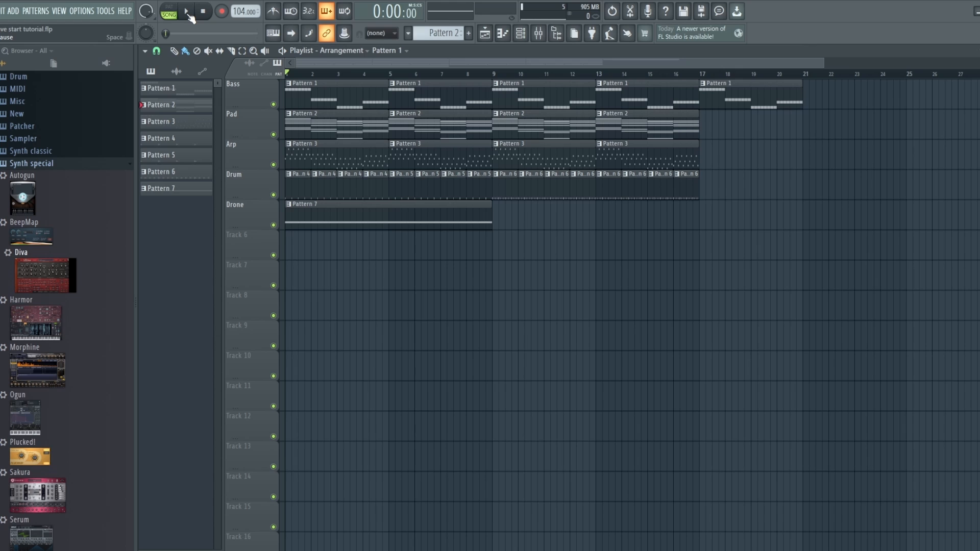
Step: Play the opening bars of the arrangement and stop playback
click(187, 11)
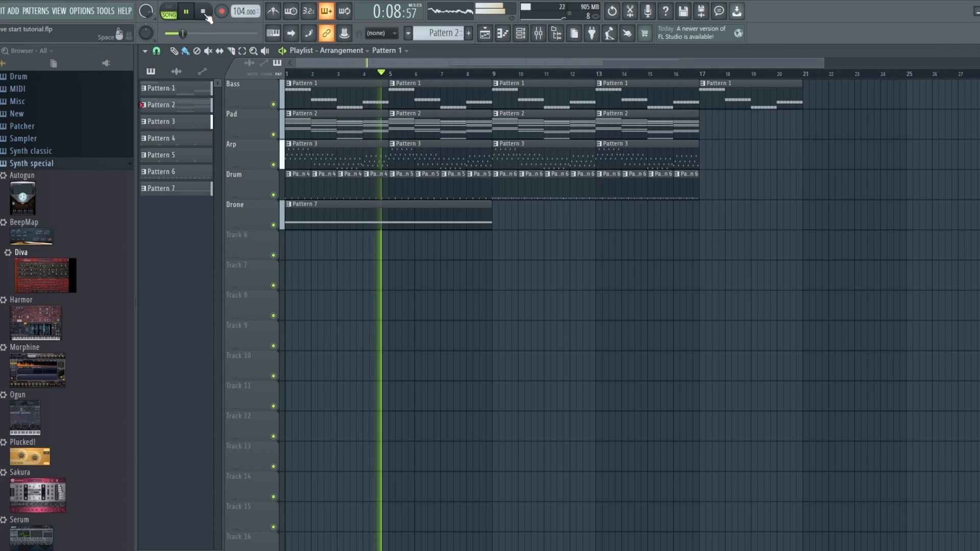
click(204, 12)
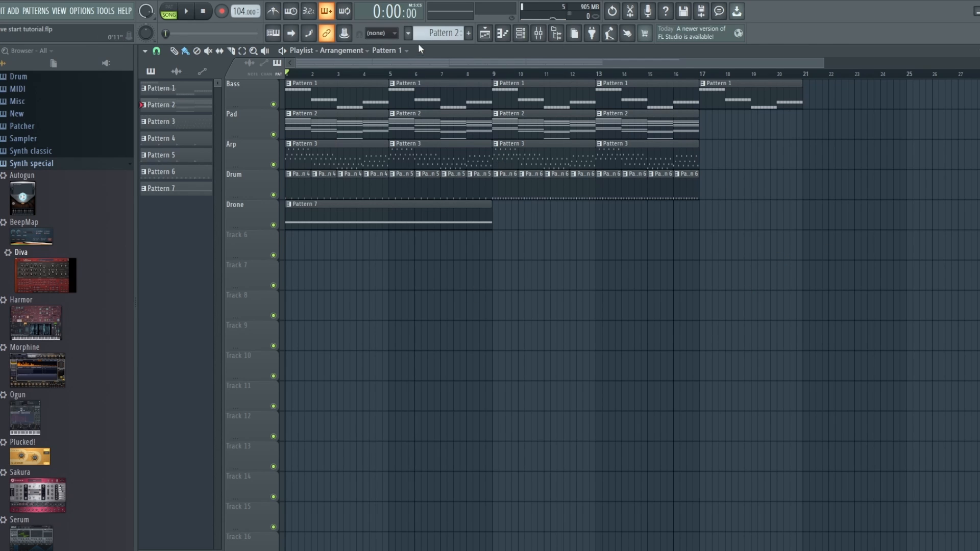
Step: Select the empty Pattern 8 and add a new Serum instance to the channel rack
drag(443, 33, 443, 10)
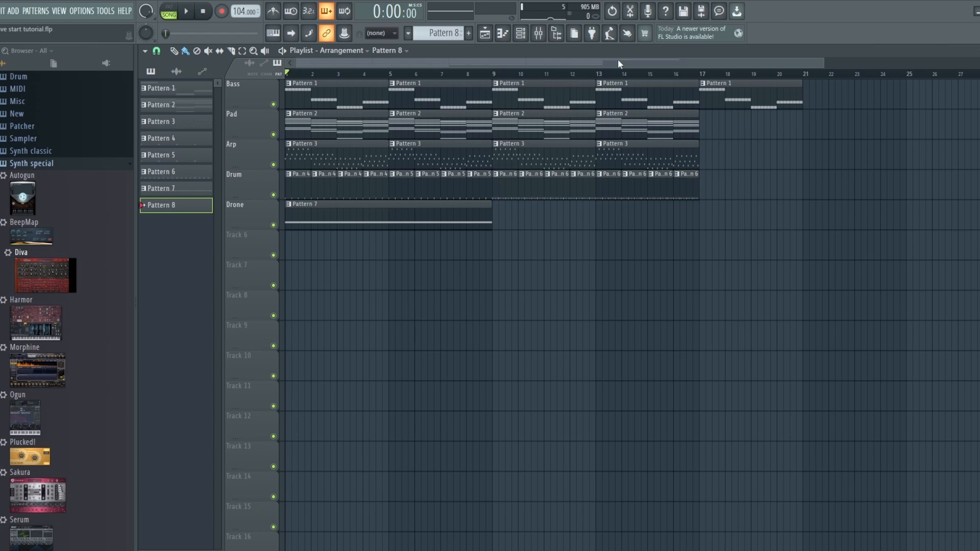
click(520, 34)
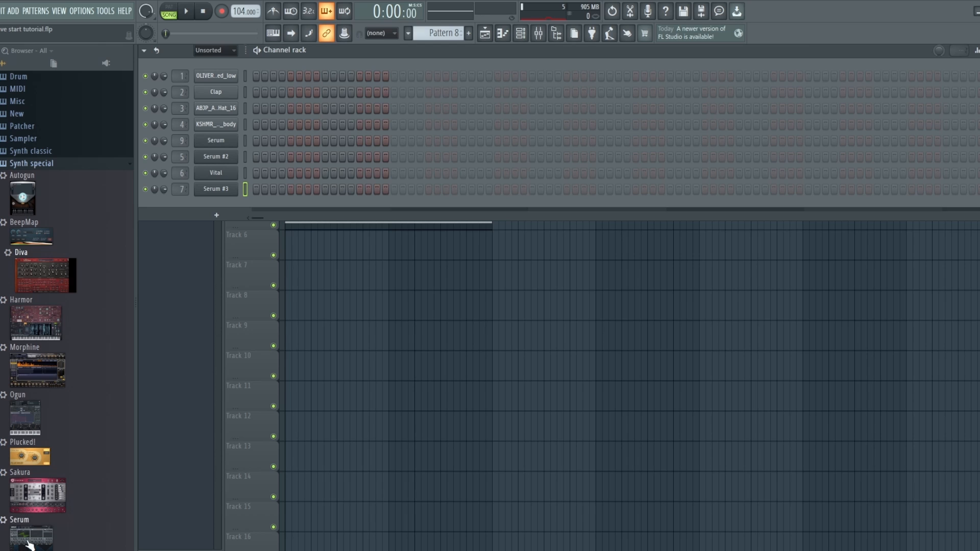
drag(20, 519, 206, 201)
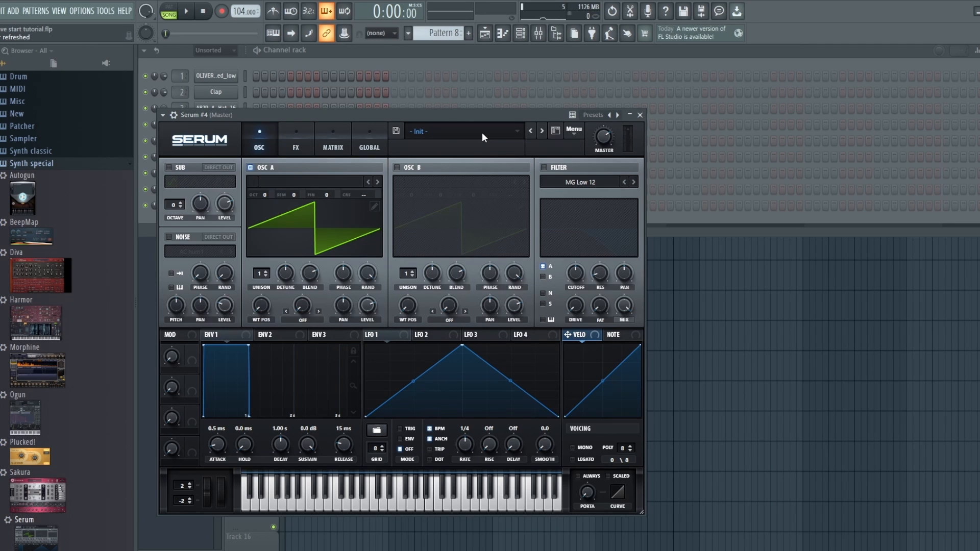
click(482, 133)
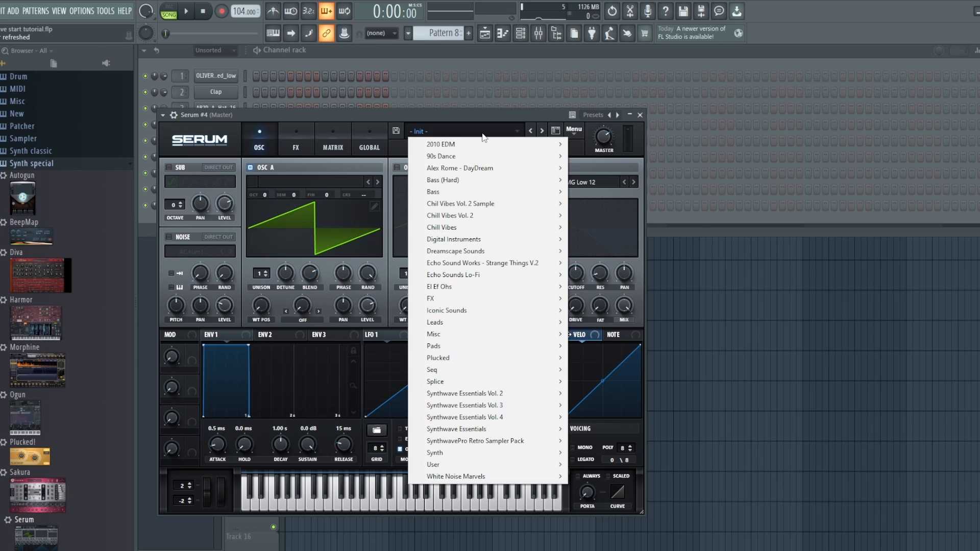
mouse_move(494, 170)
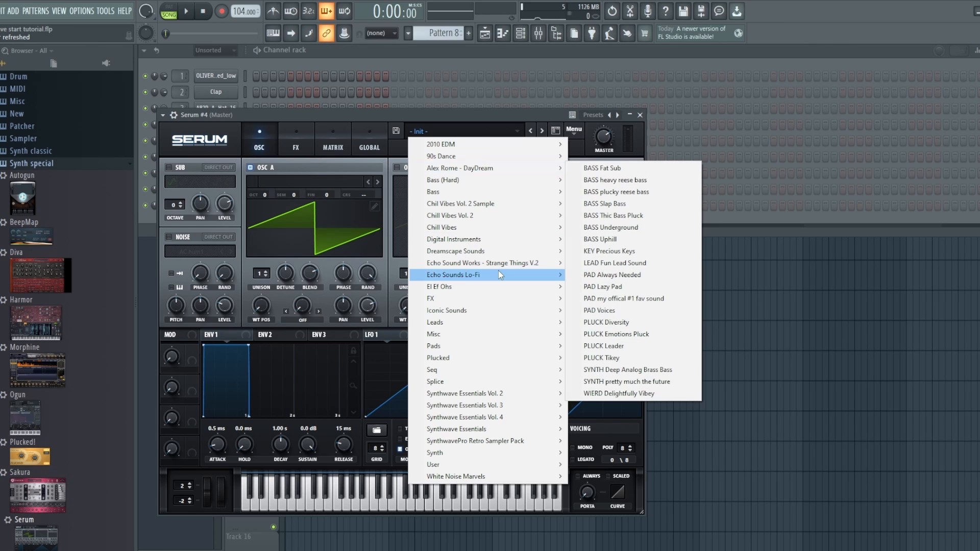
mouse_move(500, 275)
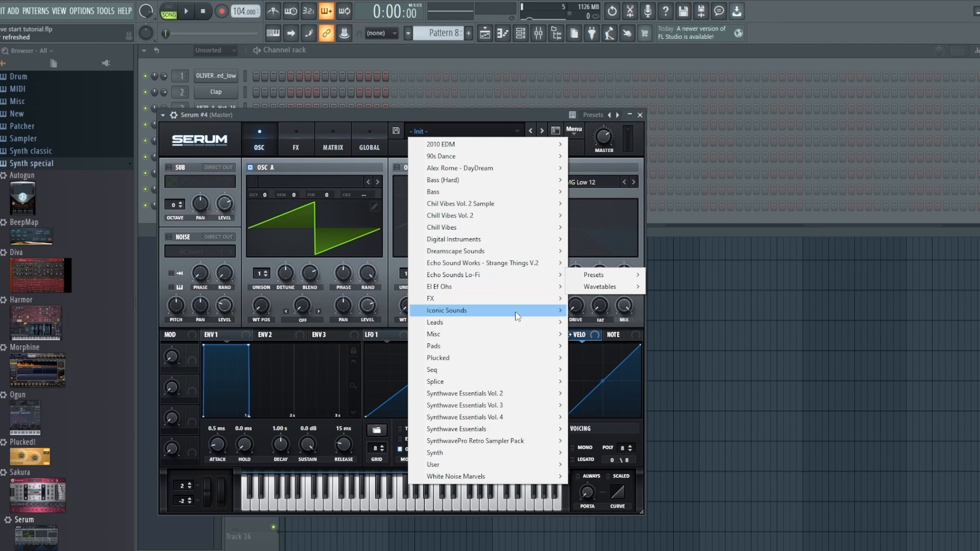
mouse_move(536, 398)
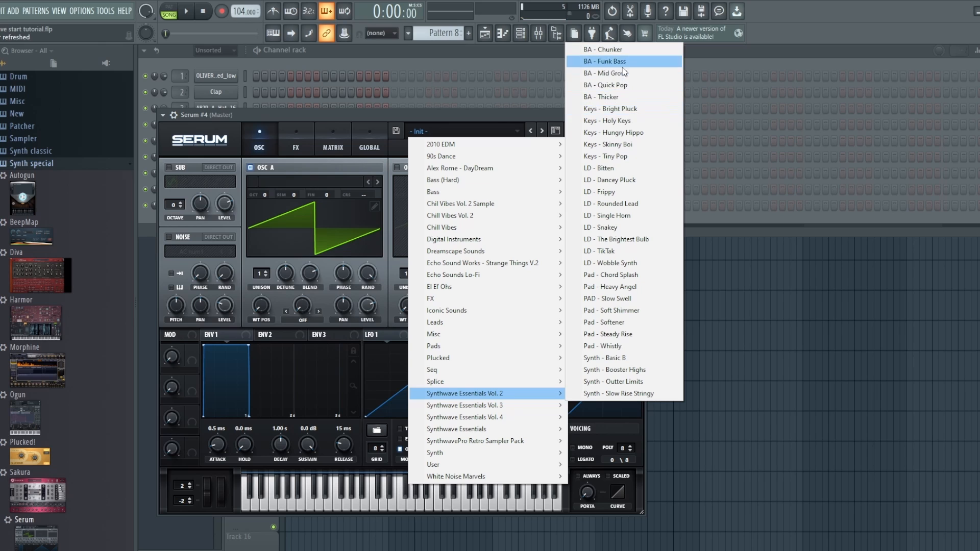
click(330, 114)
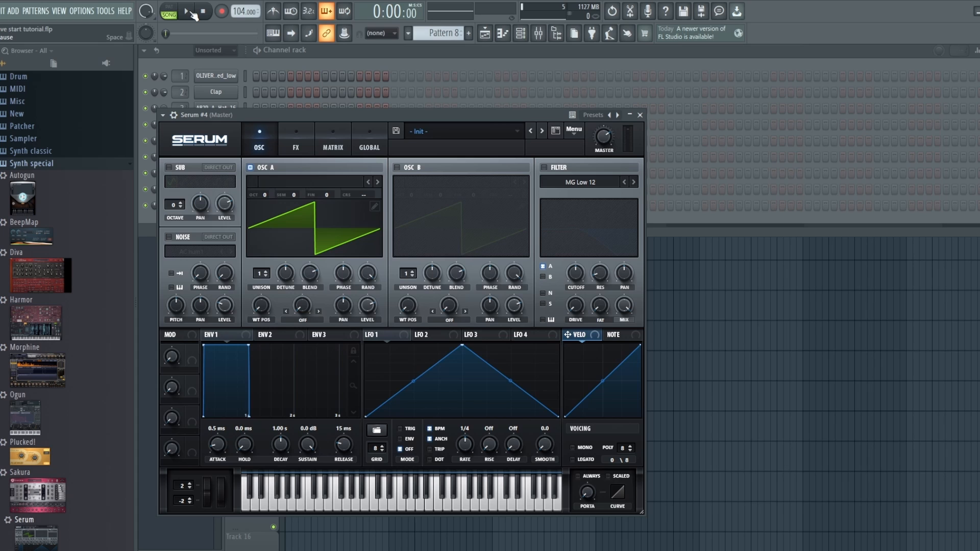
Step: Switch to Pattern 1 and open its bass notes in the piano roll to examine the note progression from the first bar
click(483, 51)
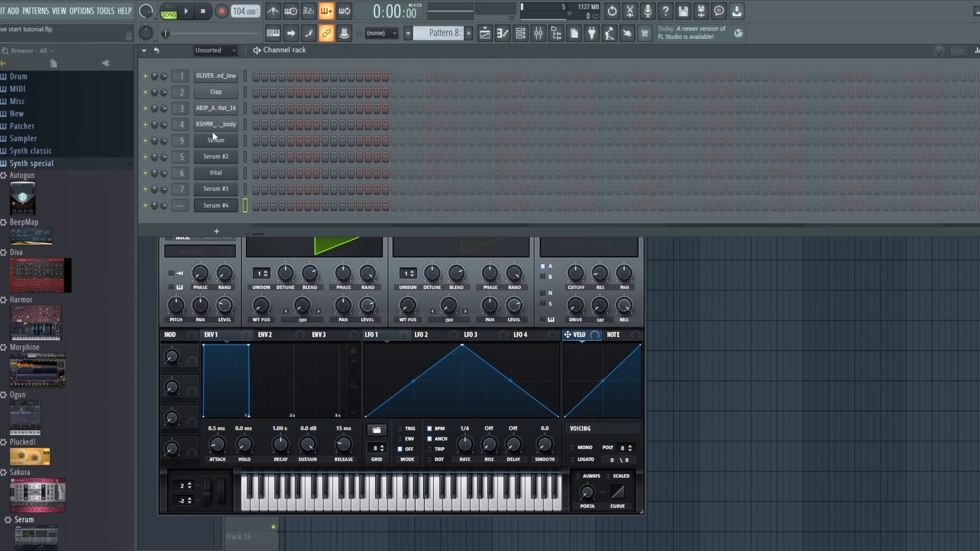
click(460, 32)
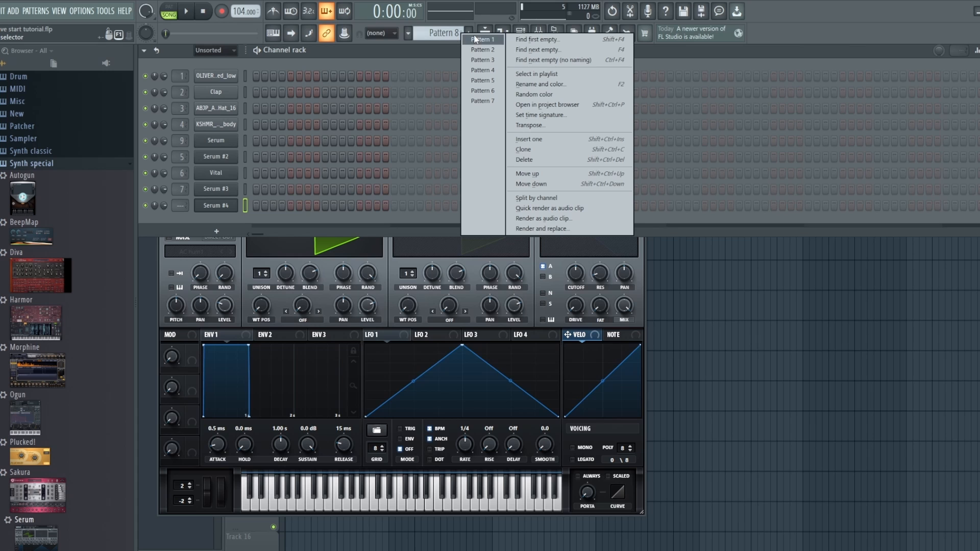
click(475, 39)
click(485, 32)
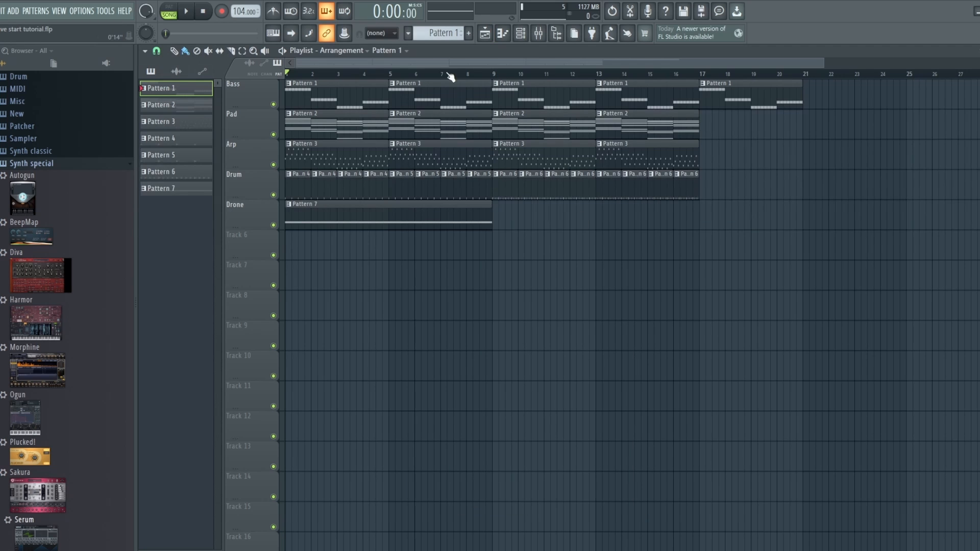
double_click(318, 97)
drag(512, 64, 322, 62)
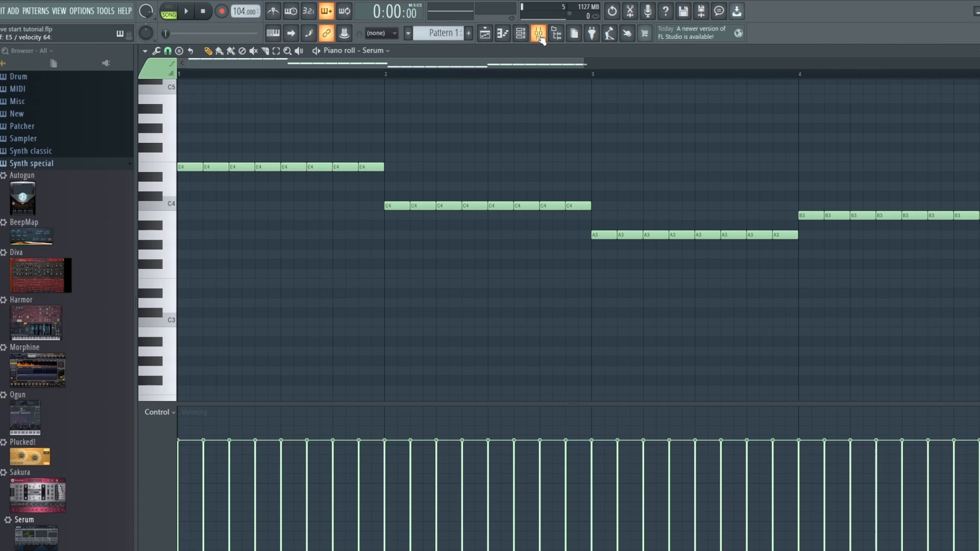
Step: Route the Serum #4 channel to mixer track 11
click(521, 34)
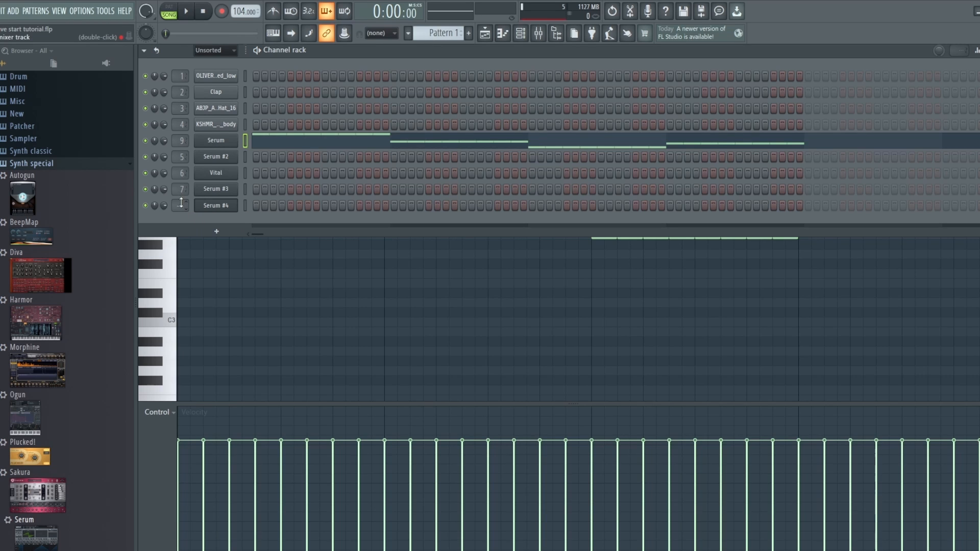
drag(181, 204, 181, 178)
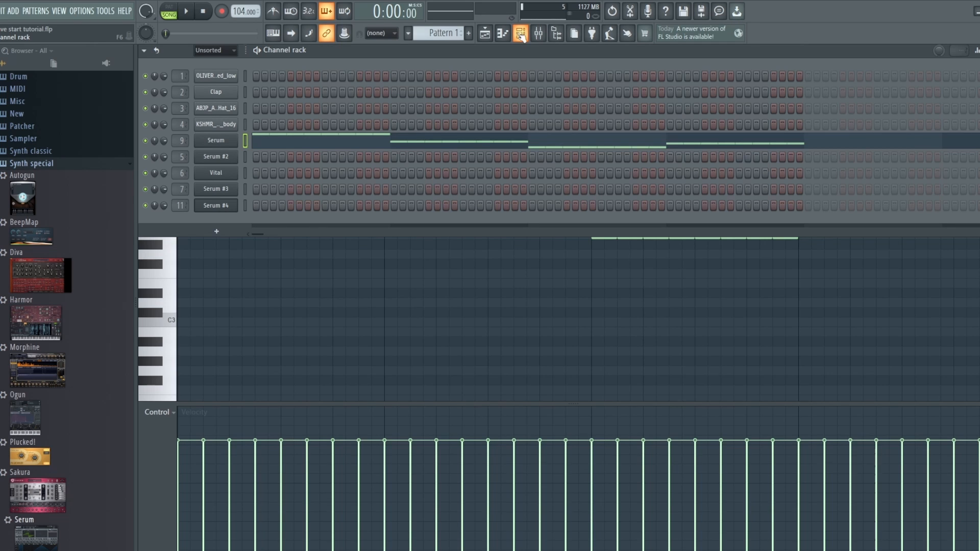
Step: Load the preset LD - Bitten from the Synthwave Essentials Vol. 2 bank into Serum #4
click(227, 207)
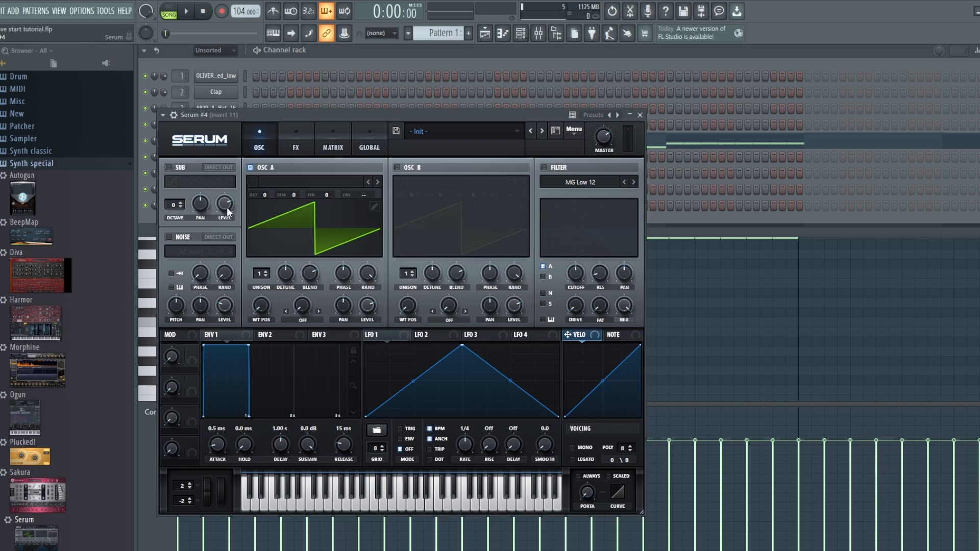
click(513, 129)
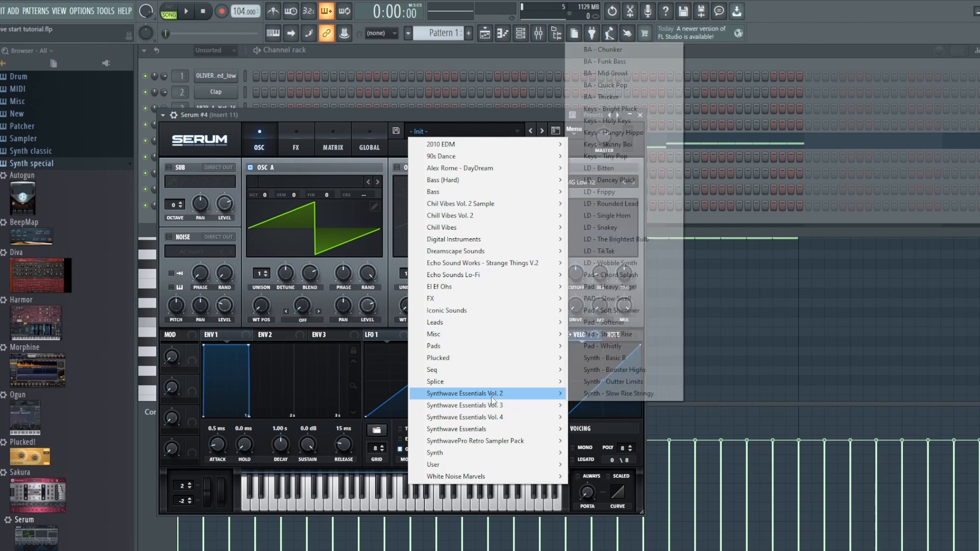
mouse_move(491, 434)
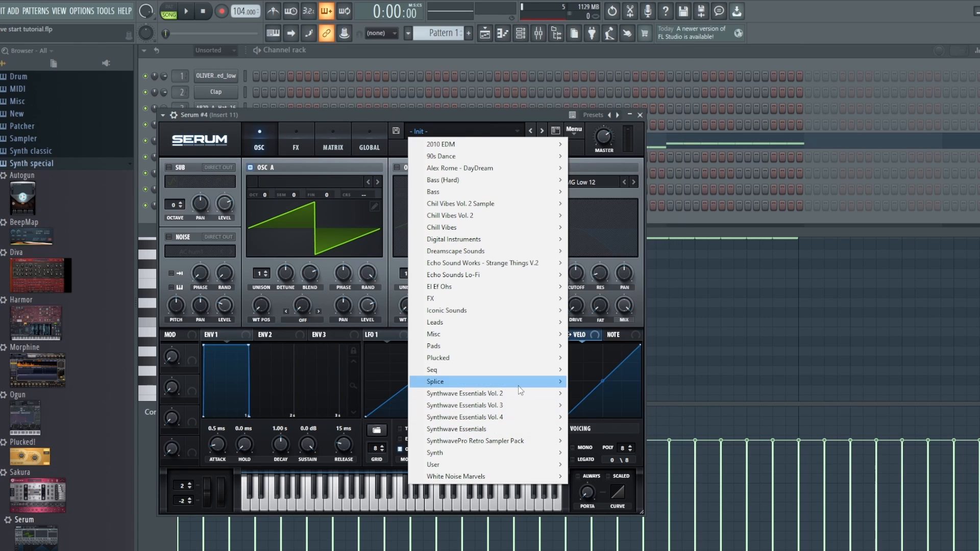
mouse_move(519, 390)
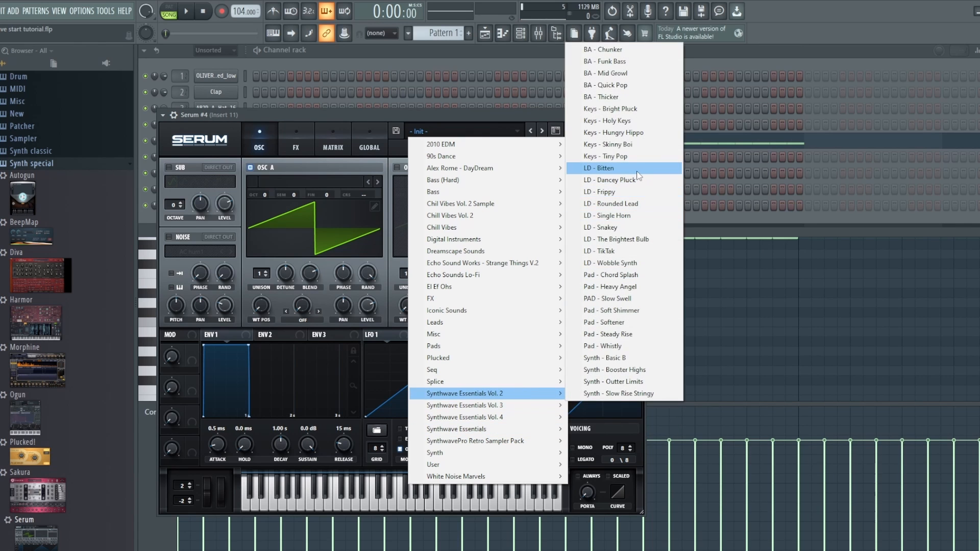
click(605, 168)
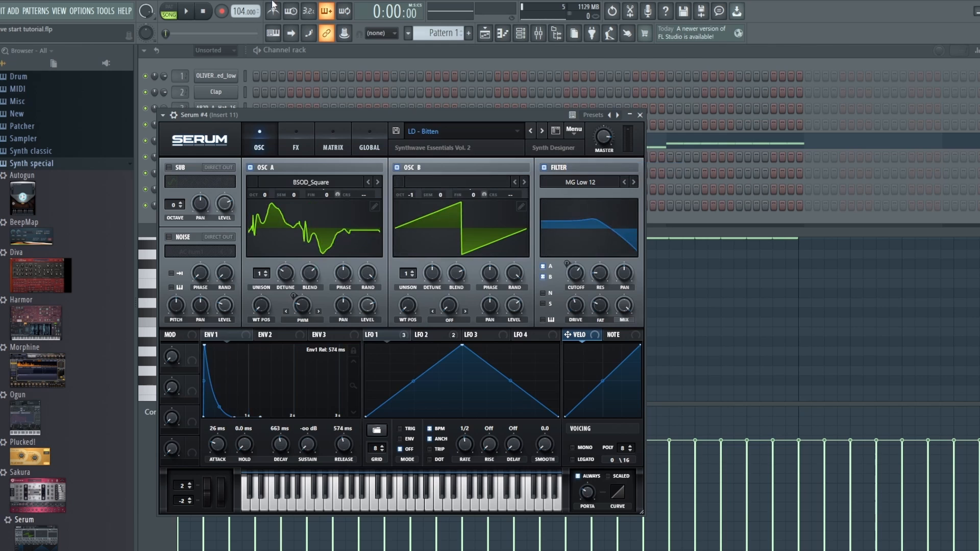
Step: Audition the Serum #4 presets from LD - Bitten through Pad - Chord Splash one by one over the playing song, and stop playback
click(187, 12)
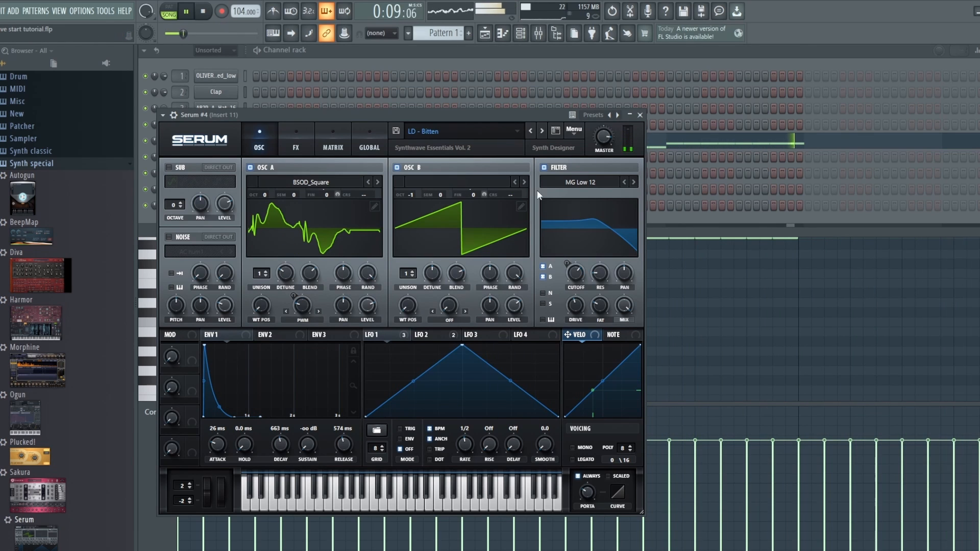
click(541, 131)
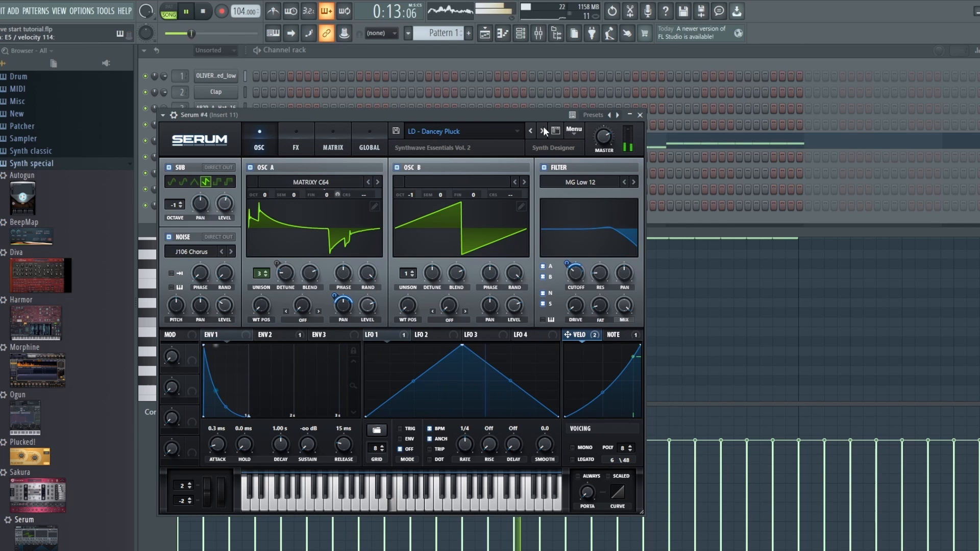
click(542, 133)
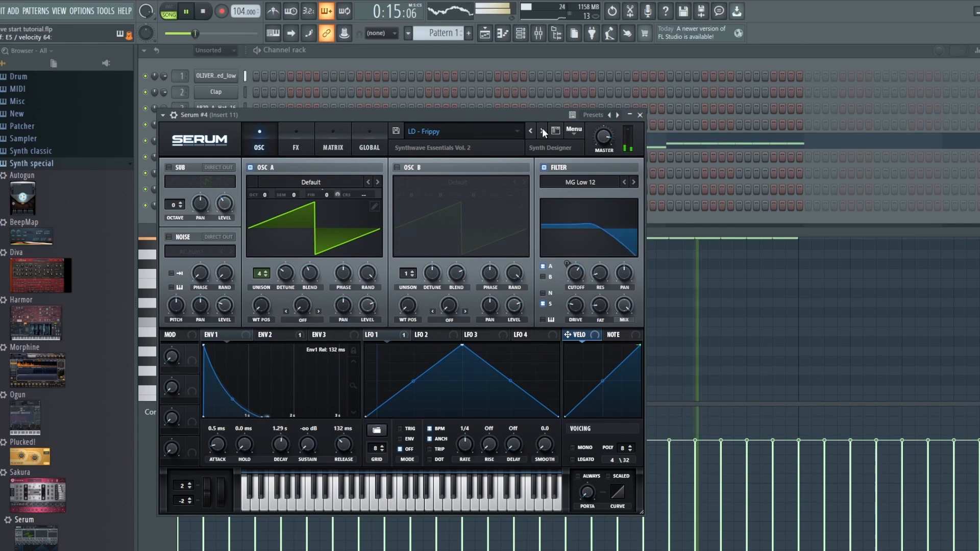
click(542, 128)
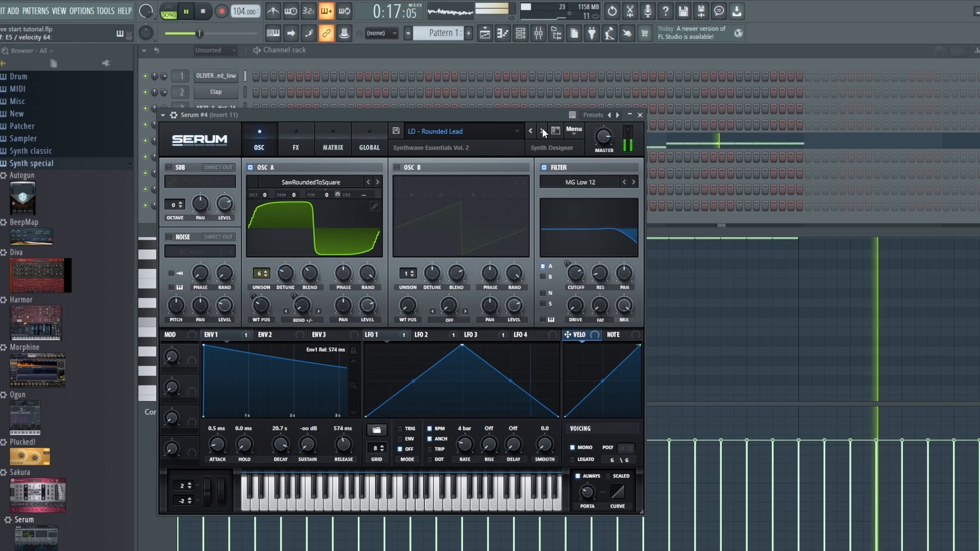
click(543, 130)
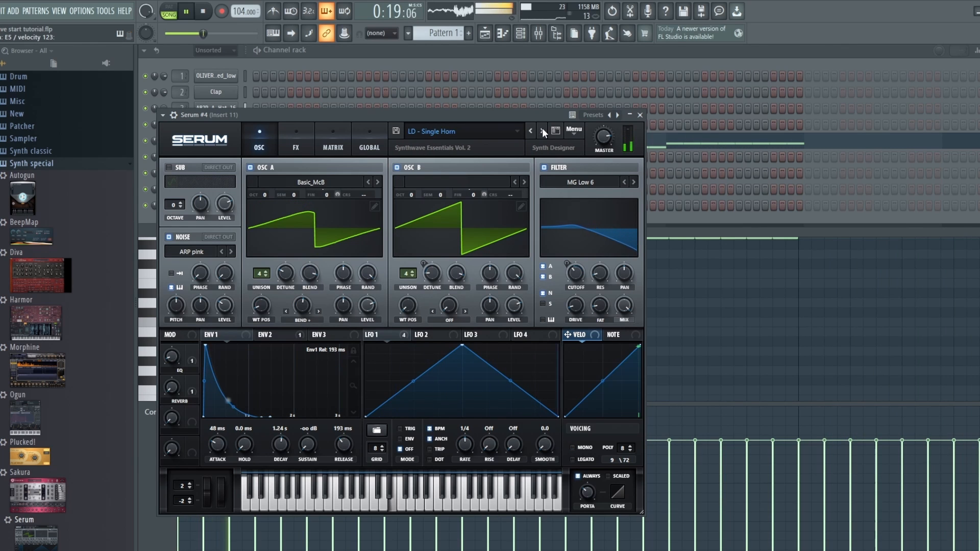
click(542, 131)
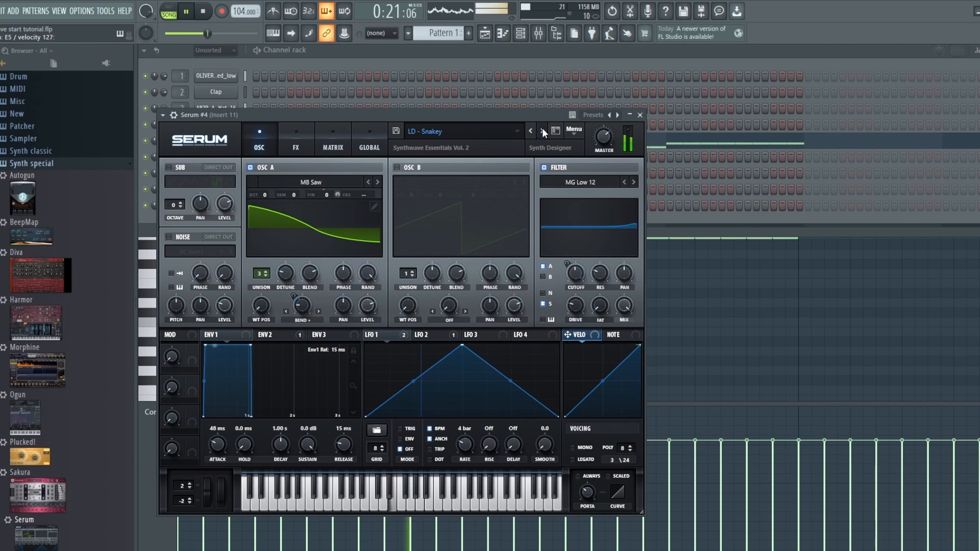
click(542, 130)
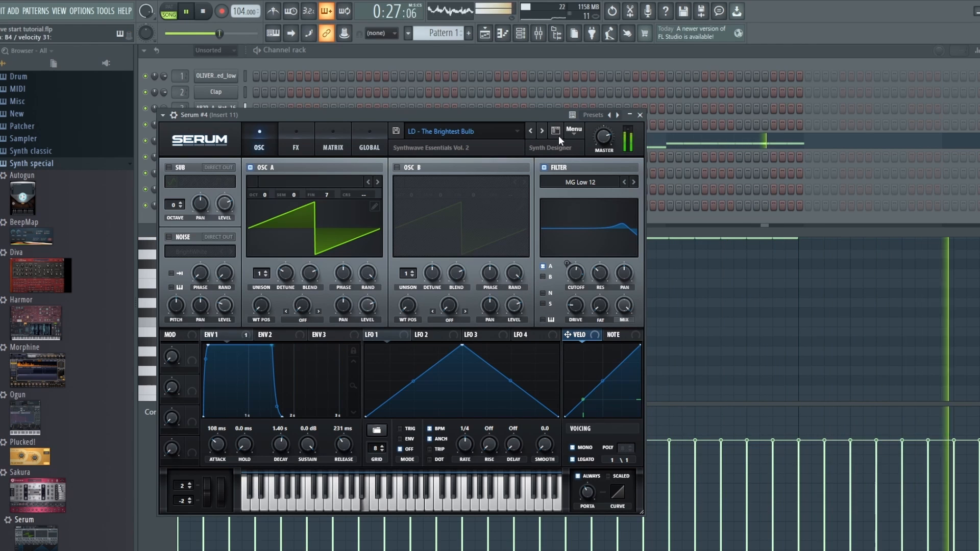
click(543, 131)
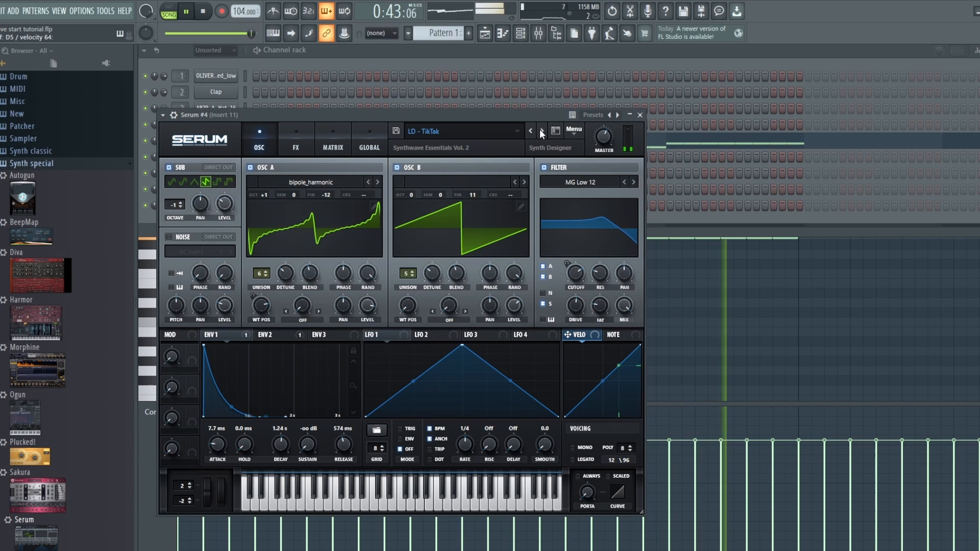
click(541, 131)
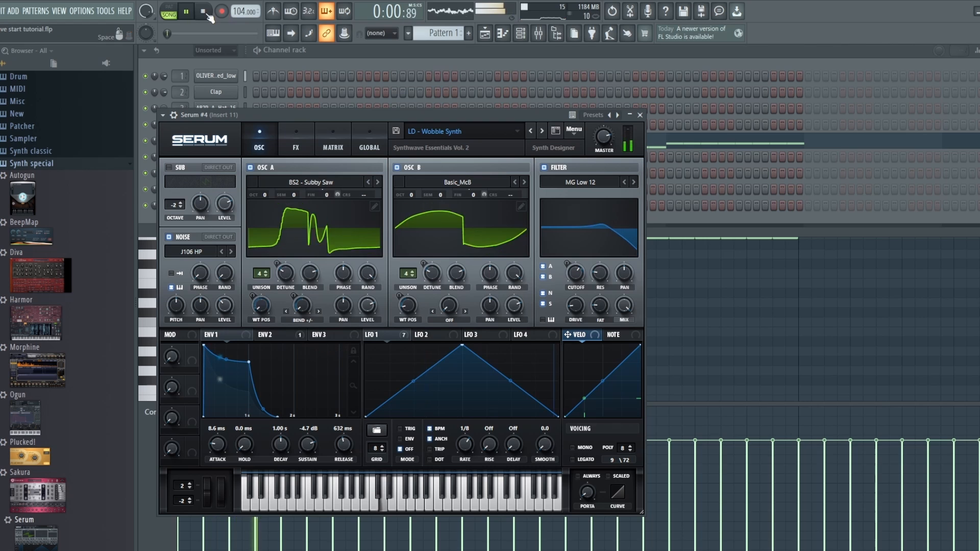
click(540, 133)
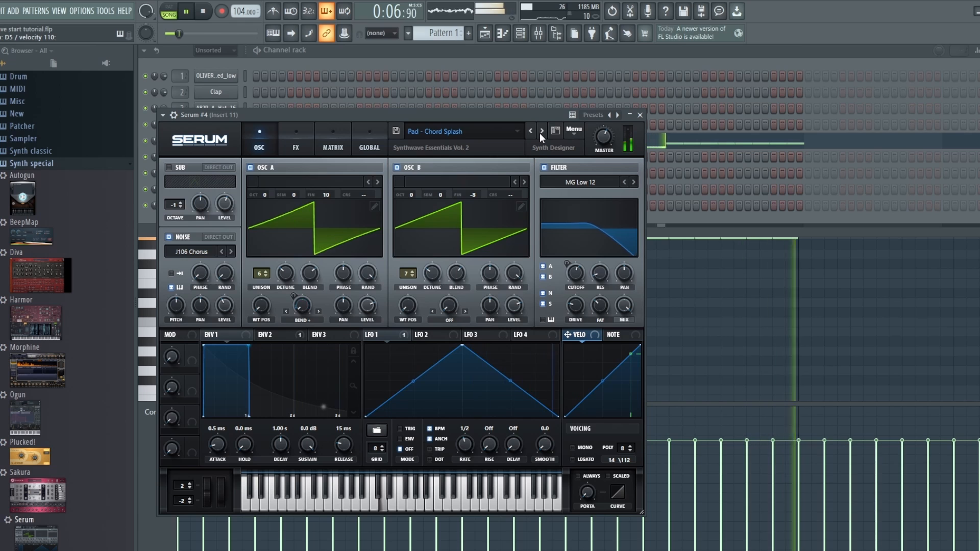
click(501, 131)
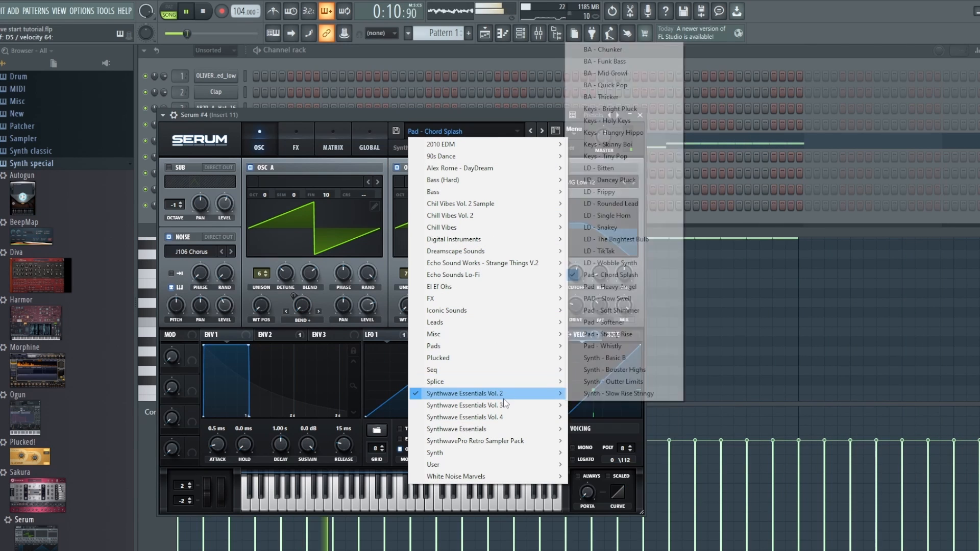
click(207, 13)
click(207, 13)
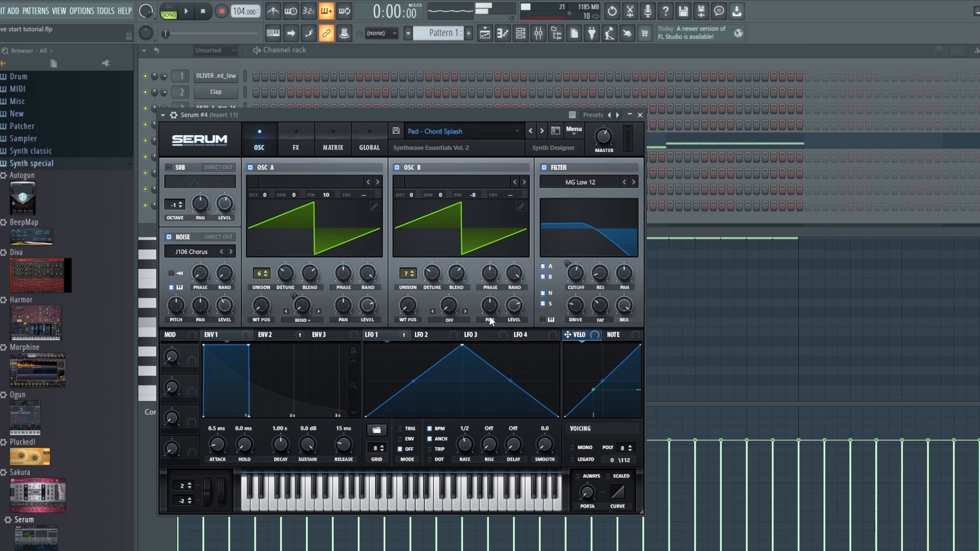
Step: Set Serum #4 back to the preset LD - TikTak and start song playback
click(530, 131)
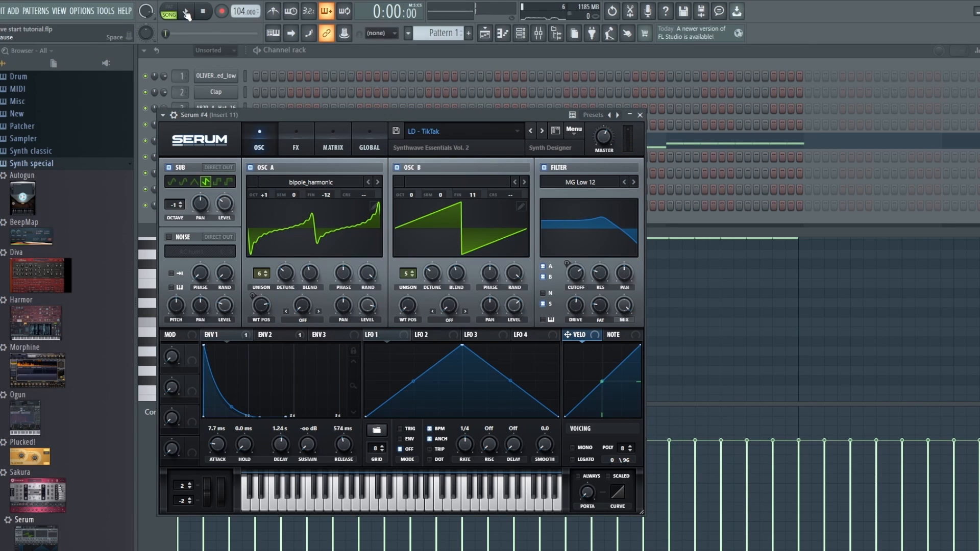
mouse_move(603, 148)
click(186, 11)
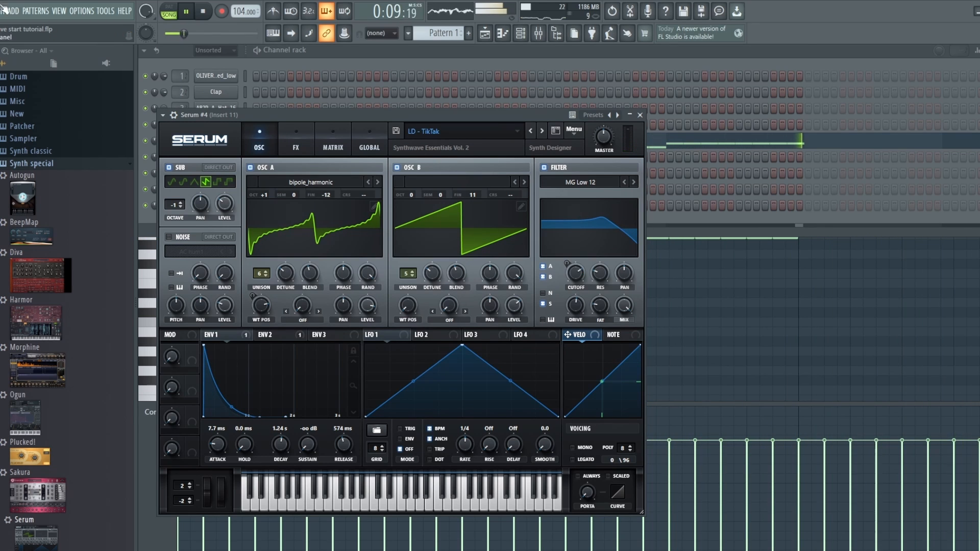
Step: Stop playback and copy the chord notes from B4 upward in Pattern 2's Serum #2 piano roll into Serum #4 in the new Pattern 8
click(210, 12)
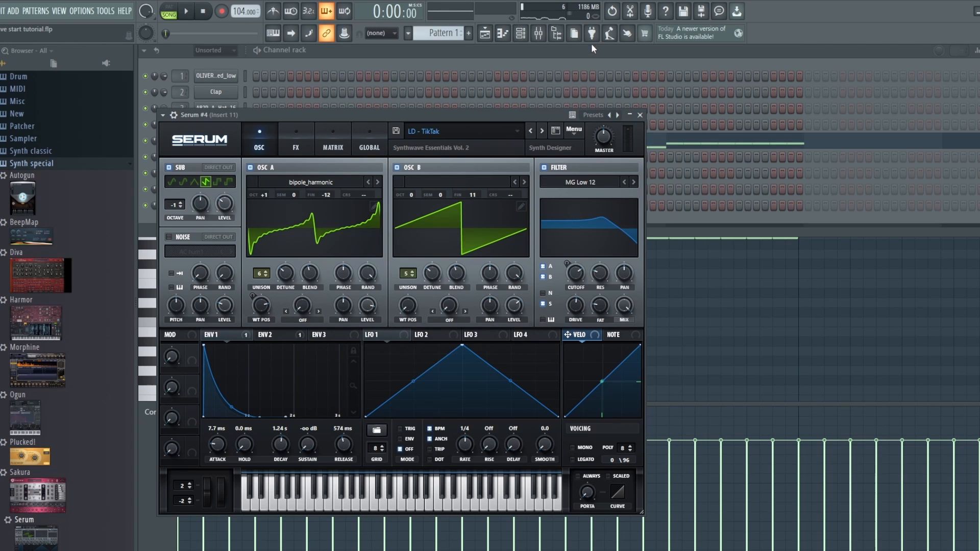
click(483, 38)
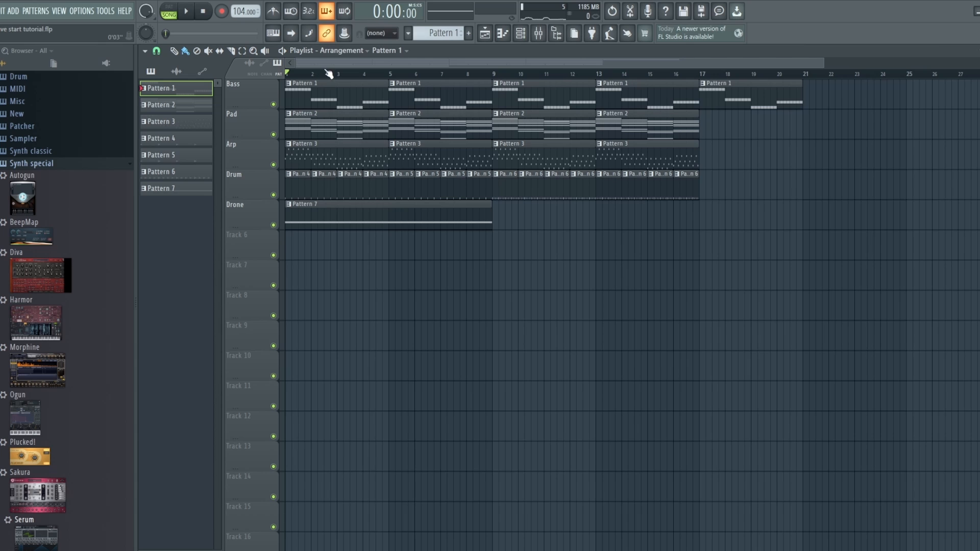
double_click(332, 126)
scroll(799, 195, up, 5)
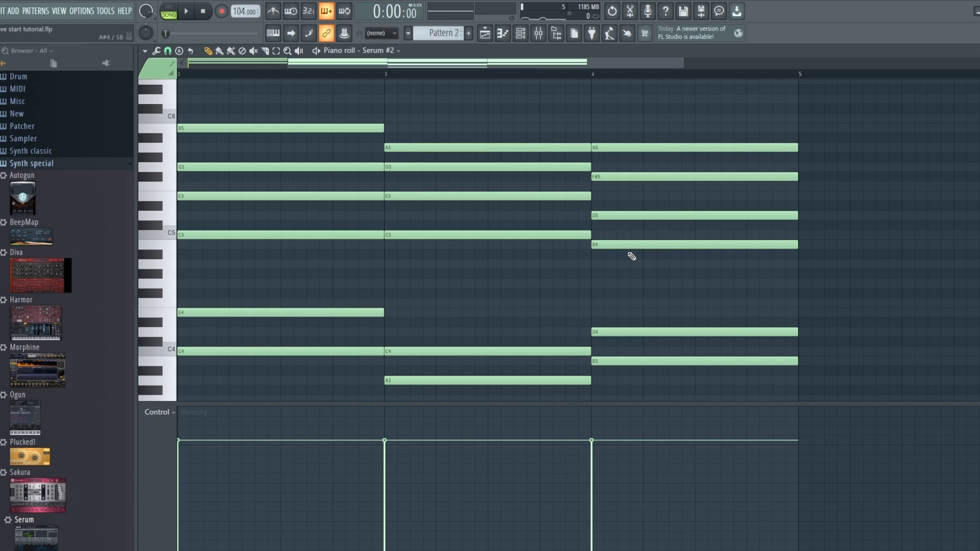
scroll(758, 268, down, 1)
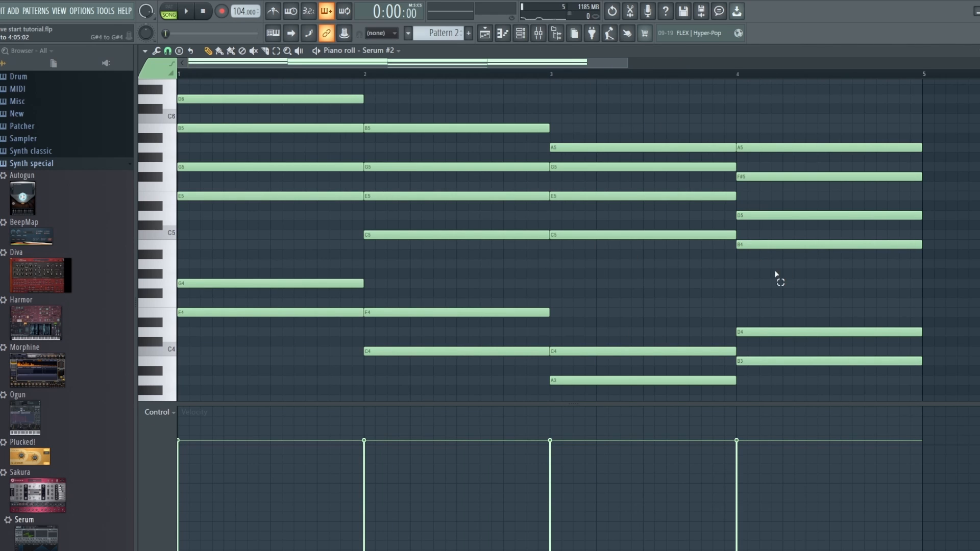
drag(782, 278, 250, 93)
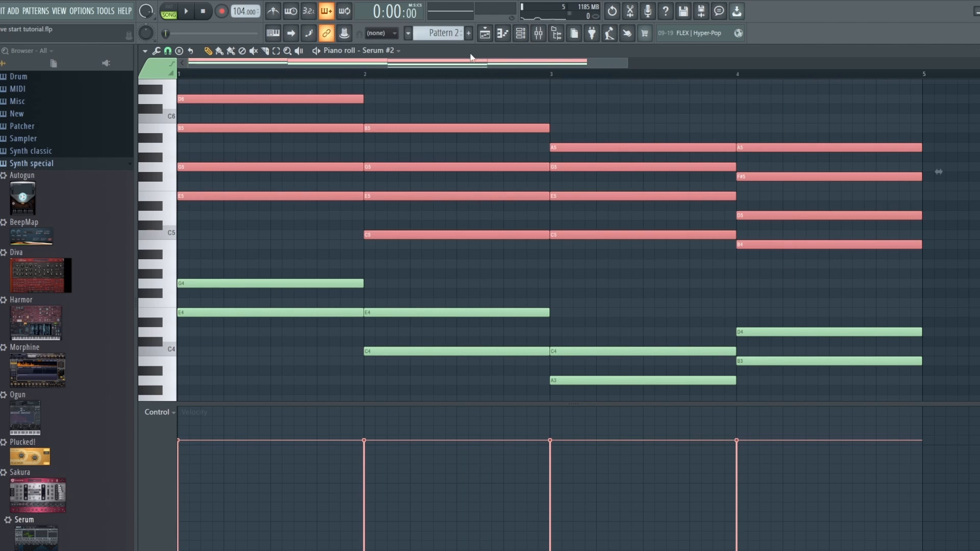
drag(450, 34, 450, 19)
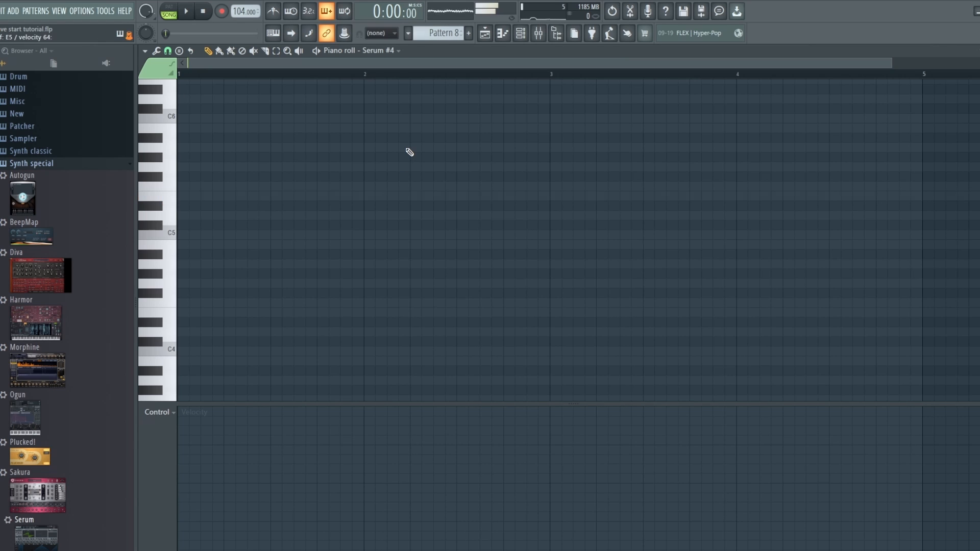
key(ctrl+v)
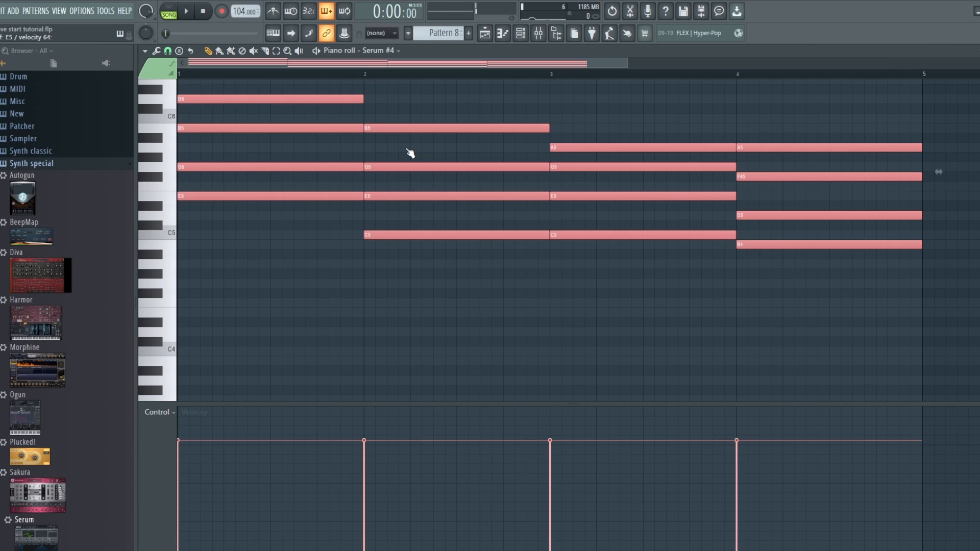
scroll(538, 313, up, 2)
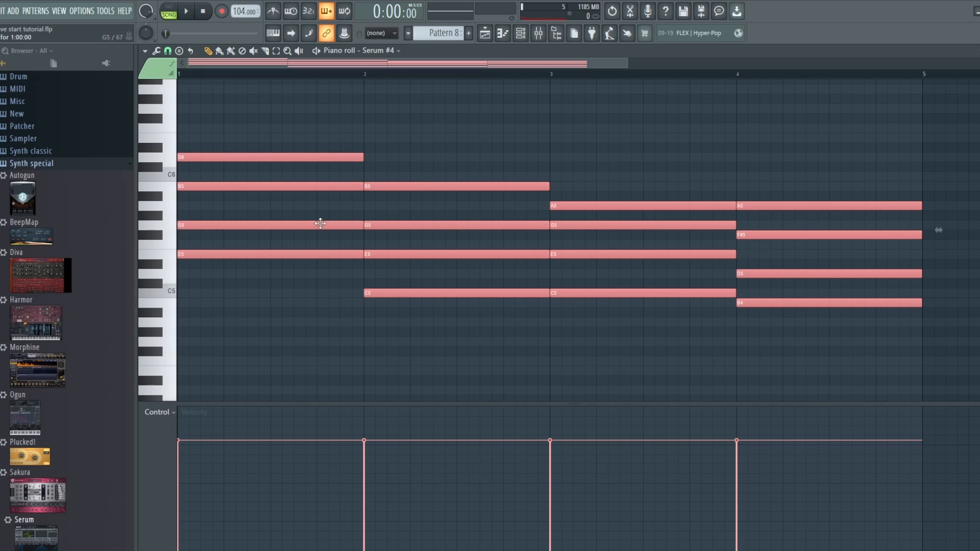
key(ctrl+d)
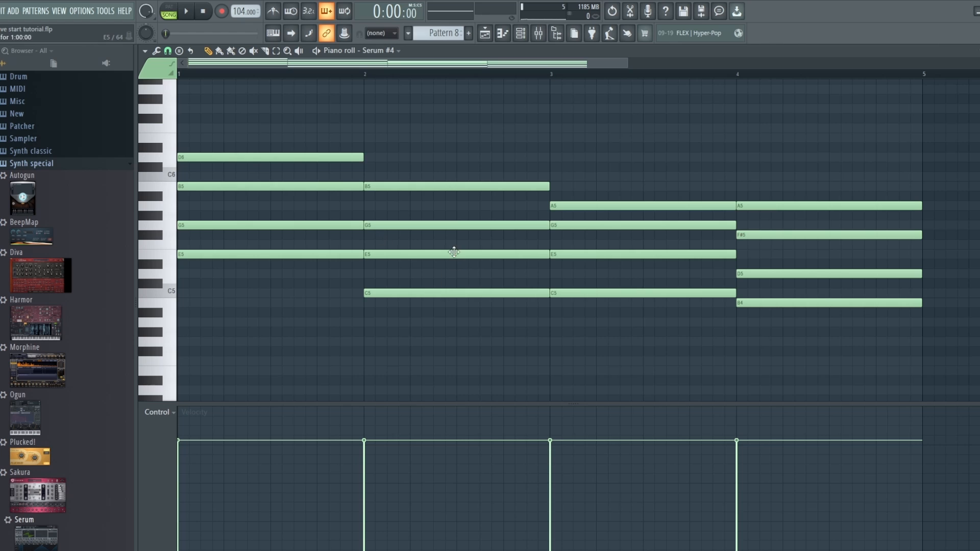
Step: Place Pattern 8 at bar 1 on Track 6 of the playlist
key(F5)
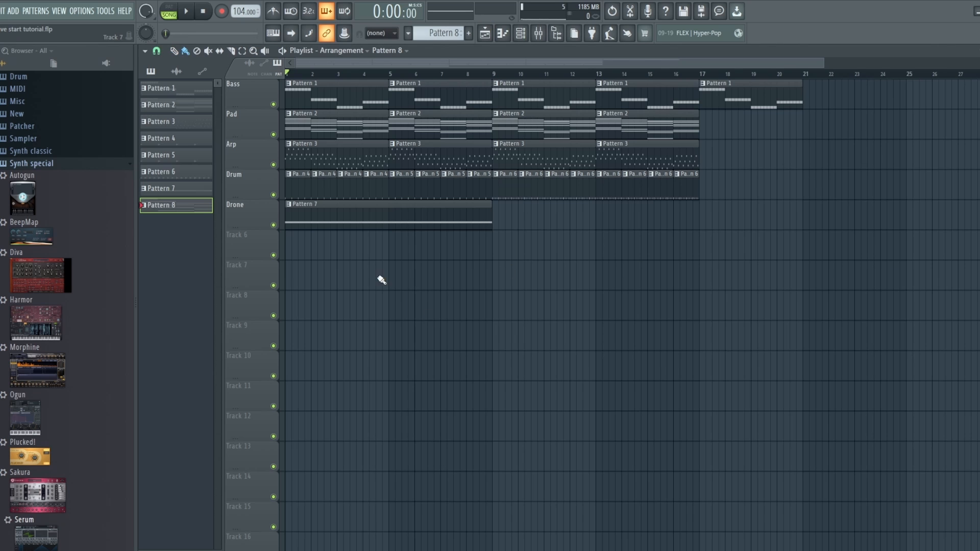
click(295, 253)
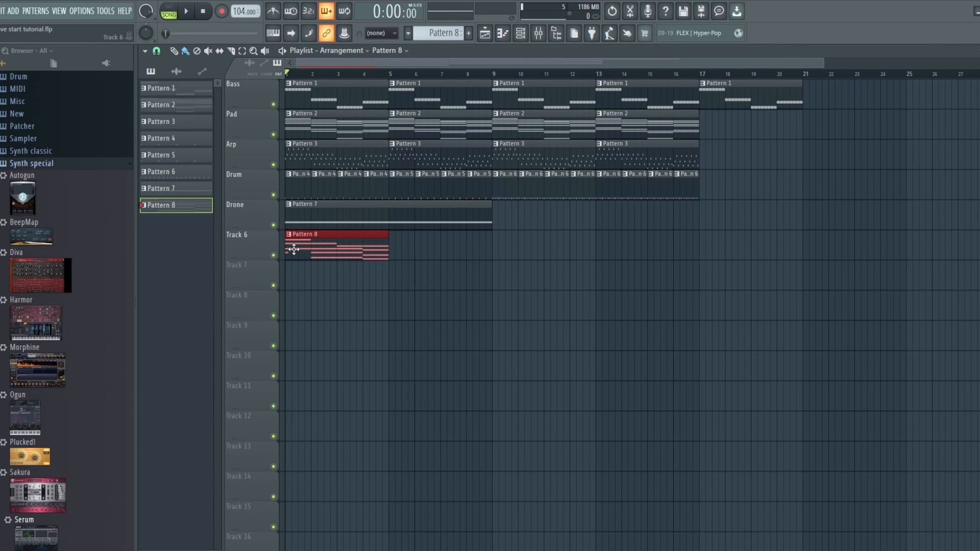
Step: Turn bar 1's four chord notes in Serum #4 into two-step melody notes E5, E5, D5 and G5, and audition them
key(F7)
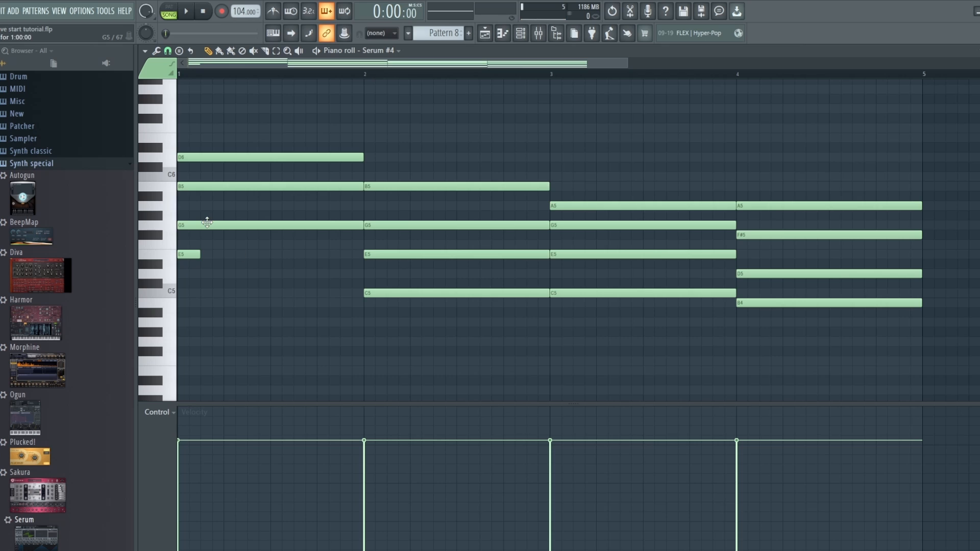
drag(207, 223, 235, 257)
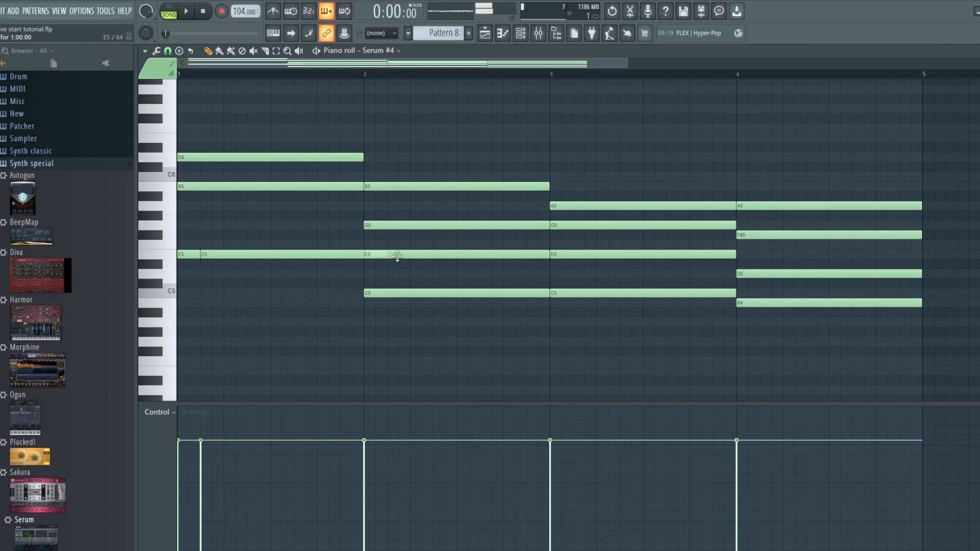
drag(341, 256, 219, 255)
drag(263, 187, 309, 282)
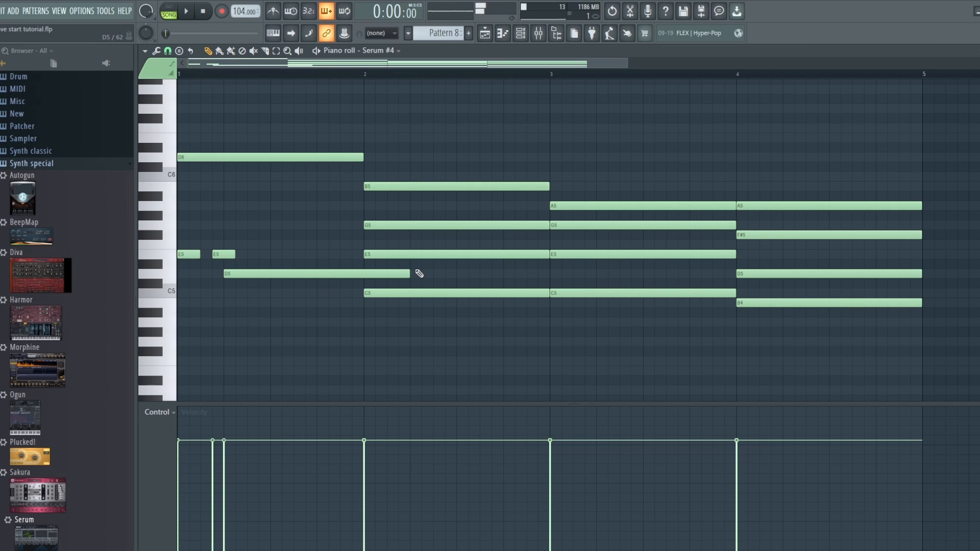
drag(419, 274, 247, 274)
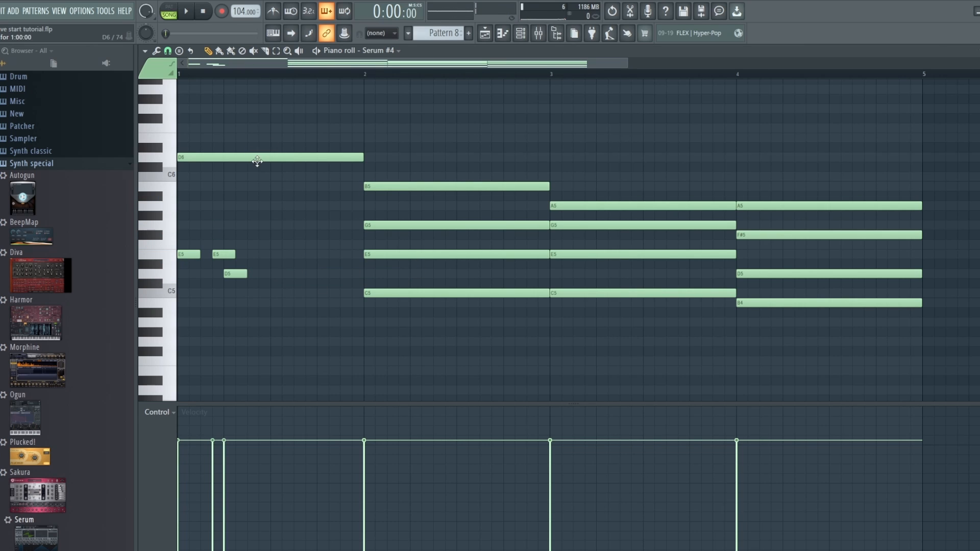
drag(257, 161, 313, 219)
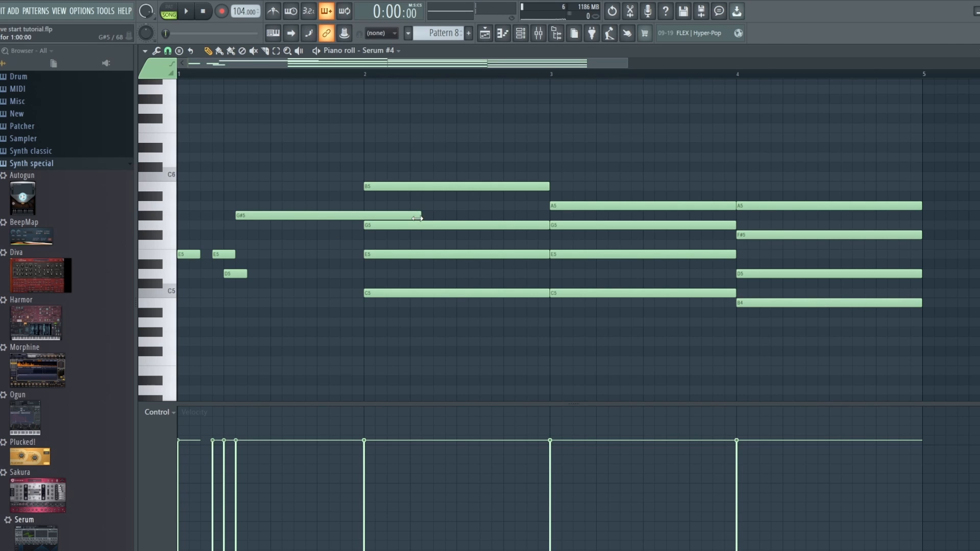
drag(418, 219, 263, 226)
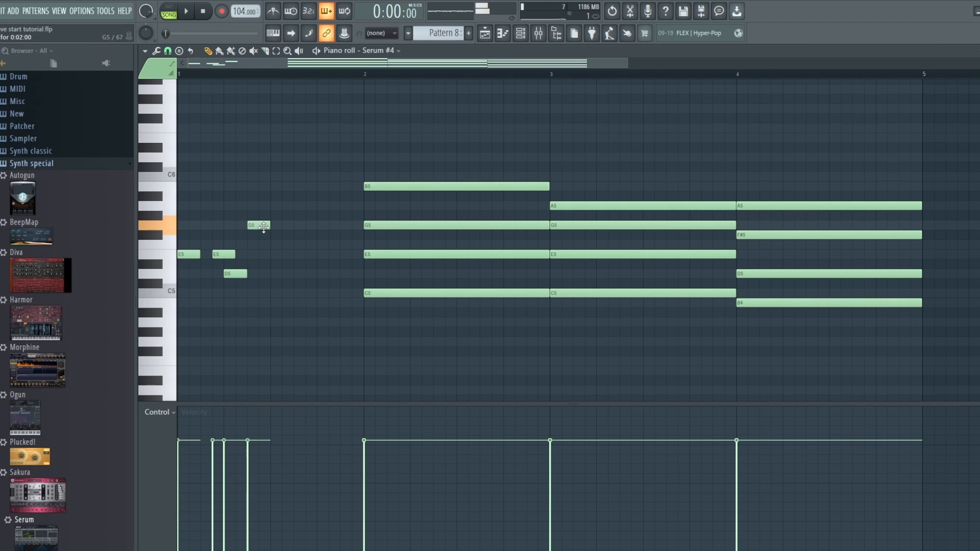
key(space)
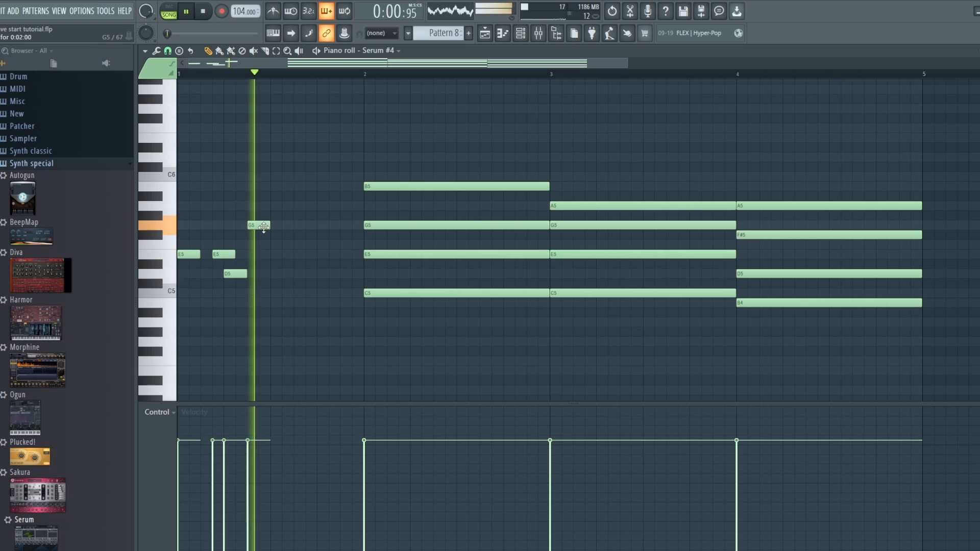
key(space)
key(space)
key(space)
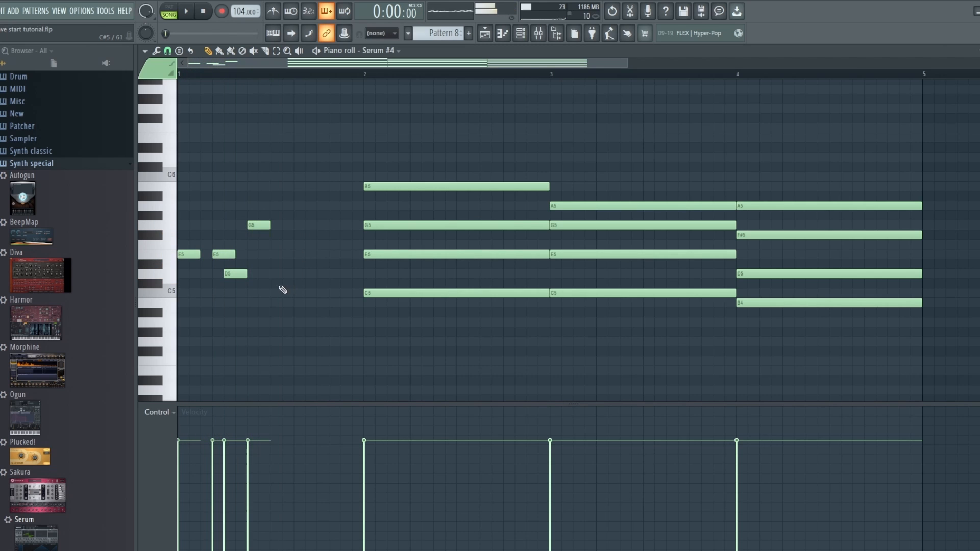
Step: Add a two-step note in bar 1, move it to B5 directly after the G5 note, and audition the melody
click(273, 284)
drag(274, 285, 286, 254)
key(space)
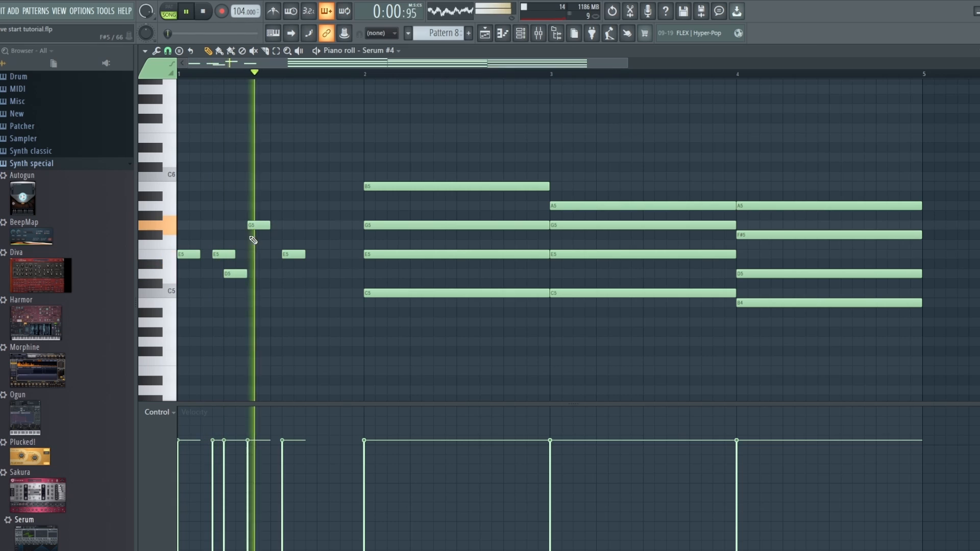
key(space)
drag(286, 254, 281, 177)
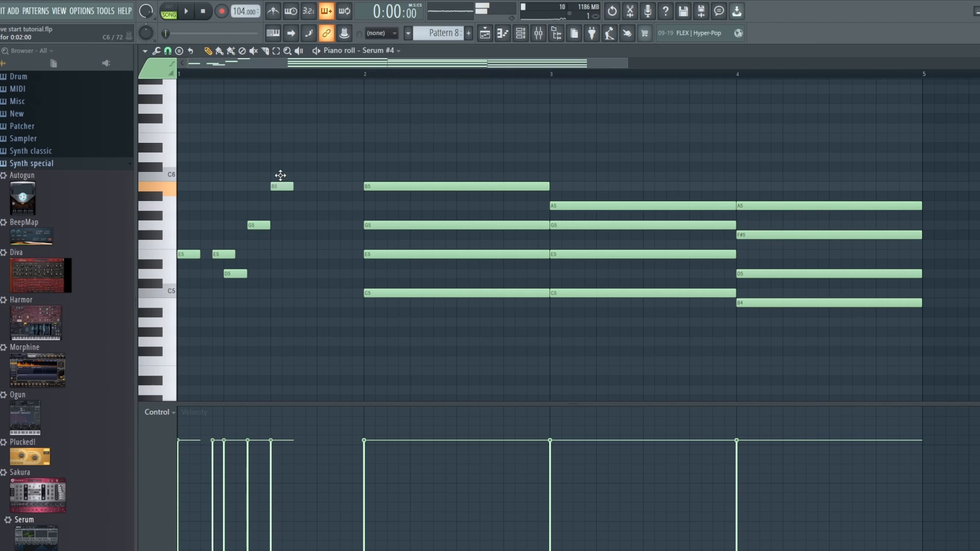
key(space)
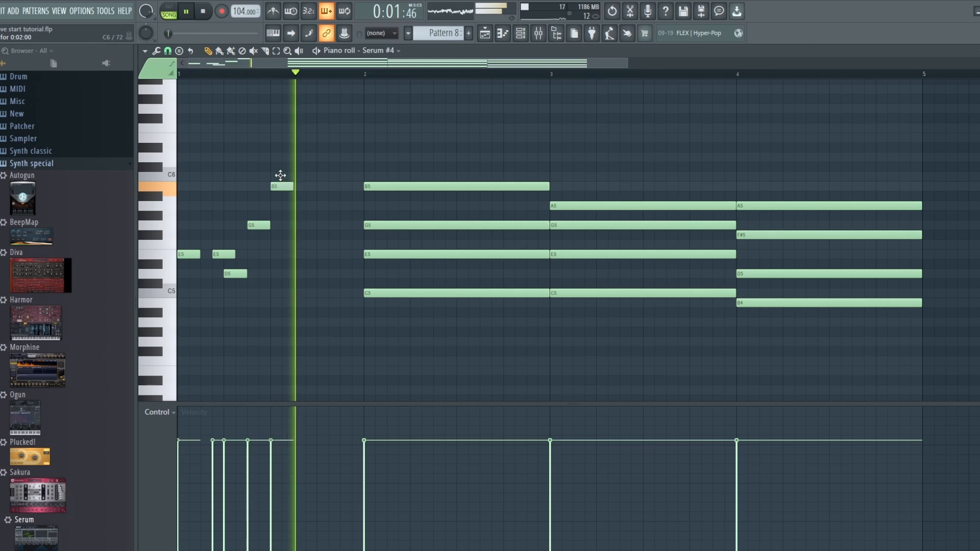
key(space)
key(space)
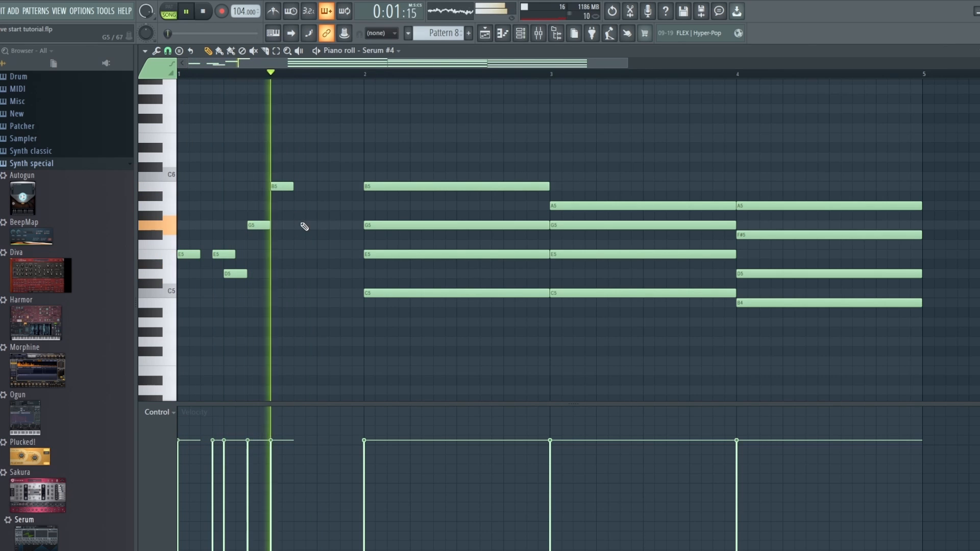
Step: Add another two-step note in bar 1, move it to E5 directly after the B5 note, and audition the melody
click(307, 224)
key(space)
key(space)
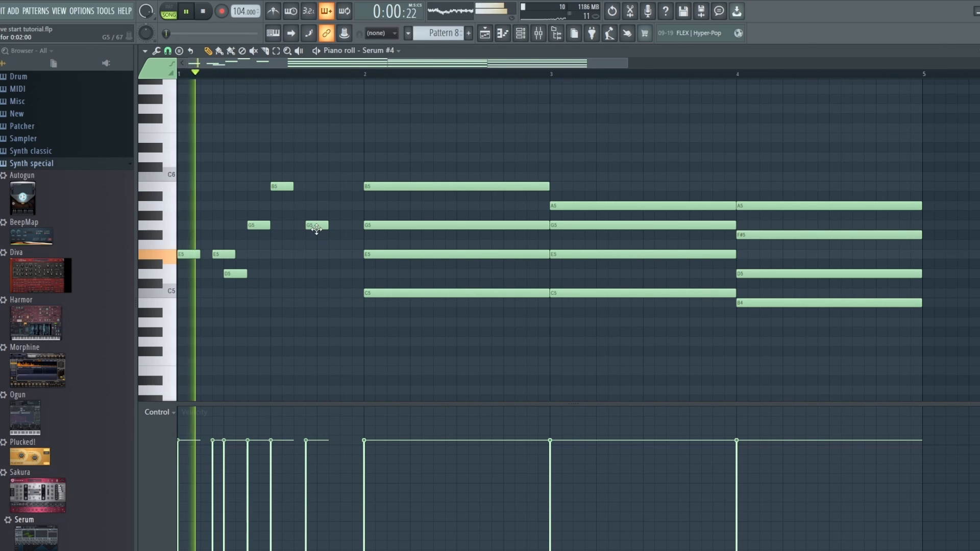
drag(319, 228, 308, 253)
key(space)
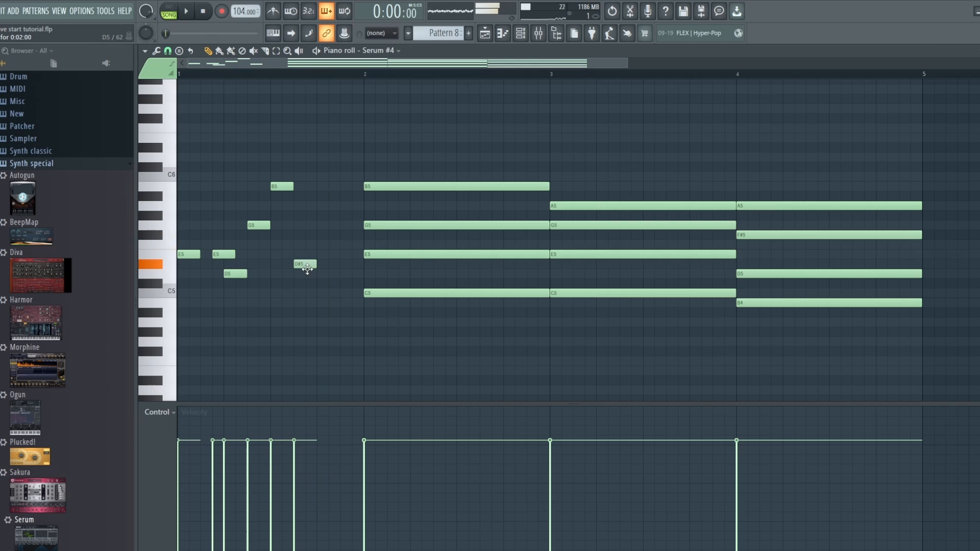
key(space)
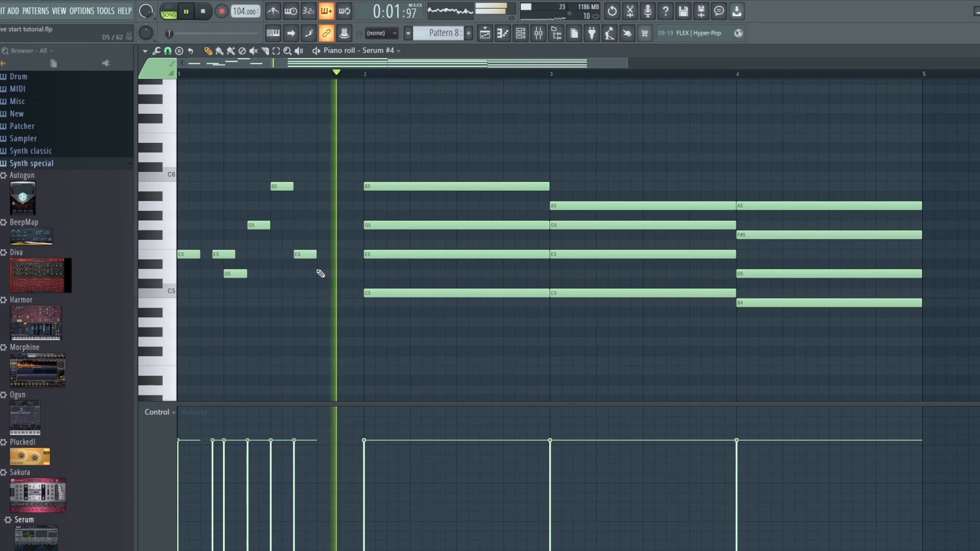
key(space)
Step: Try the last short note of bar 1 at F#5 and play the melody
click(308, 252)
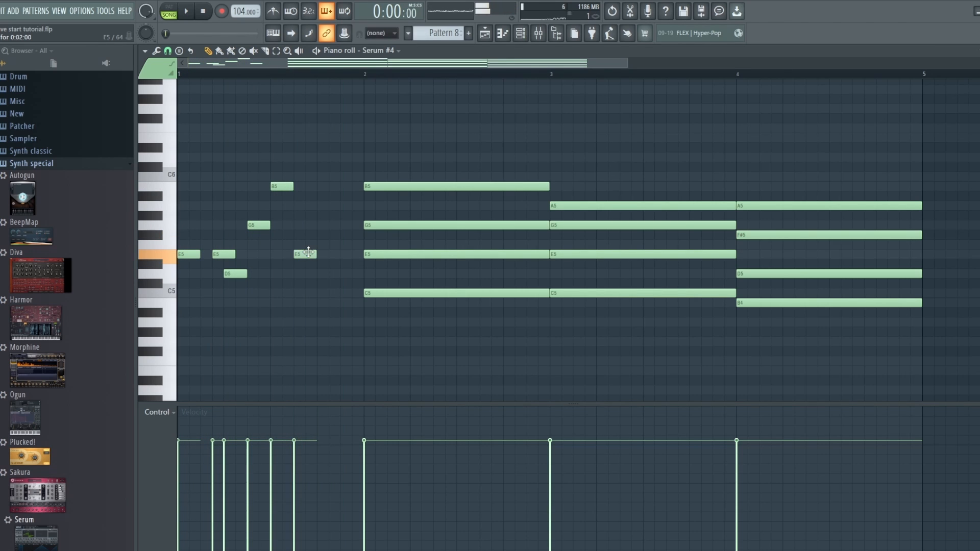
drag(308, 253, 309, 231)
key(space)
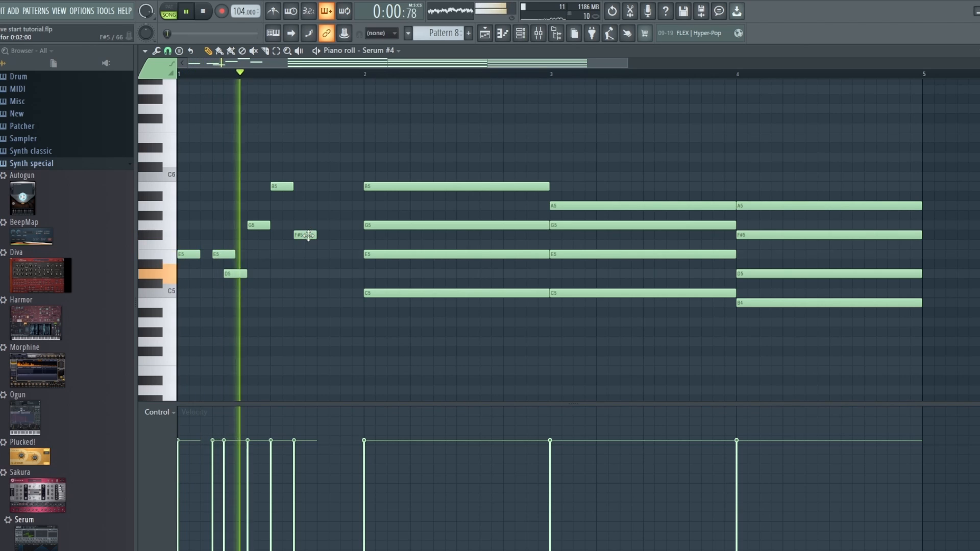
key(space)
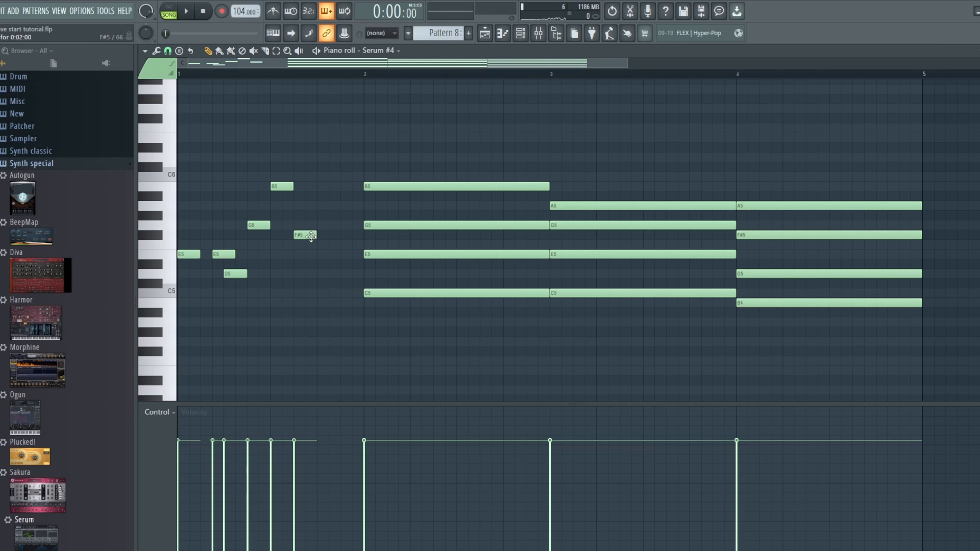
Step: Move the last short note of bar 1 to A5 one step after the B5 note ends, keeping it two steps long, and audition it
drag(310, 236, 340, 206)
key(space)
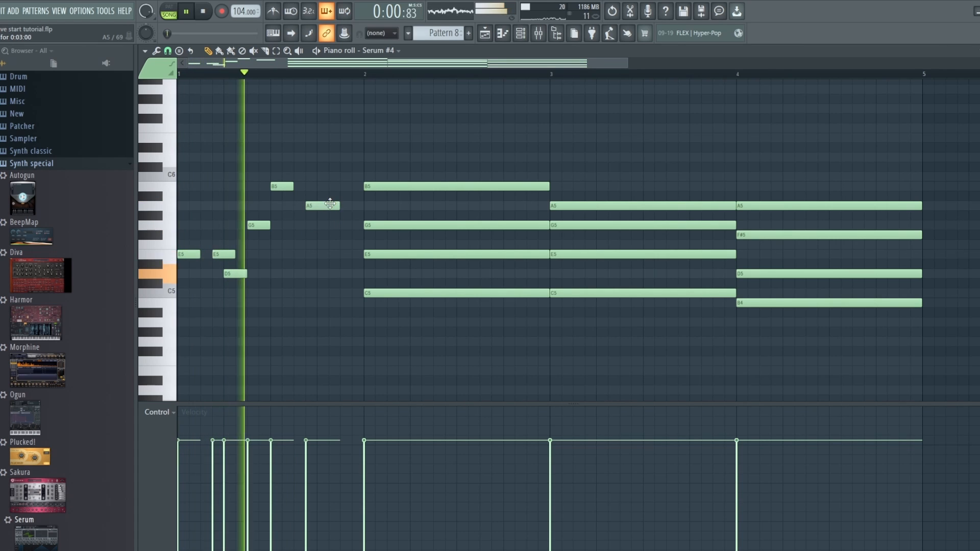
key(space)
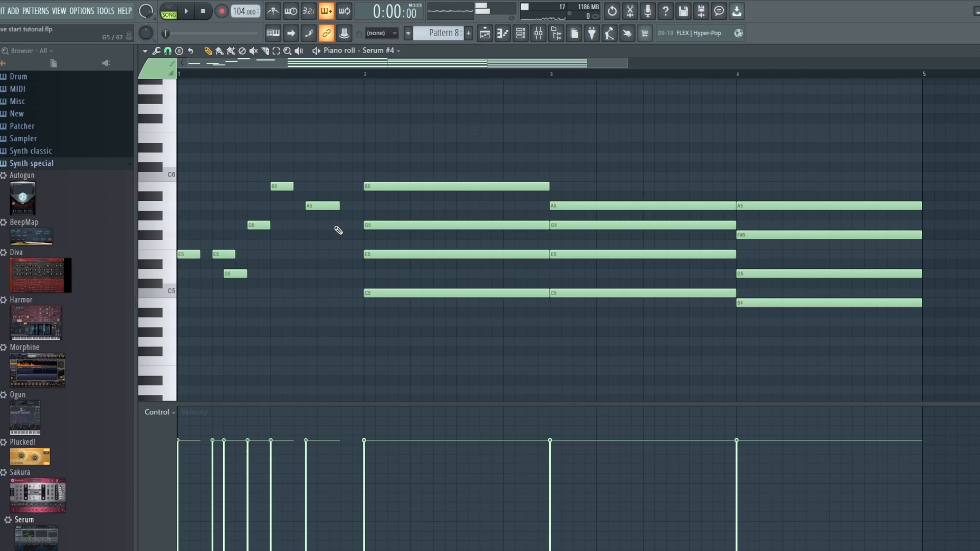
drag(339, 205, 328, 206)
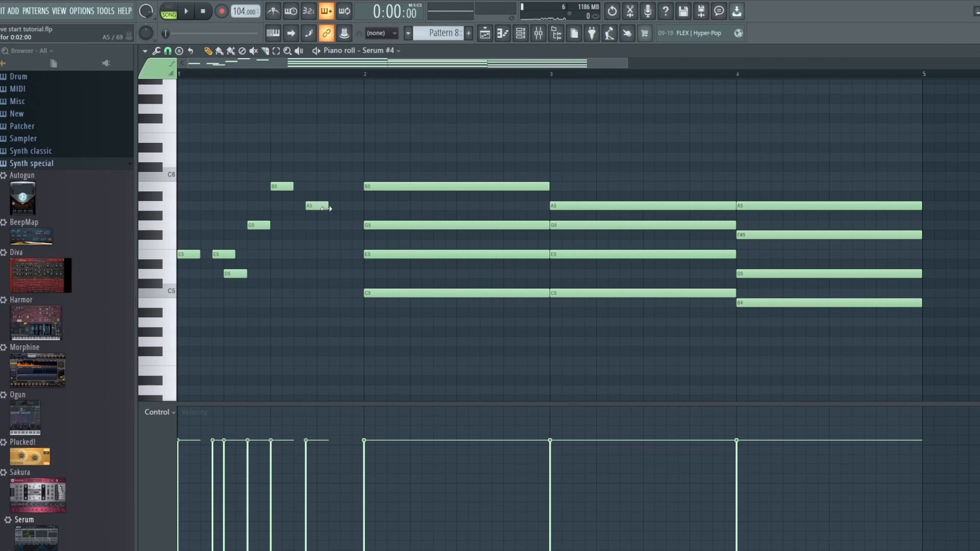
Step: Add a two-step note directly after the A5 note in bar 1, lower it to D5, and play the melody
click(334, 245)
key(space)
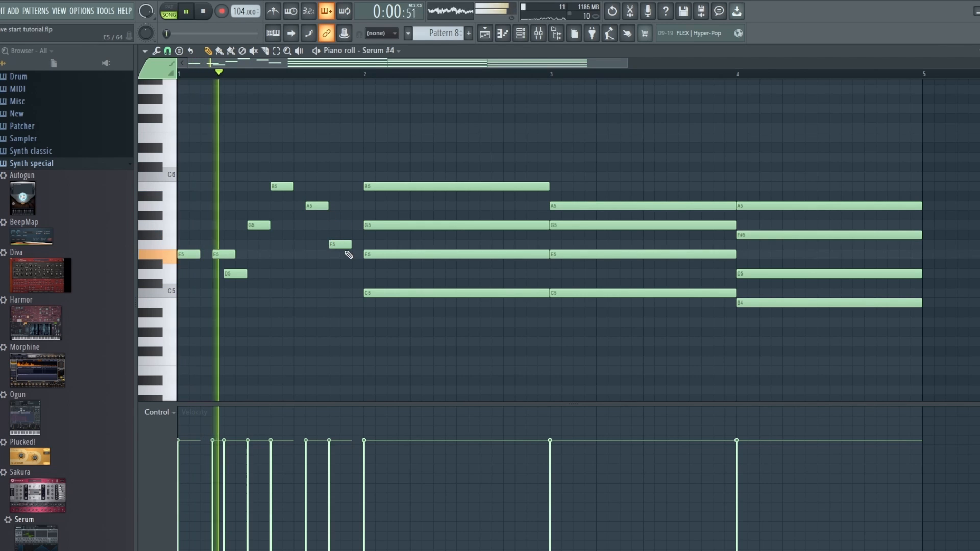
key(space)
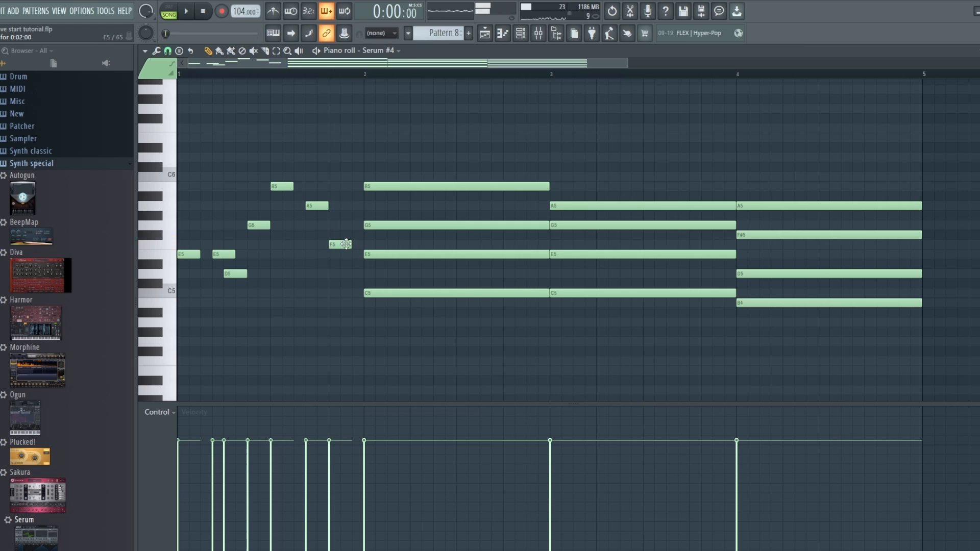
drag(346, 245, 349, 274)
key(space)
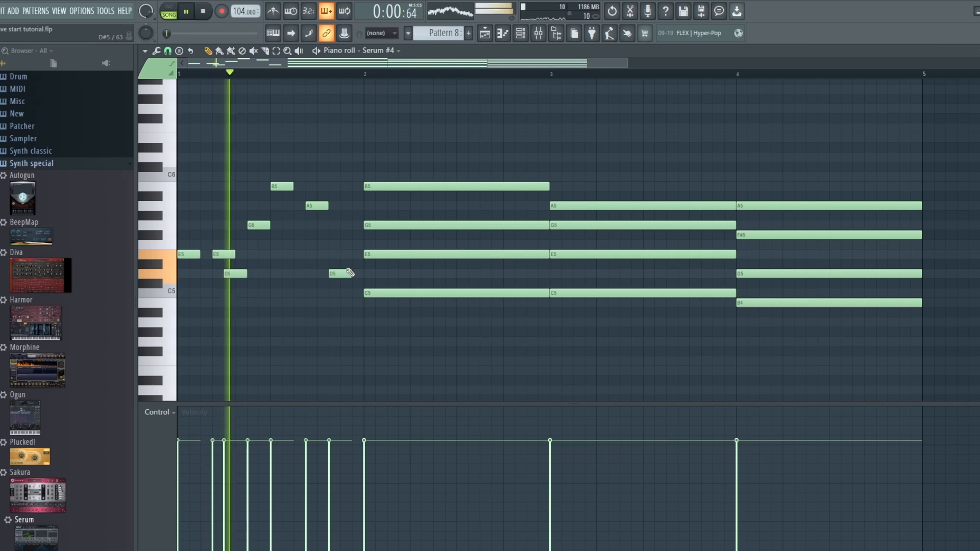
Step: Stop playback and lower the velocities of the first five notes in bar 1 to varied levels between about 63% and 73%
key(space)
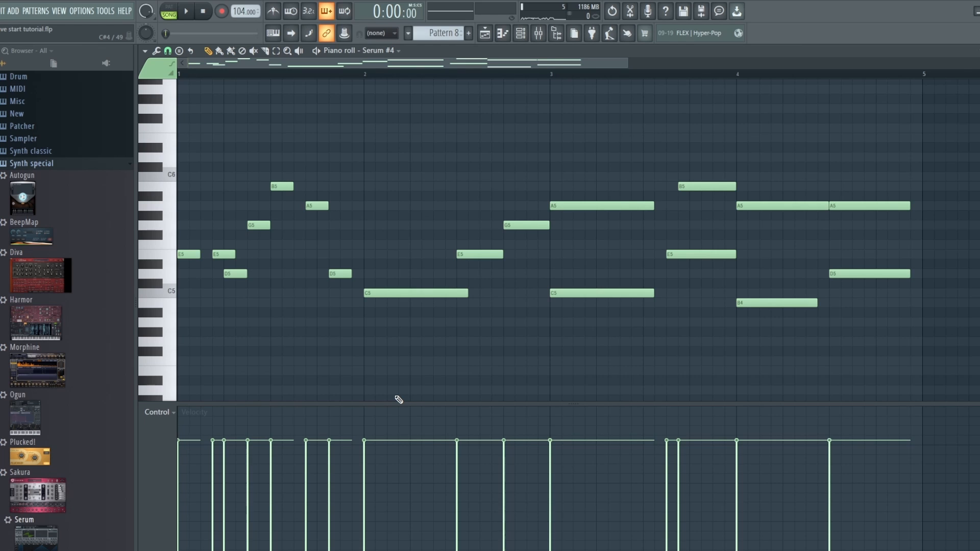
click(212, 466)
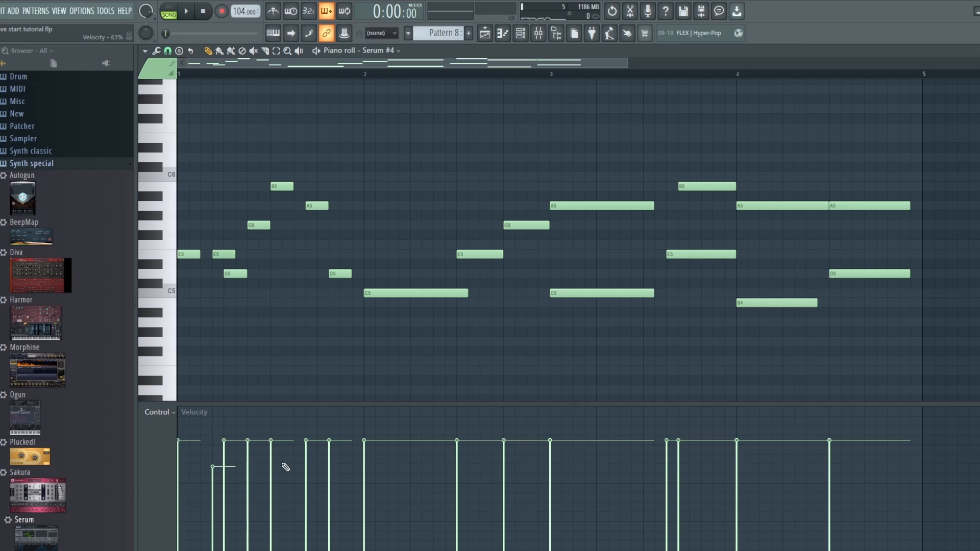
click(283, 463)
click(247, 442)
click(239, 455)
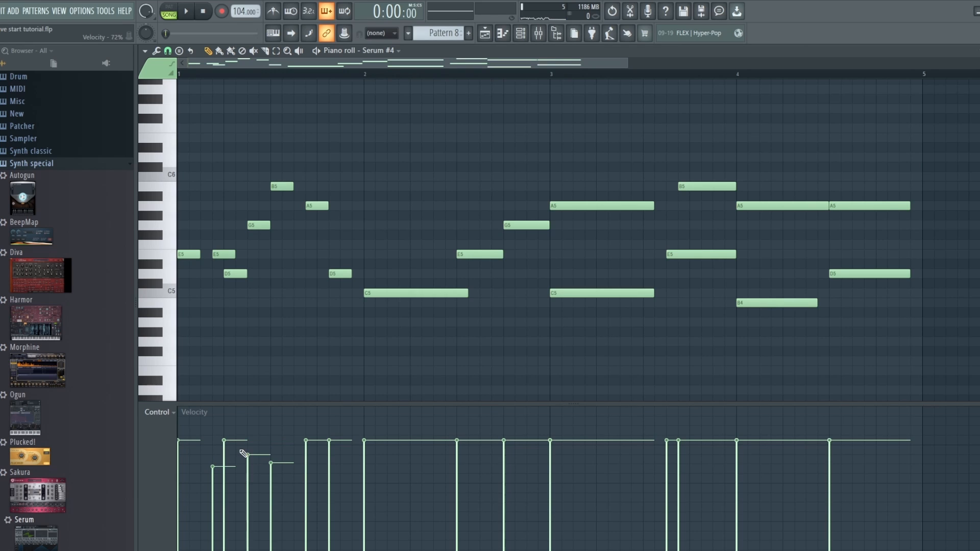
click(225, 451)
click(180, 449)
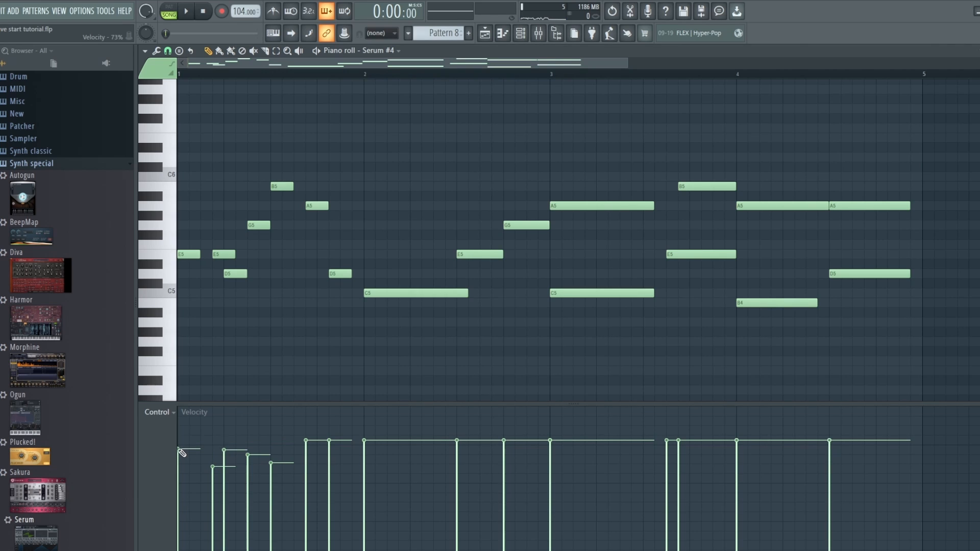
Step: Lower the velocities of the notes from the last D5 of bar 1 through bar 4 to varied levels, with bar 3's opening notes at about 71%
click(327, 468)
click(372, 462)
click(508, 447)
click(577, 451)
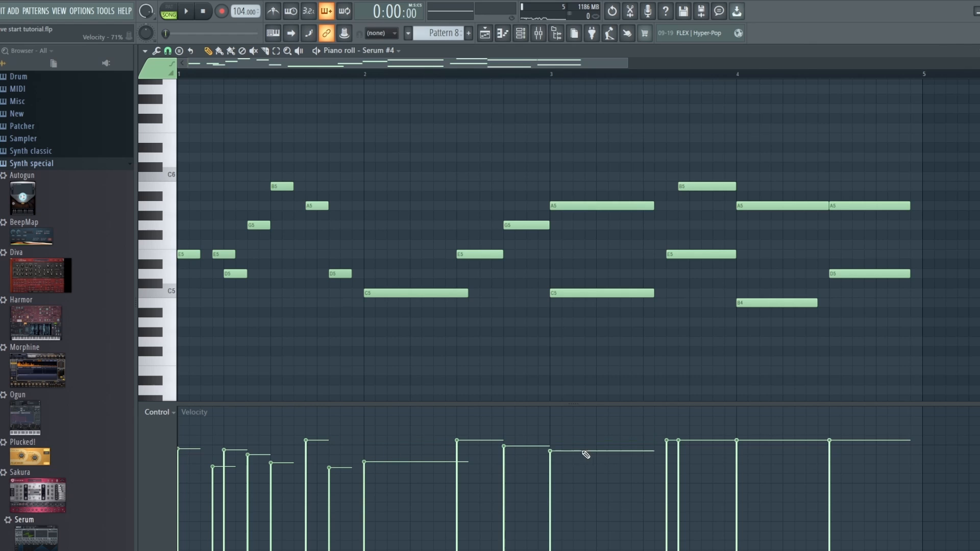
click(668, 468)
click(750, 447)
click(856, 464)
click(692, 459)
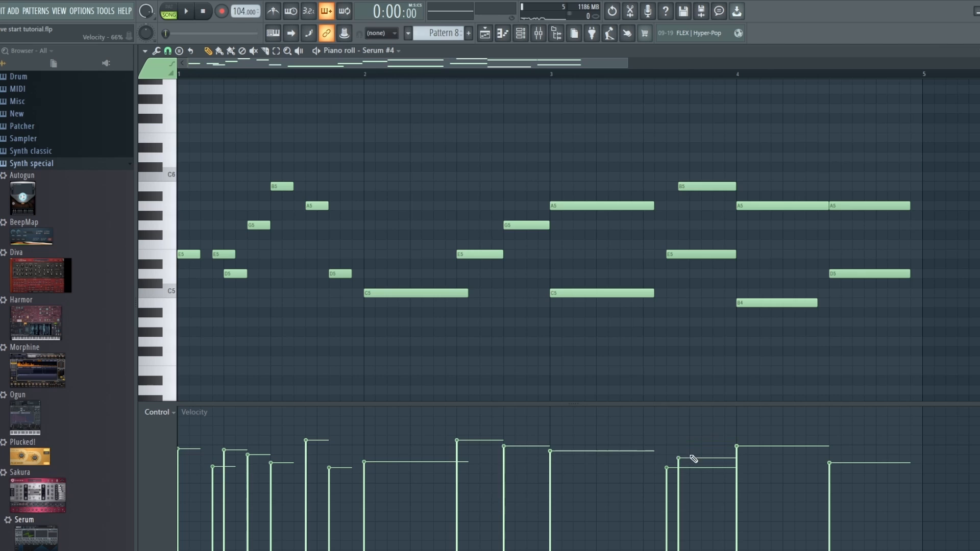
click(690, 452)
Step: Quantize all the notes with the 8_laid back template, adjusting the start time strength, and audition the groove
drag(903, 359, 162, 177)
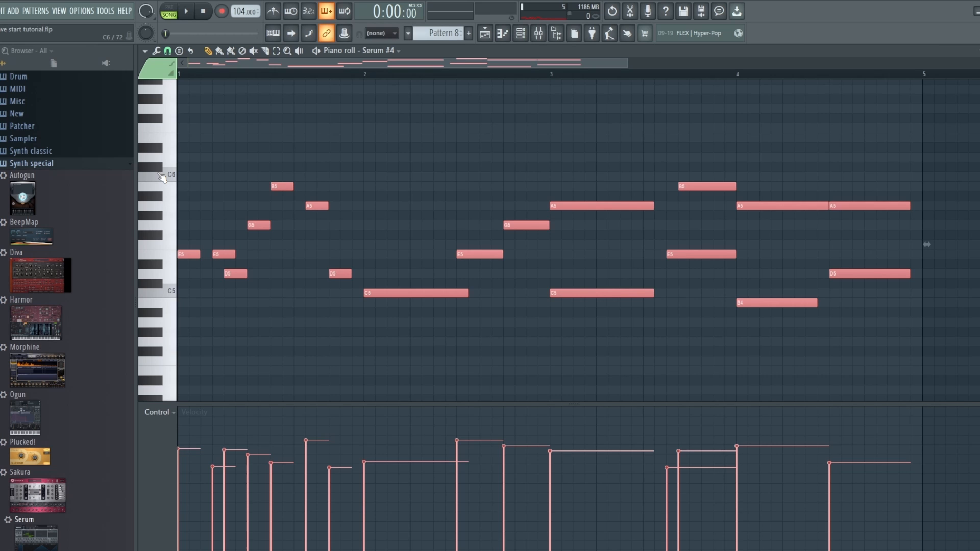
key(alt+q)
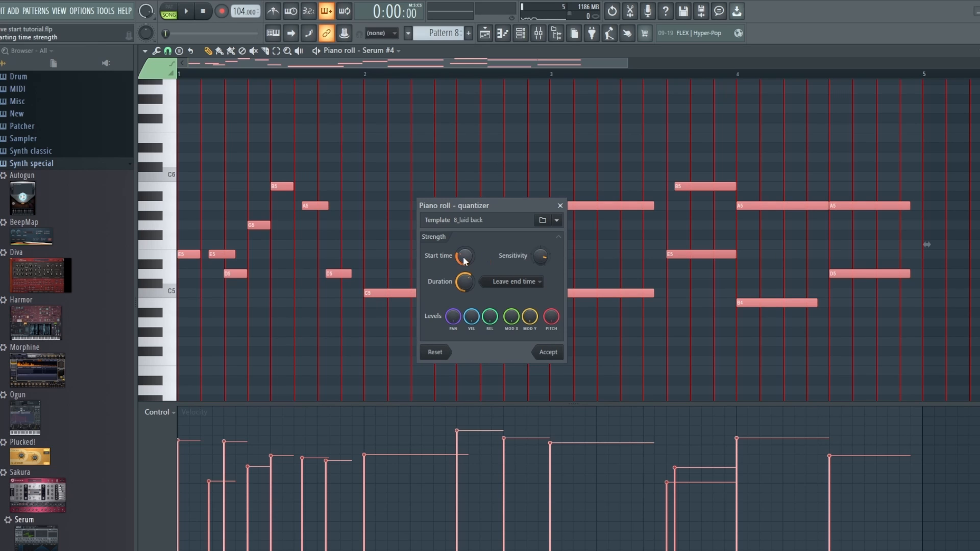
drag(464, 260, 464, 266)
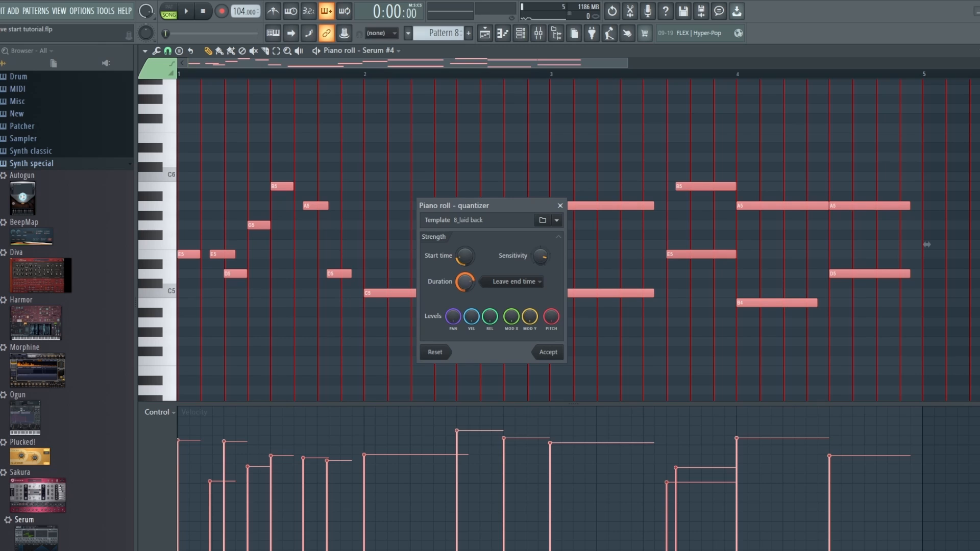
drag(465, 284, 461, 254)
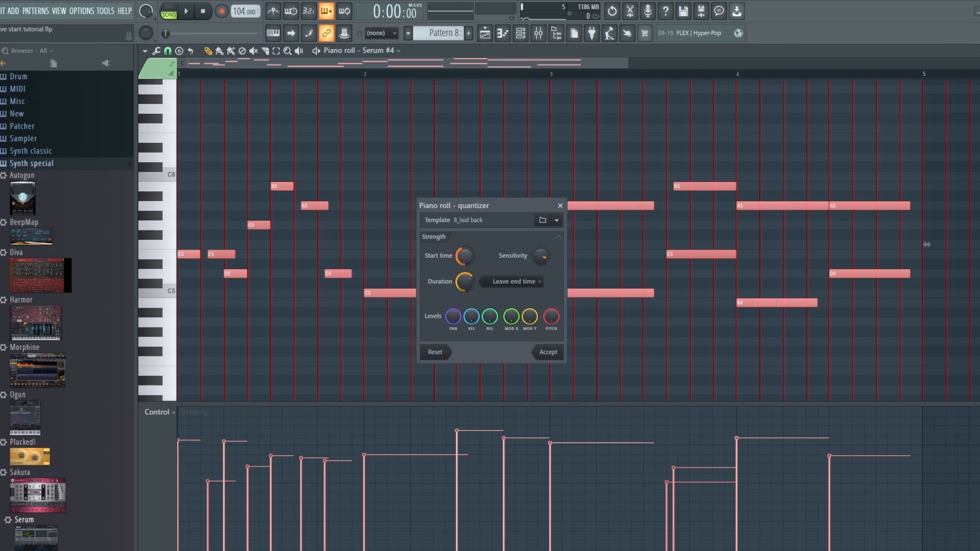
click(550, 358)
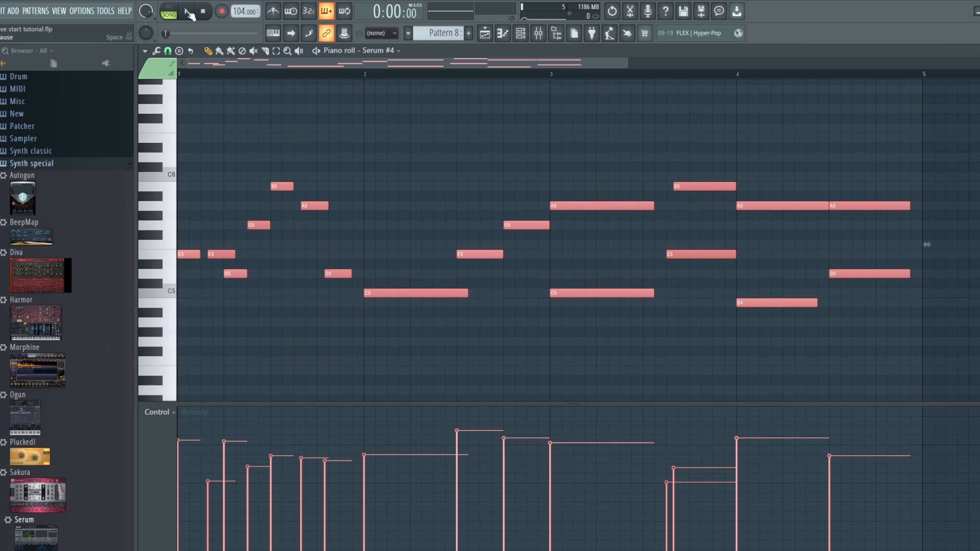
click(188, 11)
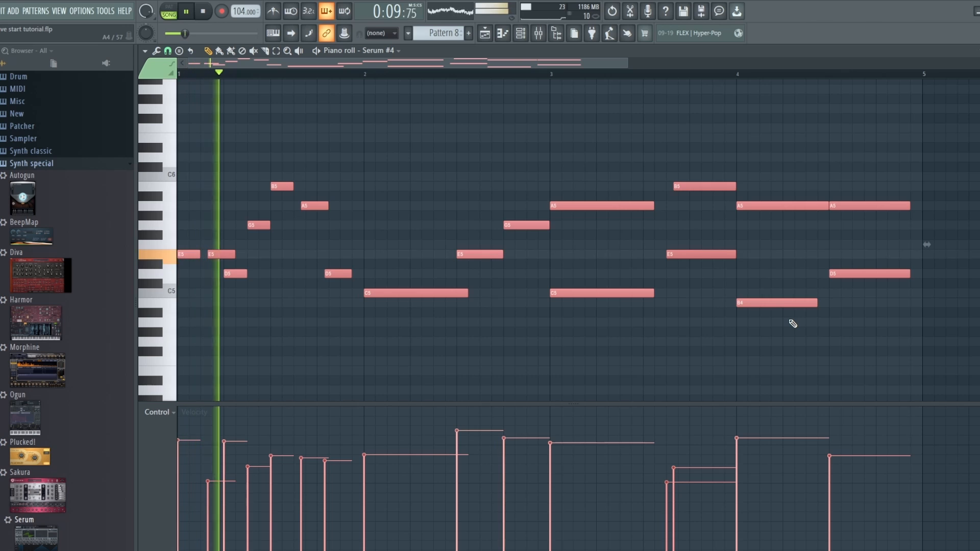
key(space)
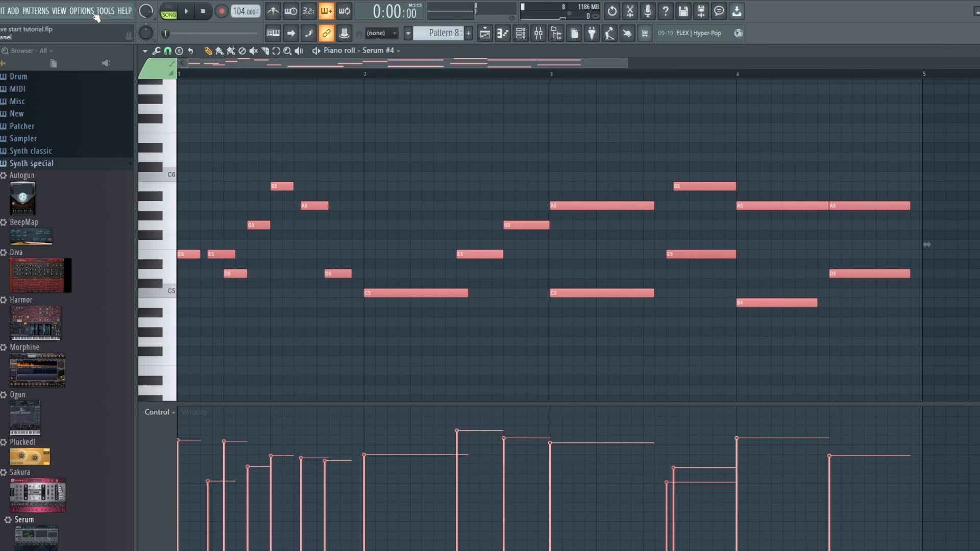
Step: Turn off grid snapping, nudge the second E5 note of bar 1 slightly later, and start playback
click(168, 51)
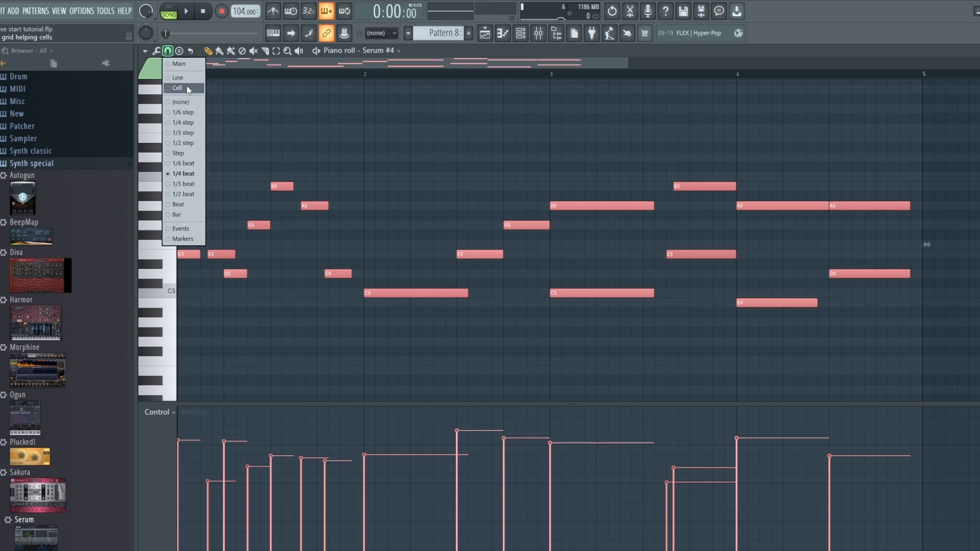
click(187, 102)
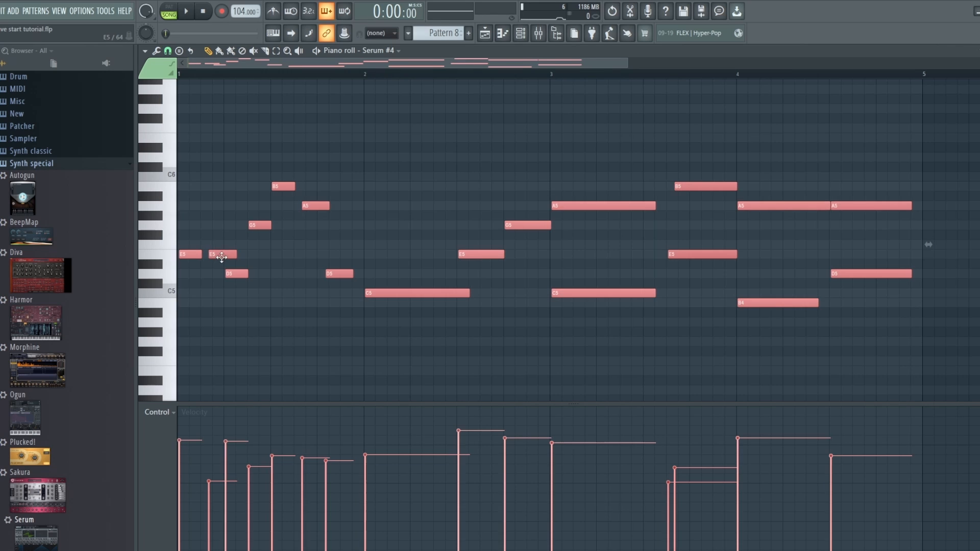
ctrl+click(220, 254)
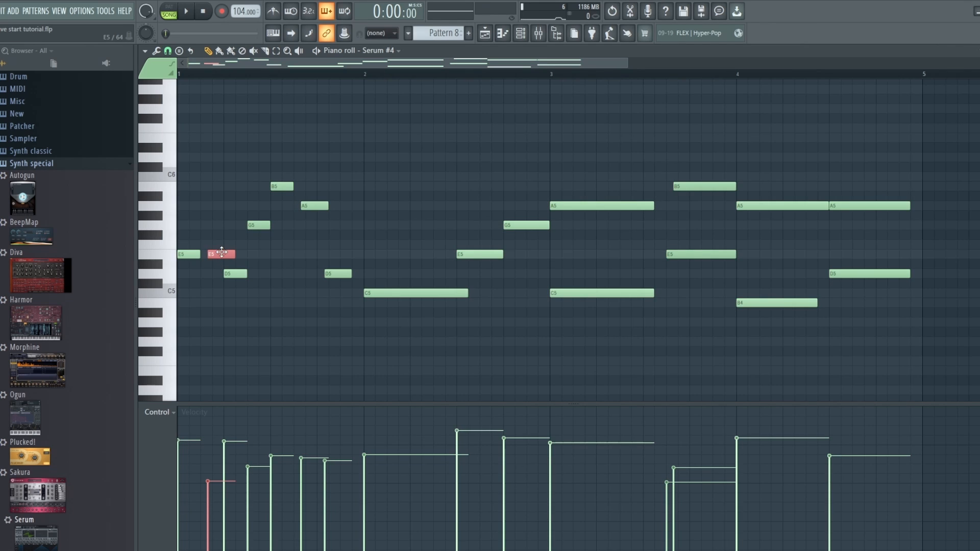
drag(222, 253, 224, 252)
key(space)
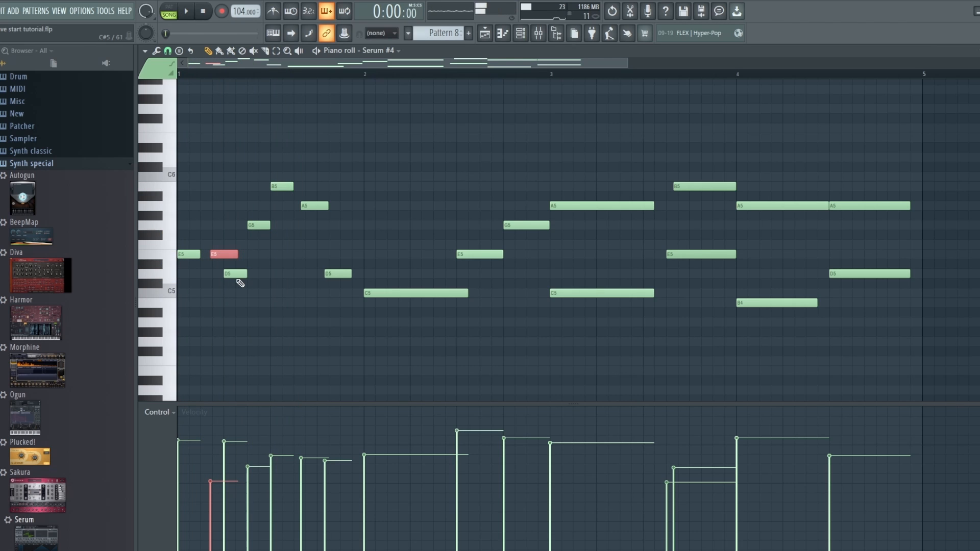
Step: Nudge bar 1's first D5 slightly earlier and its A5 and last D5 slightly later while listening to the melody
drag(234, 274, 234, 273)
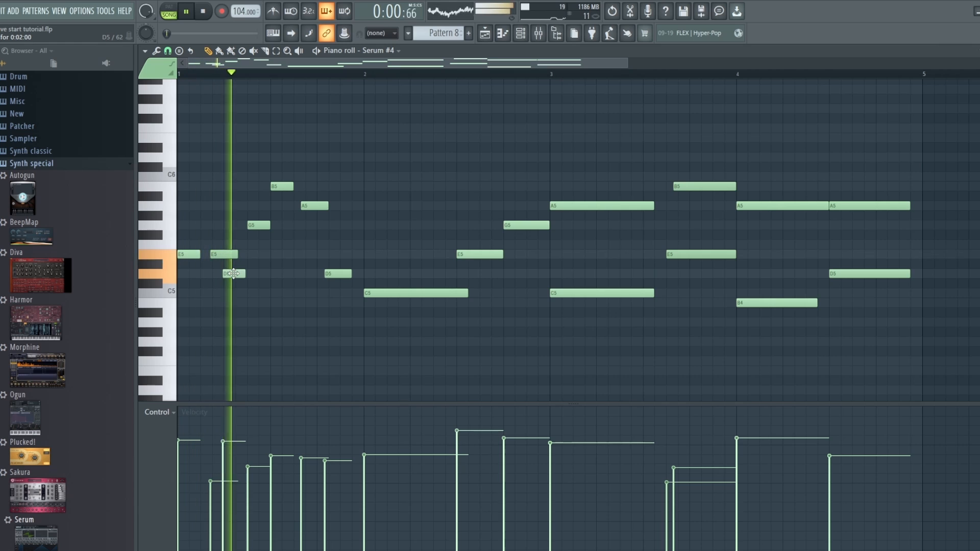
drag(317, 206, 311, 206)
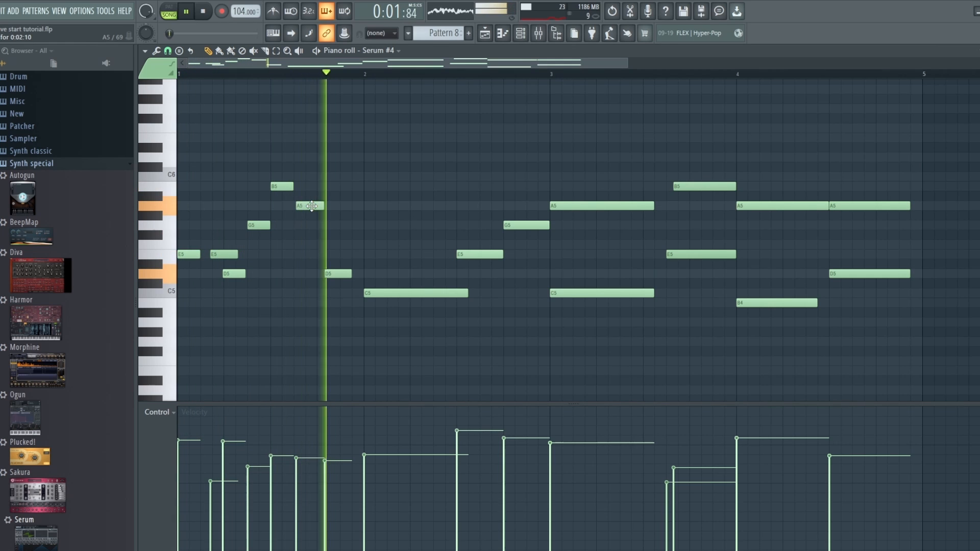
drag(312, 206, 322, 206)
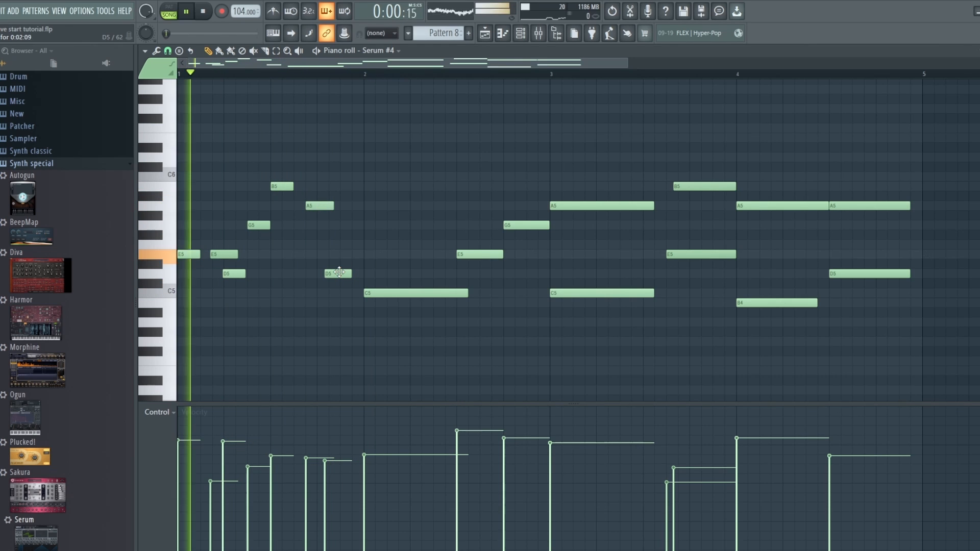
drag(339, 273, 343, 272)
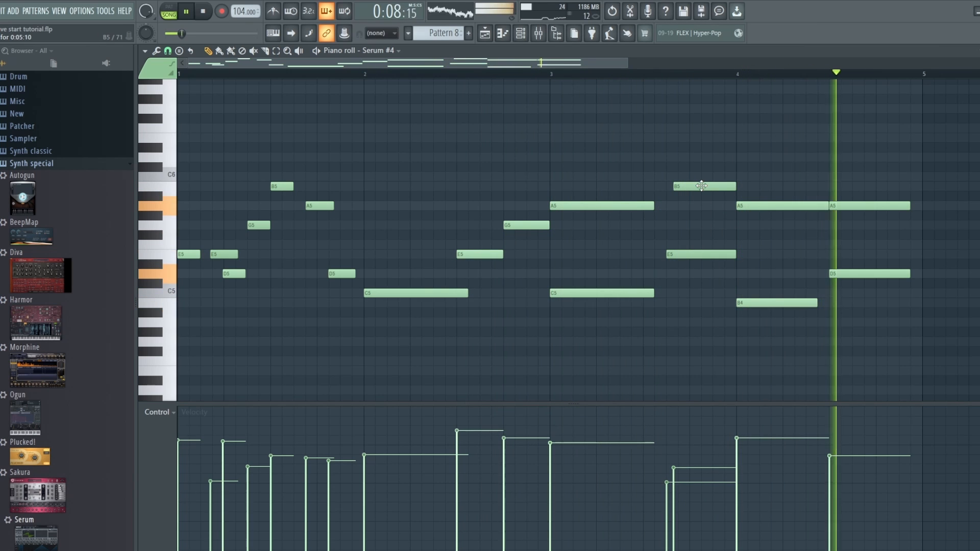
key(space)
Step: Nudge the B5 note in bar 3 slightly later, trim its end to just before bar 4, and audition the melody
drag(701, 186, 705, 185)
key(space)
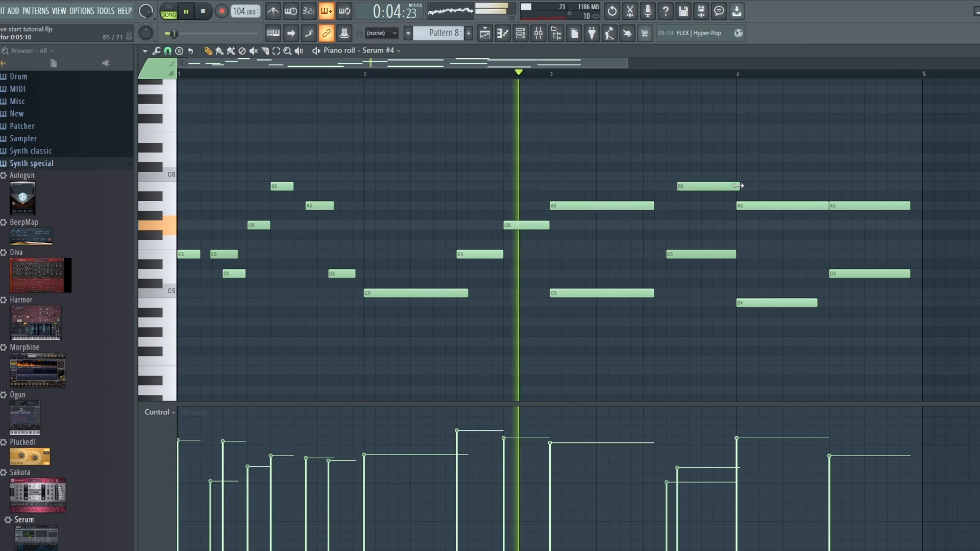
drag(738, 185, 733, 186)
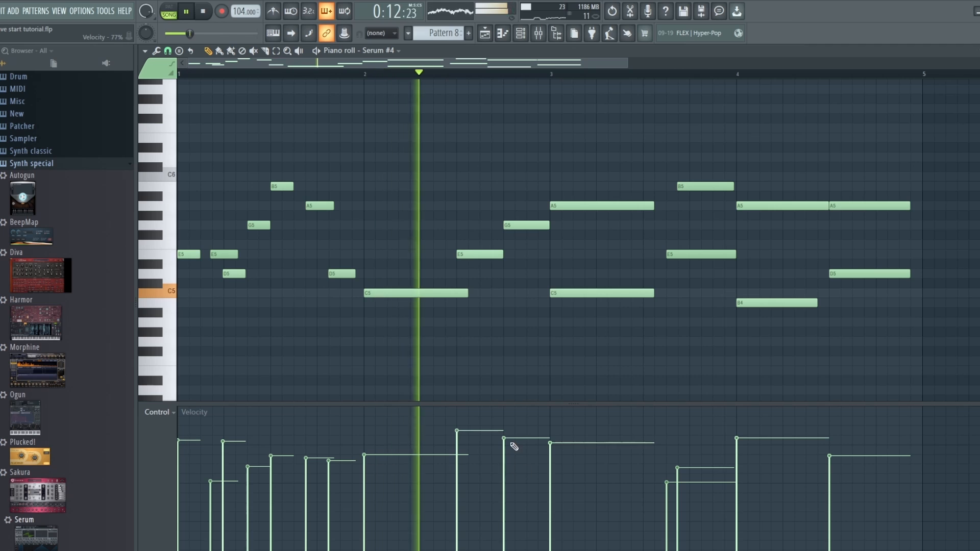
key(space)
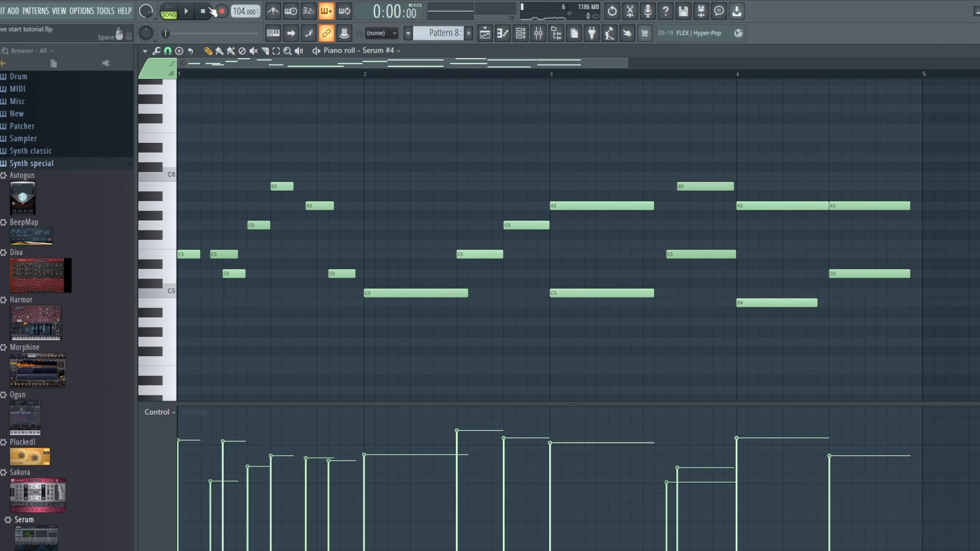
Step: Duplicate the Drone track's Pattern 7 clip and both Pattern 8 clips in the playlist so they fill bars 9 to 16
click(485, 33)
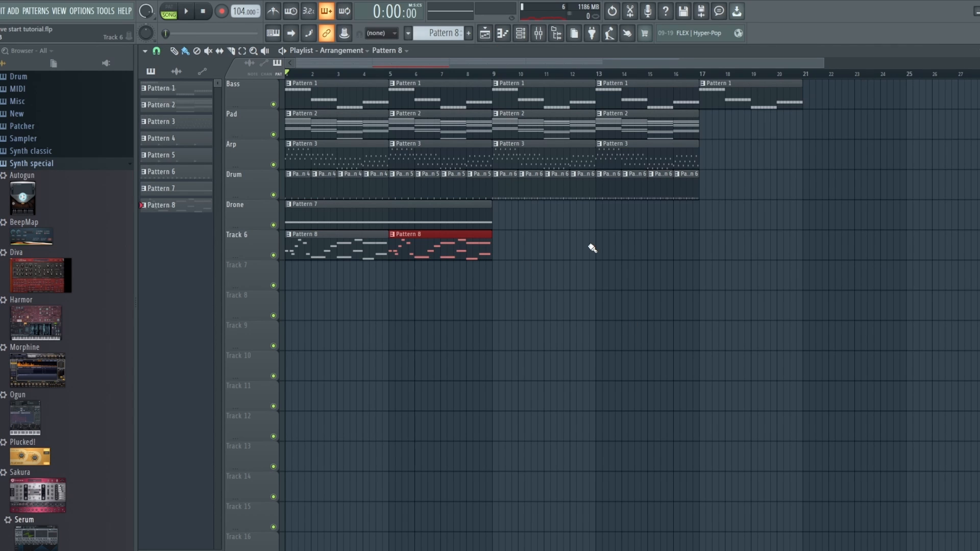
drag(823, 61, 724, 61)
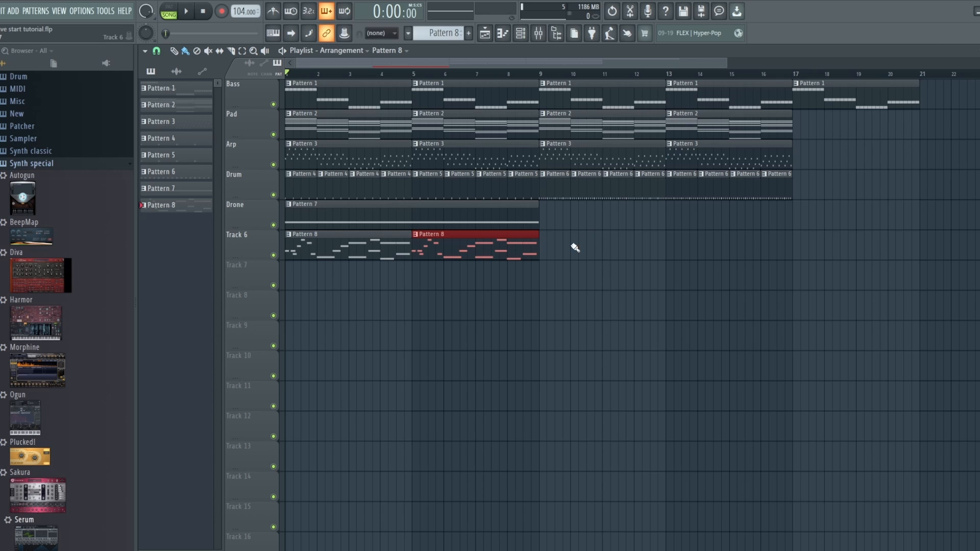
drag(572, 319, 340, 212)
key(ctrl+b)
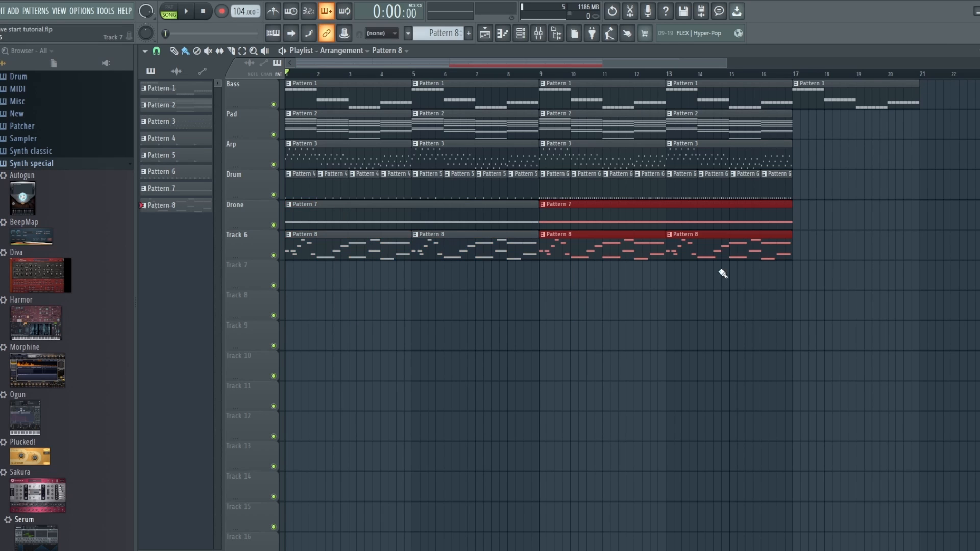
Step: Shift the clips from bar 5 onward to about bar 17, and return the first Pattern 7 drone clip to bar 1
drag(934, 350, 841, 103)
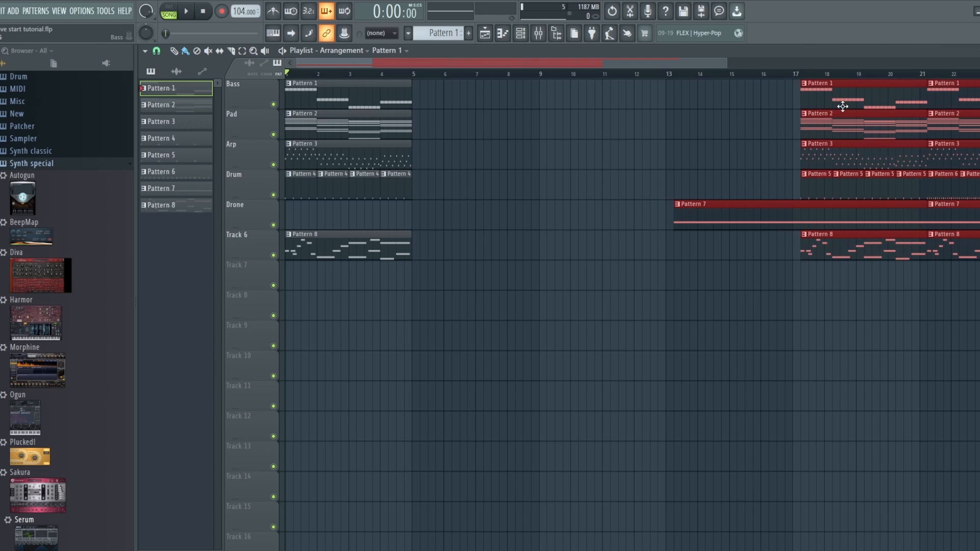
double_click(756, 215)
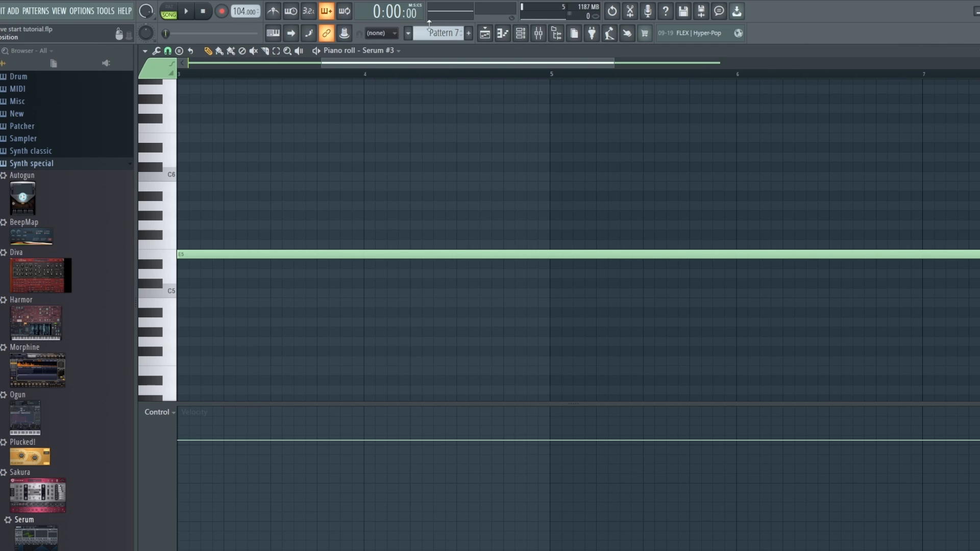
click(491, 37)
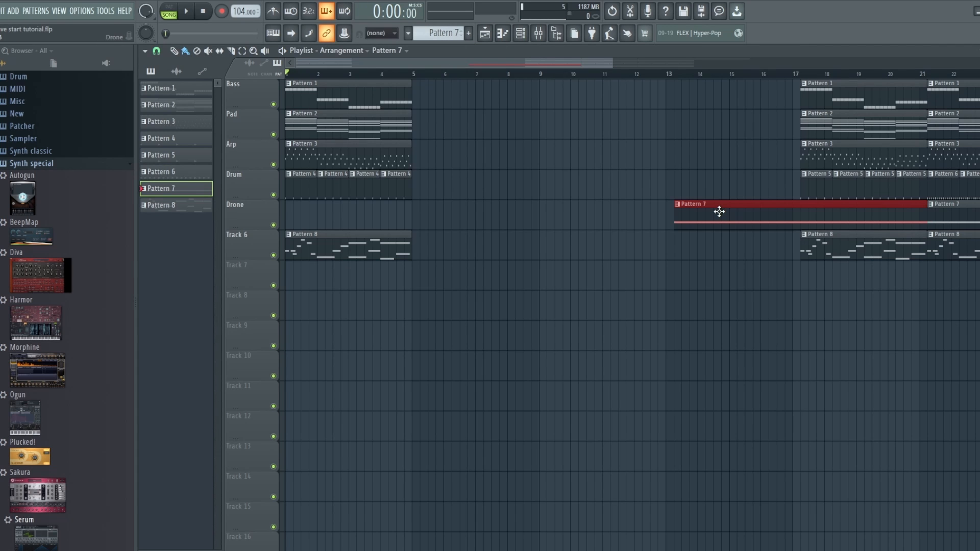
drag(719, 212, 288, 211)
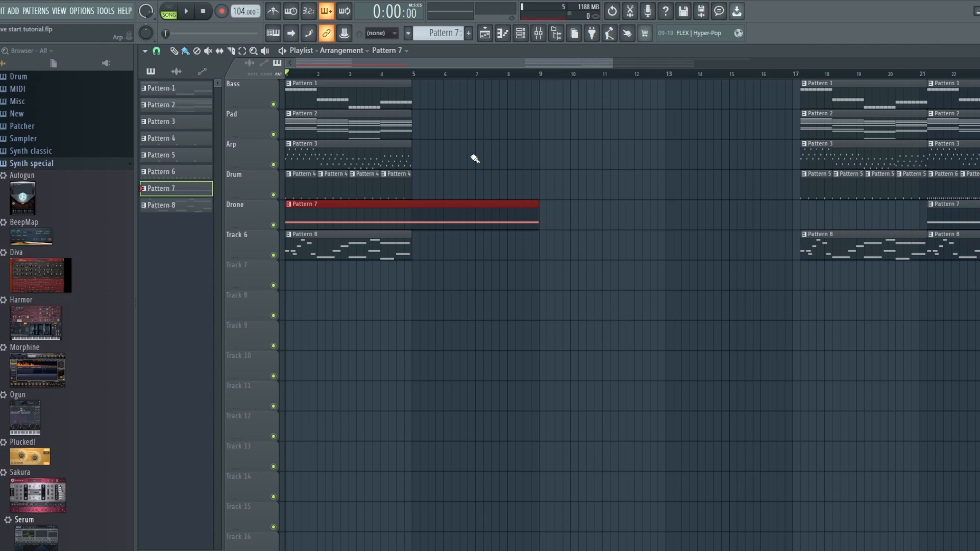
Step: Delete the Pad, Arp and Drum clips in bars 1 to 4 and move the first Pattern 8 clip to about bar 11
right_click(357, 130)
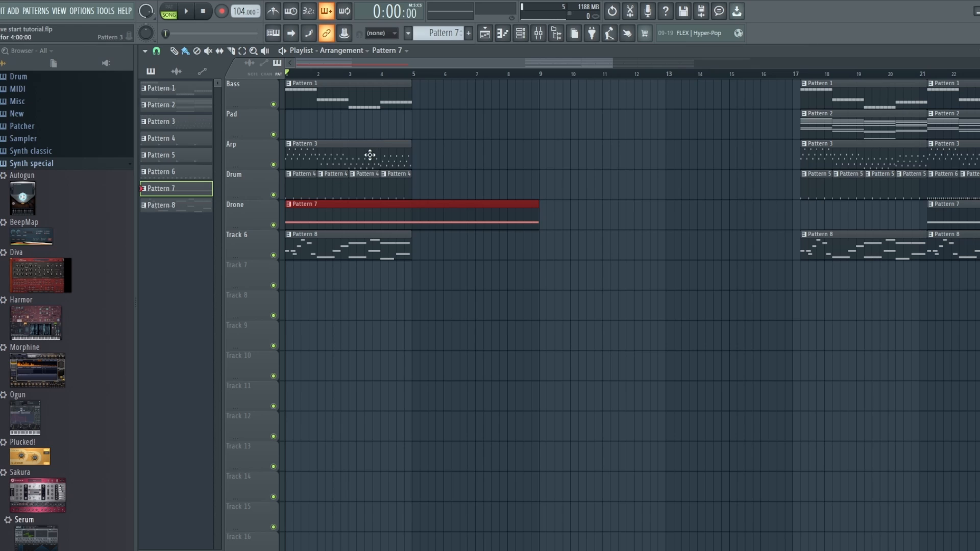
right_click(372, 156)
drag(444, 186, 280, 169)
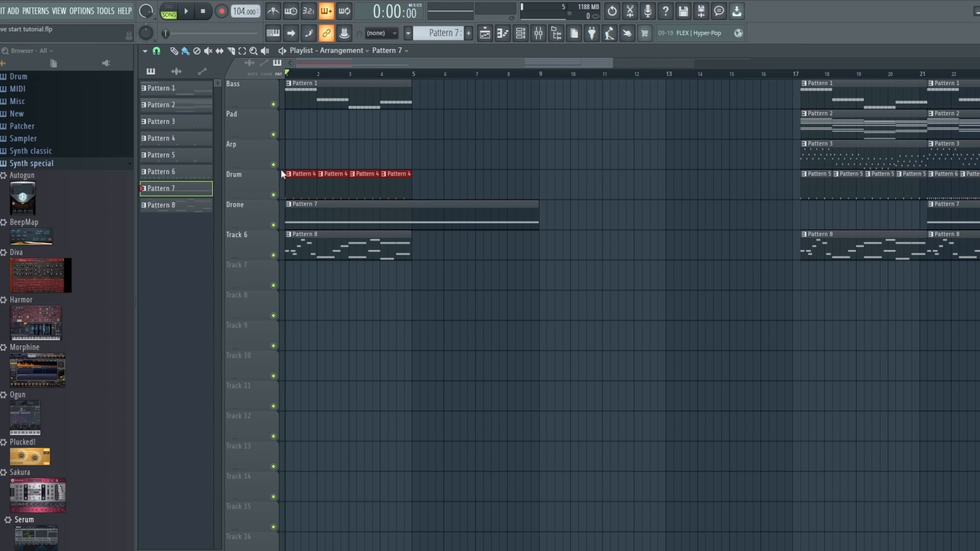
key(Delete)
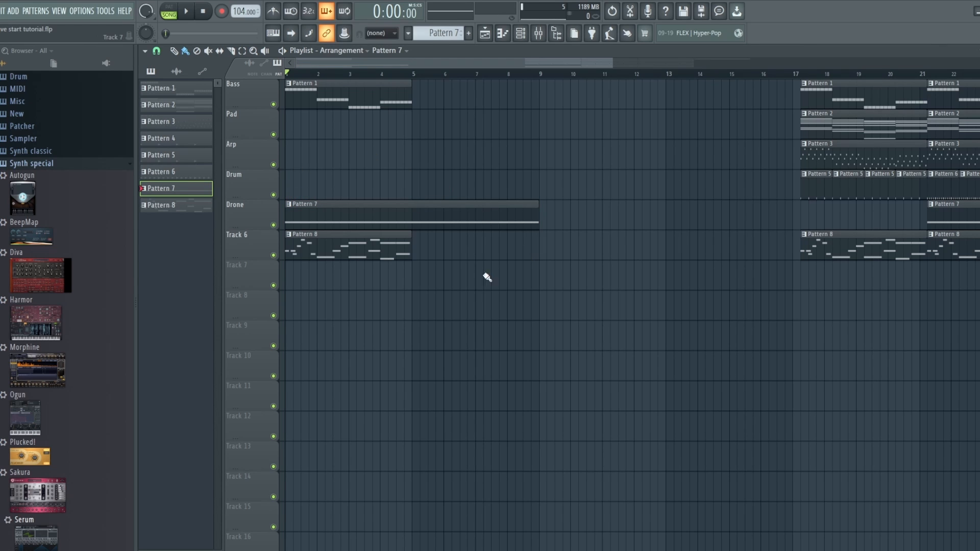
drag(360, 258, 697, 252)
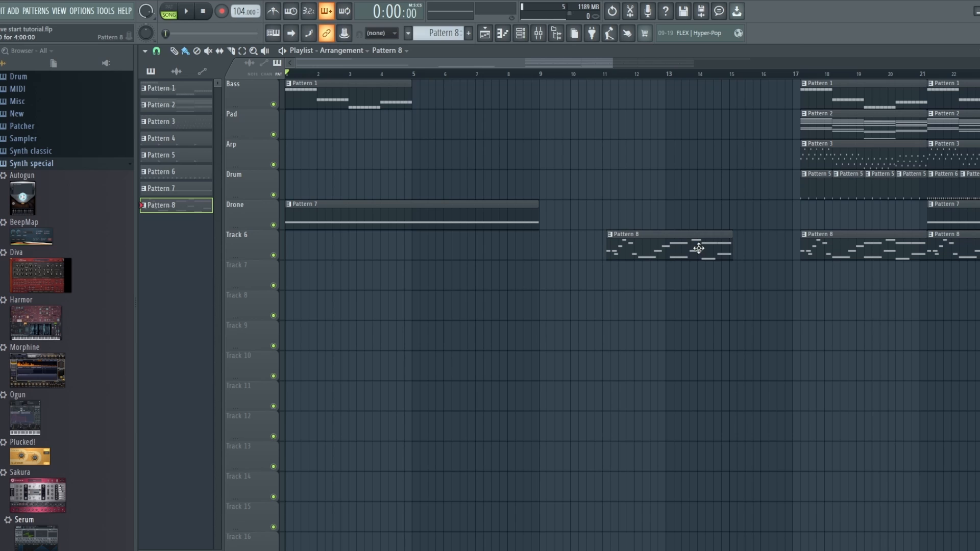
Step: Delete the Track 6 Pattern 8 clip at about bar 11 and audition the intro's bass and drone from bar 1
right_click(698, 249)
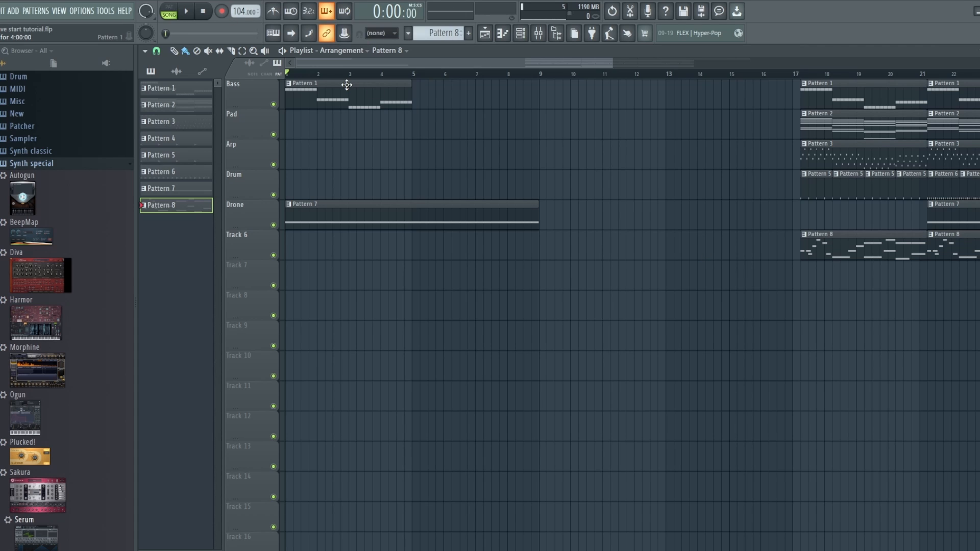
click(186, 17)
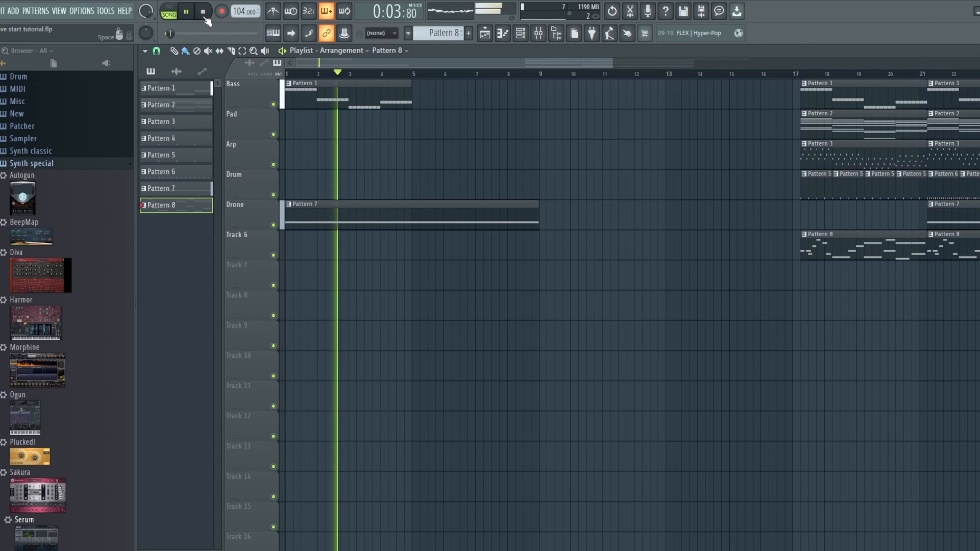
click(203, 13)
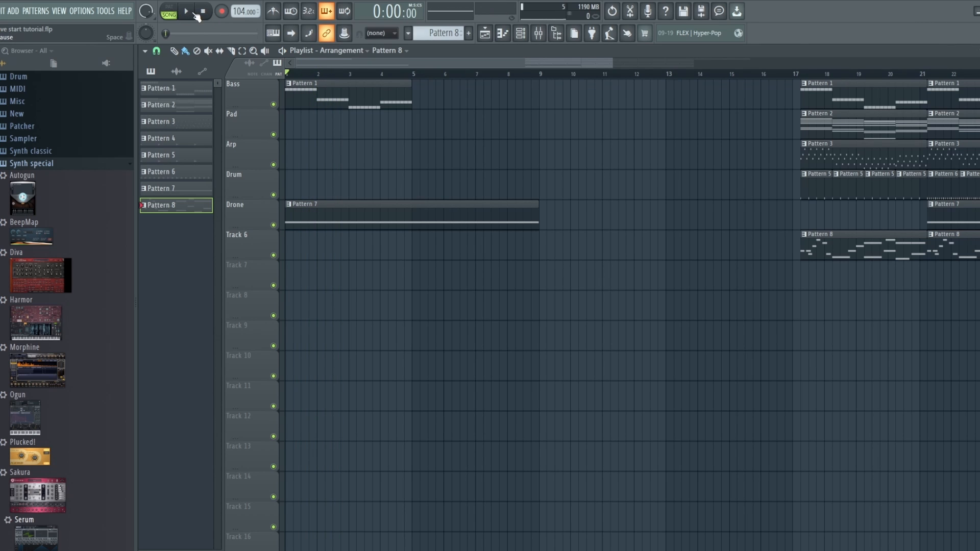
click(193, 12)
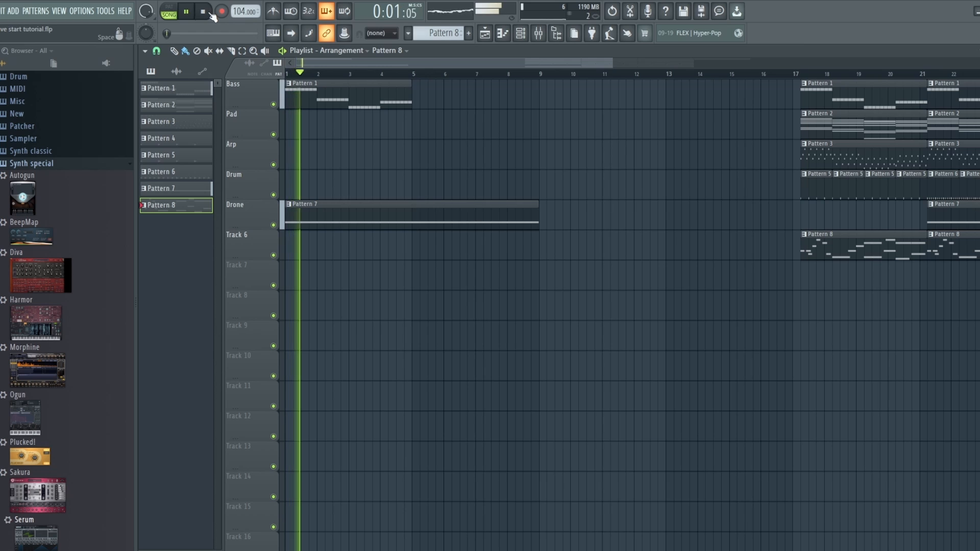
key(space)
Step: Compare the intro with the Drone track muted and unmuted
click(274, 226)
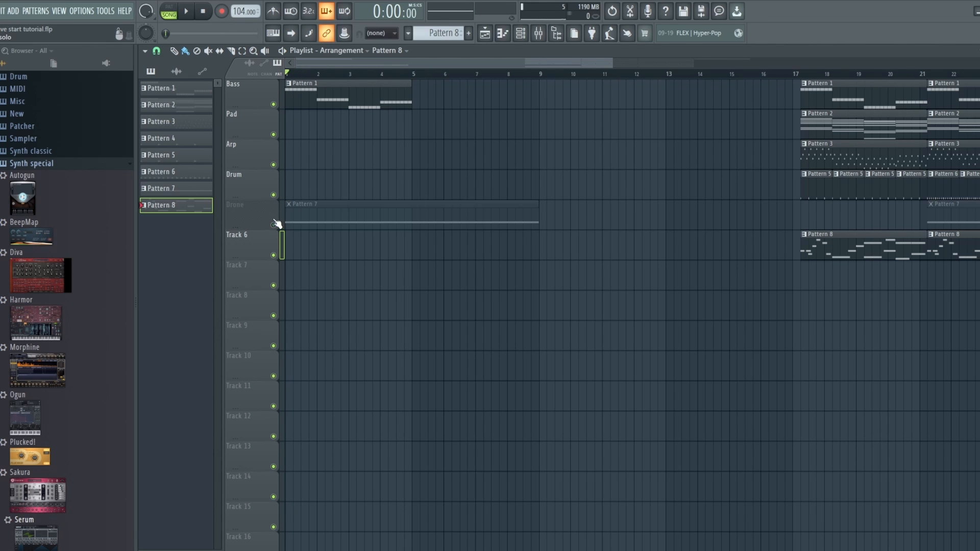
click(186, 12)
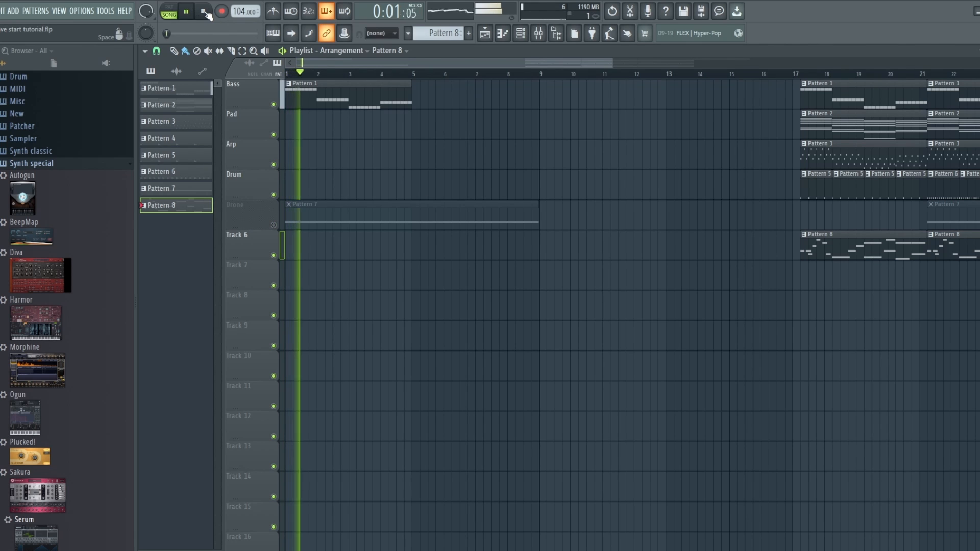
key(space)
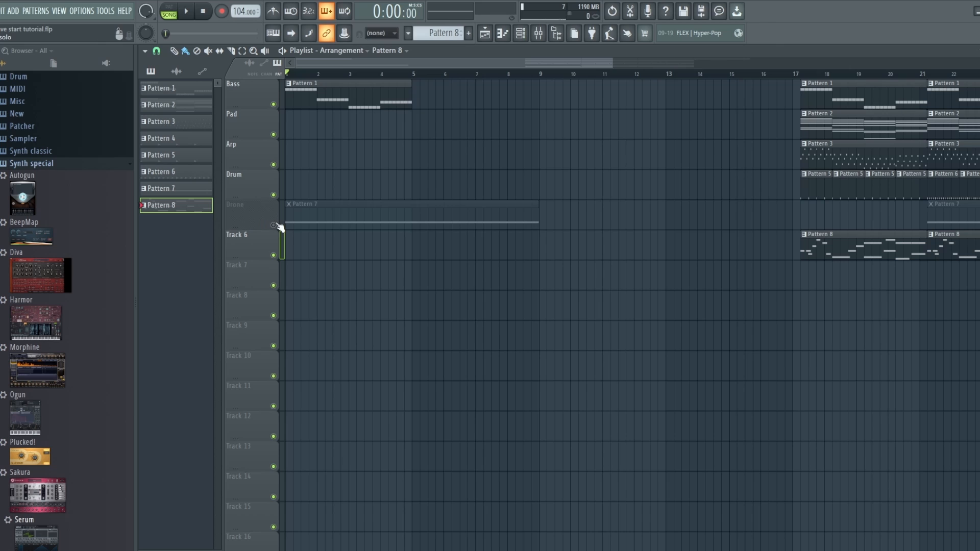
click(277, 225)
click(187, 11)
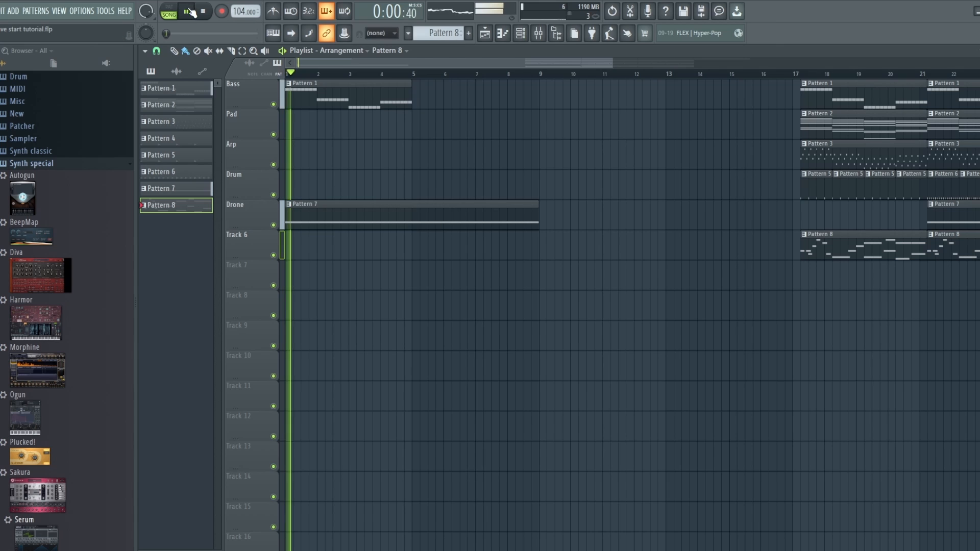
Step: Duplicate the Bass track's Pattern 1 clip into bars 5 to 8 and listen to the extended intro
click(334, 93)
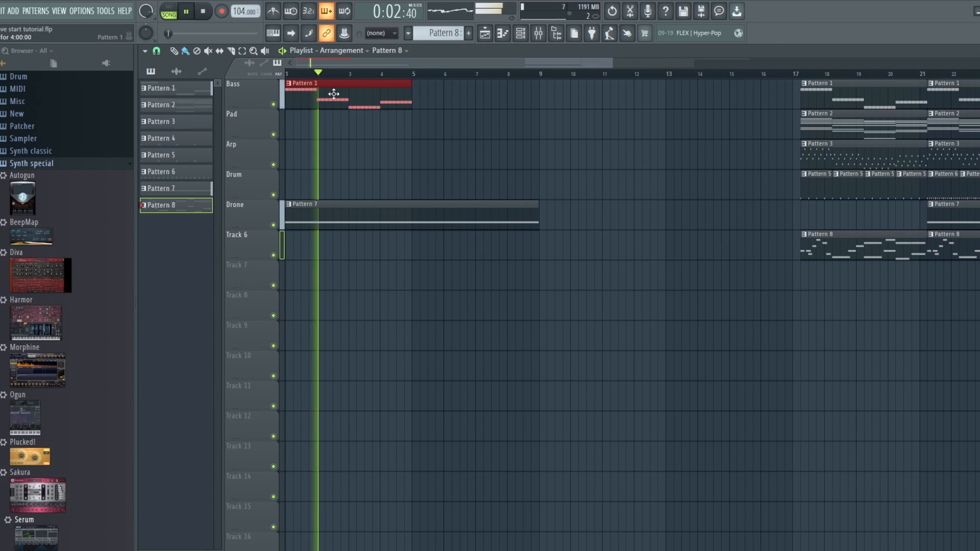
key(ctrl+b)
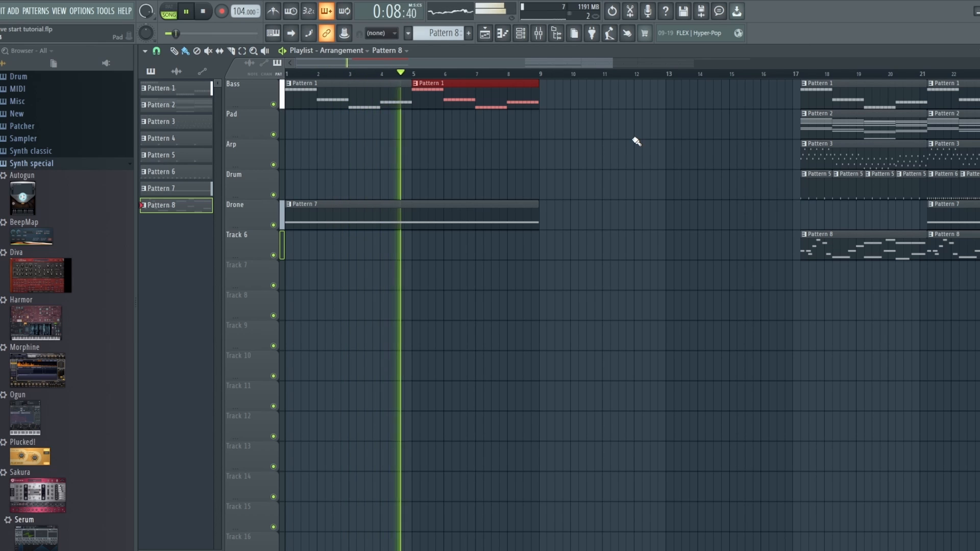
key(space)
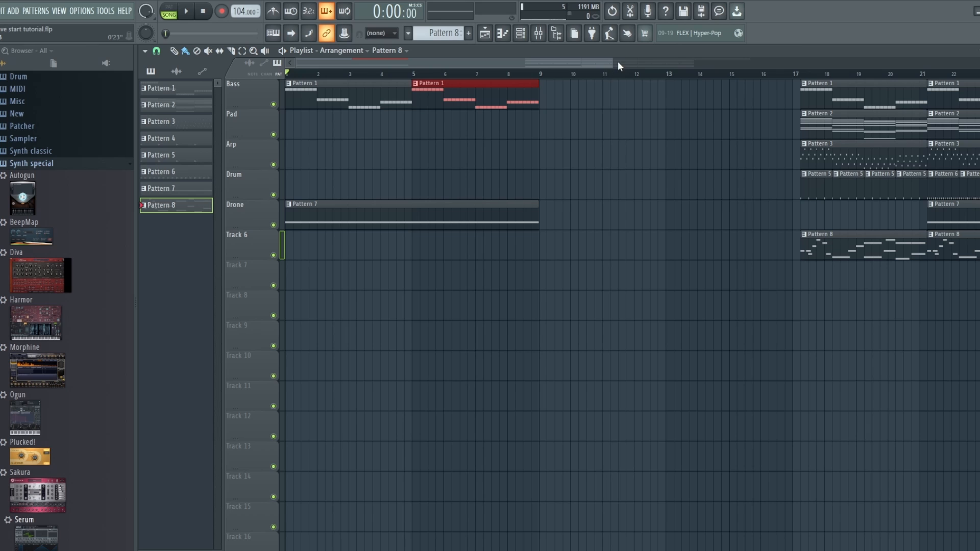
Step: Move the first block of clips from bar 17 to just after bar 9, and duplicate its last Pattern 5 clip to complete four drum bars
drag(613, 62, 671, 63)
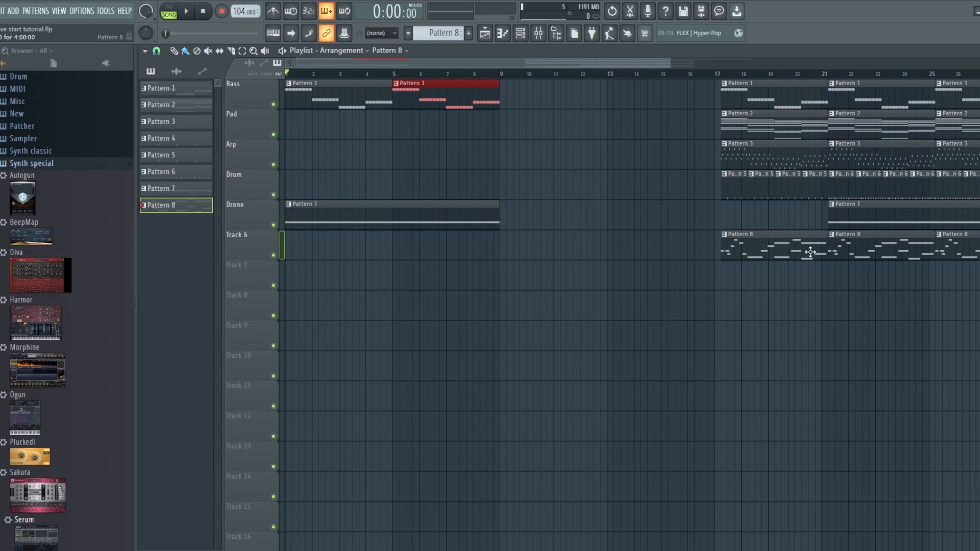
drag(803, 304, 539, 90)
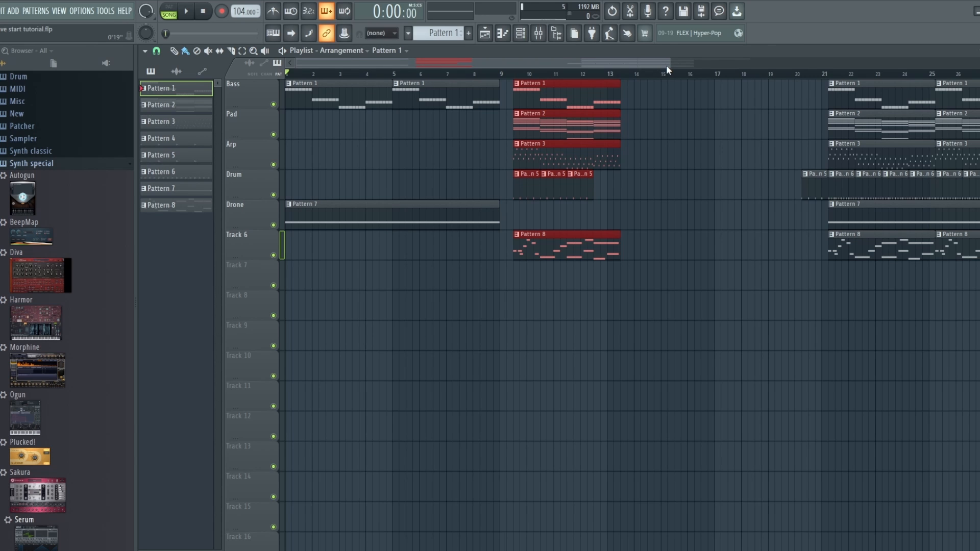
drag(666, 65, 559, 66)
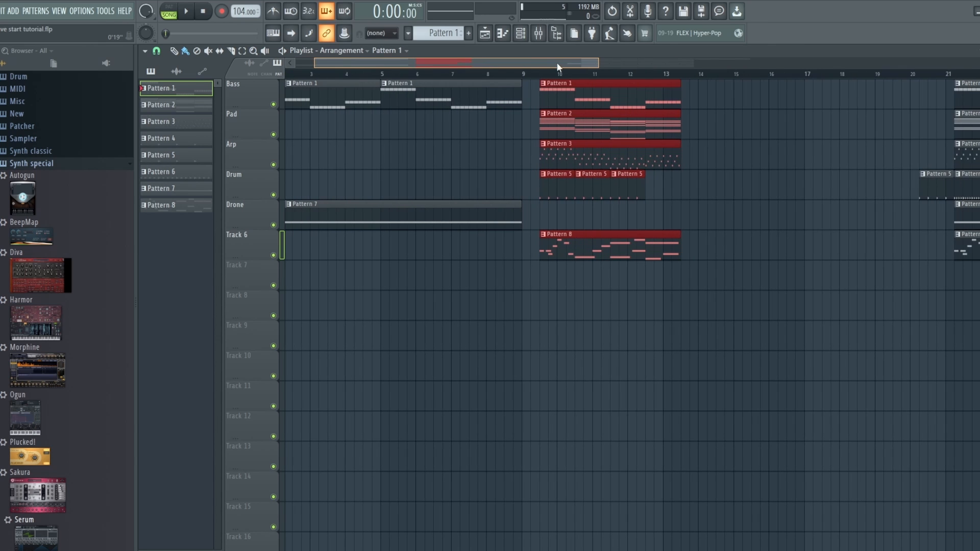
click(623, 190)
key(ctrl+b)
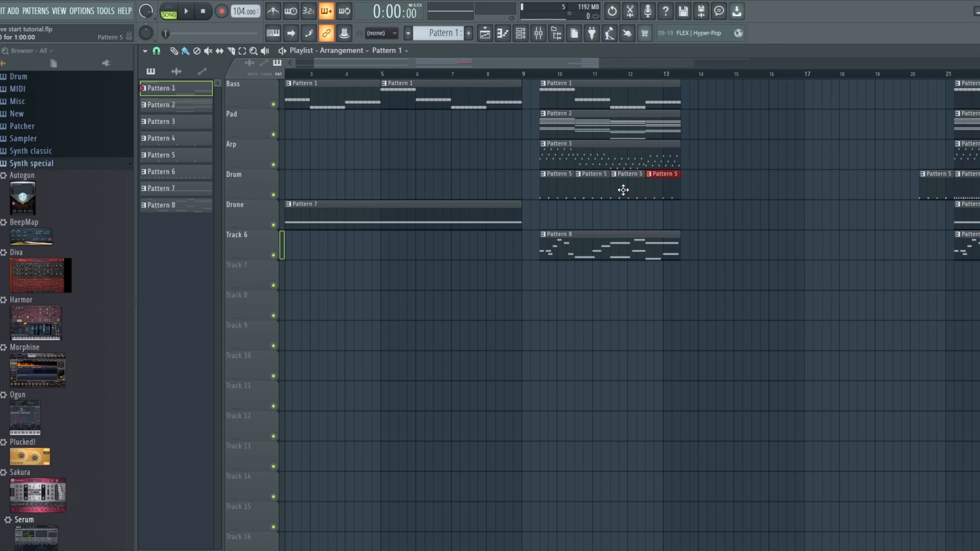
Step: Delete the stray Pattern 5 clip near bar 20 and the new section's Arp and Pattern 8 clips, add a Pattern 7 drone clip there, and audition
right_click(928, 194)
right_click(604, 159)
right_click(638, 248)
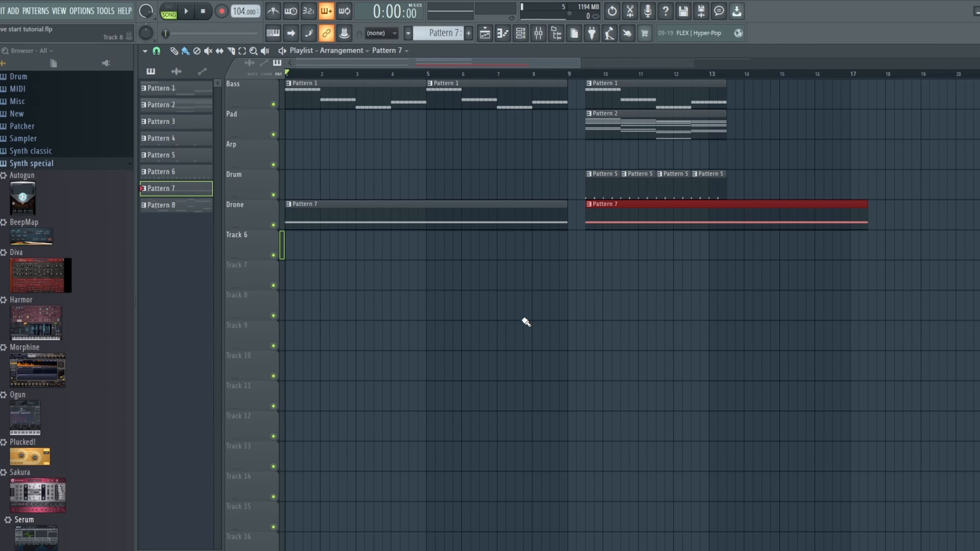
key(space)
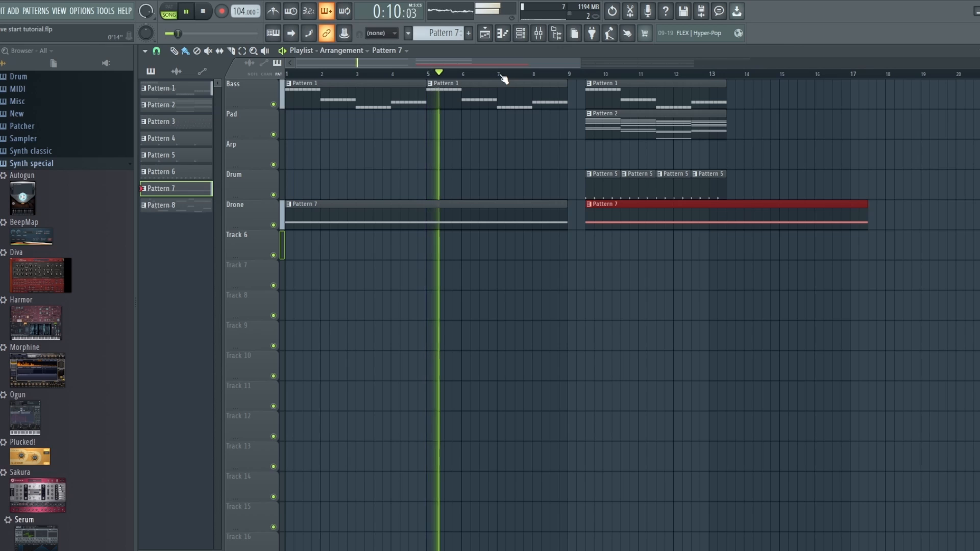
key(space)
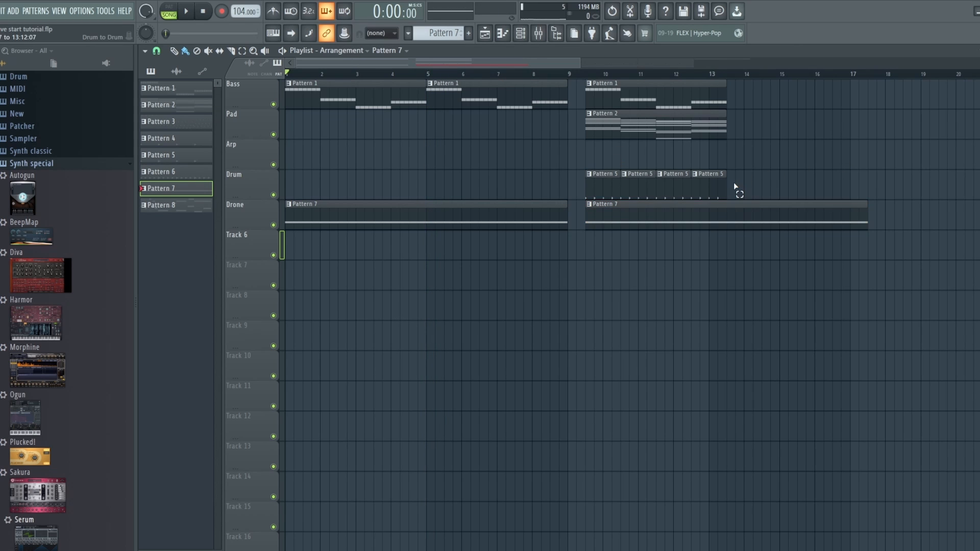
Step: Try the four Pattern 5 drum clips in bars 5 to 8 and audition them from just before bar 5
drag(737, 190, 439, 181)
click(408, 73)
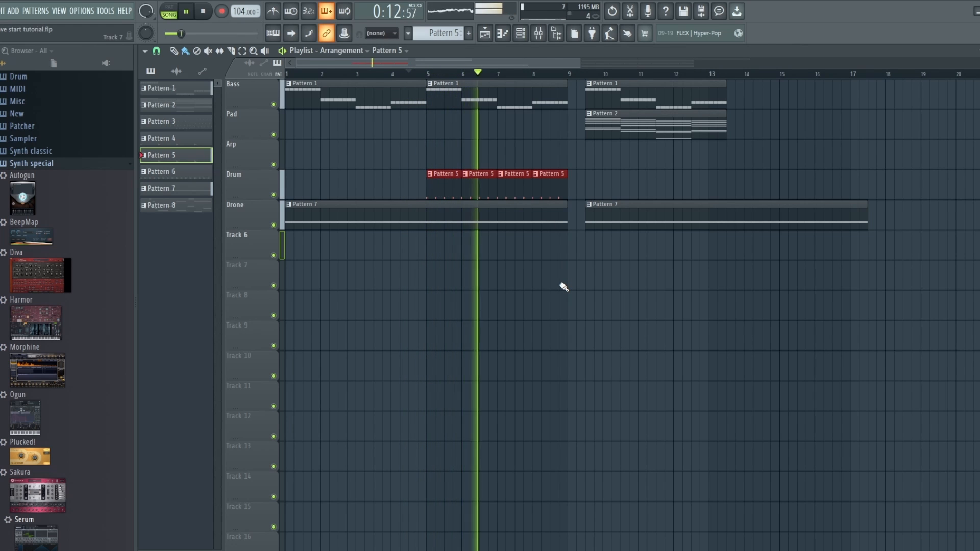
key(space)
Step: Move the four Pattern 5 drum clips to about bar 10 and delete the middle two
drag(450, 184, 631, 185)
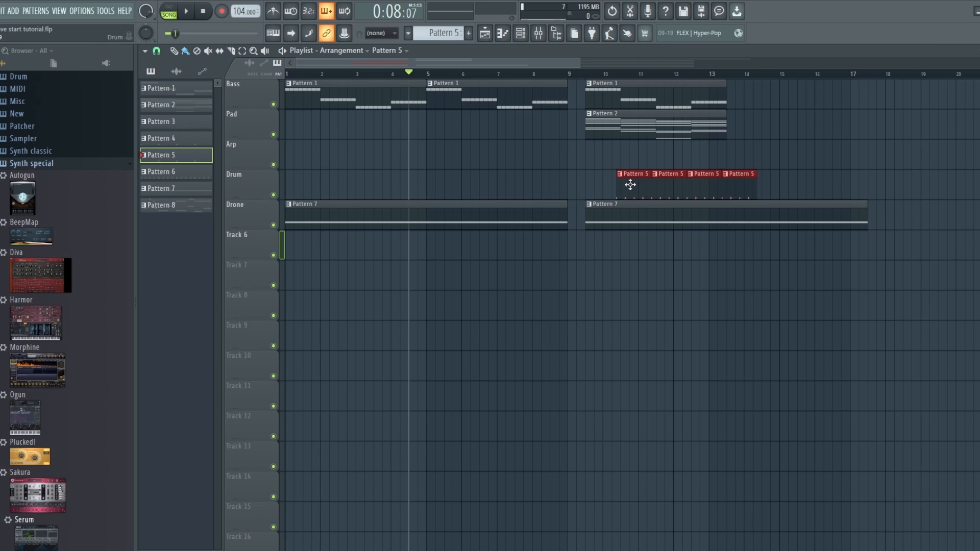
drag(540, 66, 408, 68)
right_click(705, 180)
right_click(669, 178)
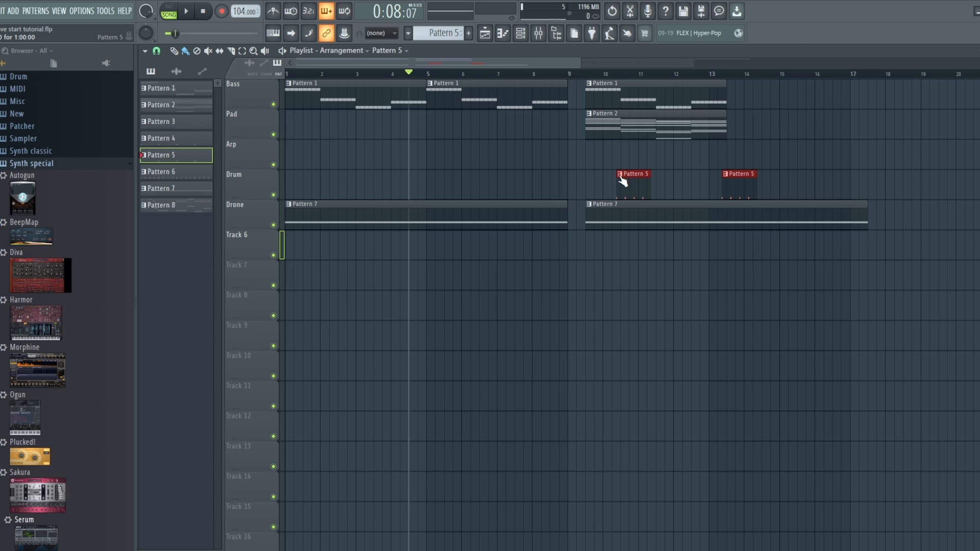
Step: Make the first Pattern 5 drum clip unique and clear the KSHMR body channel's steps in the new pattern
click(621, 176)
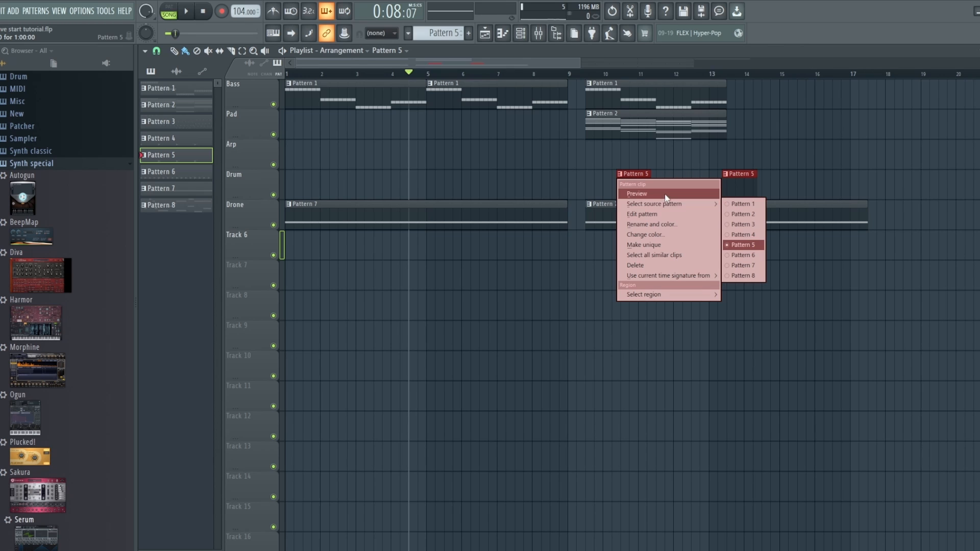
mouse_move(665, 209)
click(659, 245)
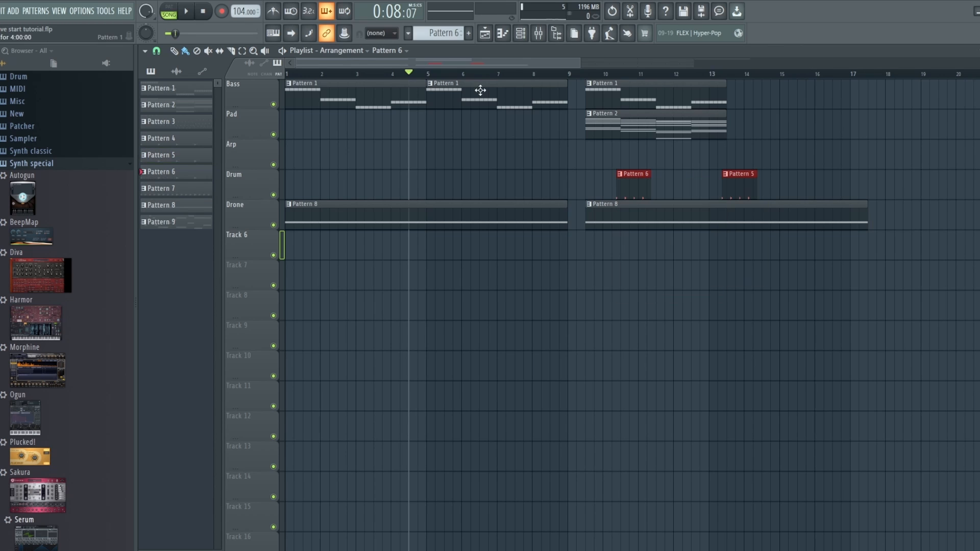
click(503, 37)
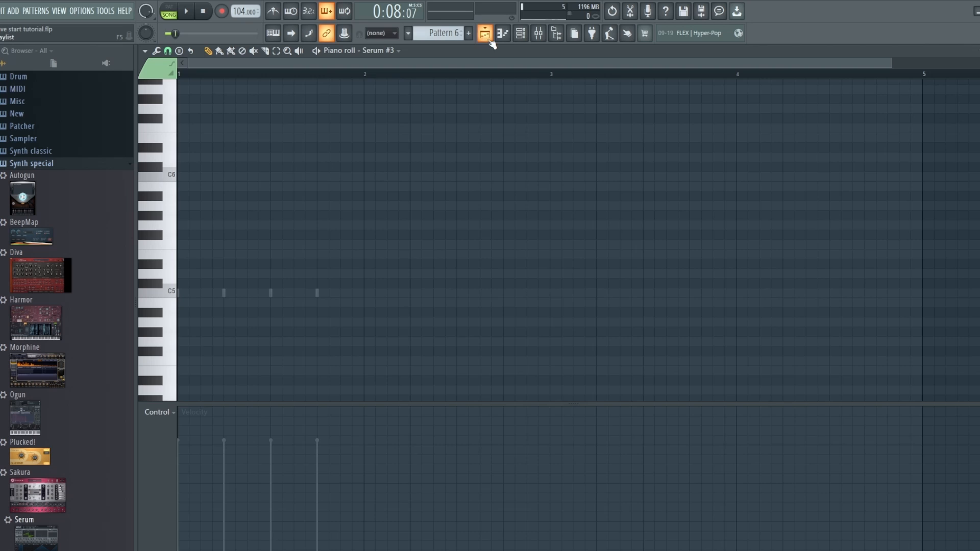
click(525, 38)
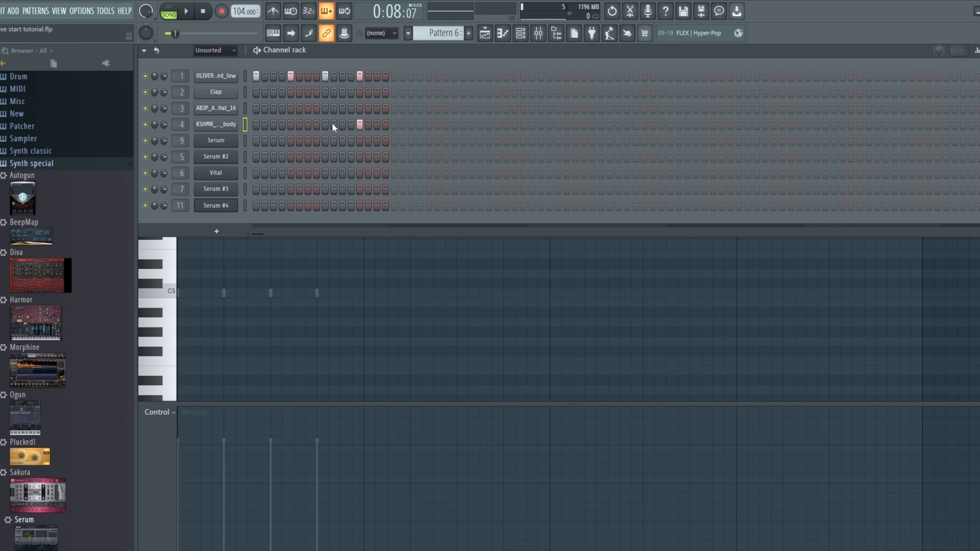
click(485, 34)
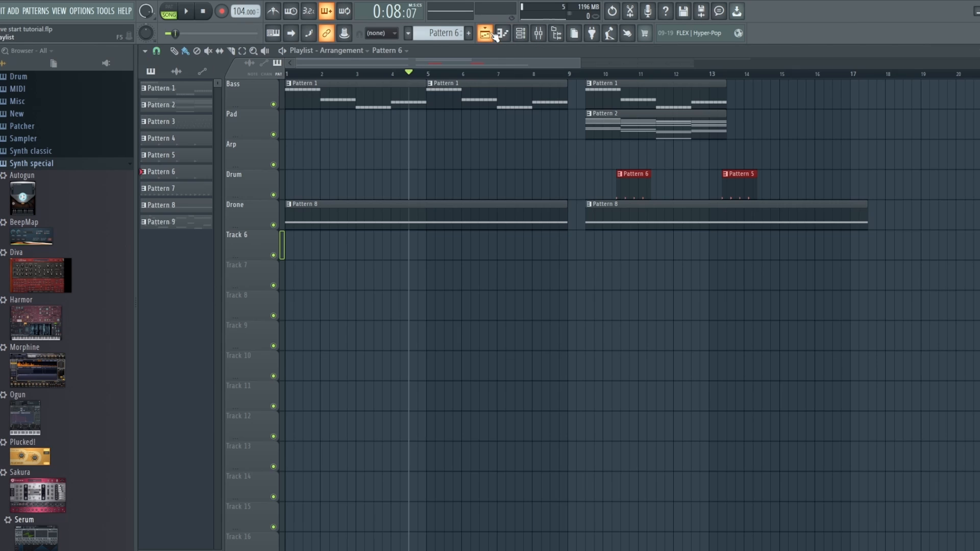
Step: Move the Pattern 6 drum clip to bar 5 and the remaining Pattern 5 clip out to about bar 18
drag(632, 187, 440, 186)
click(544, 182)
drag(545, 182, 894, 182)
Step: Duplicate the Pattern 6 drum clip three times to fill bars 5 to 8 and audition the result
click(445, 191)
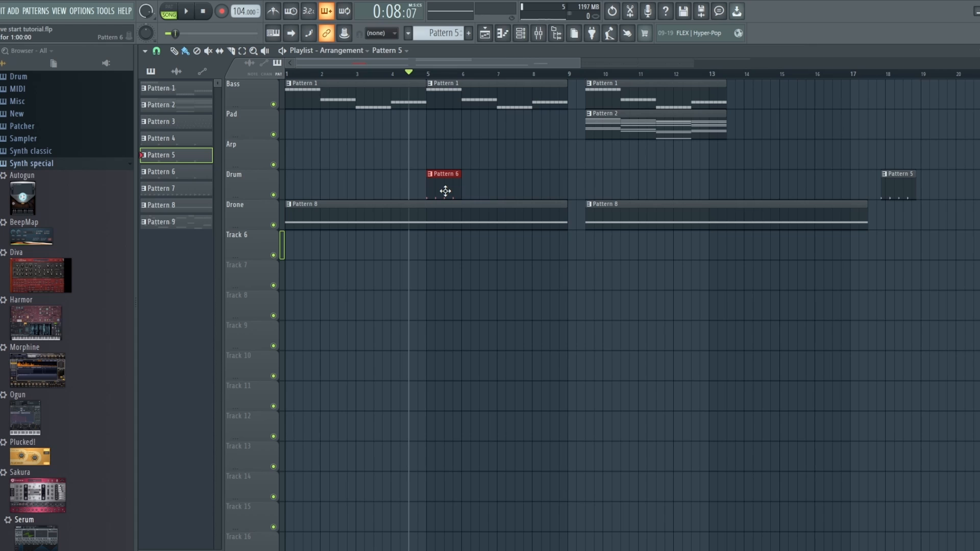
key(ctrl+b)
key(ctrl+b)
key(ctrl+b)
key(space)
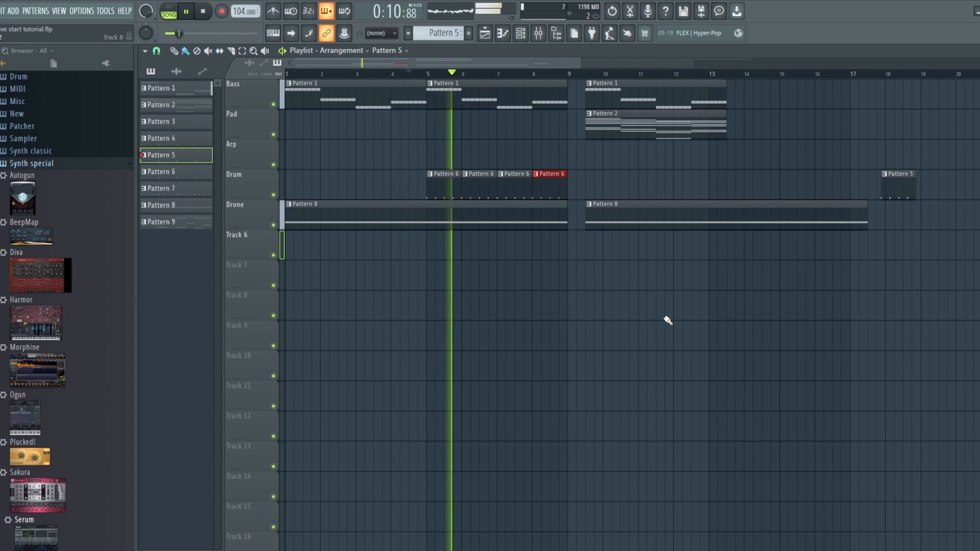
key(space)
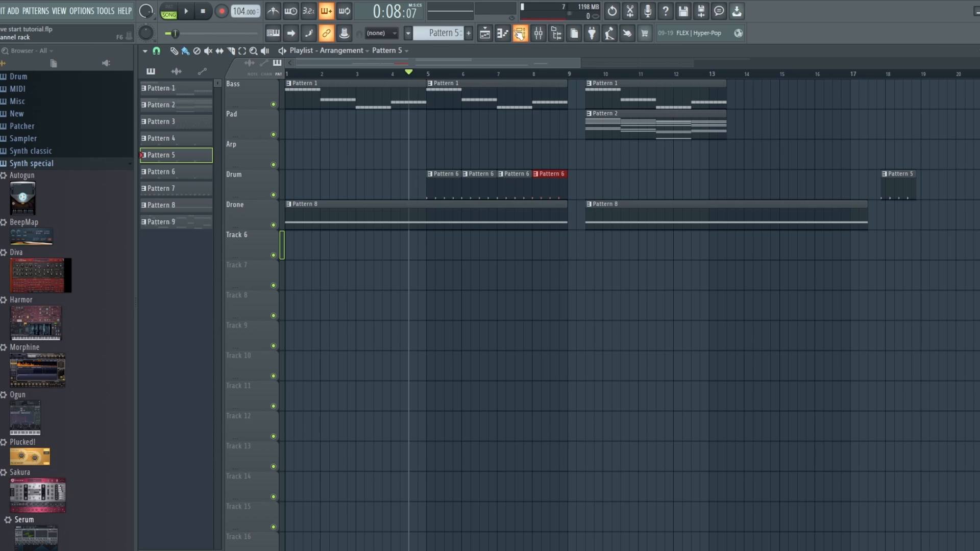
Step: Thin out Pattern 6's kick by removing its hits on steps 5 and 13, and audition from just before bar 5
click(519, 34)
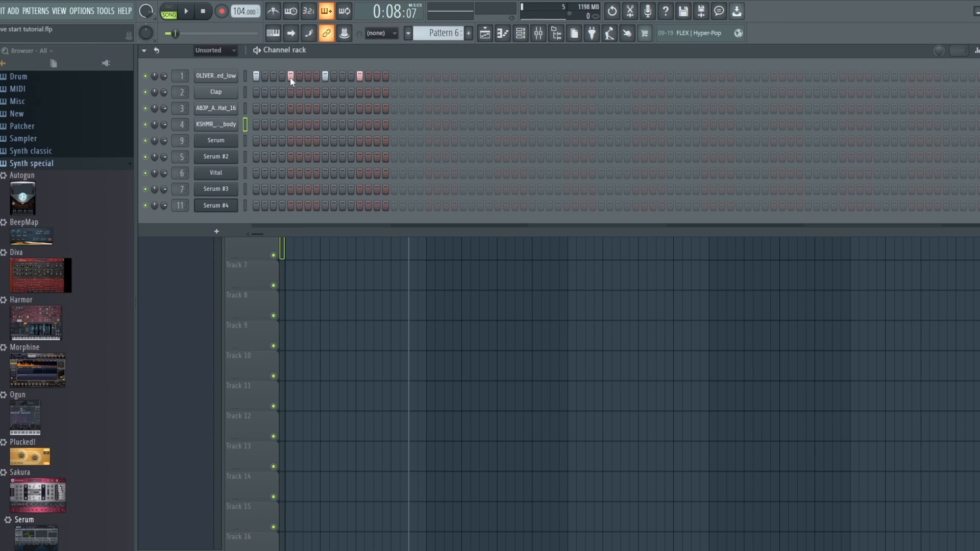
click(290, 77)
click(486, 35)
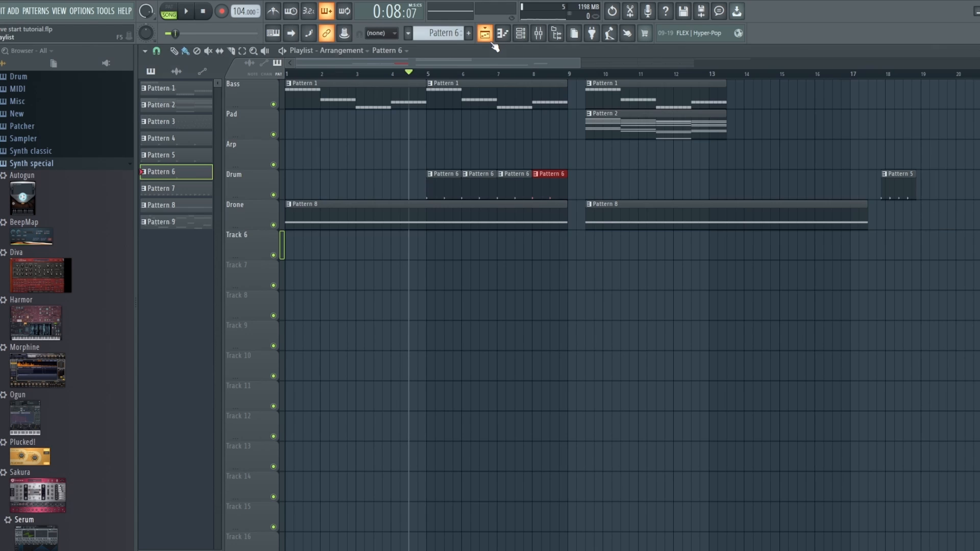
key(space)
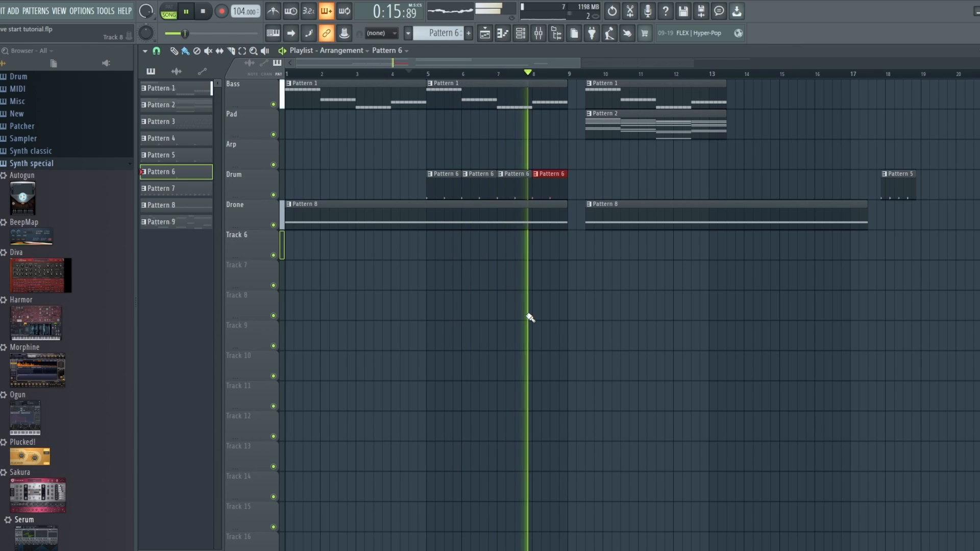
key(space)
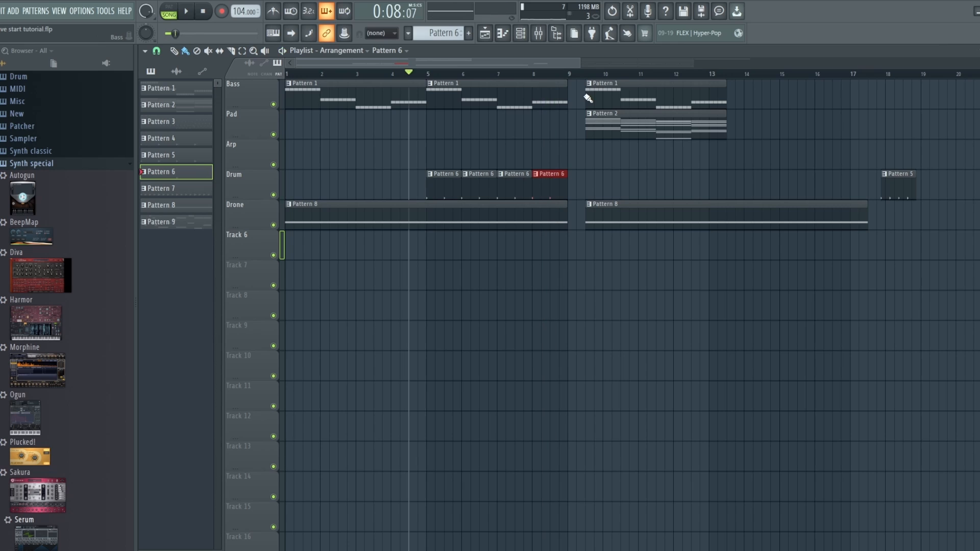
Step: Move the spare Pattern 5 drum clip one bar later, to about bar 19
drag(899, 194, 934, 193)
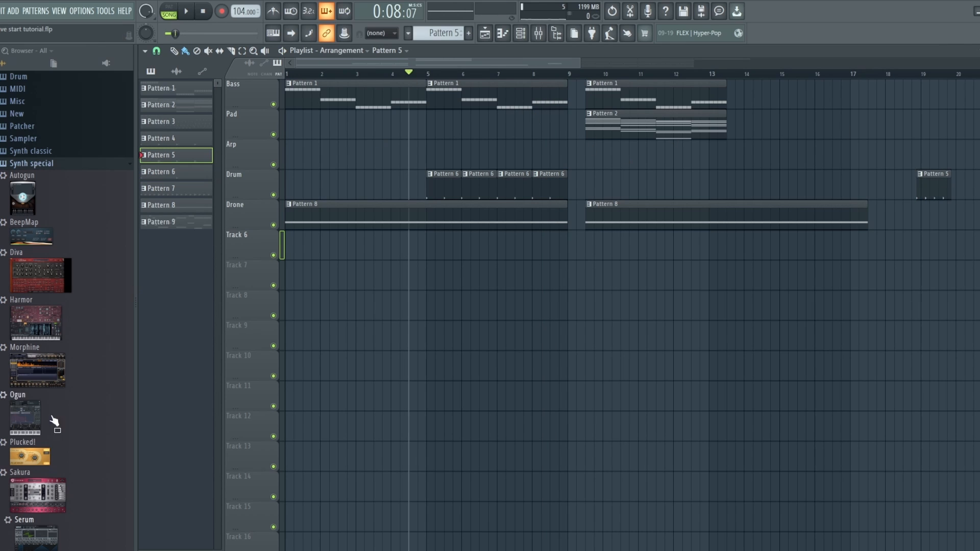
scroll(83, 357, down, 5)
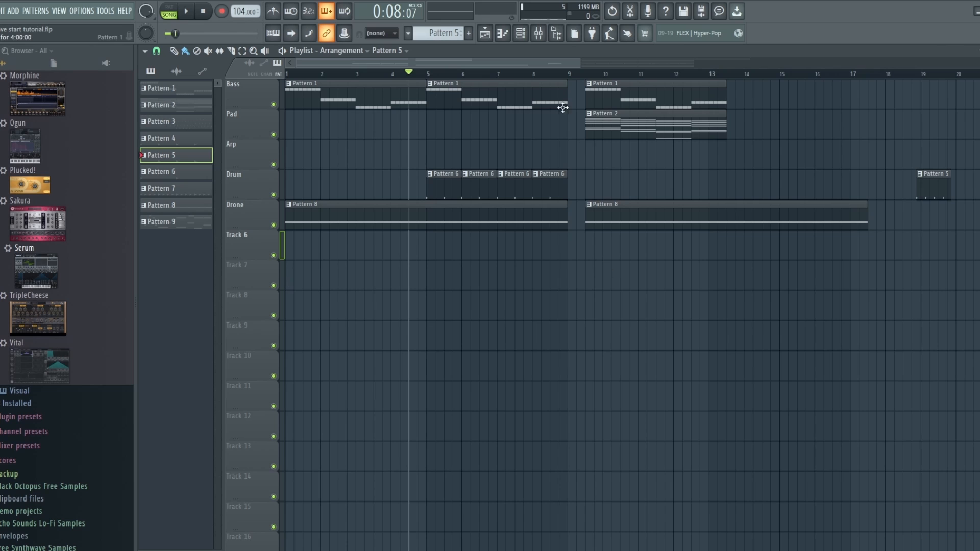
Step: Audition the gap between the intro and the next section, starting midway through bar 8
click(552, 75)
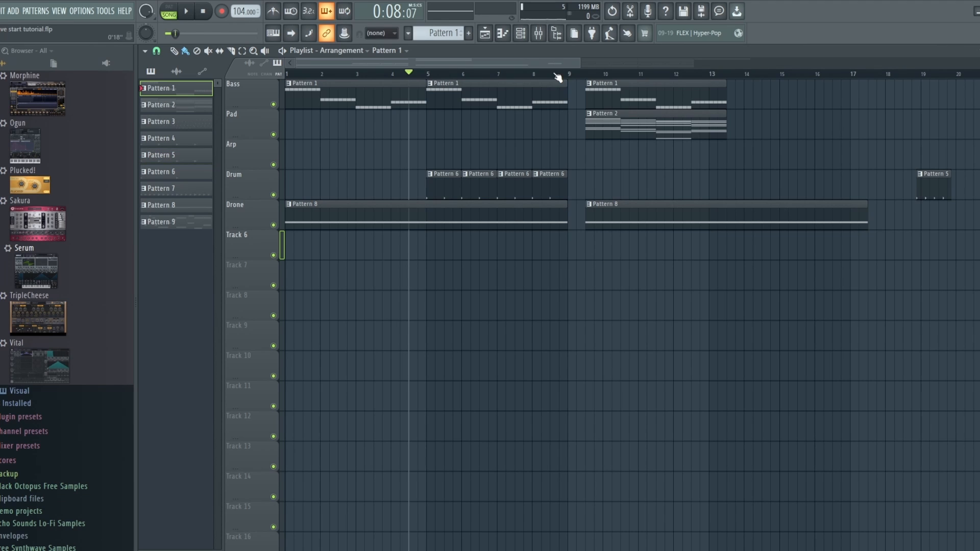
key(space)
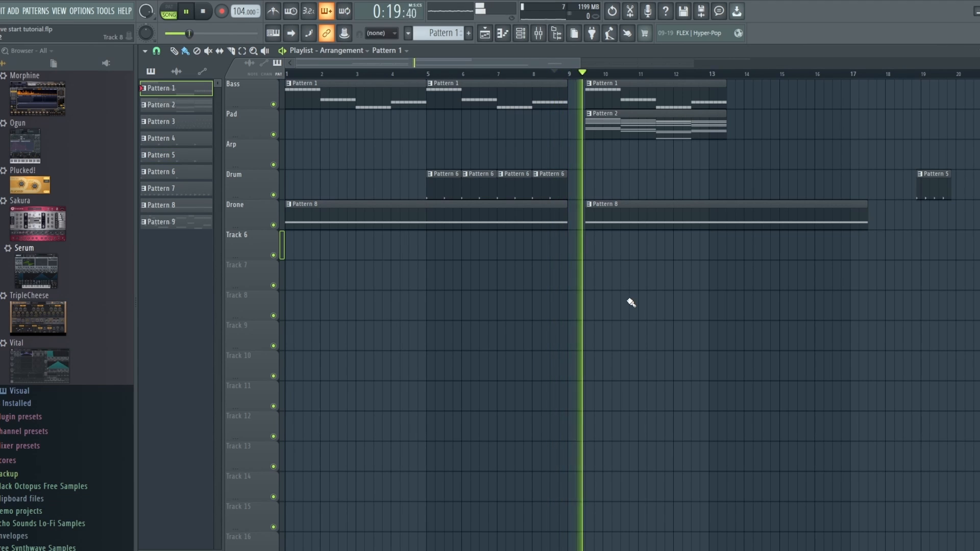
key(space)
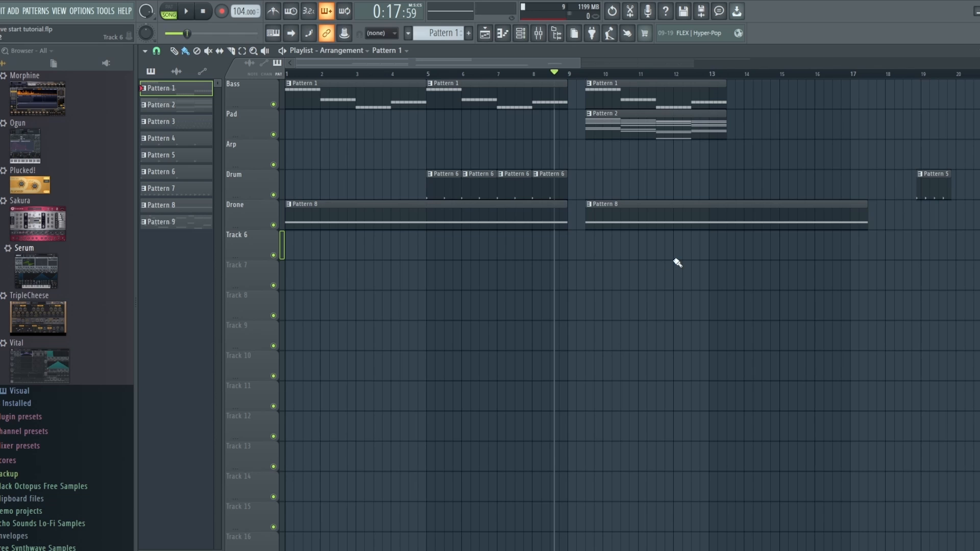
Step: Move the spare Pattern 5 drum clip to midway through bar 9, duplicate it three times, and audition the transition from bar 8
drag(929, 188, 599, 186)
ctrl+click(599, 186)
key(ctrl+b)
key(ctrl+b)
key(ctrl+b)
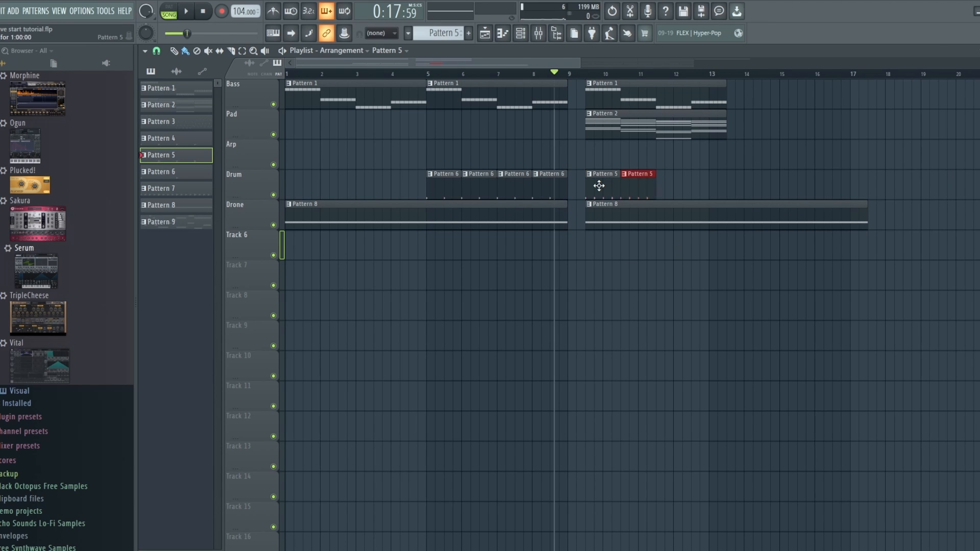
key(space)
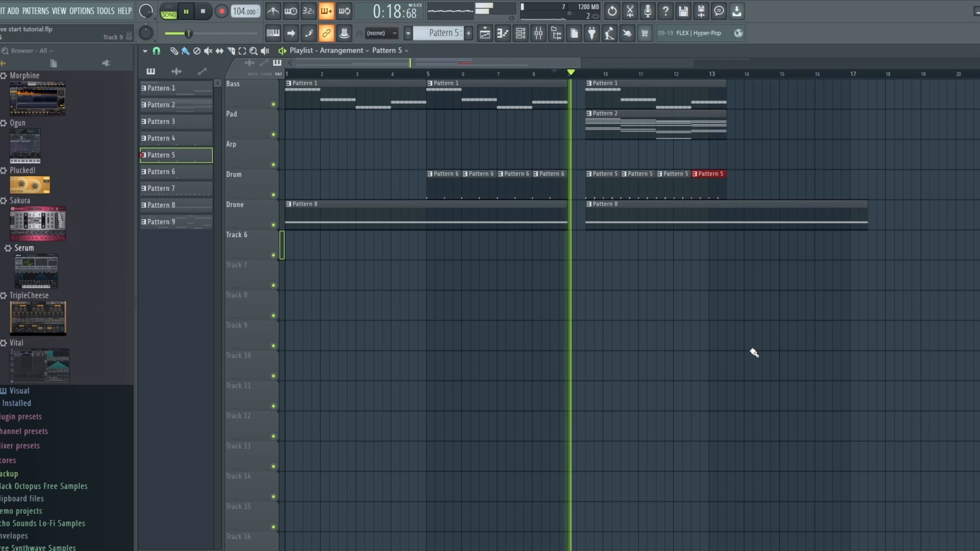
key(space)
key(space)
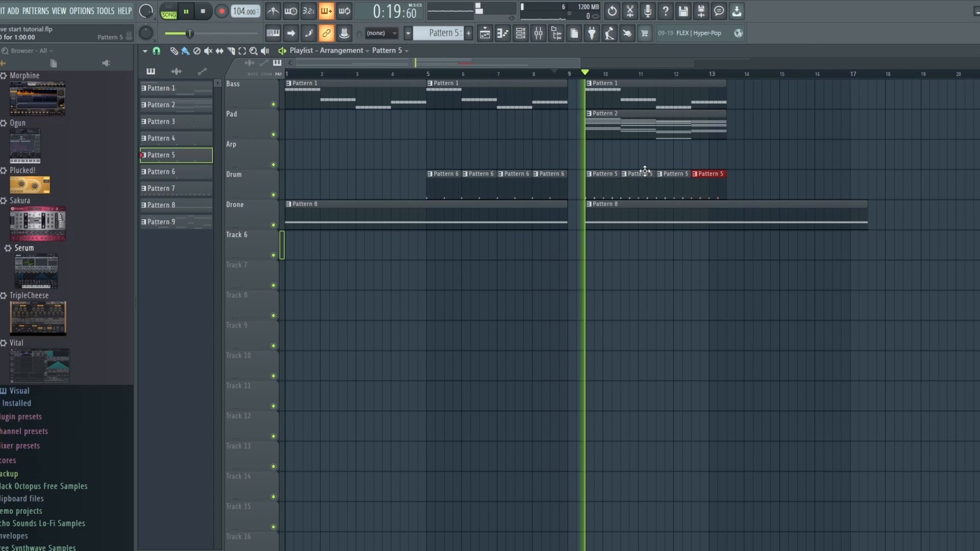
key(space)
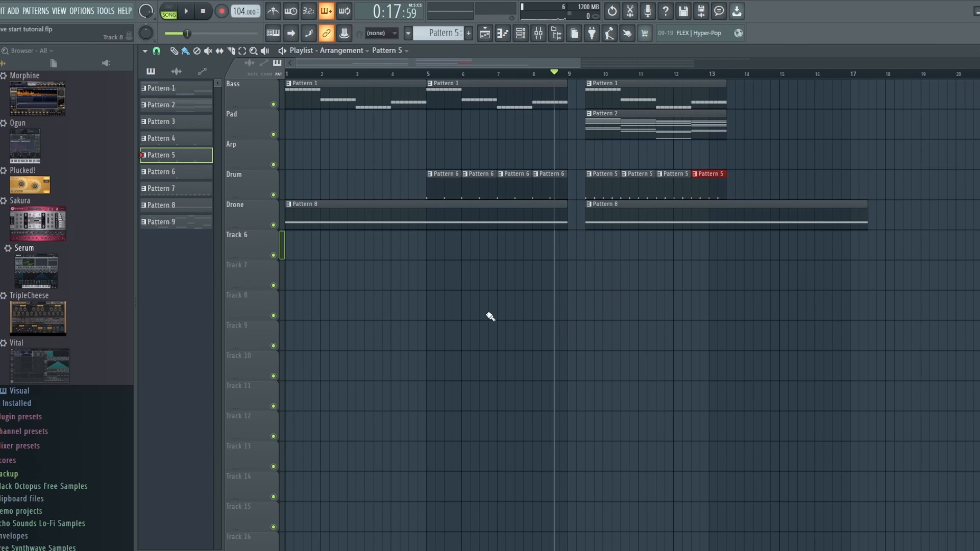
Step: Find the tom samples in the Drums sample folder and add NP_tom_fresh as a channel below the KSHMR channel
scroll(21, 431, down, 3)
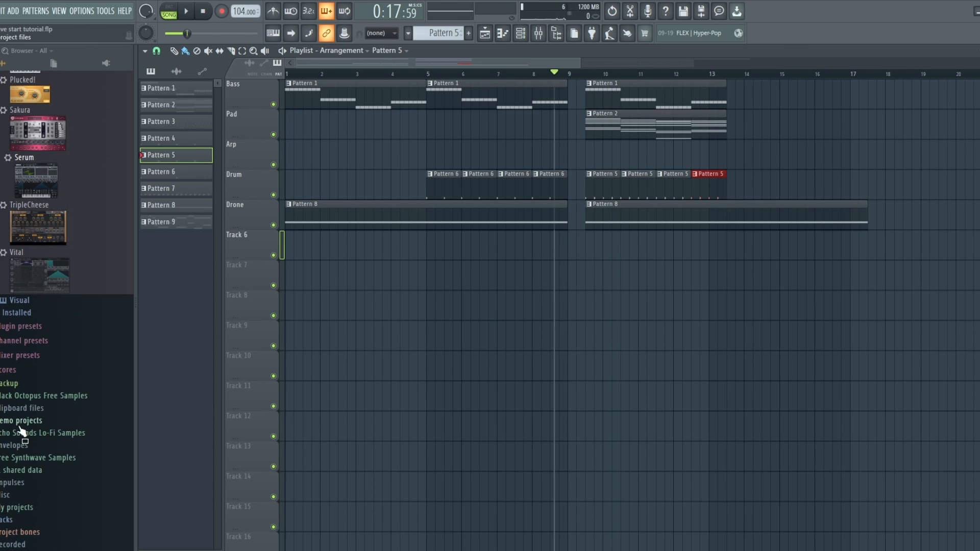
scroll(21, 431, down, 3)
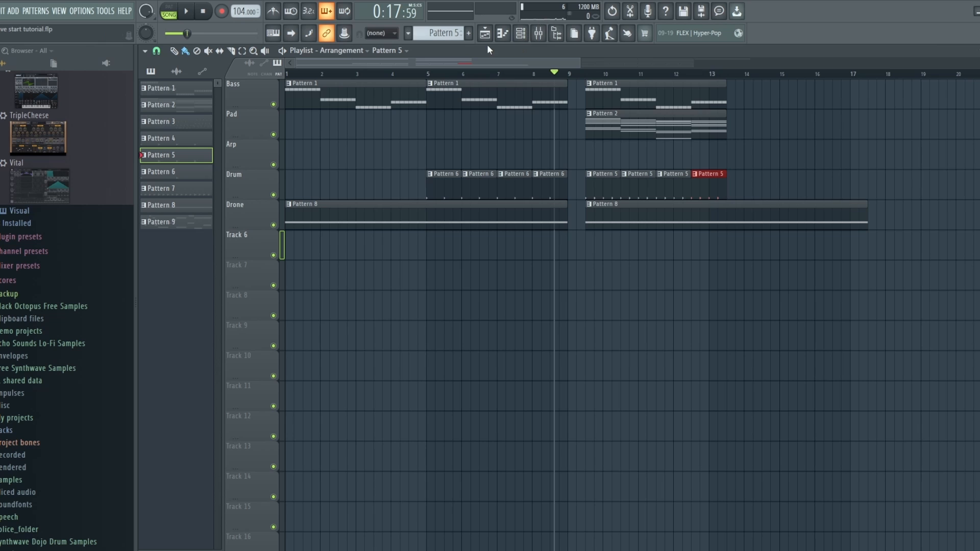
click(521, 33)
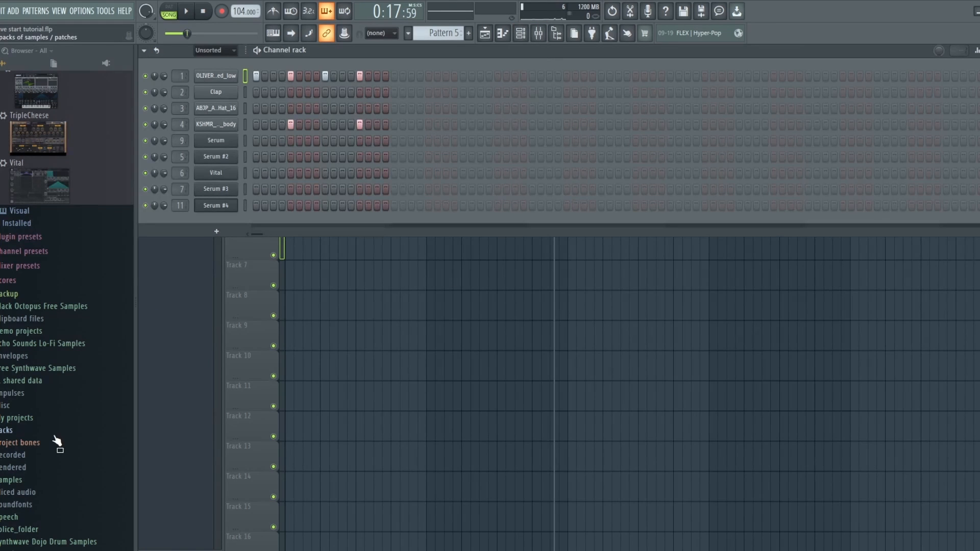
click(21, 481)
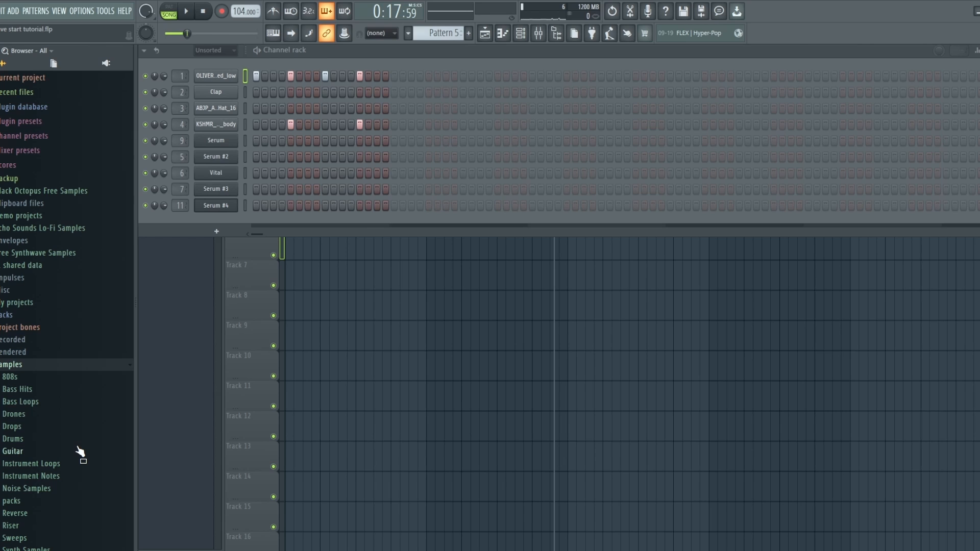
scroll(79, 452, down, 2)
click(62, 365)
click(51, 220)
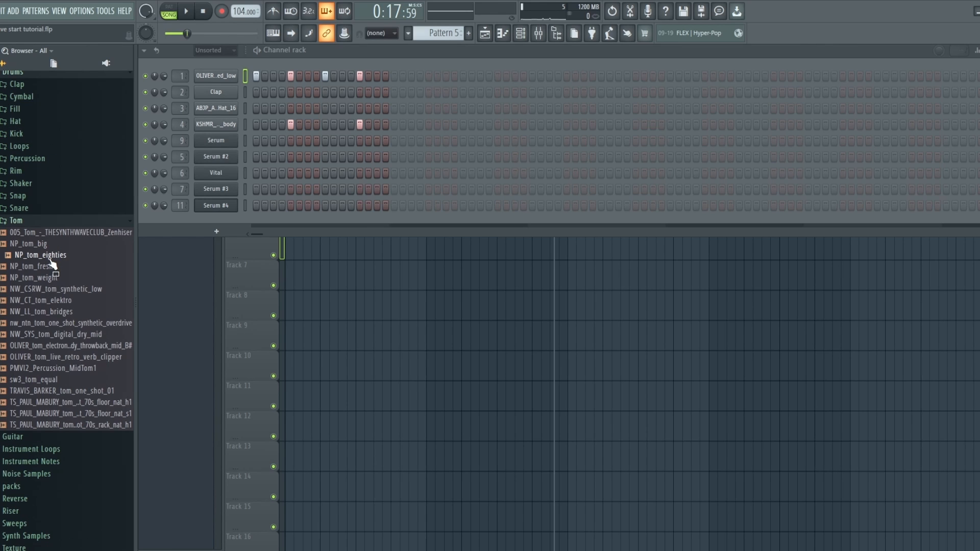
click(46, 266)
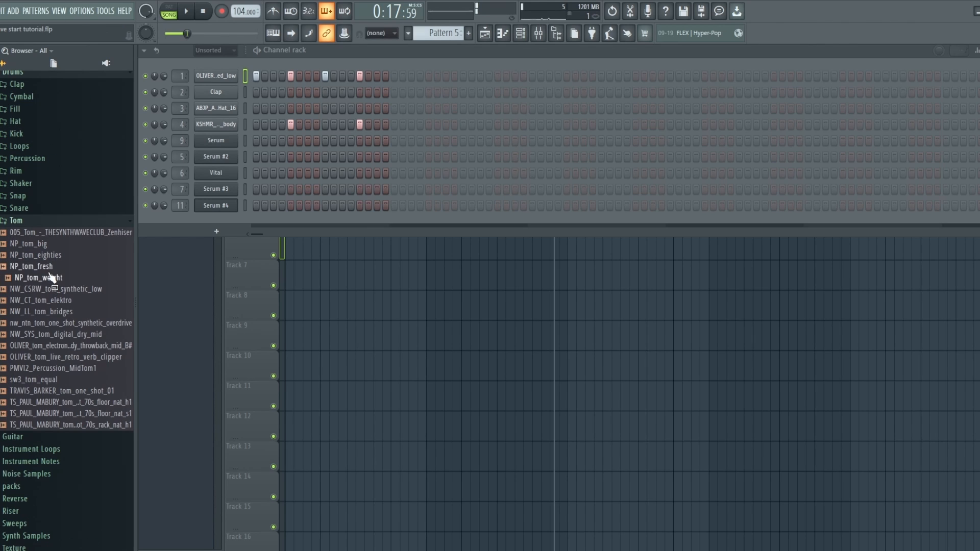
drag(49, 266, 236, 132)
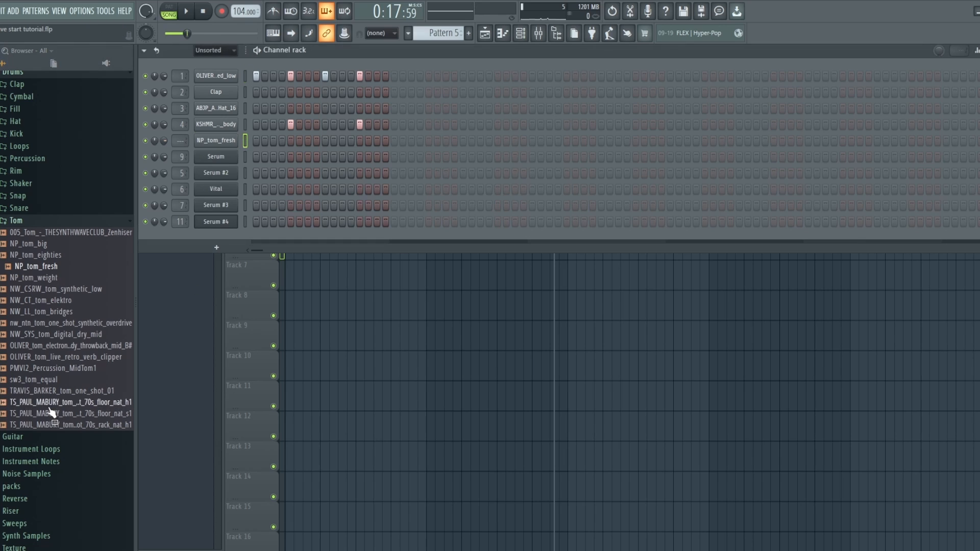
Step: Preview several other tom samples and add NW_LL_tom_bridges as a channel above NP_tom_fresh
click(51, 357)
click(52, 345)
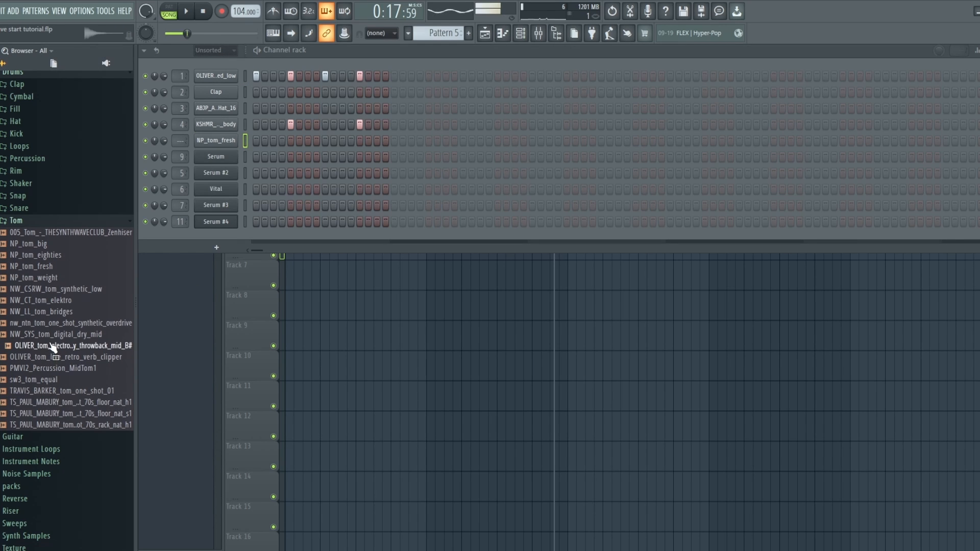
click(61, 322)
click(62, 311)
drag(64, 312, 224, 137)
Step: Preview more tom samples and add sw3_tom_equal as a channel between NW_LL_tom_bridges and NP_tom_fresh
click(38, 266)
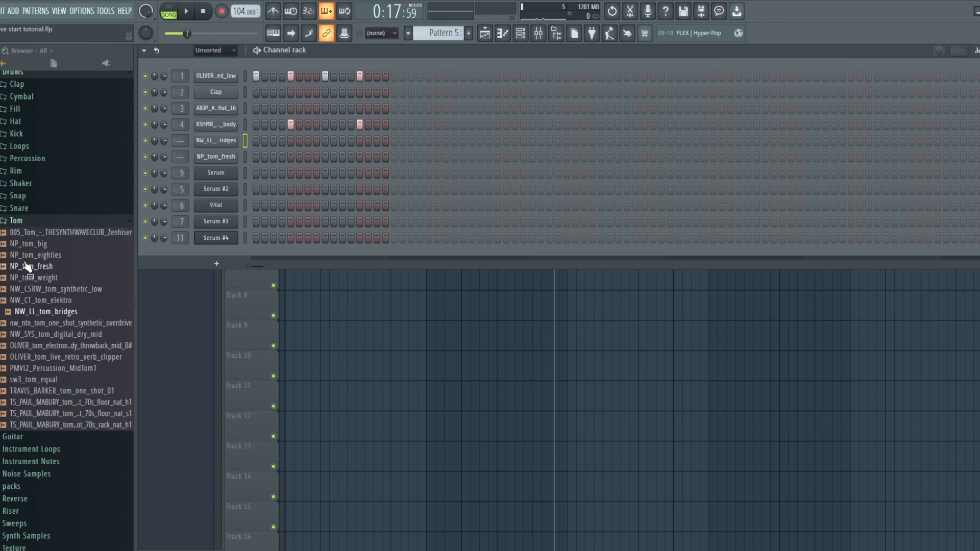
click(38, 255)
click(31, 345)
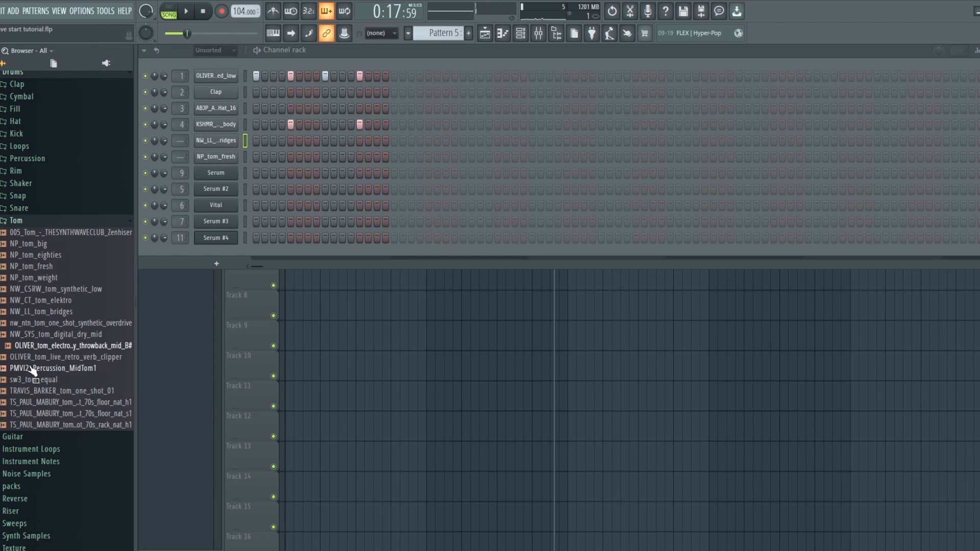
click(33, 368)
click(31, 379)
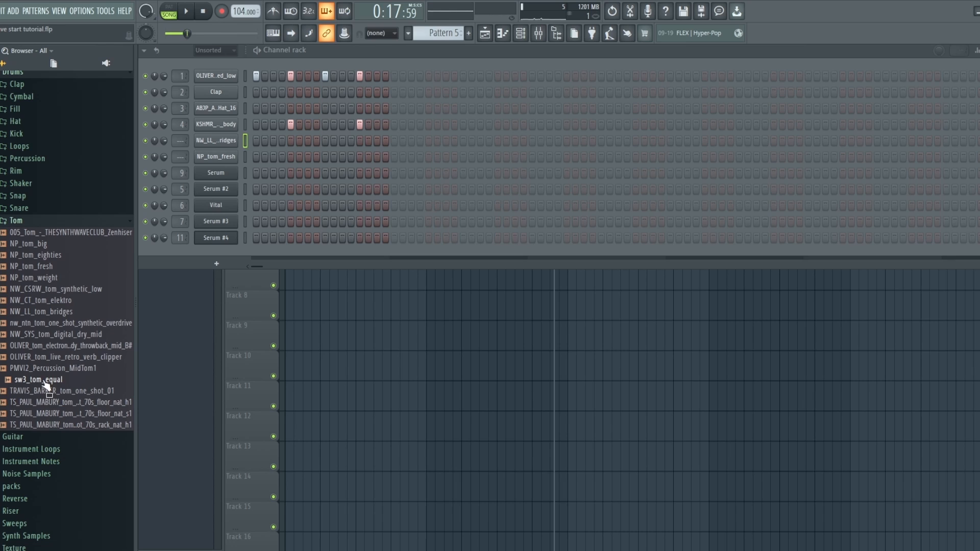
drag(44, 385, 249, 158)
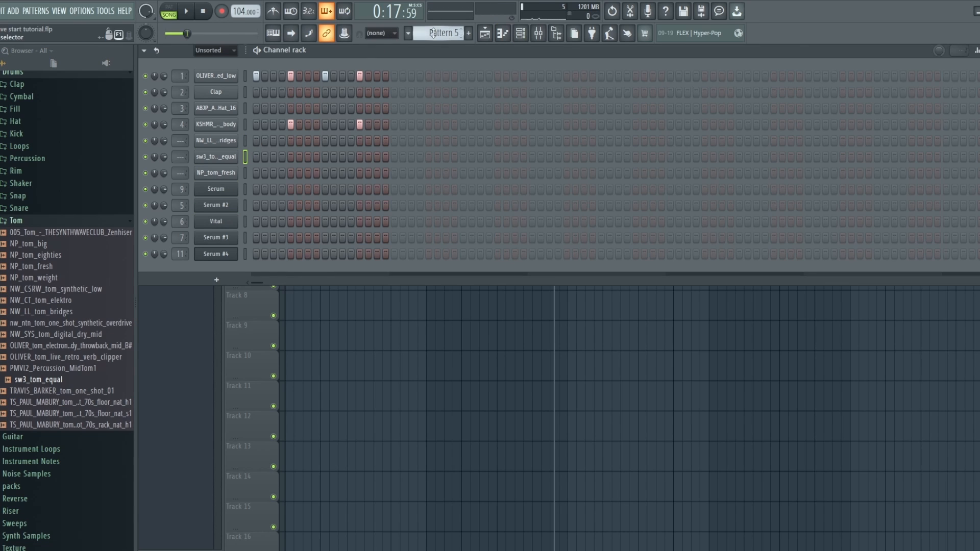
Step: In Pattern 10, sequence NW_LL_tom_bridges on steps 1 and 2, NP_tom_fresh on 3 and sw3_tom_equal on 4, and audition the fill
drag(446, 34, 446, 8)
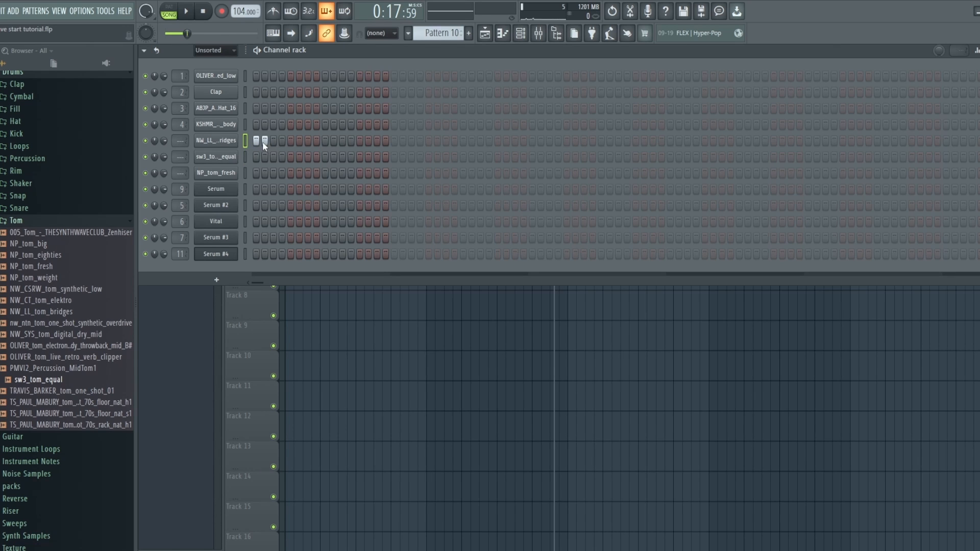
click(282, 156)
click(190, 12)
click(201, 12)
click(170, 11)
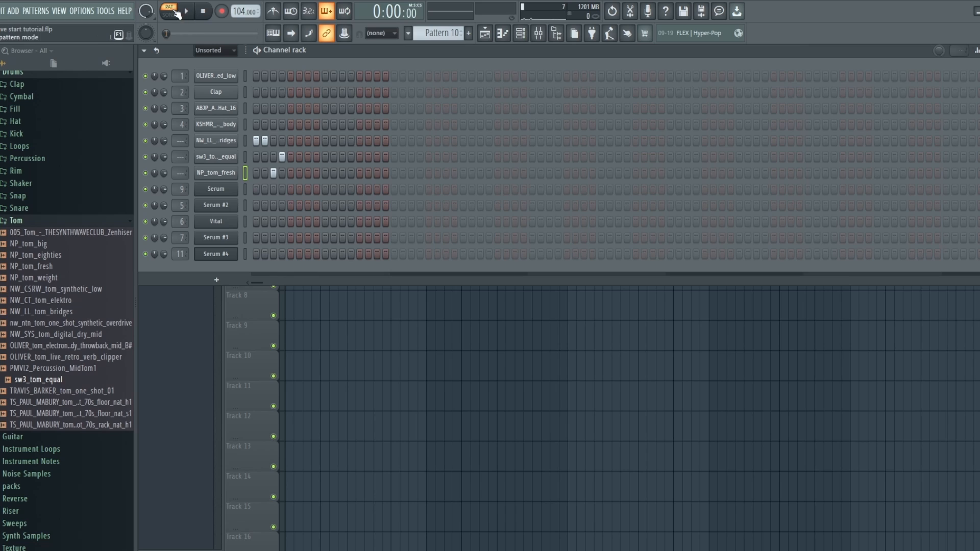
click(190, 11)
click(202, 11)
Step: Place a Pattern 10 clip on Track 6, audition it a quarter bar after bar 9, and move it to start at bar 9
click(486, 33)
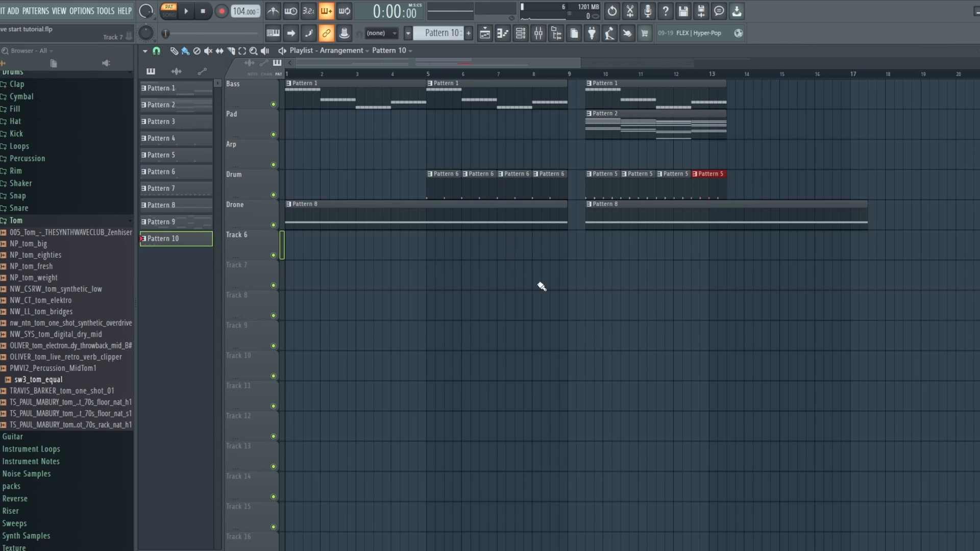
click(572, 258)
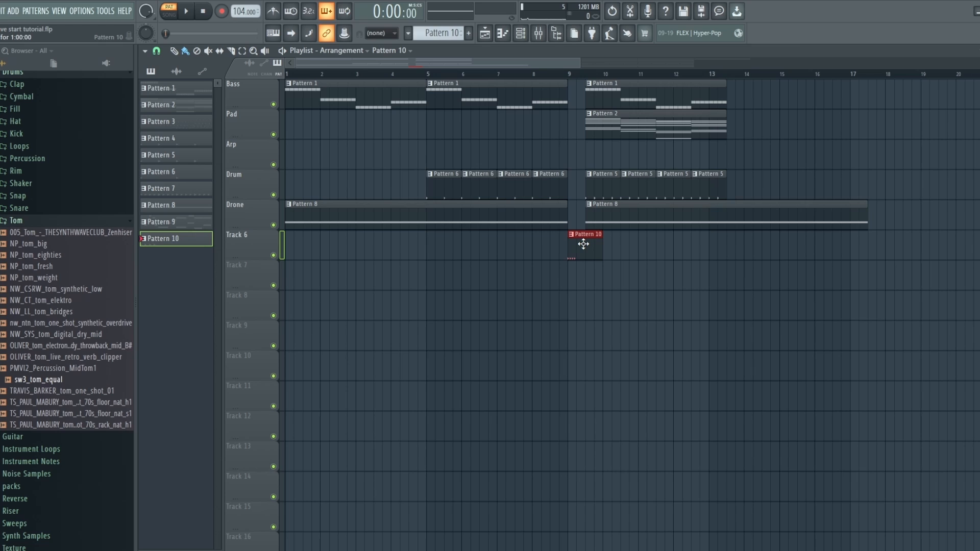
drag(584, 244, 592, 244)
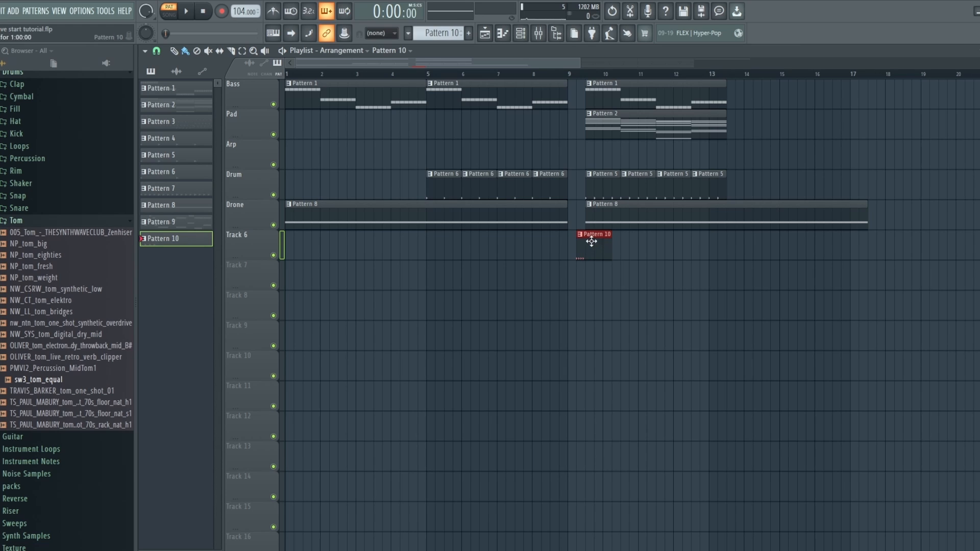
click(537, 74)
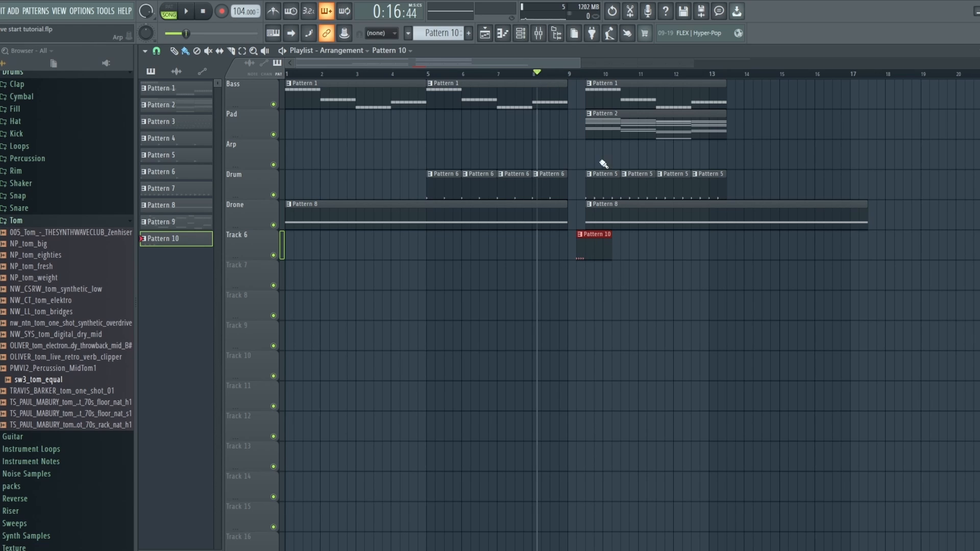
key(space)
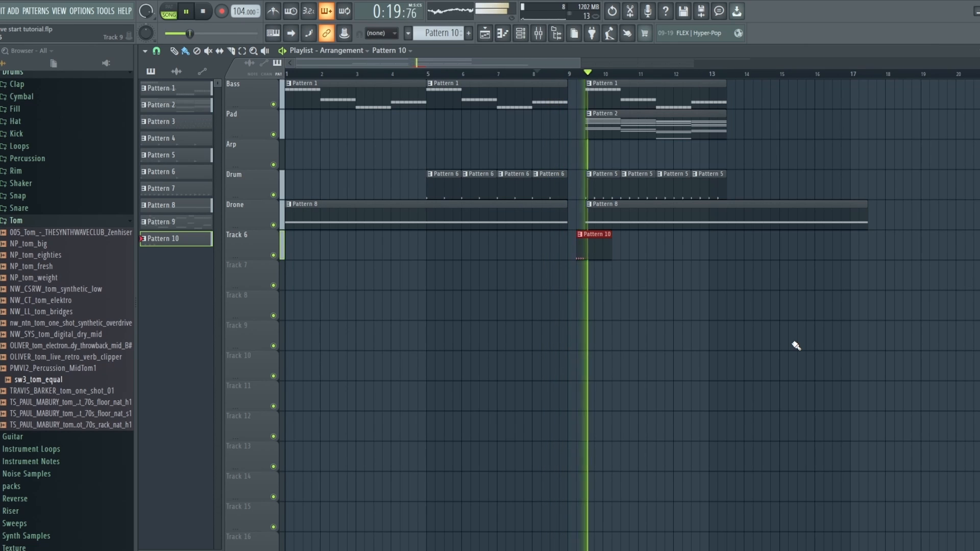
key(space)
drag(593, 239, 584, 239)
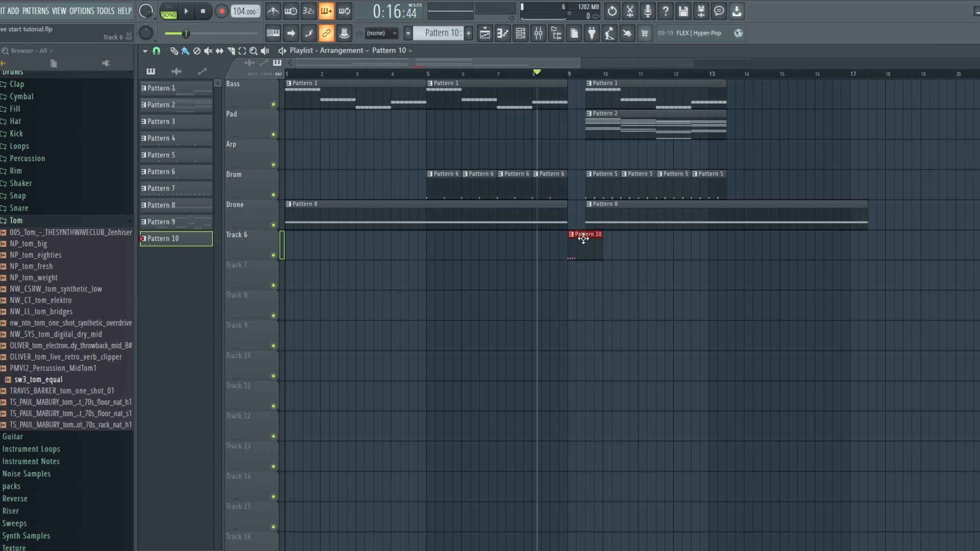
Step: Review the Pattern 10 tom fill's steps in the channel rack and audition it on its own in pattern mode
click(529, 34)
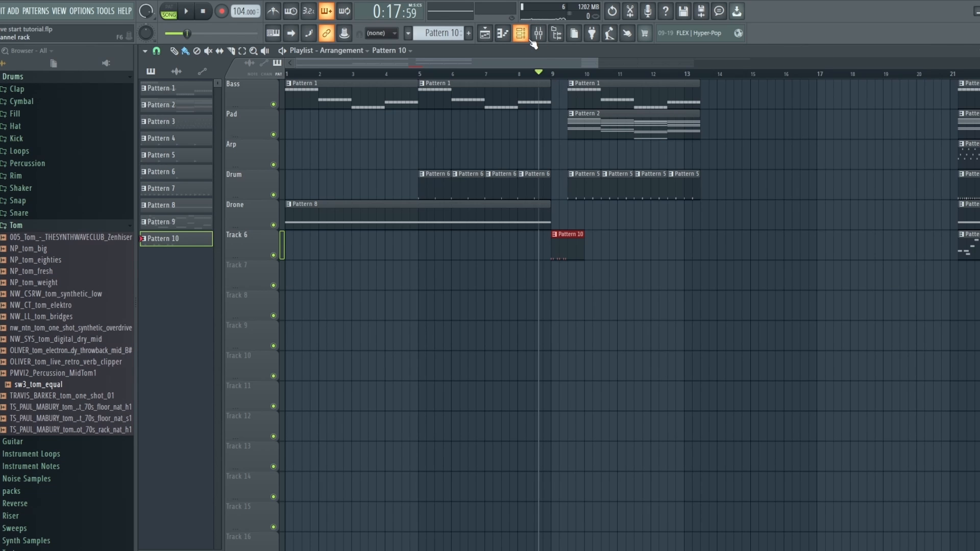
click(529, 34)
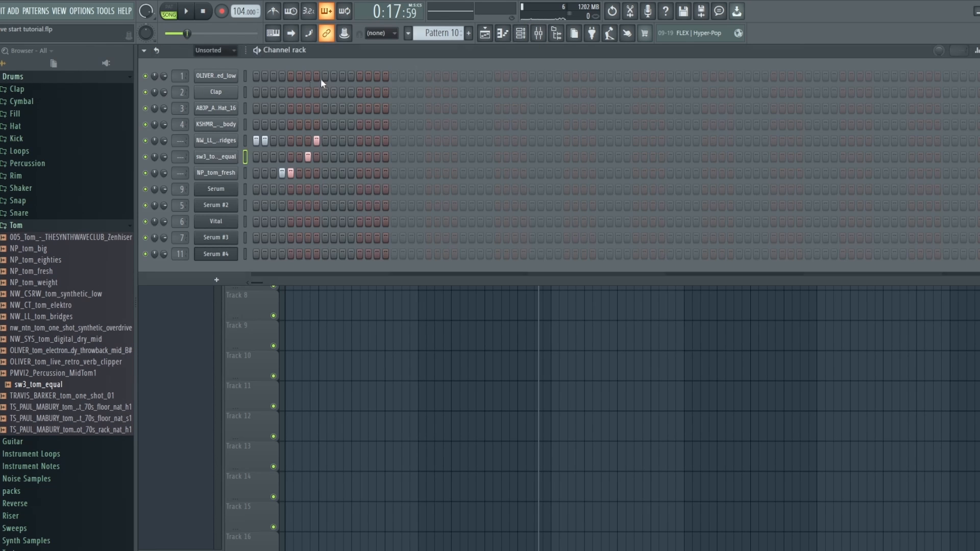
click(172, 12)
key(space)
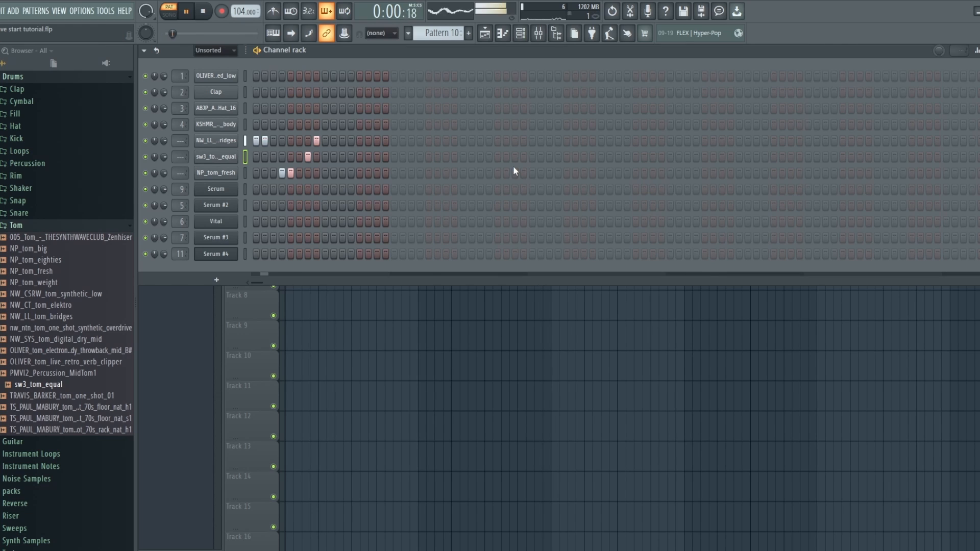
key(space)
Step: Audition the tom fill within the arrangement, playing the song from bar 8
key(F6)
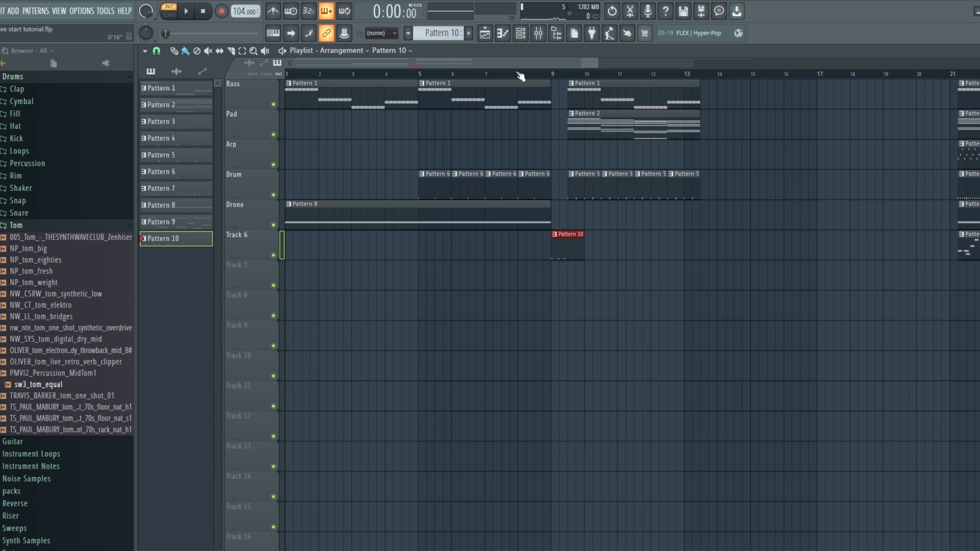
click(519, 75)
key(space)
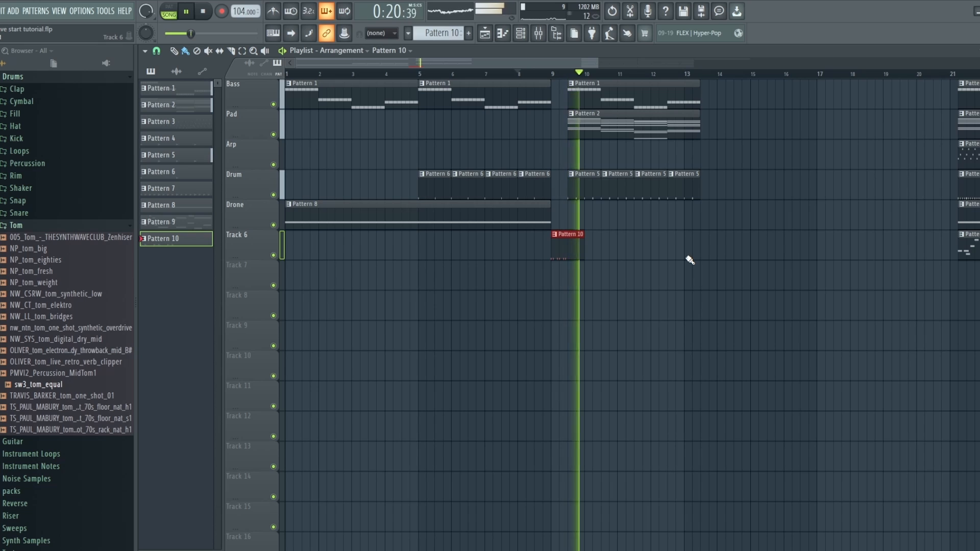
key(space)
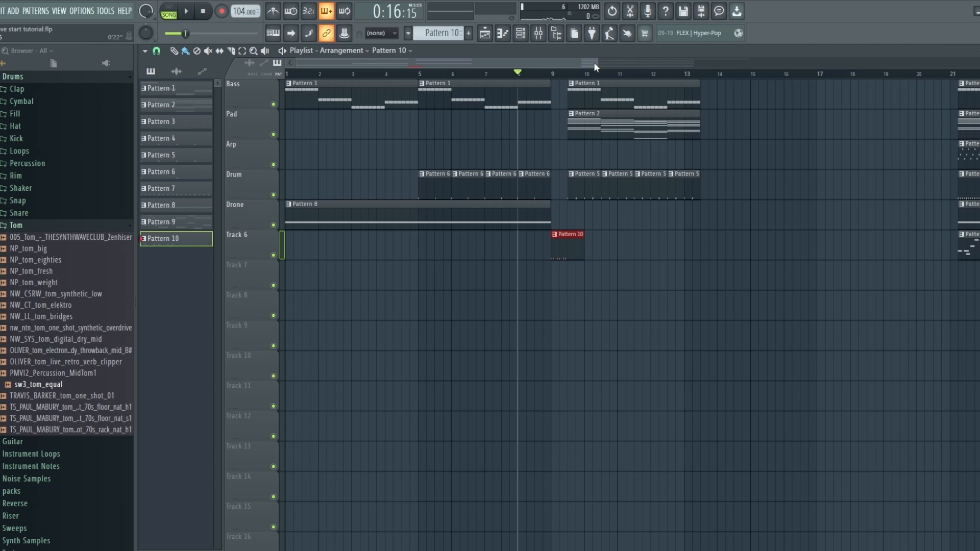
drag(593, 62, 683, 63)
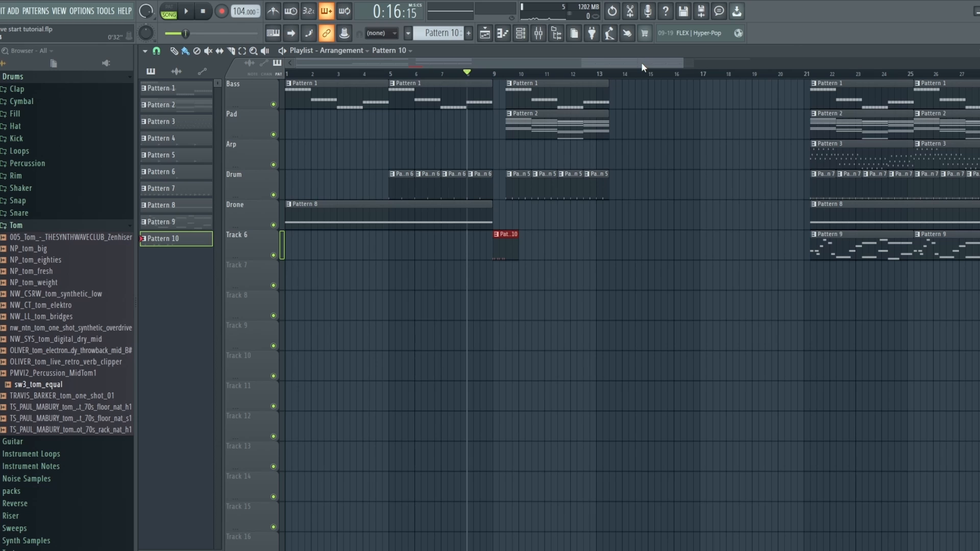
drag(652, 62, 662, 62)
drag(590, 60, 658, 63)
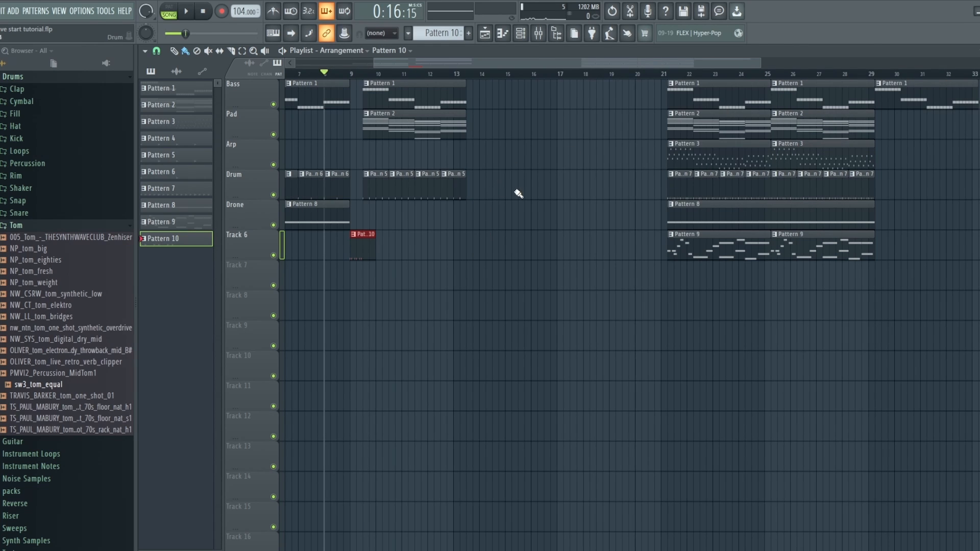
Step: Duplicate the Bass, Pad and Drum clips after bar 9 directly behind themselves, and move the first Arp Pattern 3 clip above the duplicates
drag(513, 225, 384, 65)
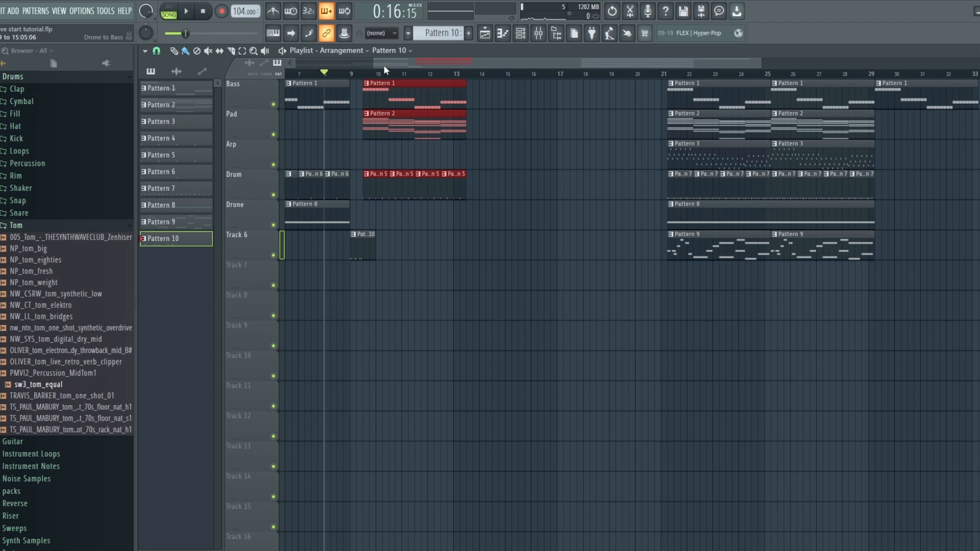
key(ctrl+b)
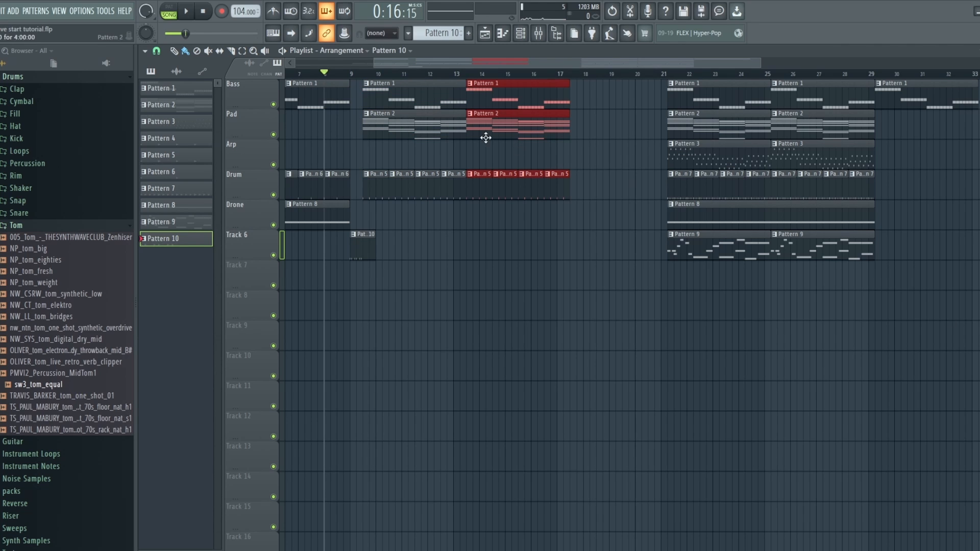
drag(584, 65, 576, 65)
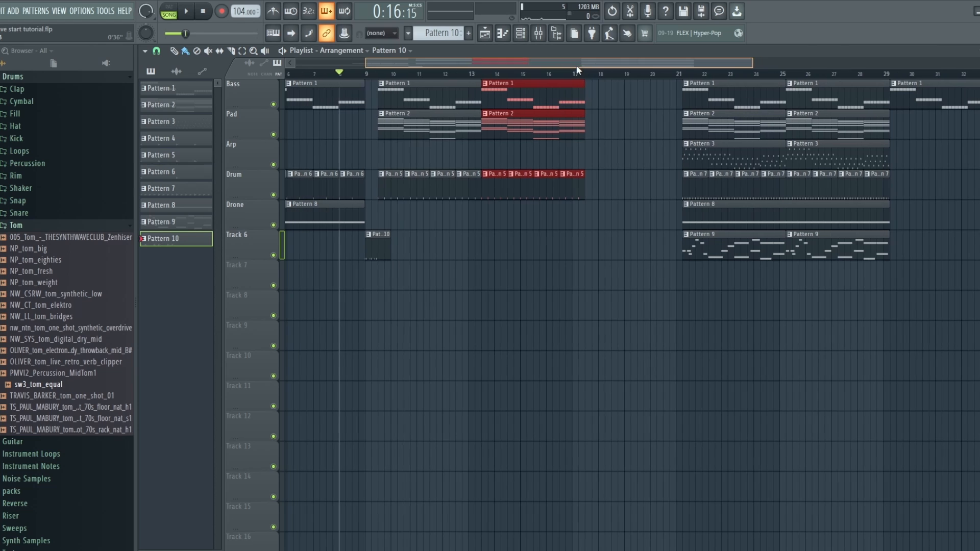
drag(722, 153, 521, 141)
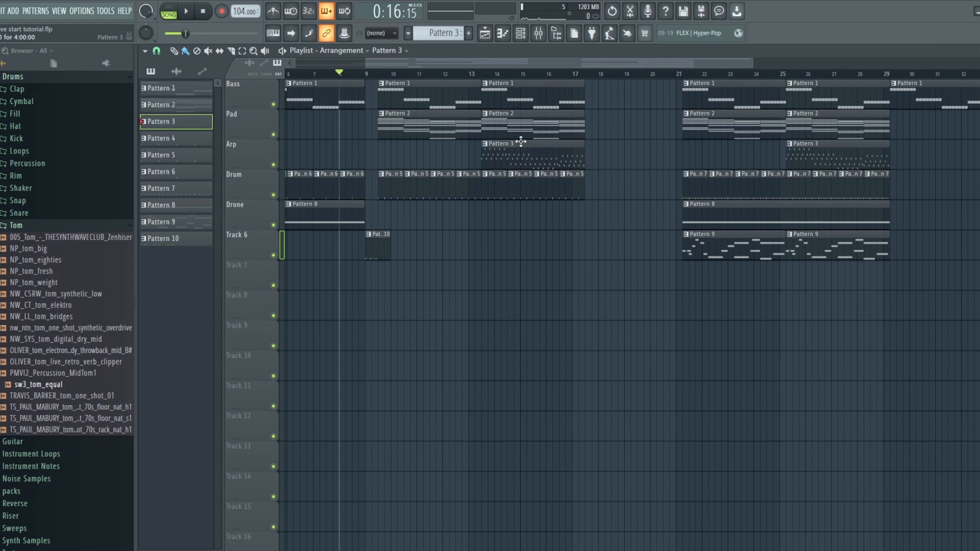
Step: Audition the arrangement from bar 8 through the duplicated section up to bar 17
key(space)
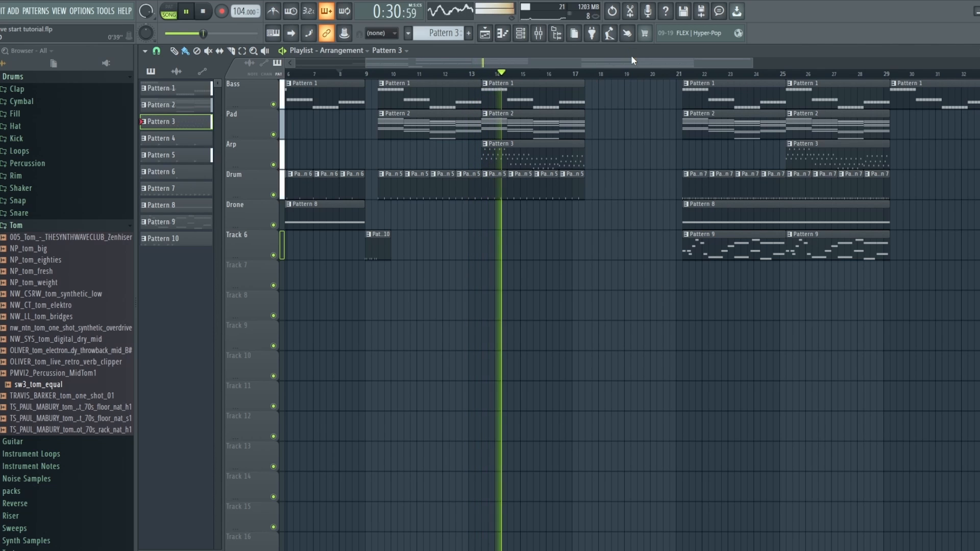
drag(633, 62, 692, 61)
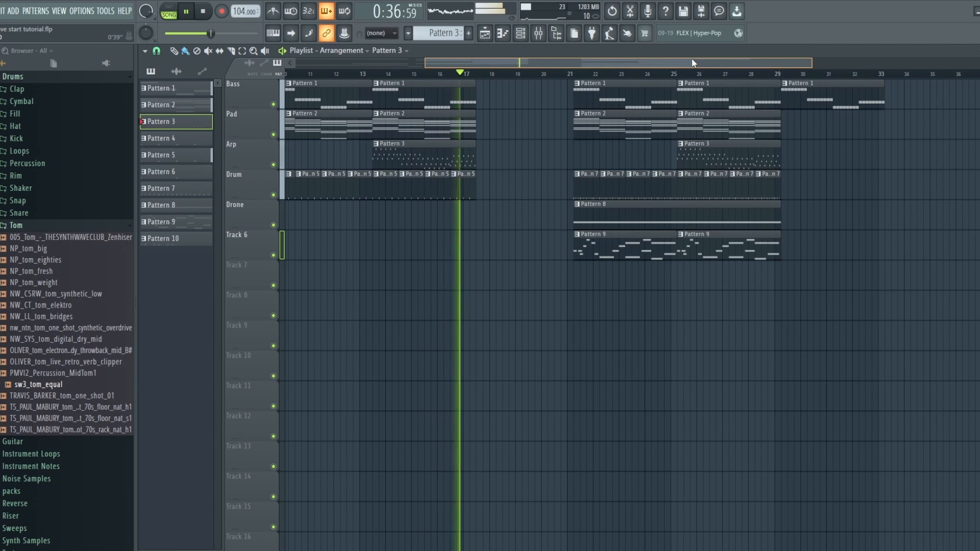
key(space)
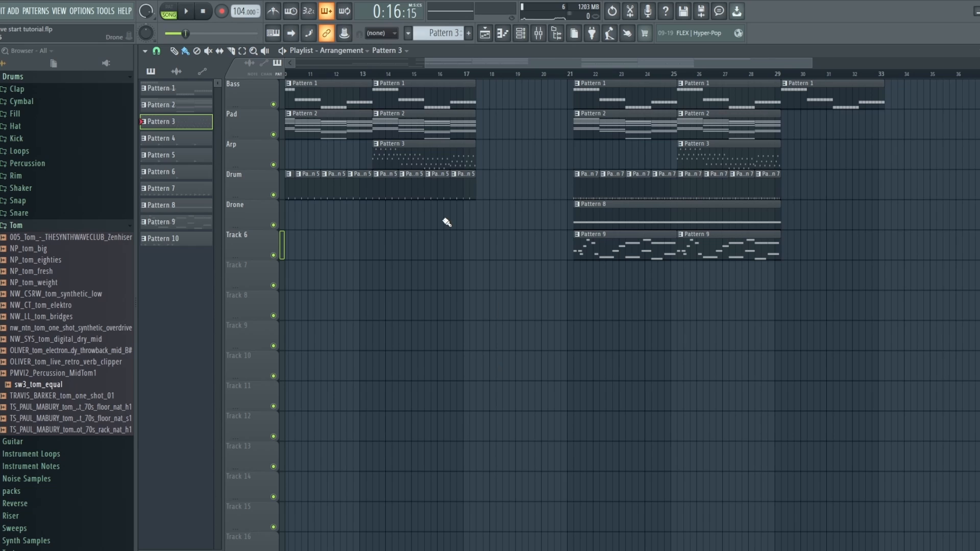
Step: Rename Track 6 as Fills
right_click(457, 180)
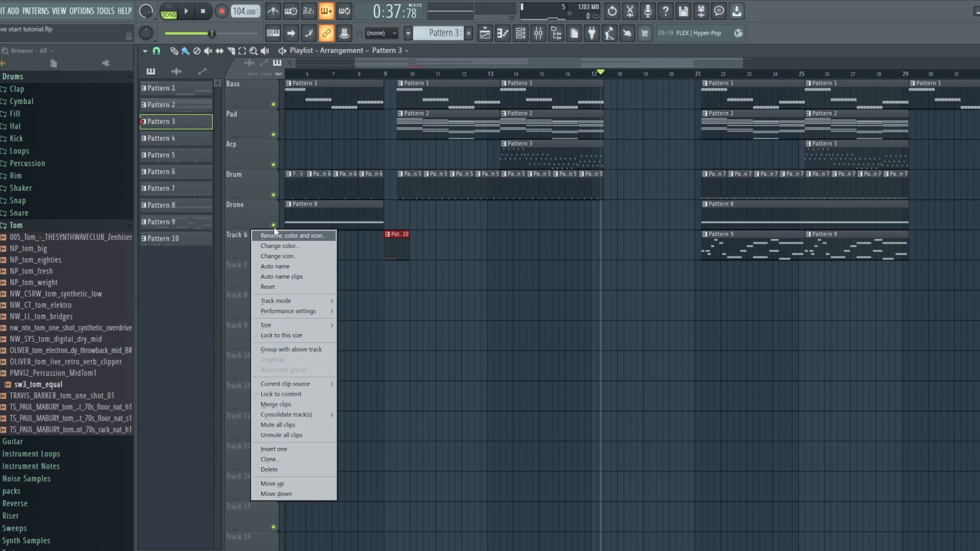
click(277, 231)
text(F)
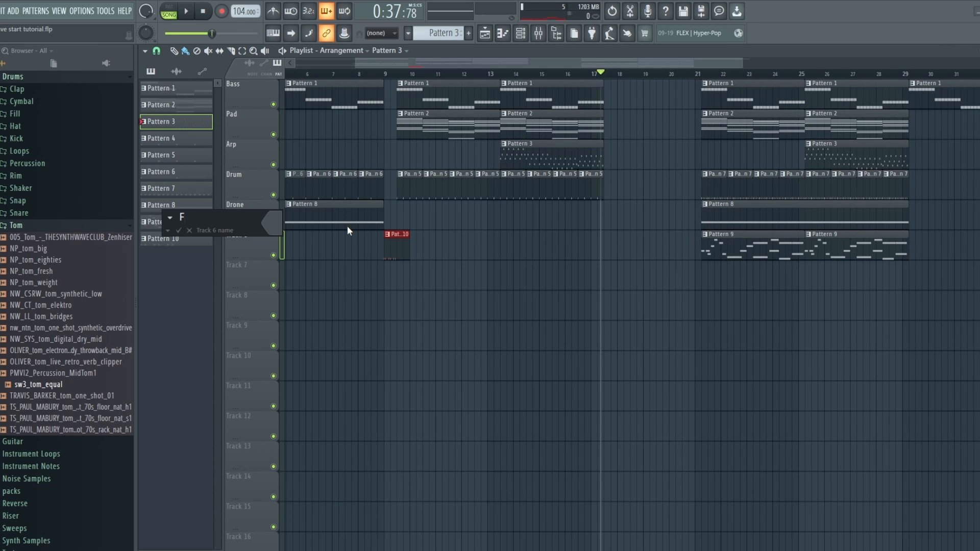
text(ills)
key(Return)
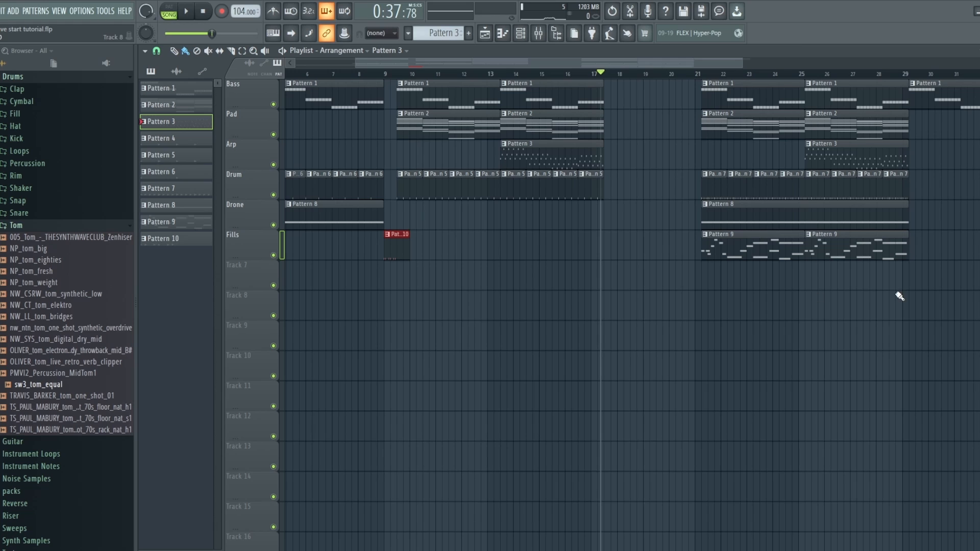
Step: Move the two Pattern 9 clips off the Fills track onto Track 7 and rename that track Melody
drag(897, 319, 763, 245)
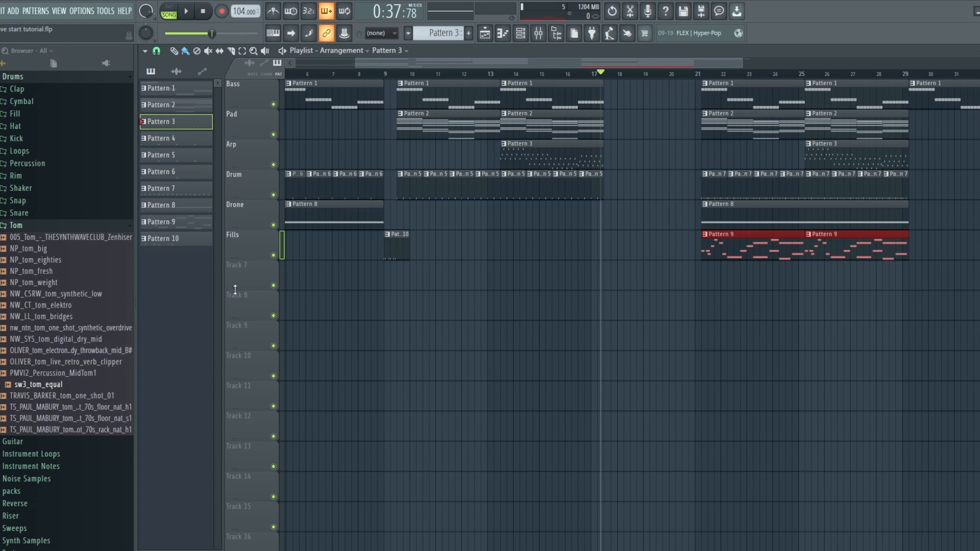
right_click(243, 262)
click(266, 268)
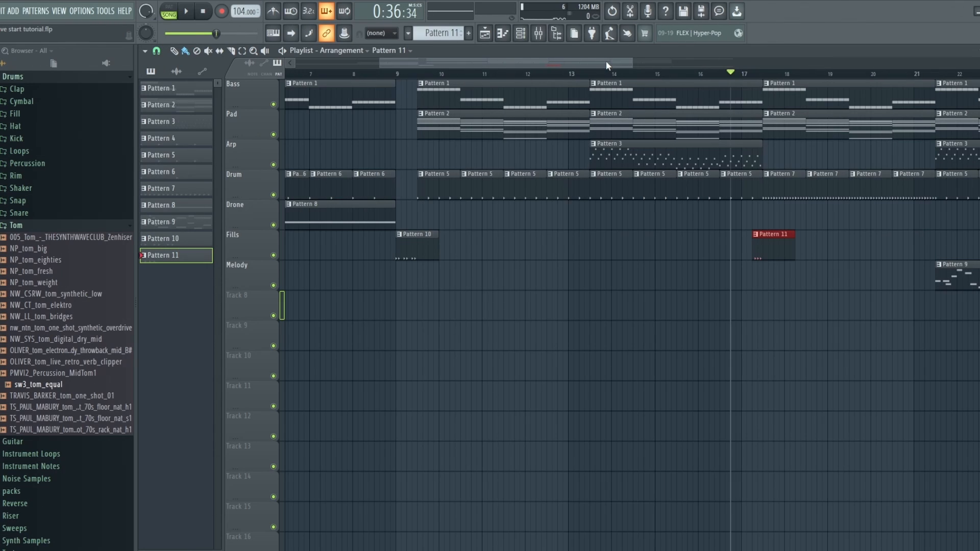
Step: Audition the song from midway through bar 16, through the Pattern 11 fill and into the melody section
drag(607, 60, 694, 64)
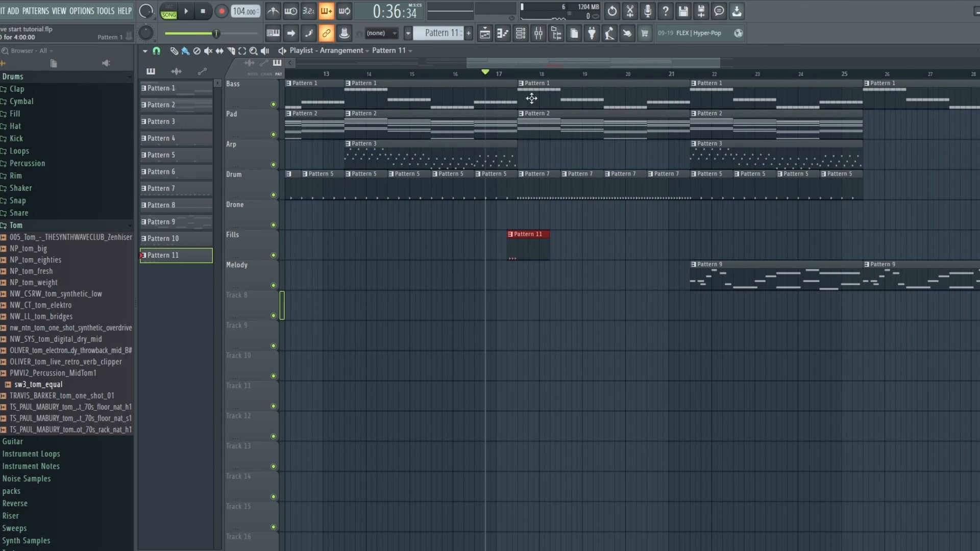
click(478, 78)
key(space)
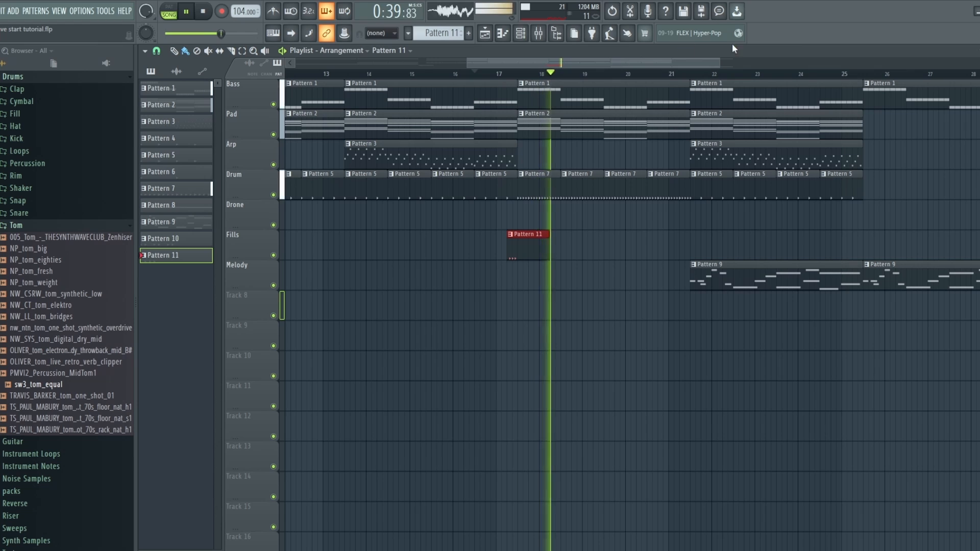
drag(719, 63, 727, 63)
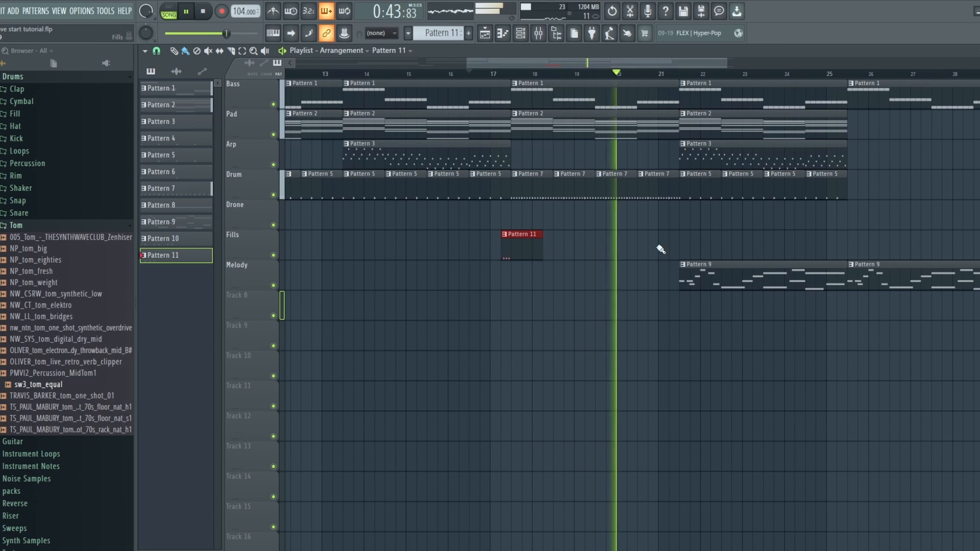
drag(657, 63, 688, 58)
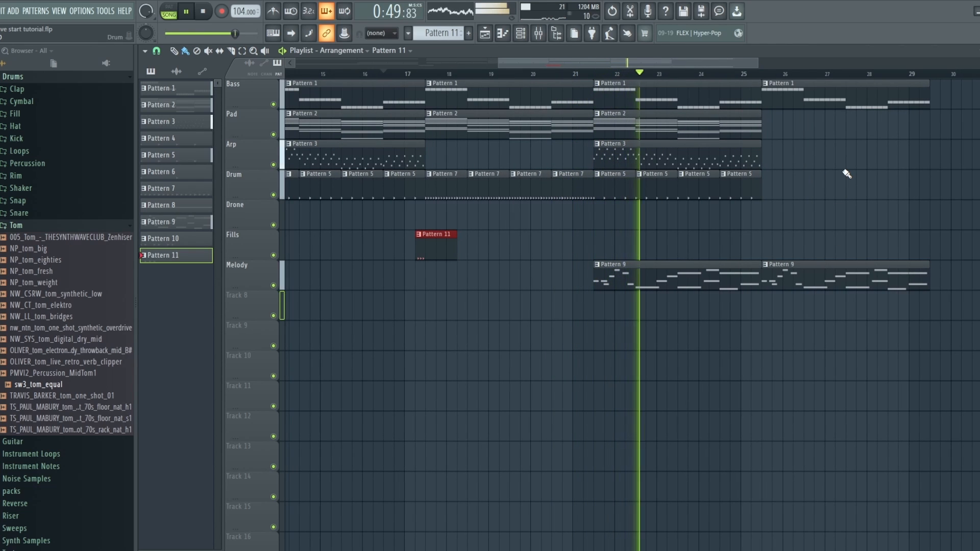
key(space)
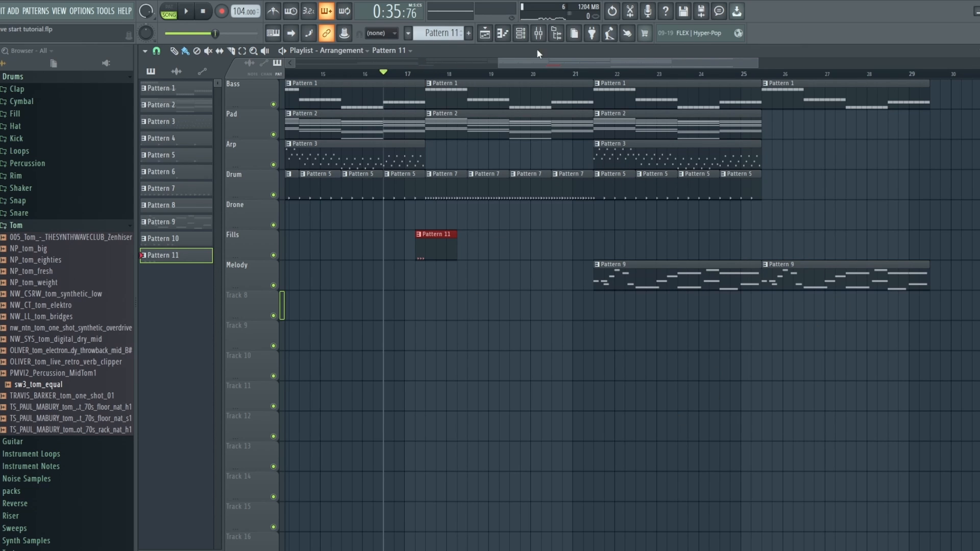
Step: Move the second Arp Pattern 3 clip to start directly after the first one, above the Pattern 7 drums, and audition the transition into the melody
mouse_move(582, 59)
mouse_down()
mouse_move(453, 62)
mouse_move(575, 63)
mouse_up()
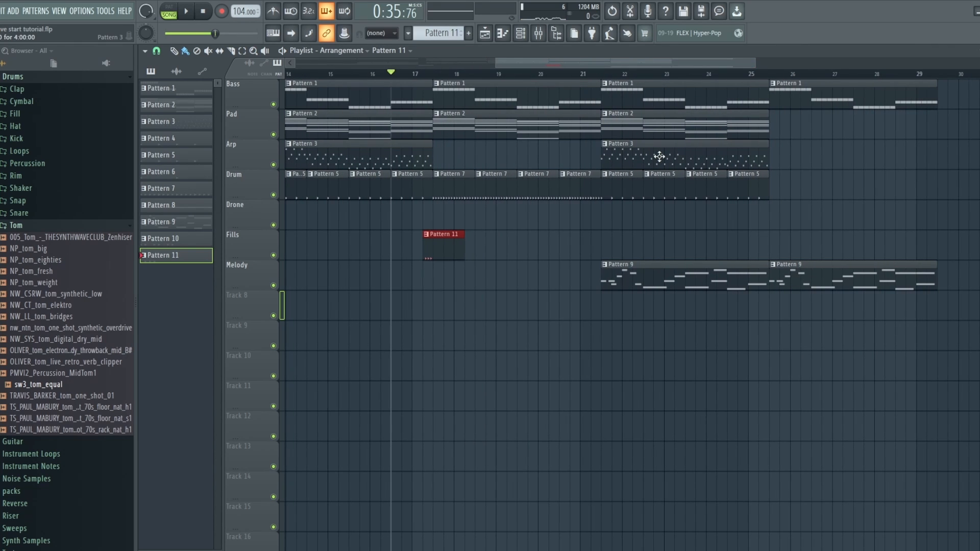
drag(659, 156, 493, 155)
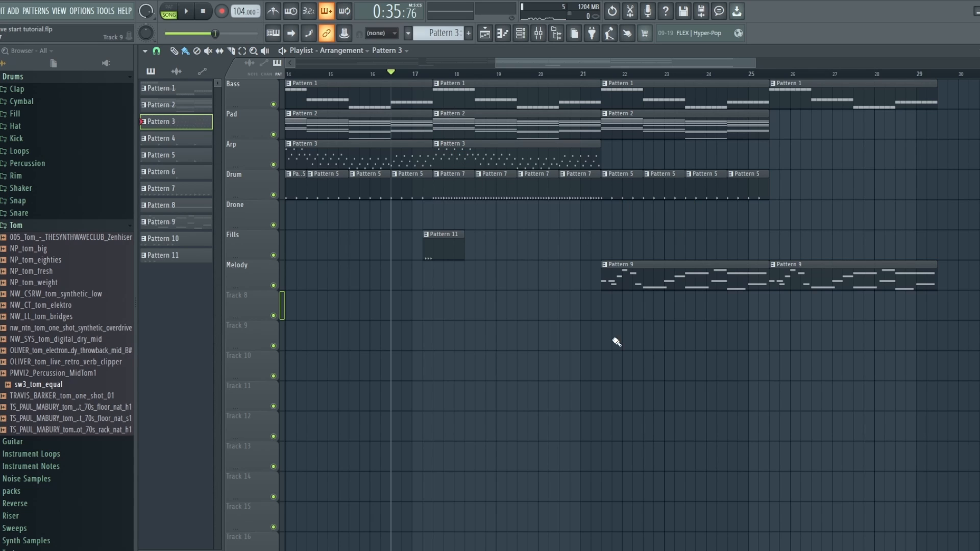
key(space)
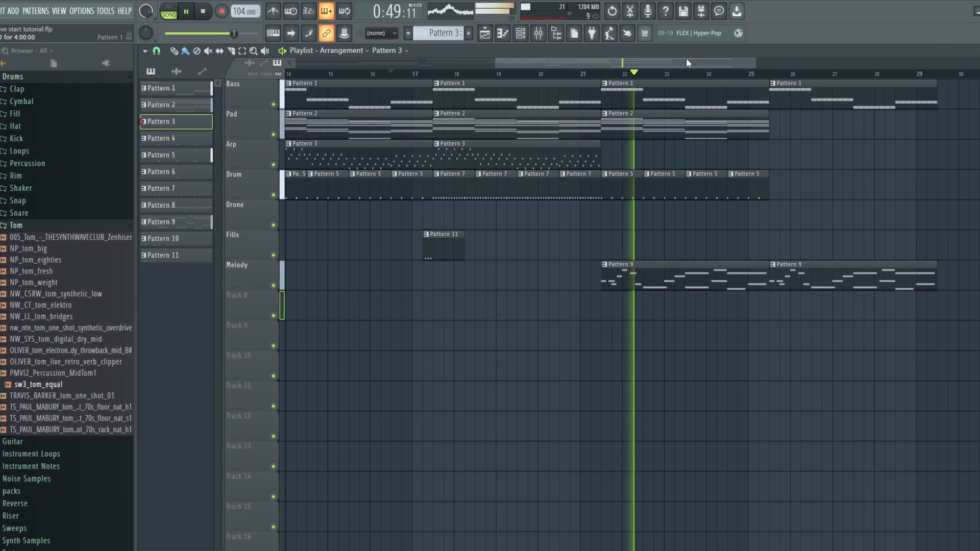
key(space)
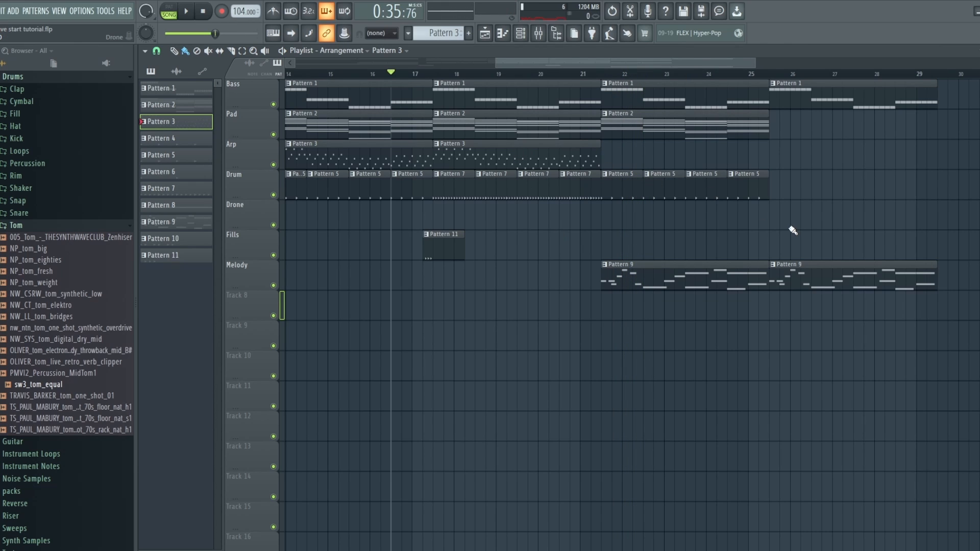
Step: Duplicate the last Pad Pattern 2 clip and the last four Drum Pattern 5 clips so they run alongside the second melody clip
drag(792, 229, 618, 132)
key(ctrl+b)
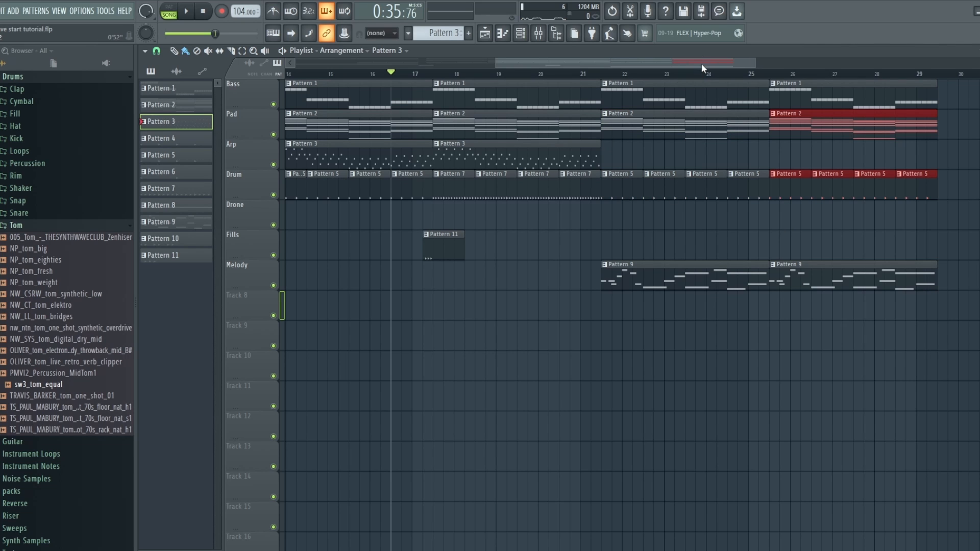
drag(702, 63, 439, 59)
drag(556, 62, 789, 62)
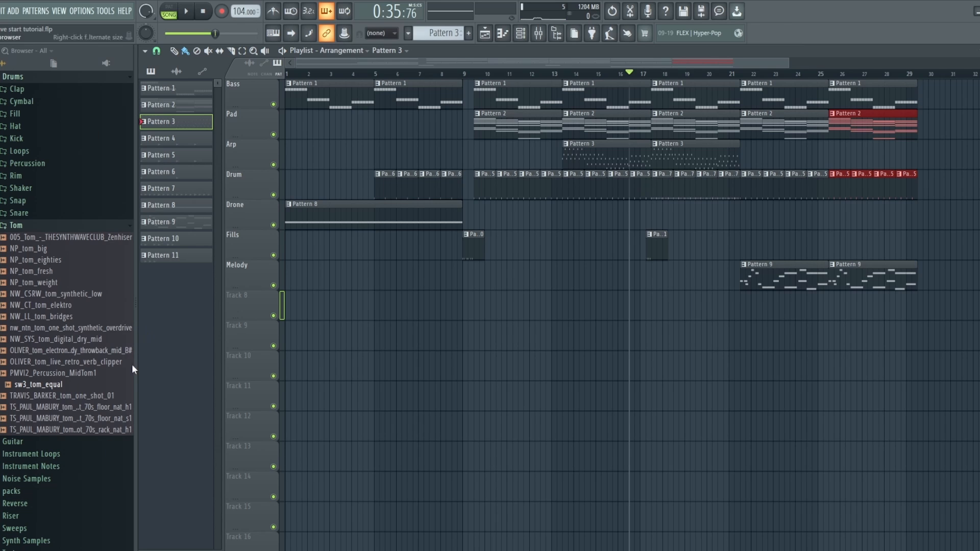
Step: Rename Track 8 as Risers and Track 9 as Sweeps
scroll(121, 411, down, 3)
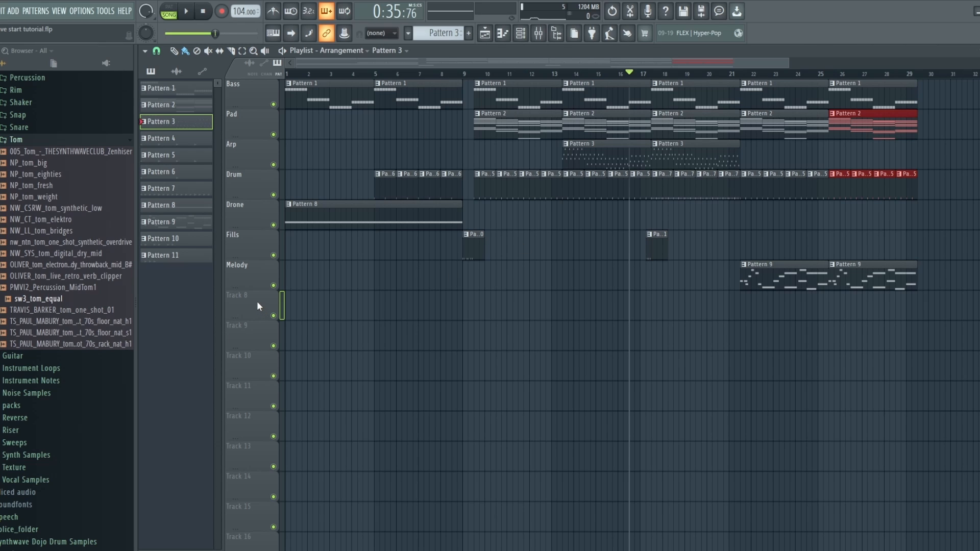
right_click(238, 302)
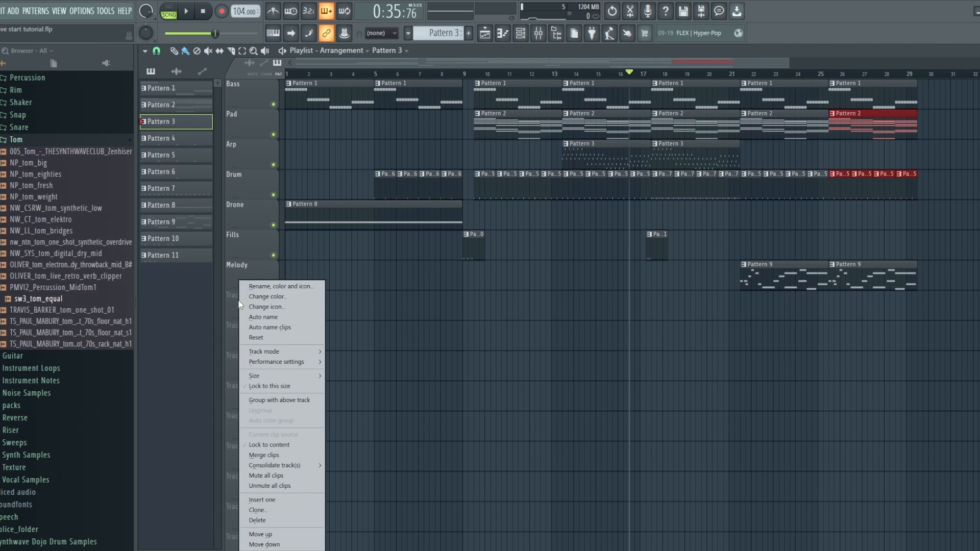
click(245, 286)
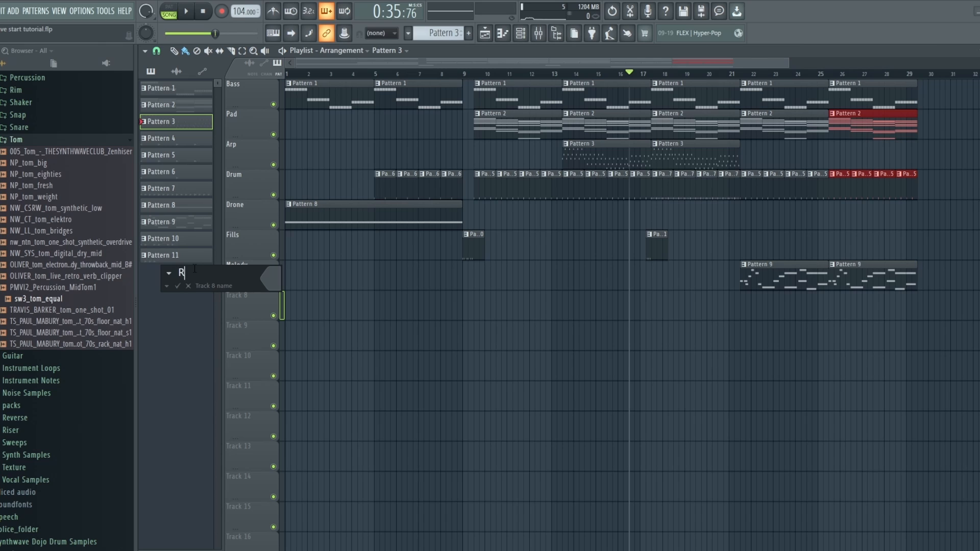
text(Riser)
key(Return)
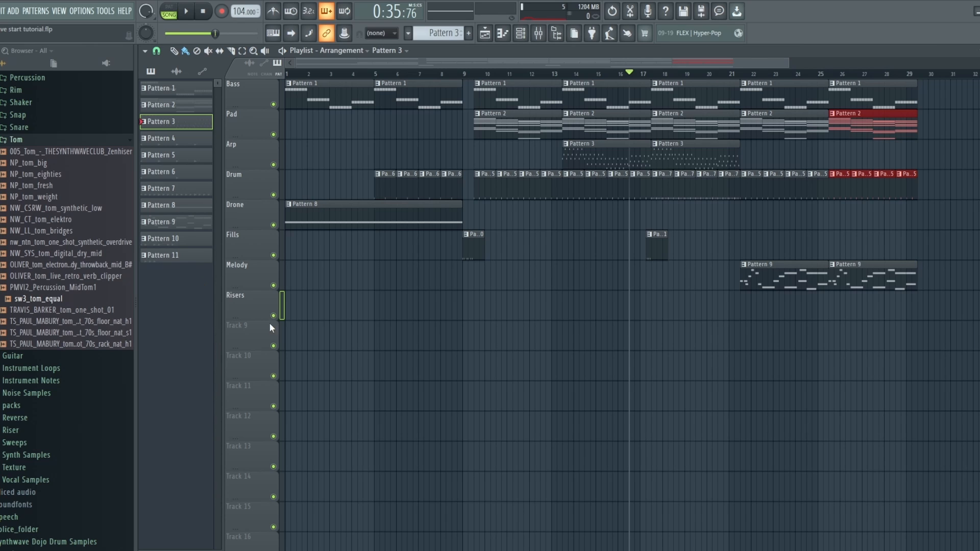
right_click(242, 332)
click(269, 287)
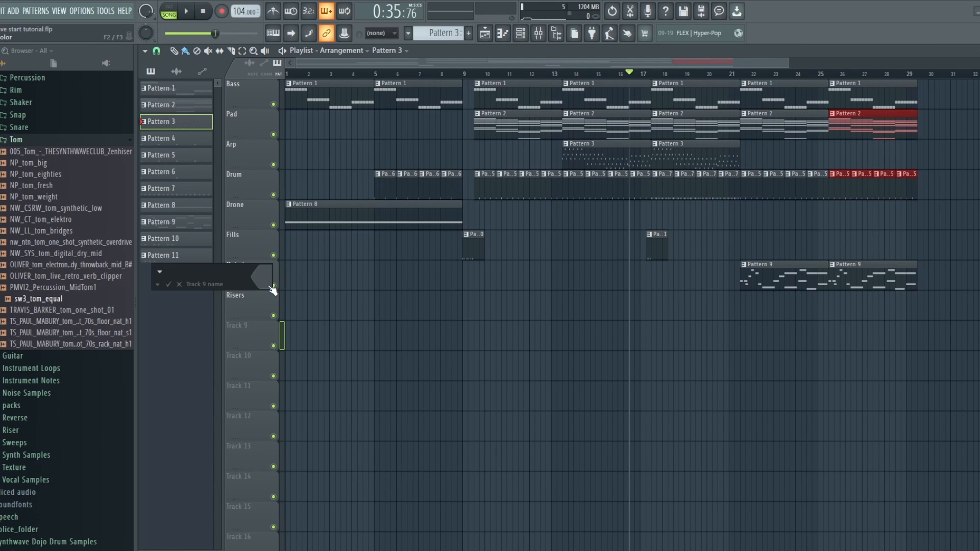
text(Sweeps)
key(Return)
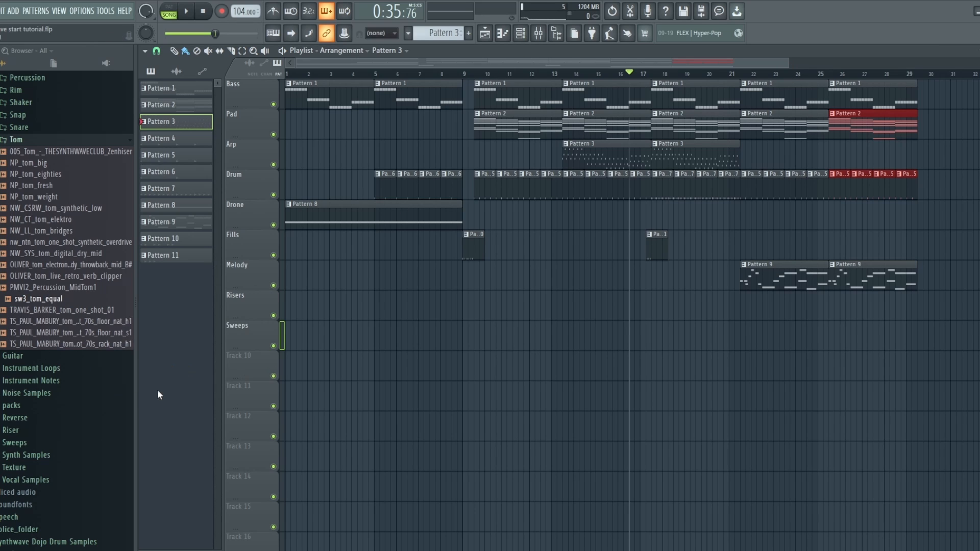
Step: Browse the Sweeps sample folder, reset the song position to the start, and preview PMLS_FX_Sound_Transition_Sweep
click(14, 443)
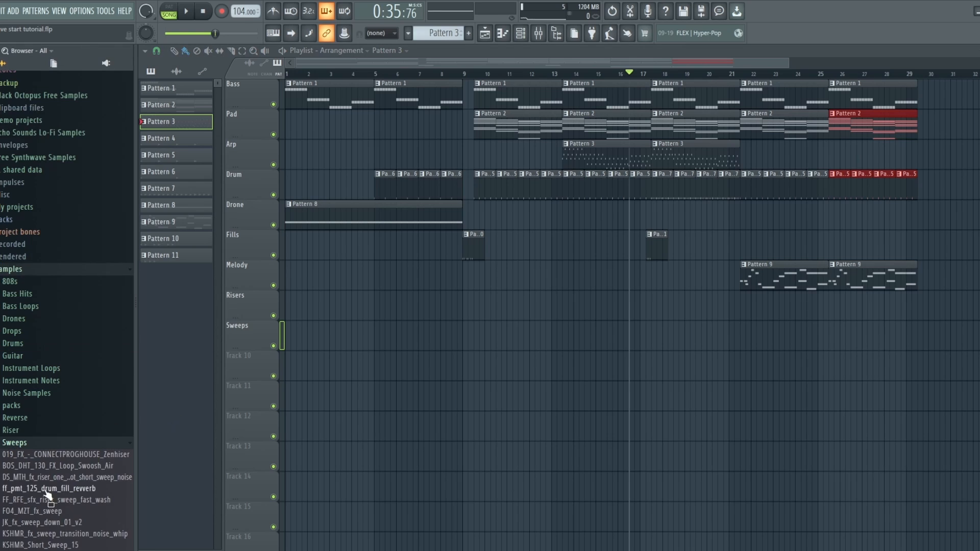
scroll(47, 495, down, 3)
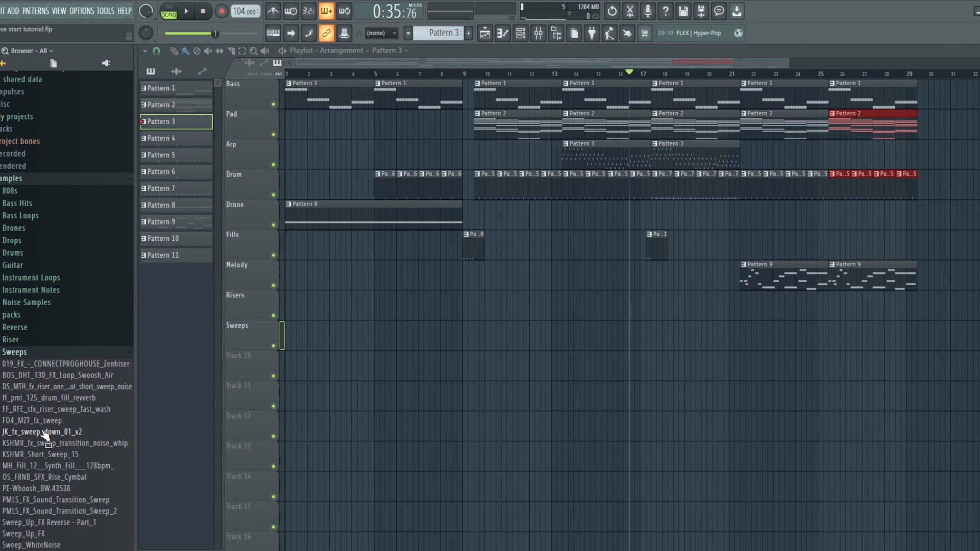
click(203, 17)
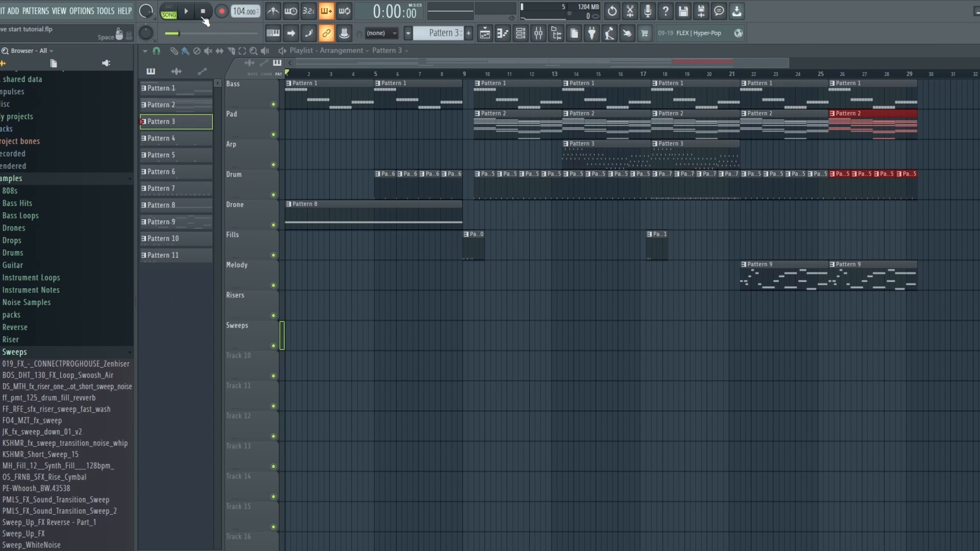
click(58, 501)
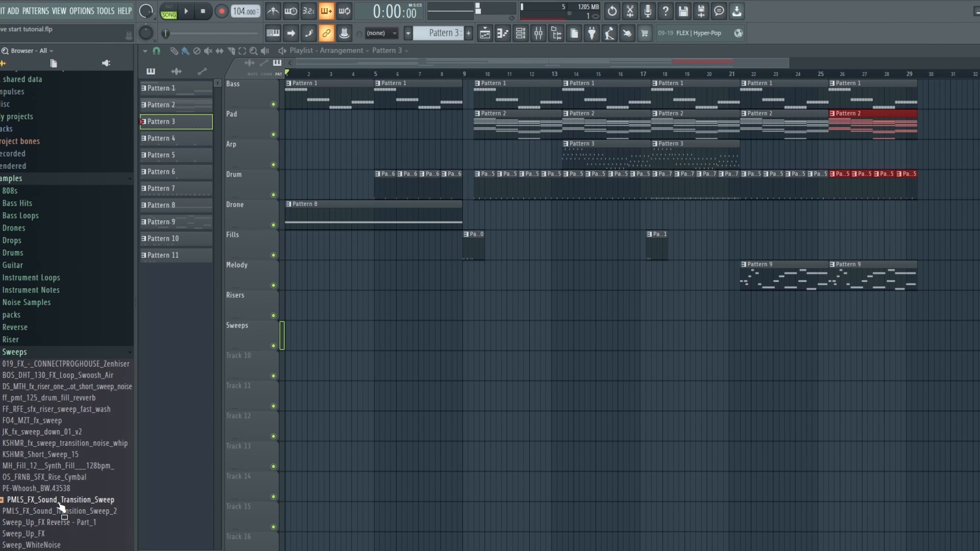
Step: Place PMLS_FX_Sound_Transition_Sweep on the Sweeps track just before bar 5 and audition it from bar 4
drag(60, 507, 383, 330)
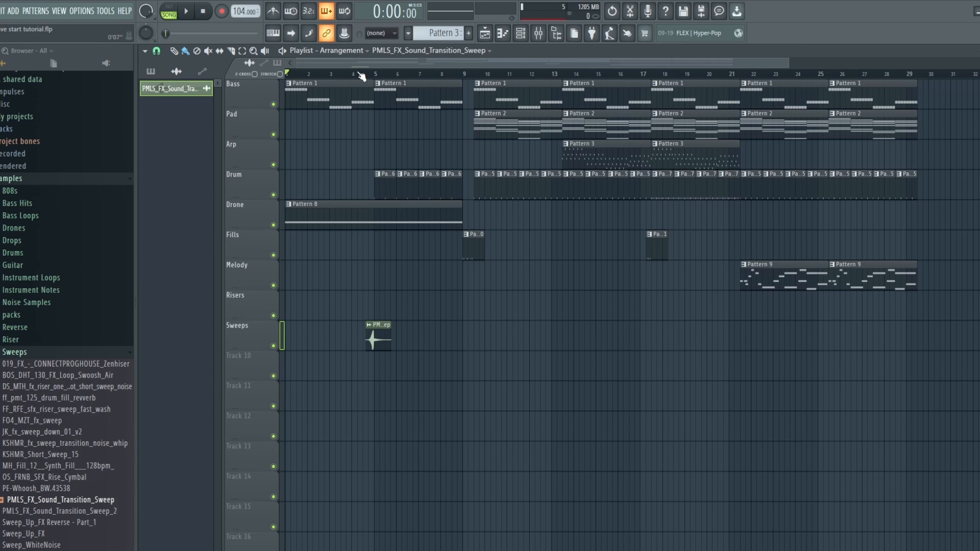
click(353, 75)
key(space)
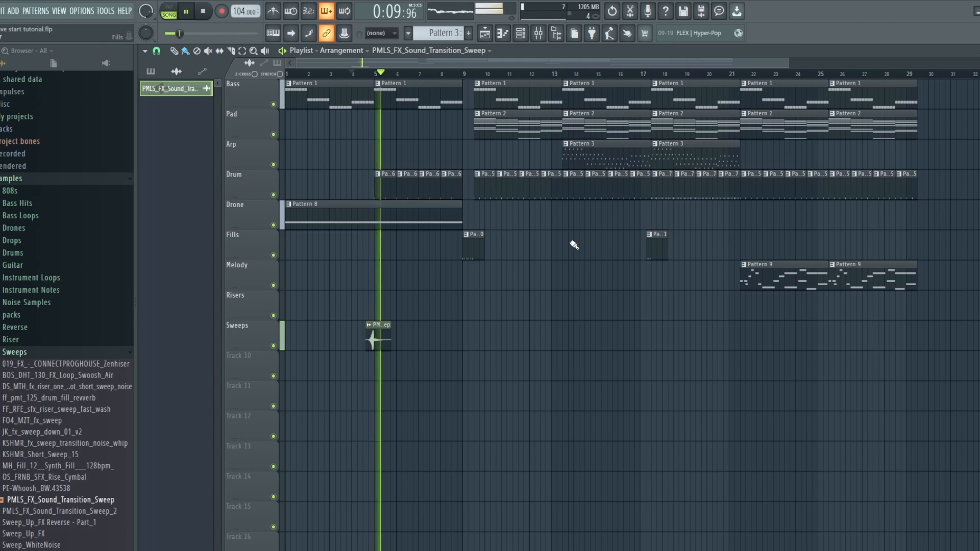
Step: Stop playback and route the PMLS_FX_Sound_Transition_Sweep channel to mixer track 16
key(space)
click(538, 33)
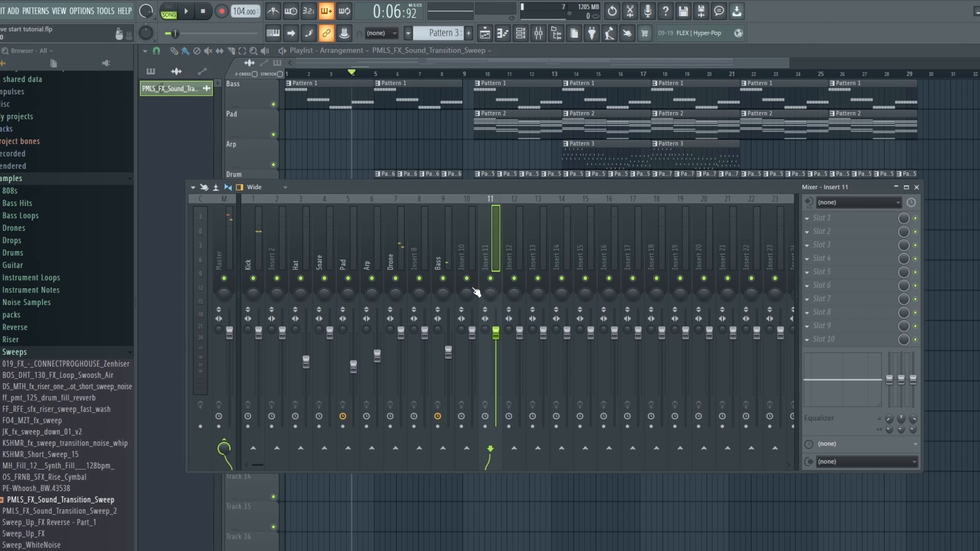
click(503, 34)
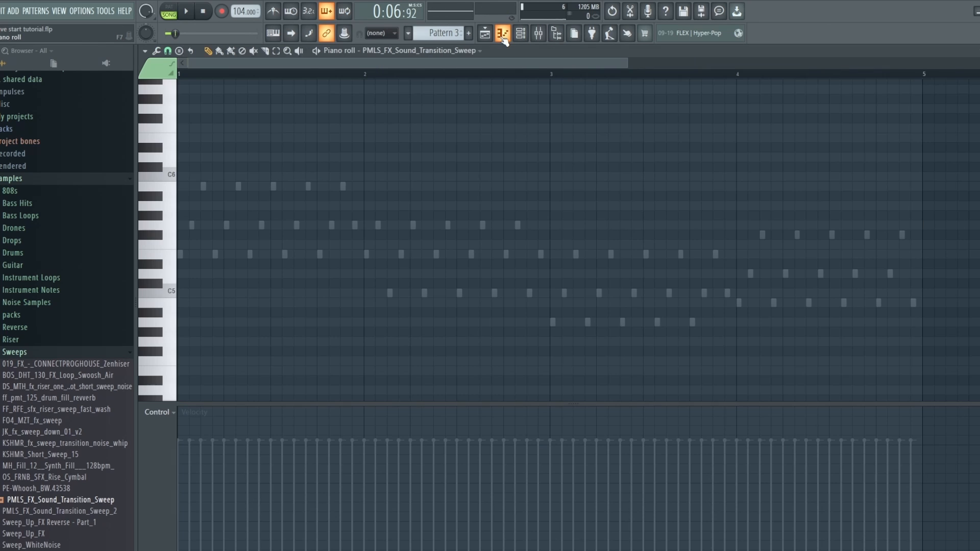
click(489, 34)
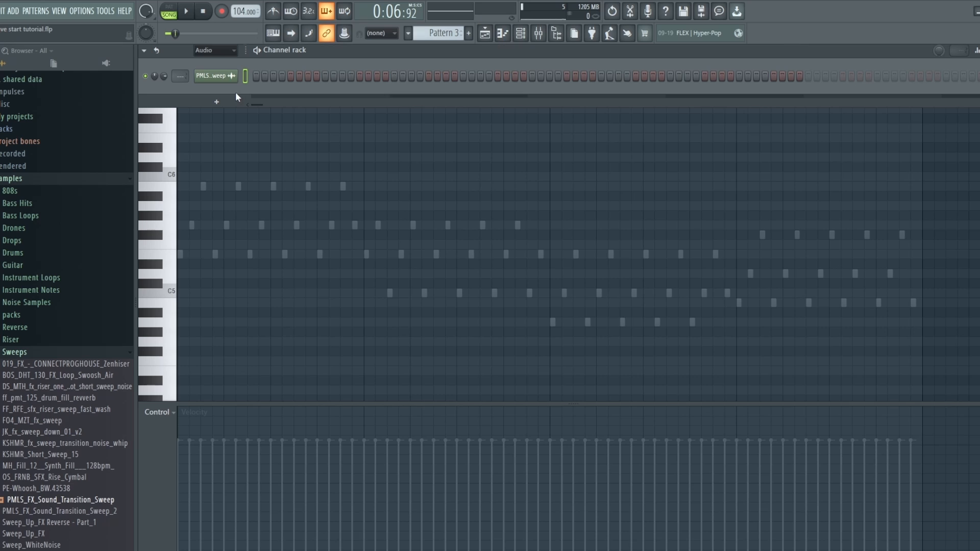
drag(180, 76, 180, 72)
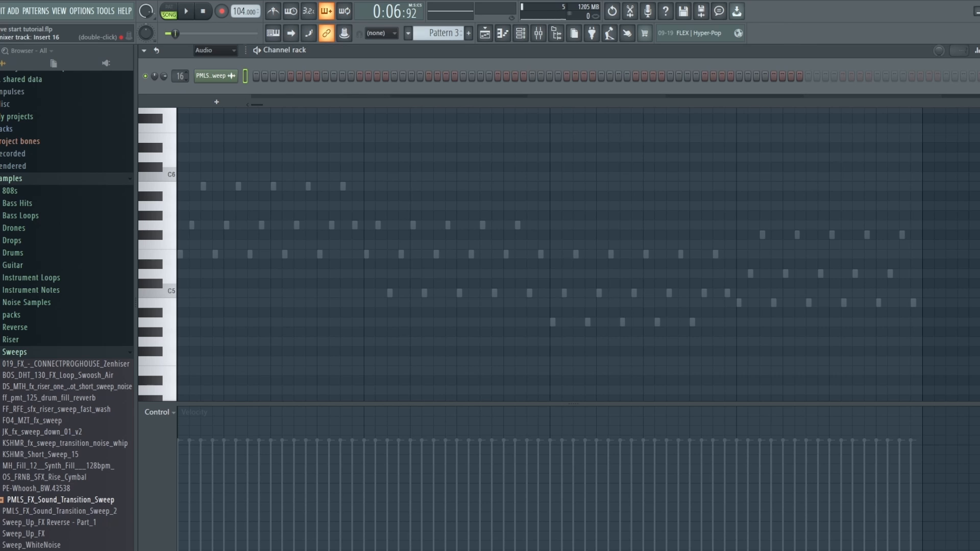
Step: Rename mixer track Insert 16 as Sweep 1
click(521, 33)
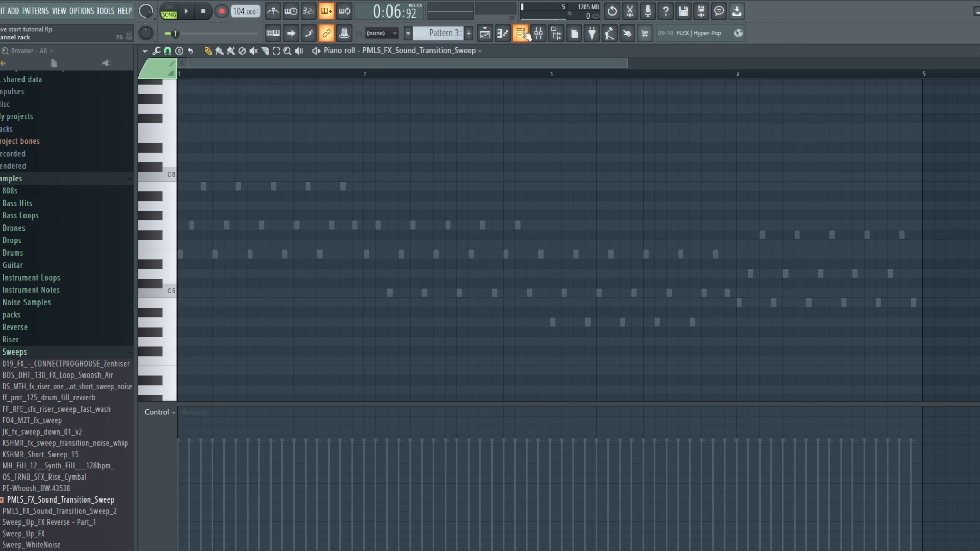
click(539, 34)
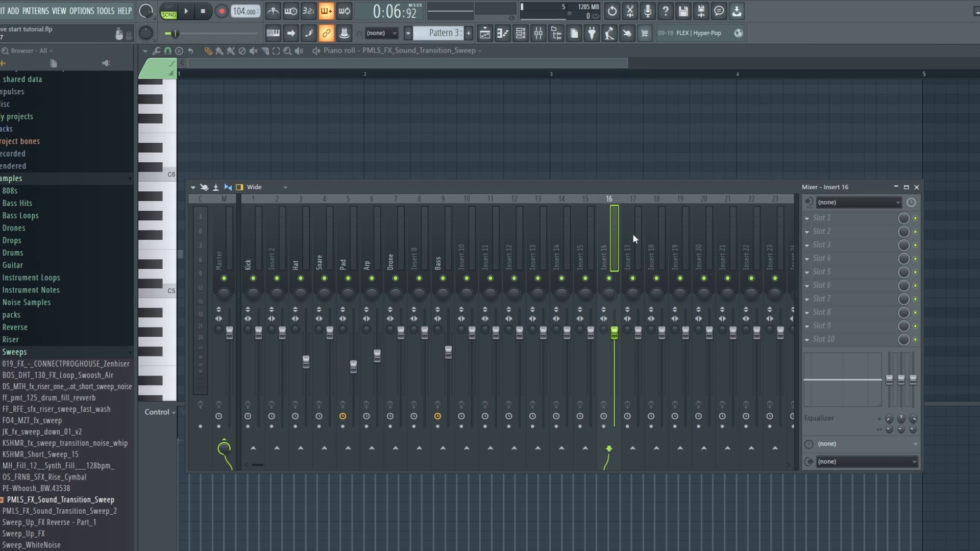
right_click(604, 240)
click(656, 200)
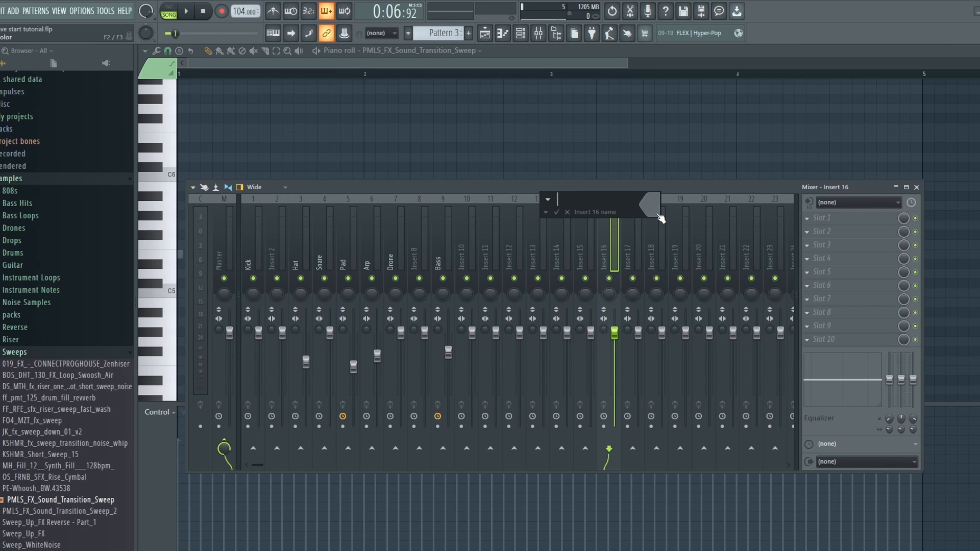
text(Sweep 1)
key(Return)
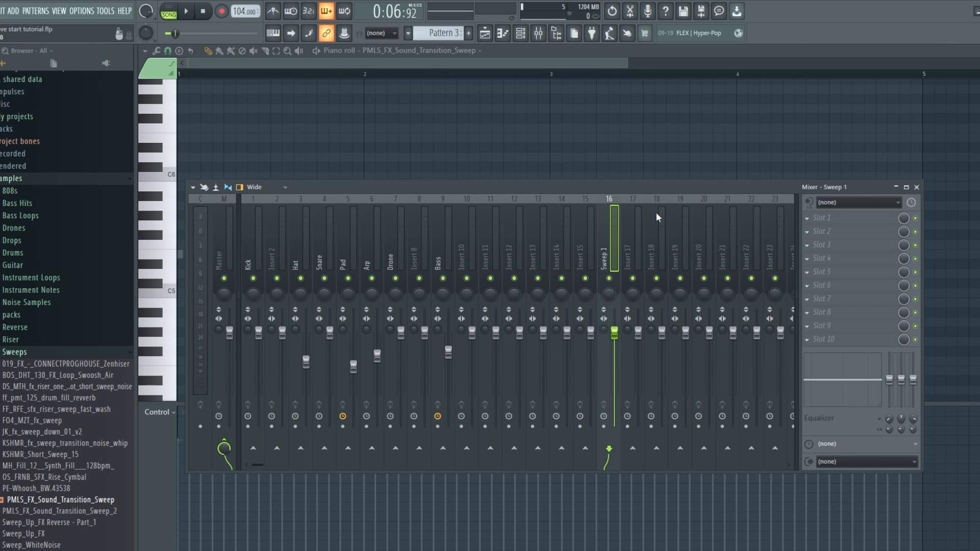
Step: Lower the Sweep 1 mixer level to about -8.4 dB, and slightly further while auditioning the transition from bar 4
mouse_move(614, 333)
mouse_down()
mouse_move(614, 361)
mouse_move(614, 335)
mouse_up()
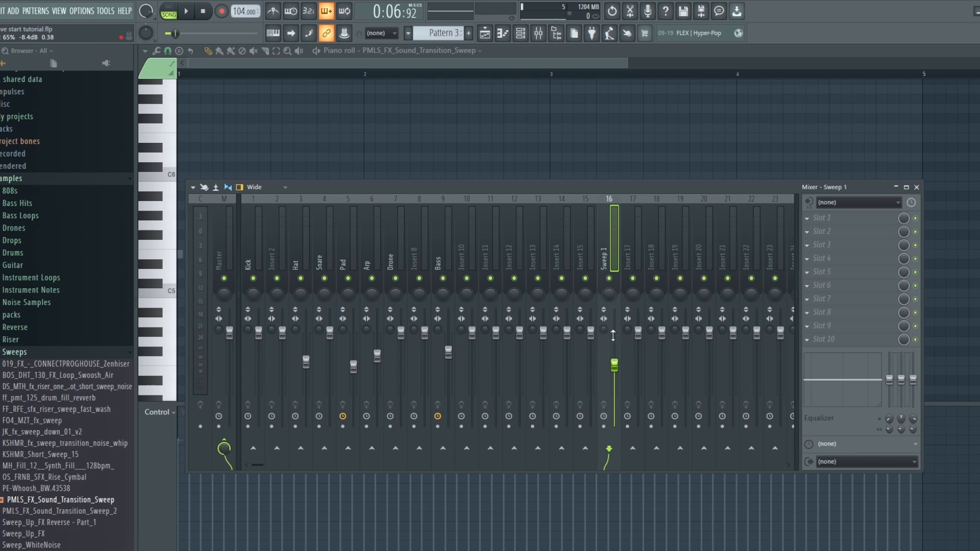
click(484, 34)
key(space)
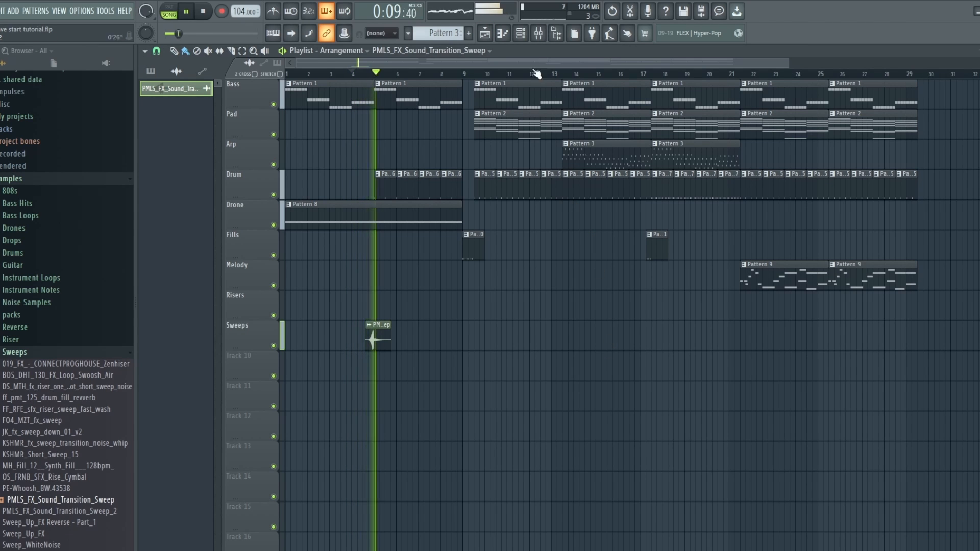
key(F9)
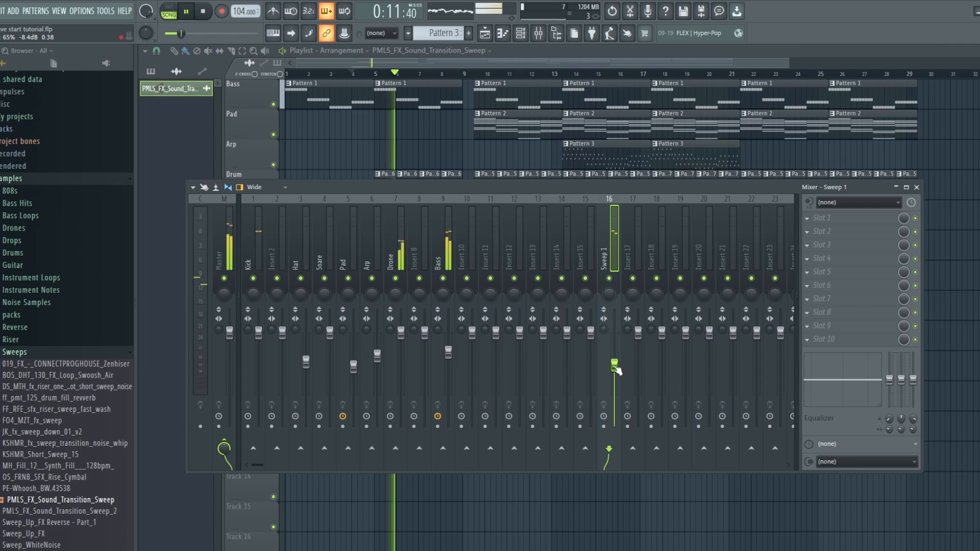
key(F9)
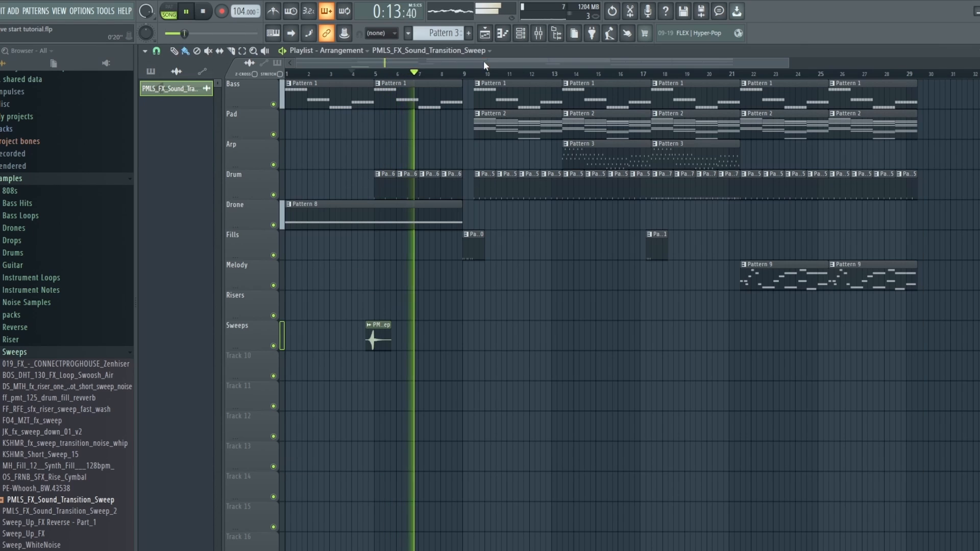
key(space)
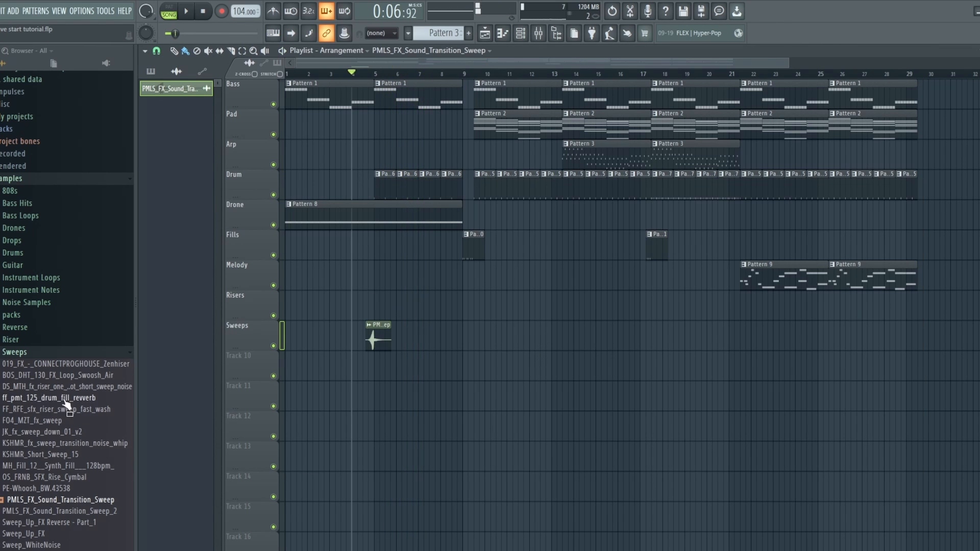
Step: Preview samples in the Riser folder and place OS_SFX_Rise_Cymbal on the Sweeps track so it ends at bar 9
click(13, 339)
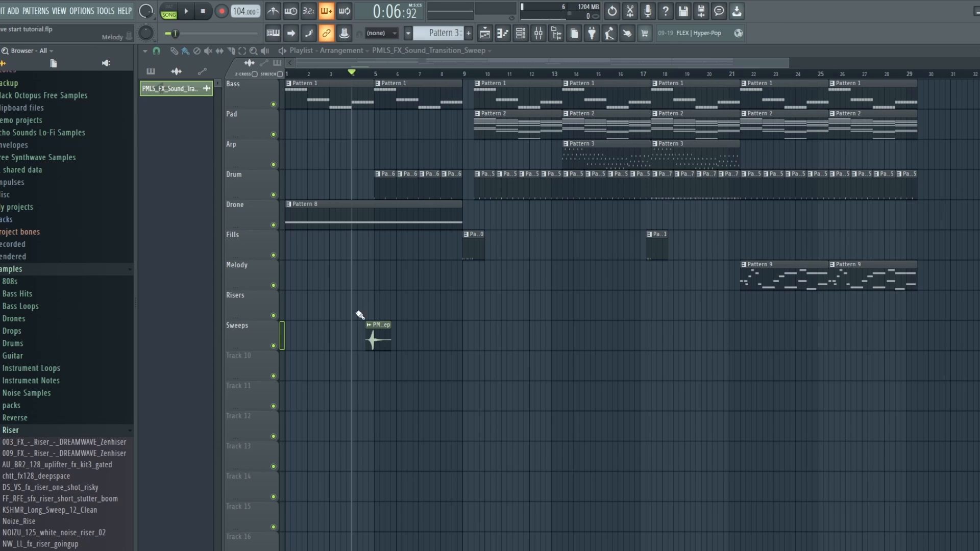
click(41, 465)
scroll(44, 465, down, 5)
click(45, 352)
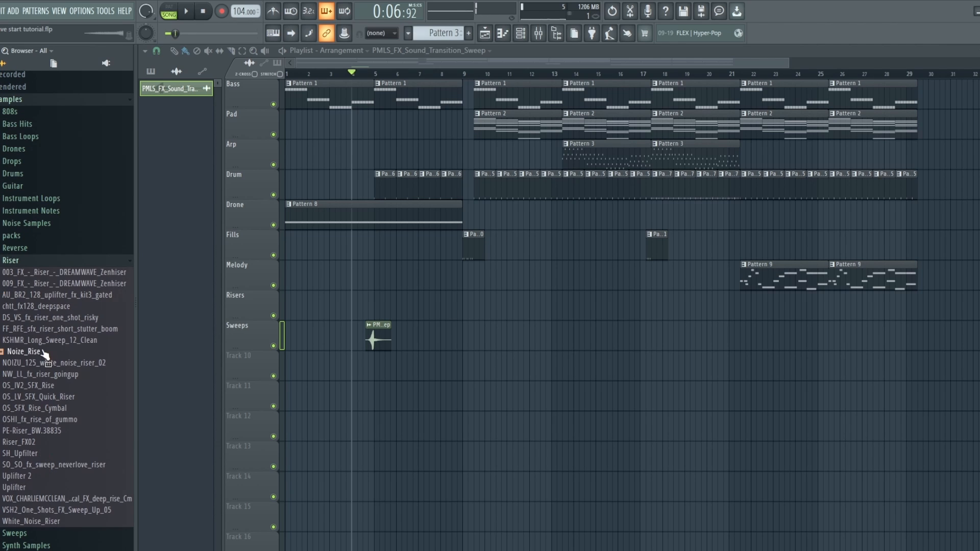
click(44, 375)
click(35, 408)
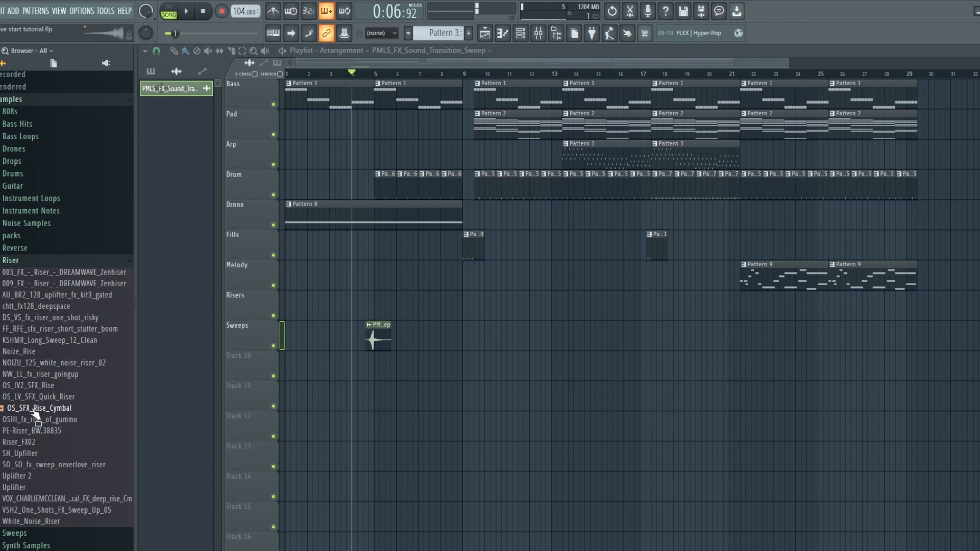
click(20, 442)
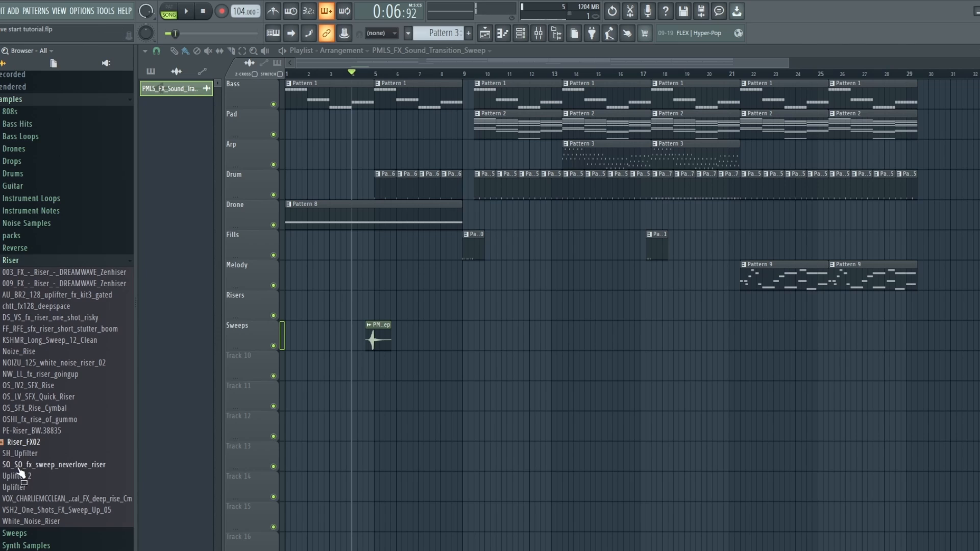
drag(38, 408, 455, 338)
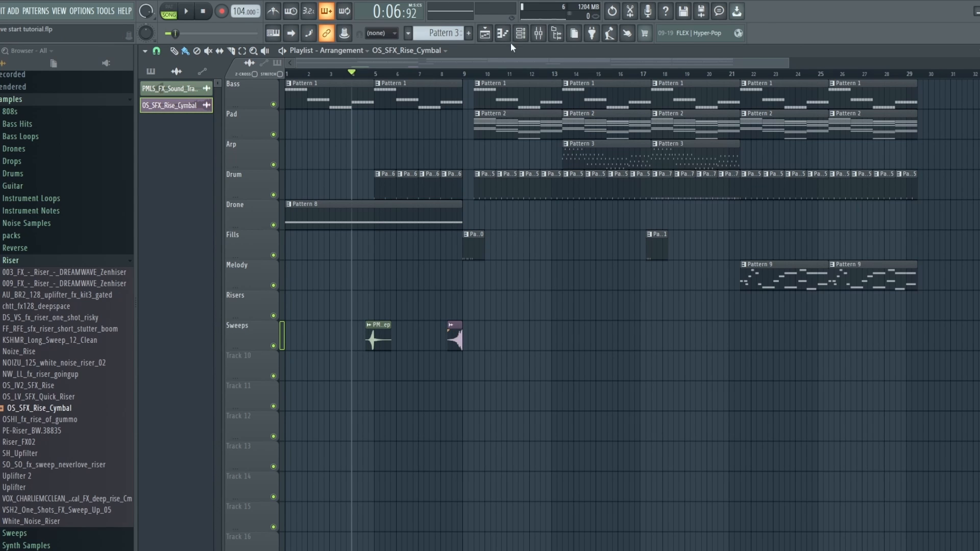
Step: Route the OS_SFX_Rise_Cymbal channel to mixer track 17
click(539, 33)
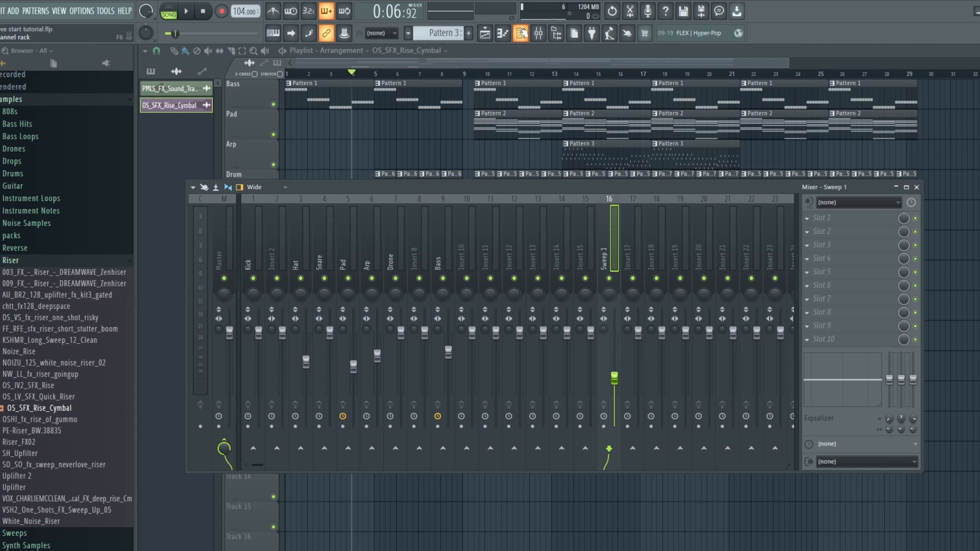
click(525, 35)
mouse_move(180, 92)
mouse_down()
mouse_move(180, 69)
mouse_move(180, 95)
mouse_up()
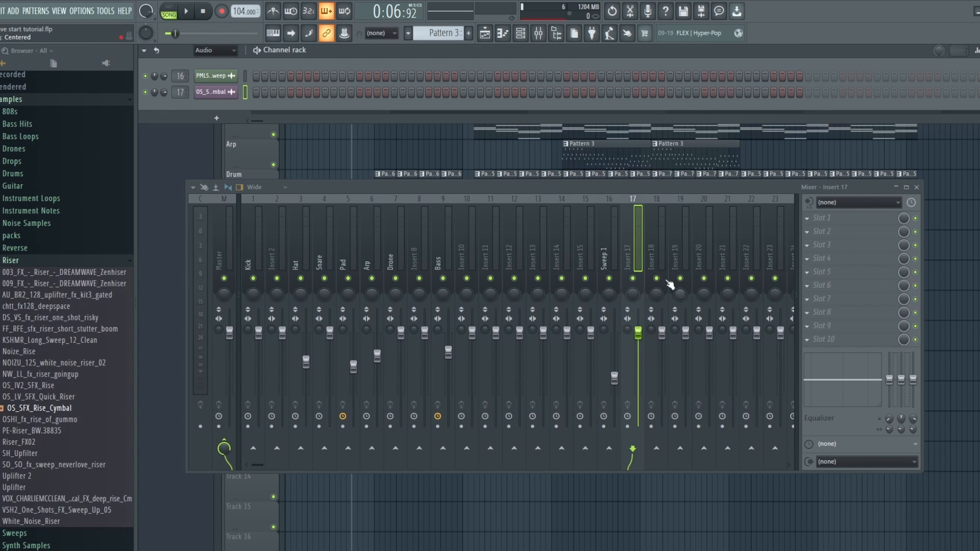
Step: Rename mixer track Insert 17 as Sweep 2 and lower its level to roughly match Sweep 1
right_click(623, 247)
click(664, 212)
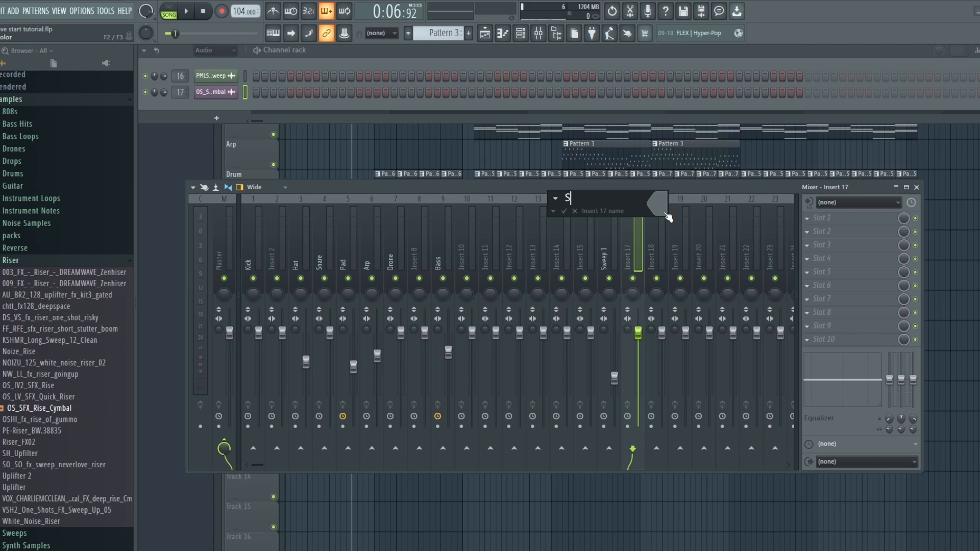
text(Sweep 2)
key(Return)
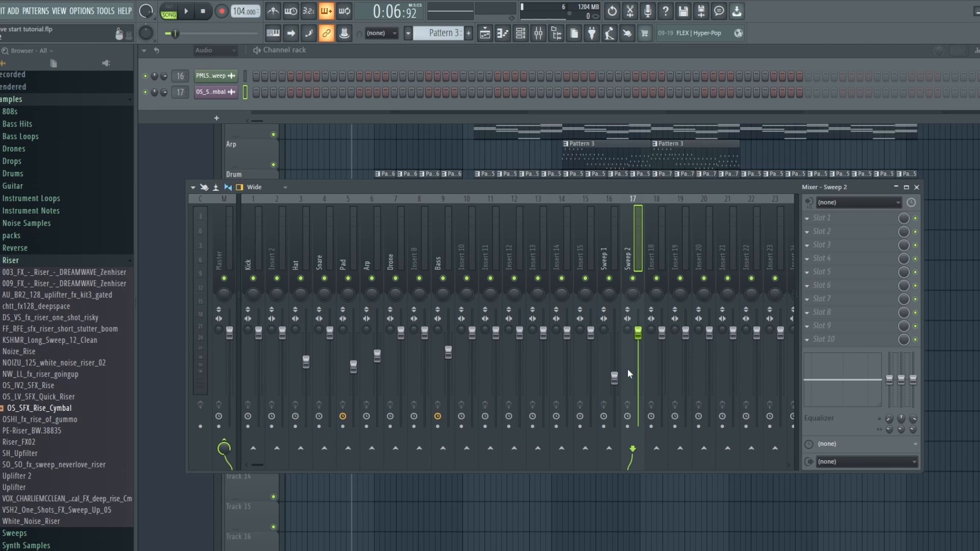
drag(641, 336, 641, 378)
Step: Preview SO_SO_fx_sweep_neverlove_riser and place it on the Risers track between bars 6 and 9
click(22, 468)
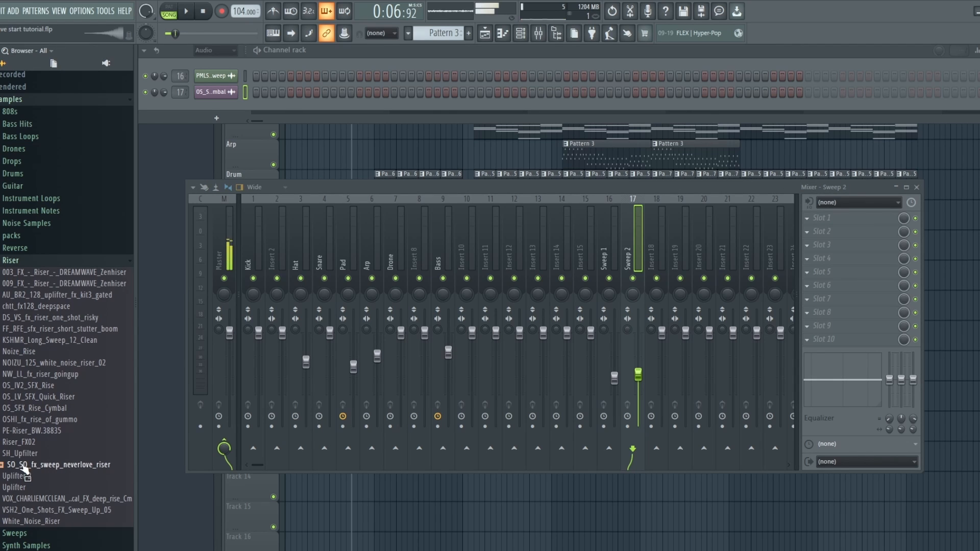
click(486, 35)
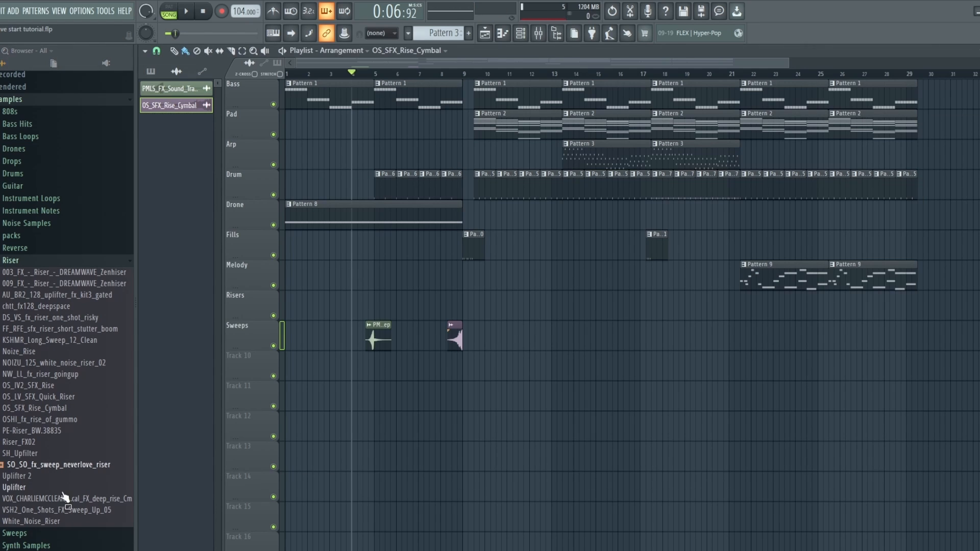
drag(69, 468, 427, 302)
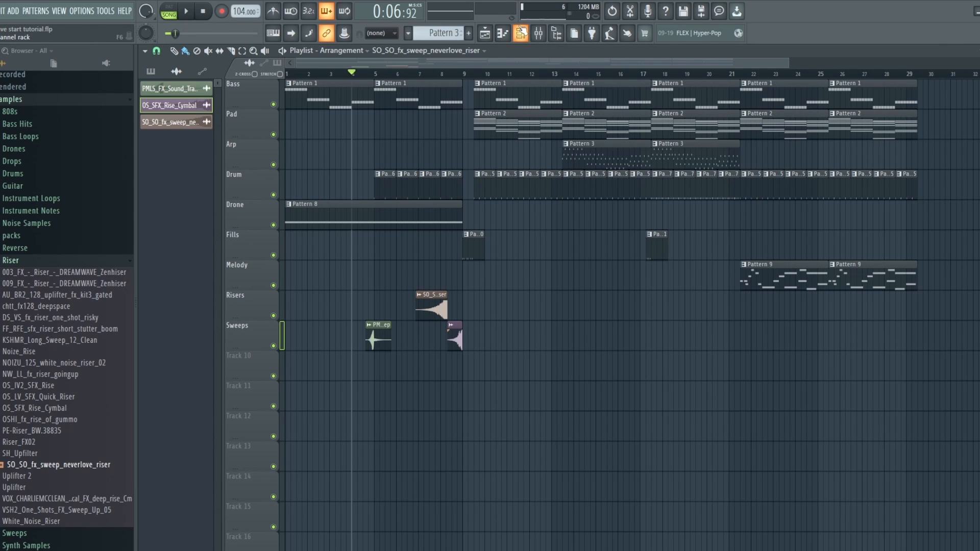
Step: Delete the SO_SO_fx_sweep_neverlove_riser channel together with its clip on the Risers track
click(521, 34)
right_click(207, 109)
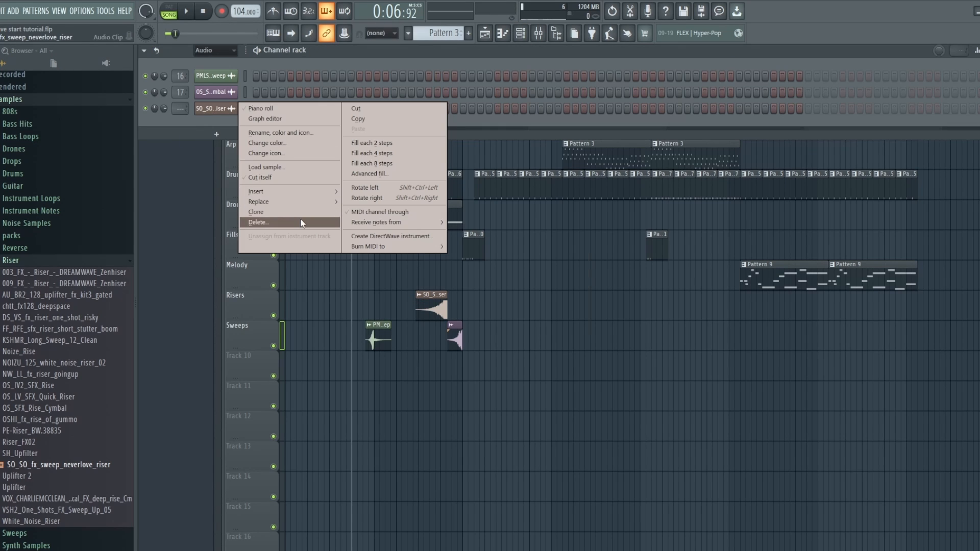
click(257, 222)
click(519, 321)
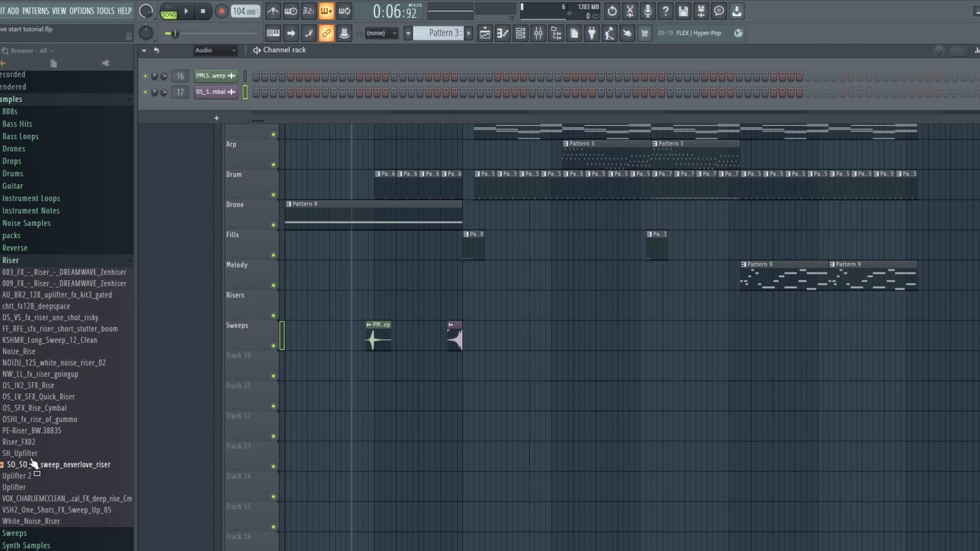
Step: Place the Uplifter sample on the Risers track ending at bar 9, and nudge the OS_SFX_Rise_Cymbal clip to end exactly there
click(47, 409)
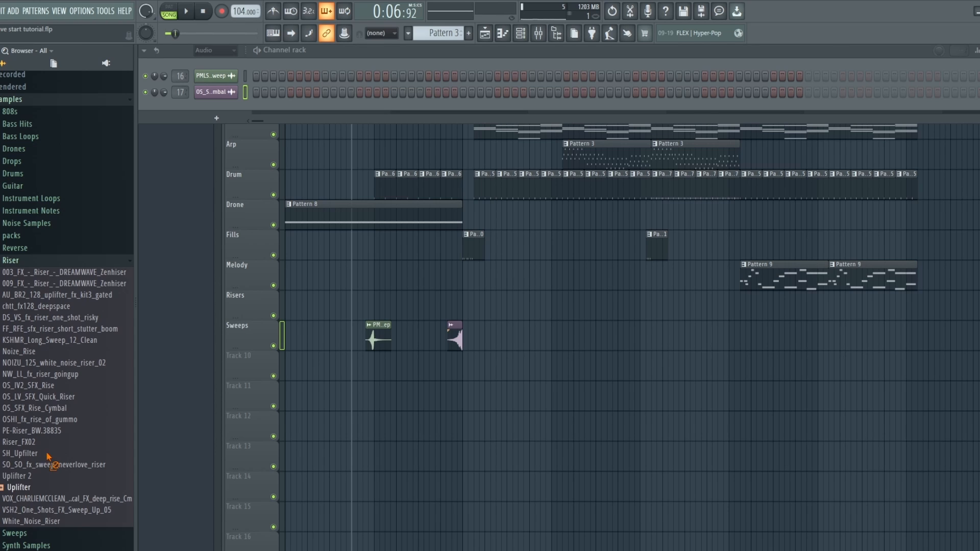
drag(48, 456, 317, 296)
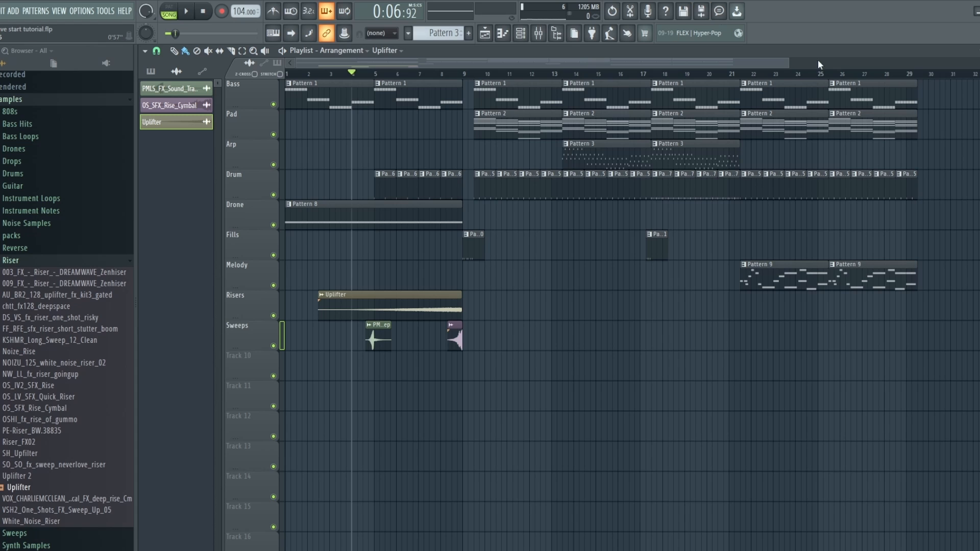
drag(788, 64, 410, 66)
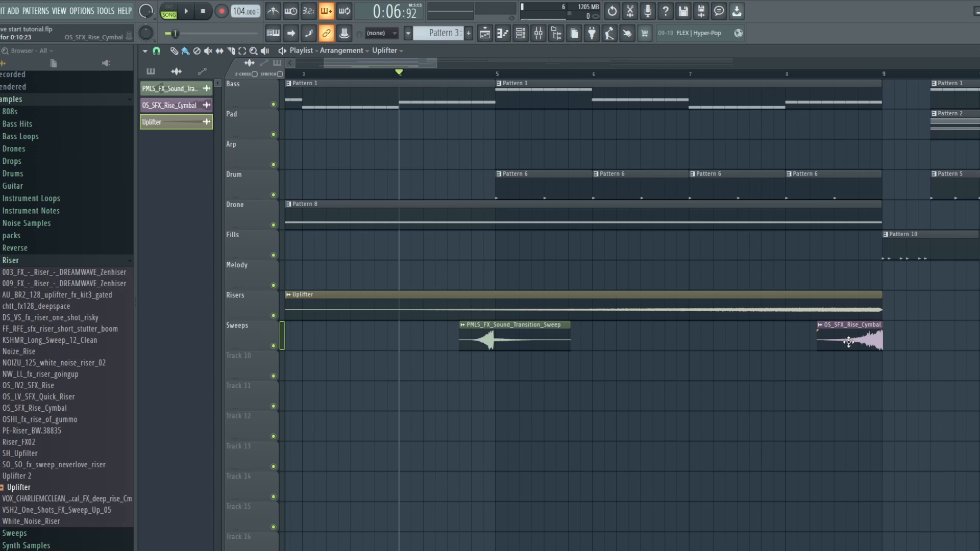
drag(855, 342, 843, 339)
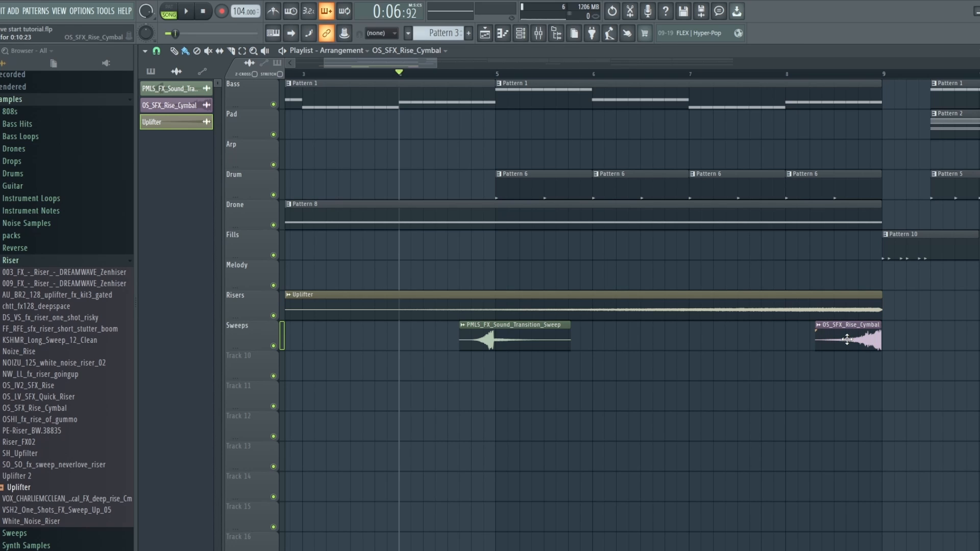
Step: Route the Uplifter channel to mixer track 18 and reset the playlist's song position to the start
click(520, 35)
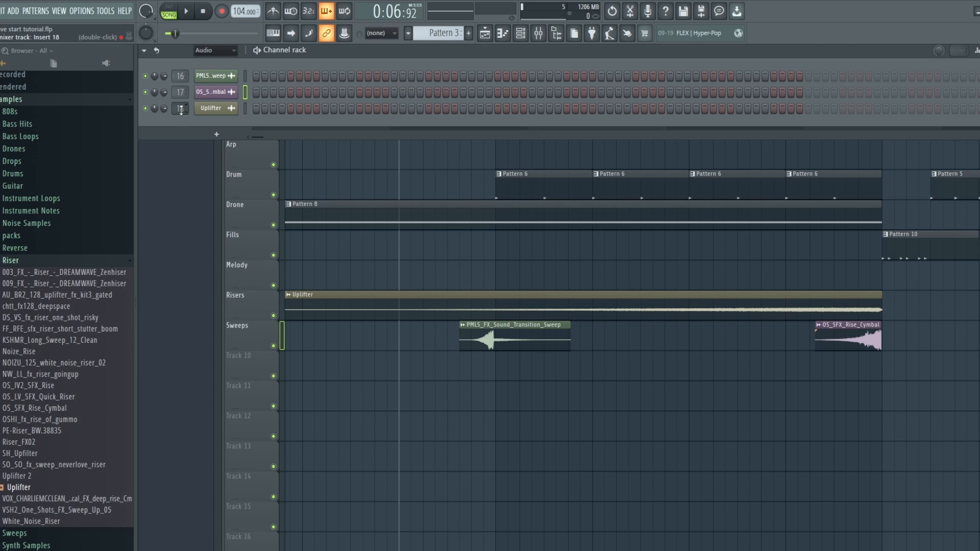
click(555, 41)
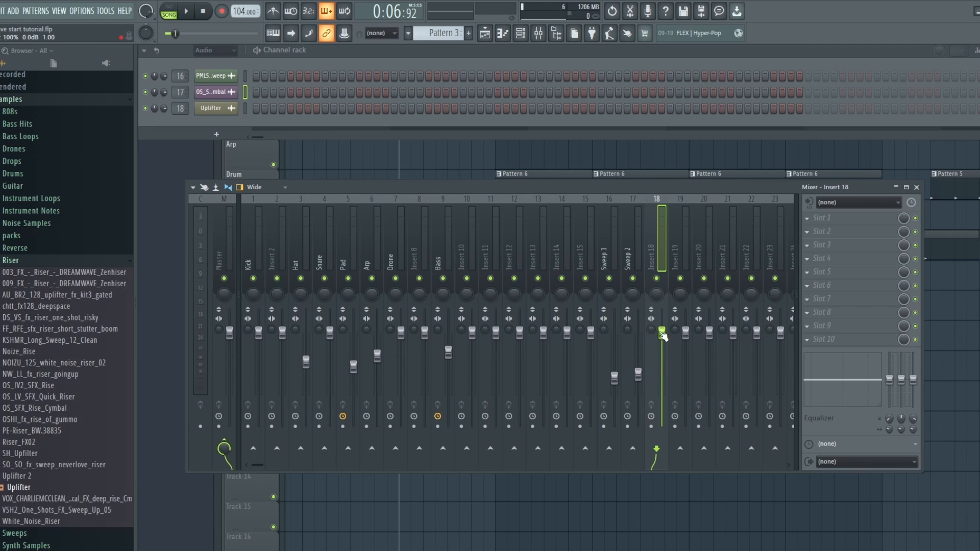
click(485, 35)
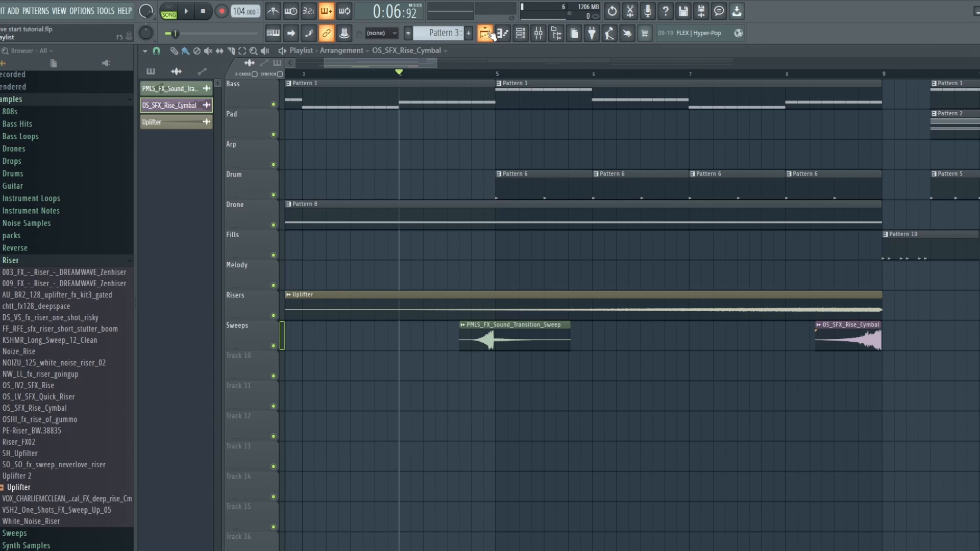
click(214, 14)
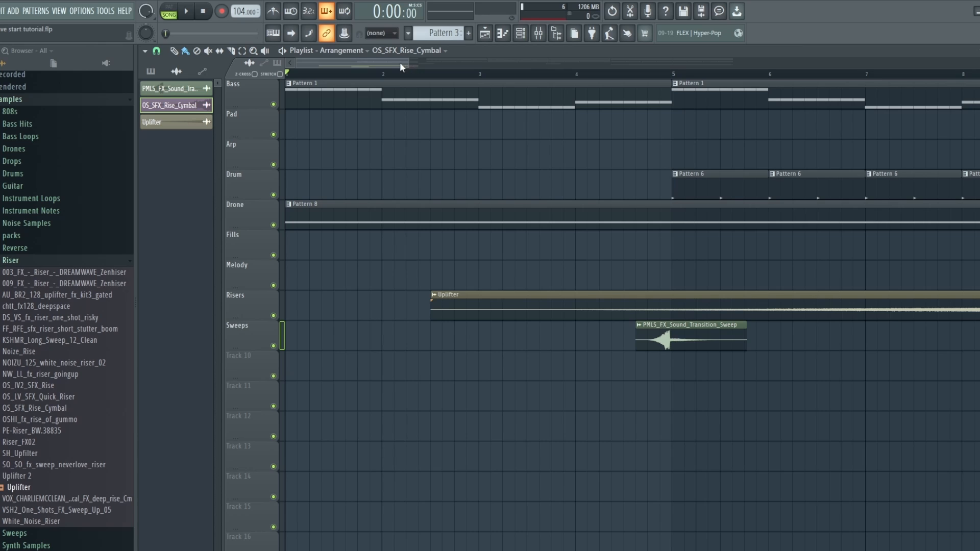
Step: Play the intro from the start and again from bar 4, and inspect the Uplifter clip's channel settings
drag(409, 62, 513, 63)
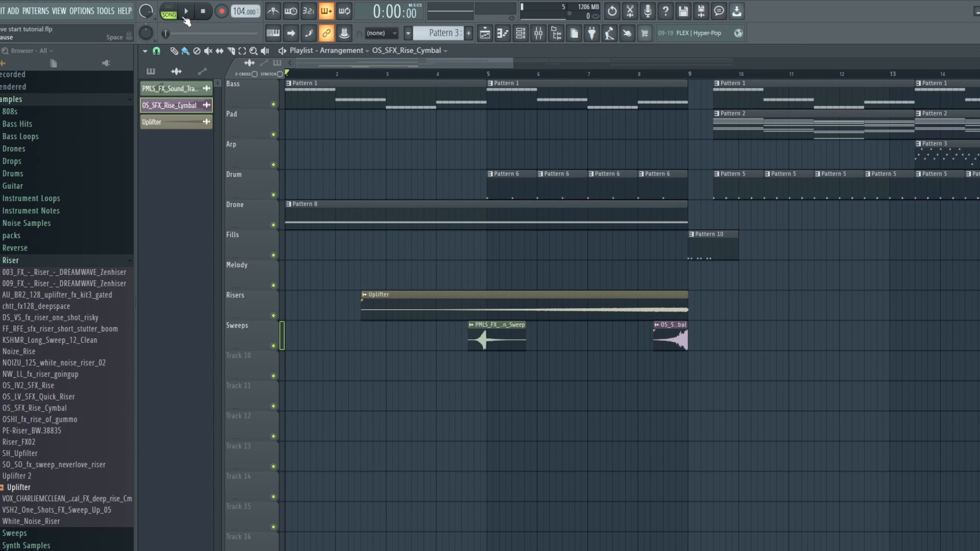
click(186, 16)
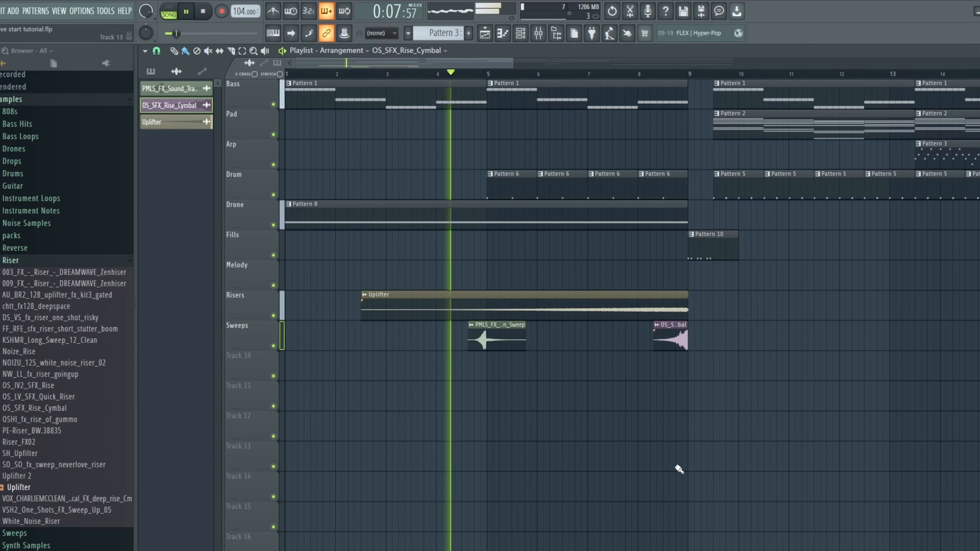
key(space)
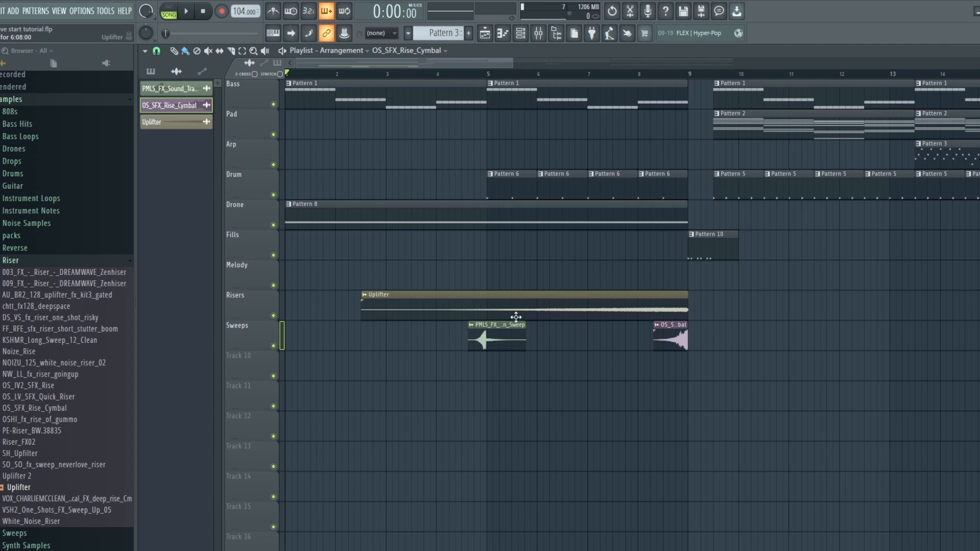
double_click(504, 305)
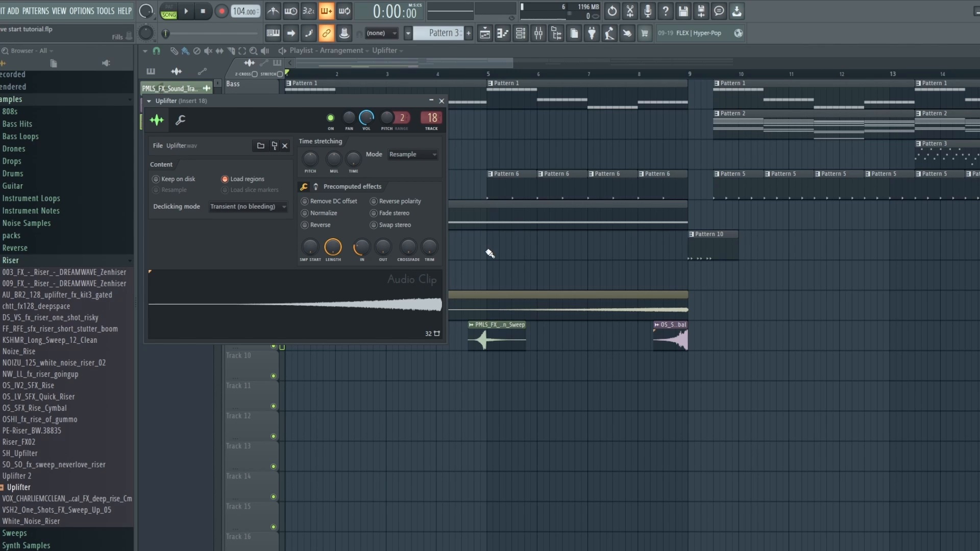
click(441, 102)
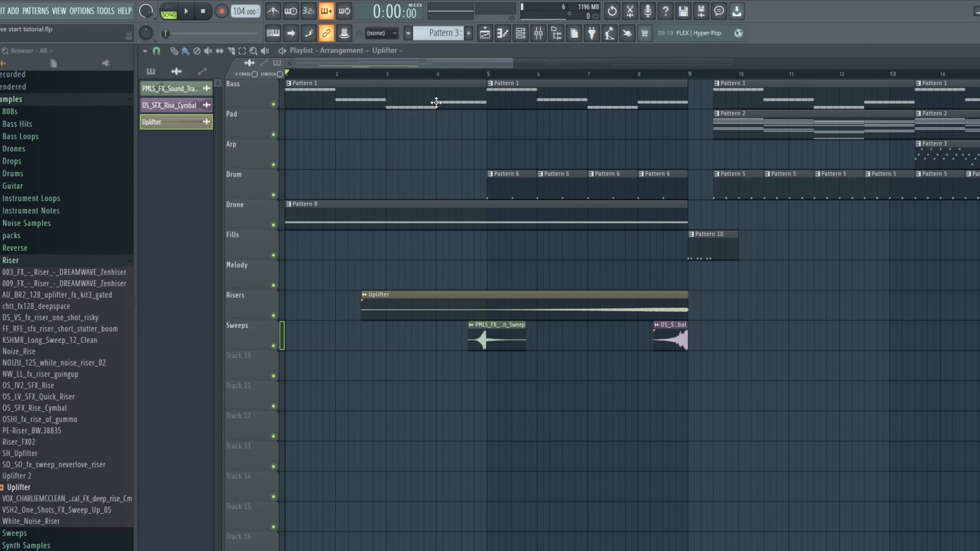
click(438, 75)
key(space)
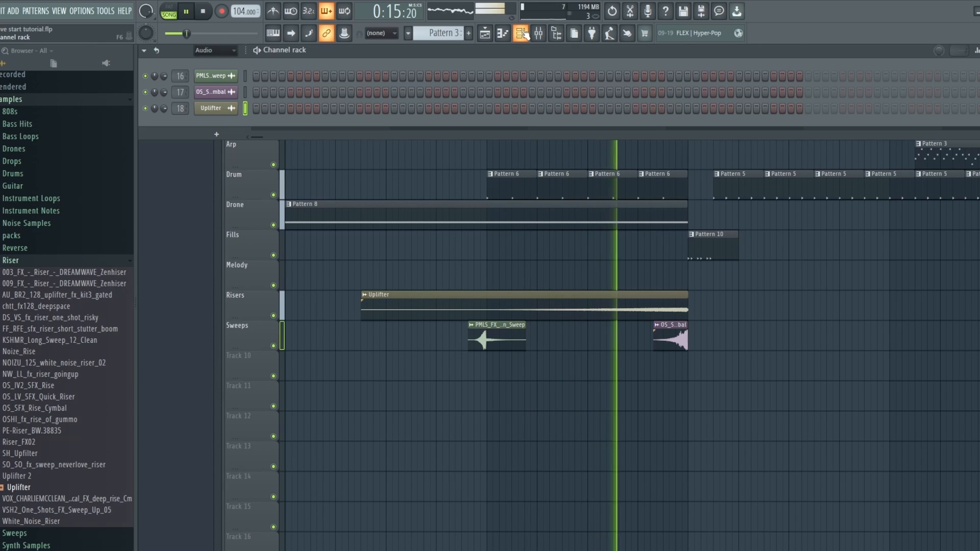
Step: Lower the mixer faders of Sweep 1 and the Uplifter's track 18 while auditioning the intro
click(523, 34)
key(space)
click(539, 34)
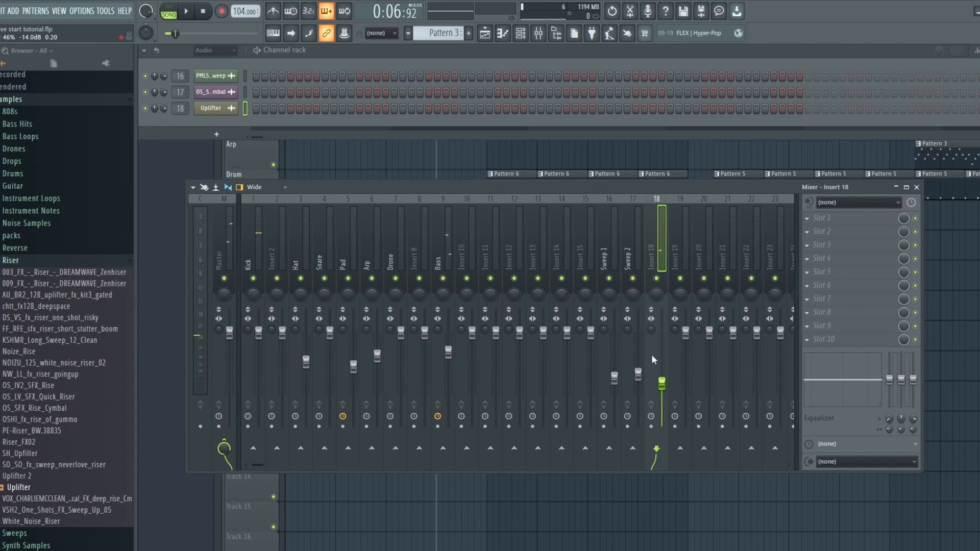
key(F5)
key(space)
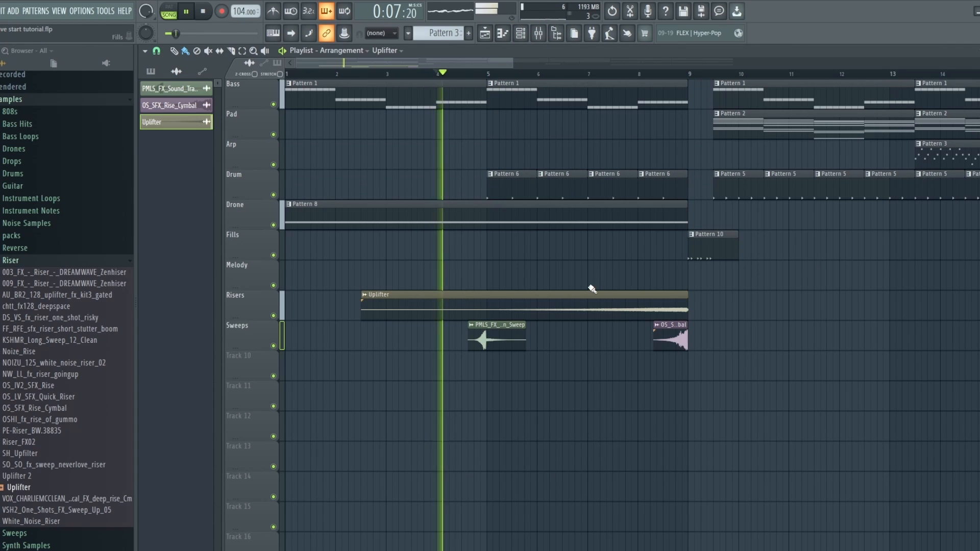
key(F9)
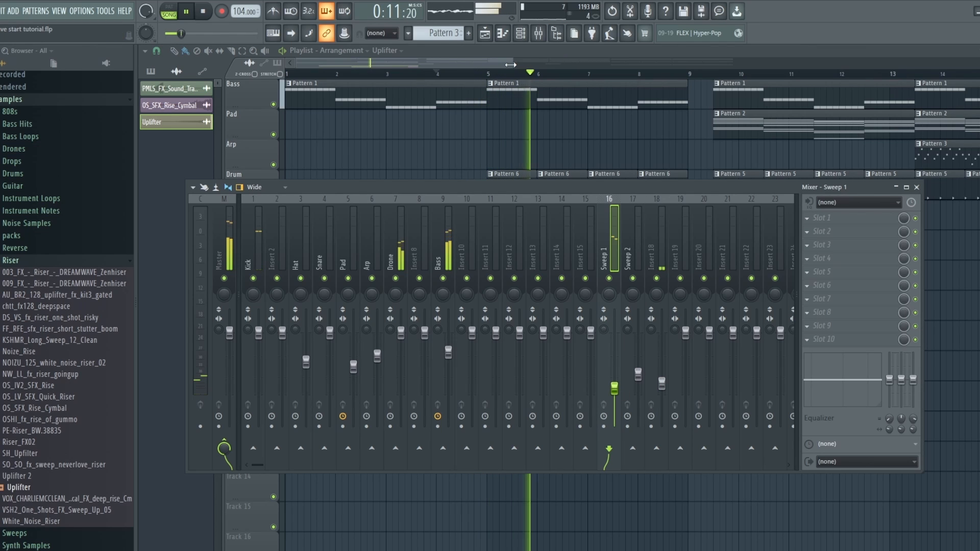
drag(662, 385, 662, 401)
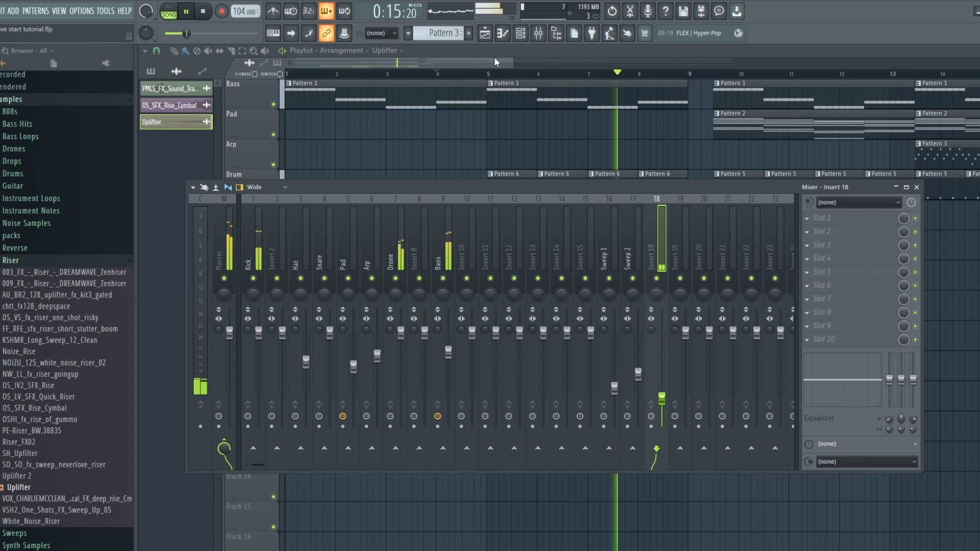
Step: Listen through the bar 9 transition into the pad section, and stop playback
drag(495, 56, 531, 57)
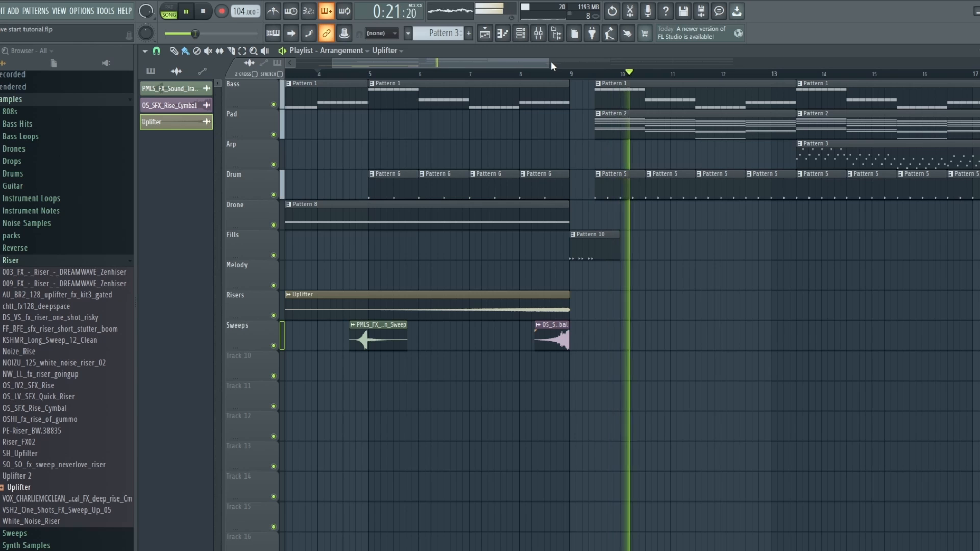
drag(550, 61, 597, 62)
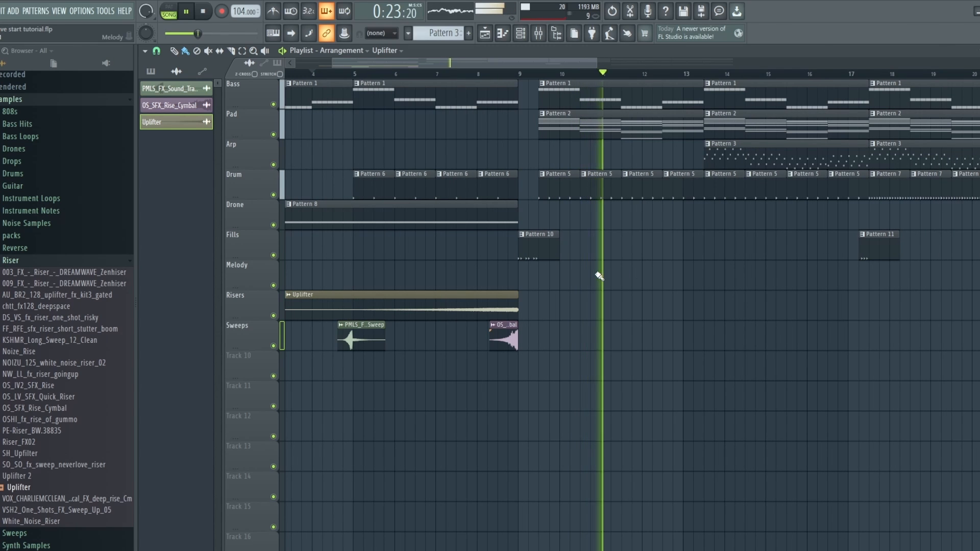
key(space)
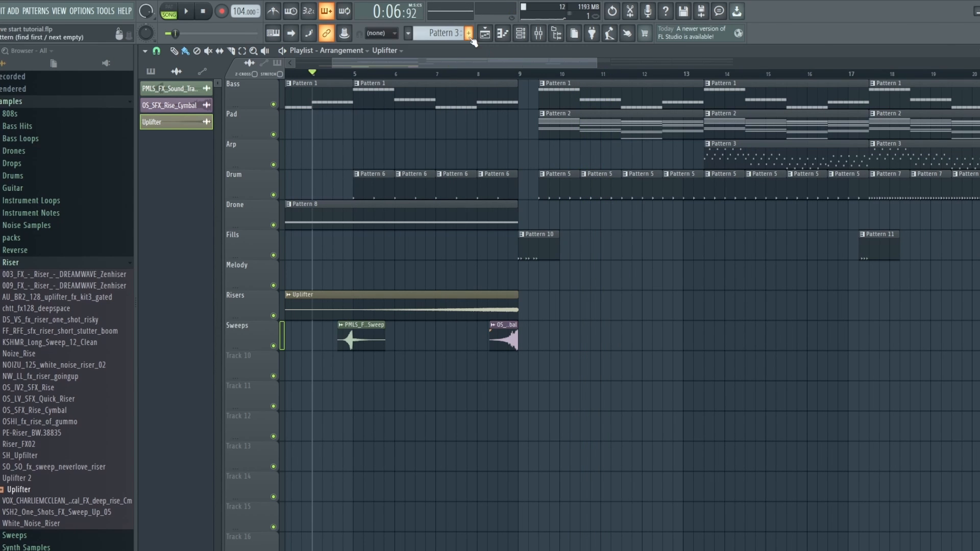
Step: Remove the eighth-step hit from the NW_LL channel in Pattern 10 and return to the playlist
click(447, 30)
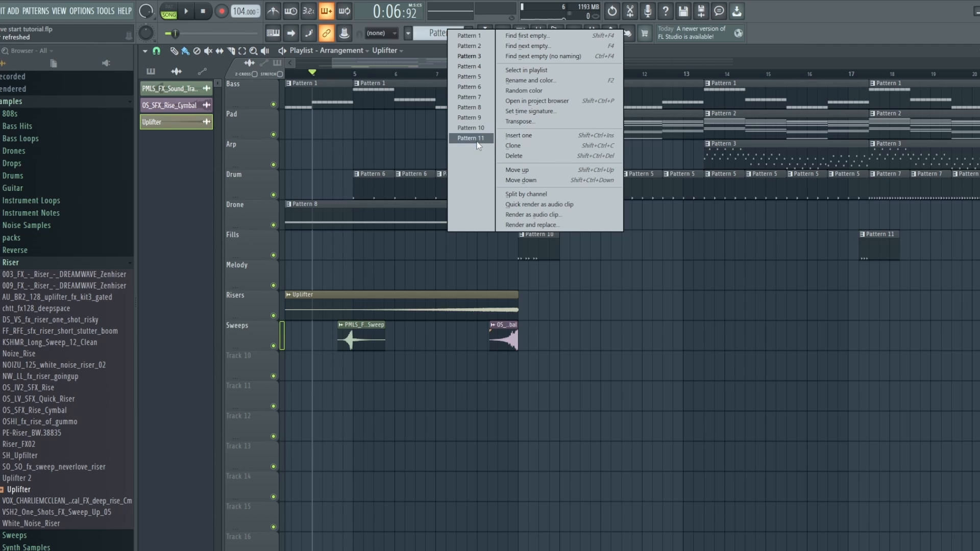
click(479, 127)
click(520, 33)
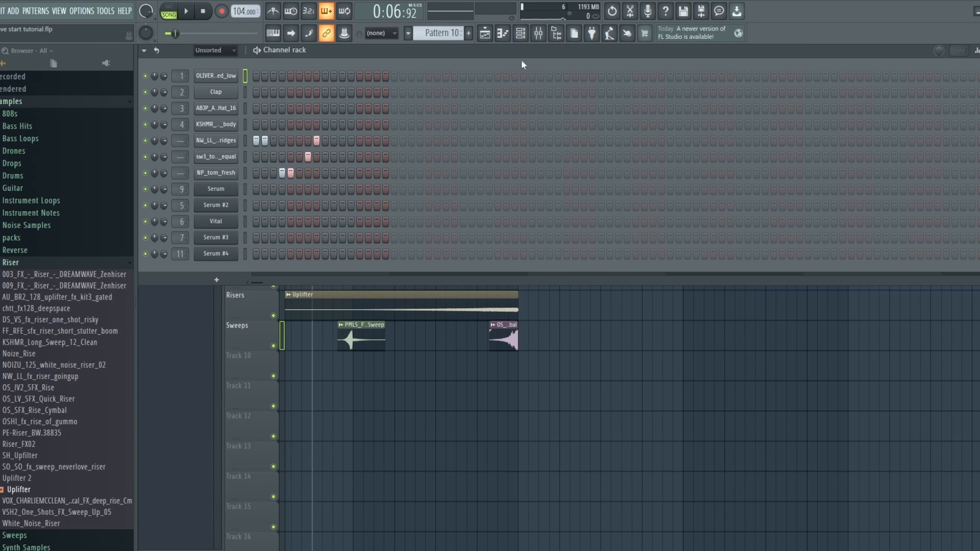
click(318, 139)
click(485, 33)
Step: Play the song from just before bar 9 to check the edited fill and the sections that follow
click(519, 75)
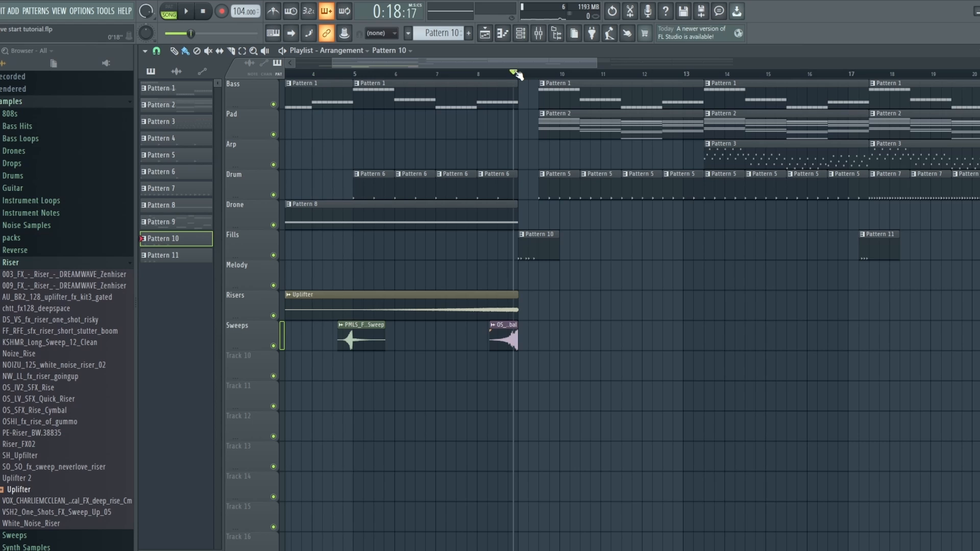
key(space)
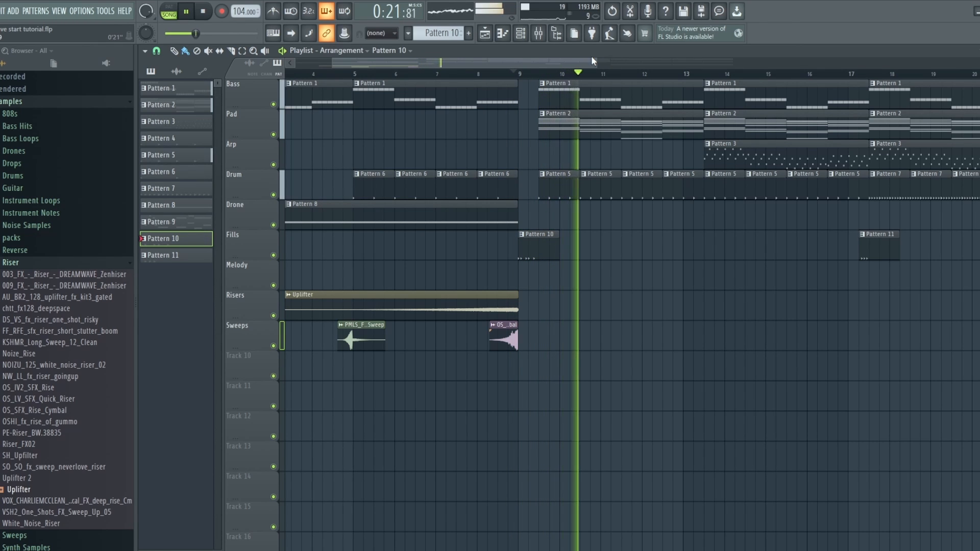
drag(598, 60, 676, 60)
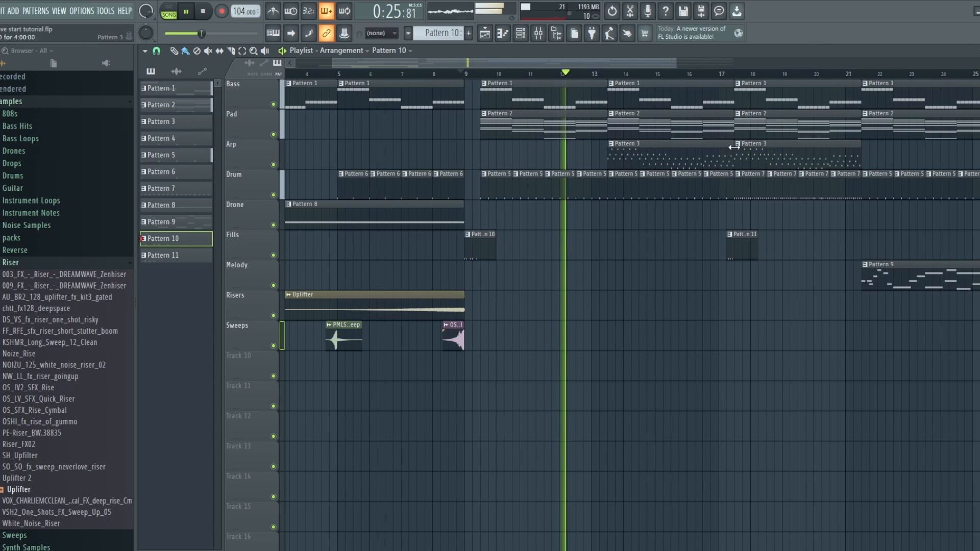
drag(676, 60, 717, 63)
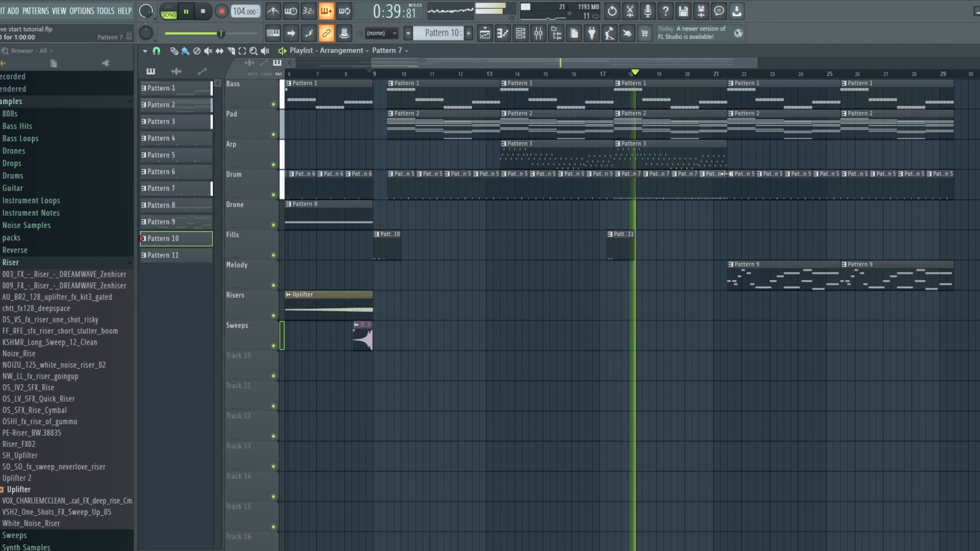
Step: Try to trim the end of the last Pattern 7 clip on the Drum track, just after bar 21
drag(727, 174, 720, 175)
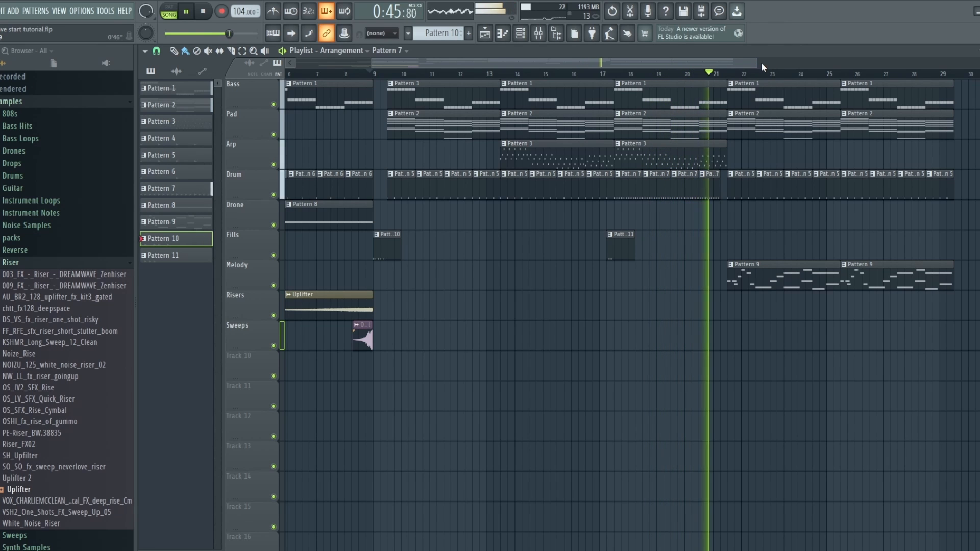
key(space)
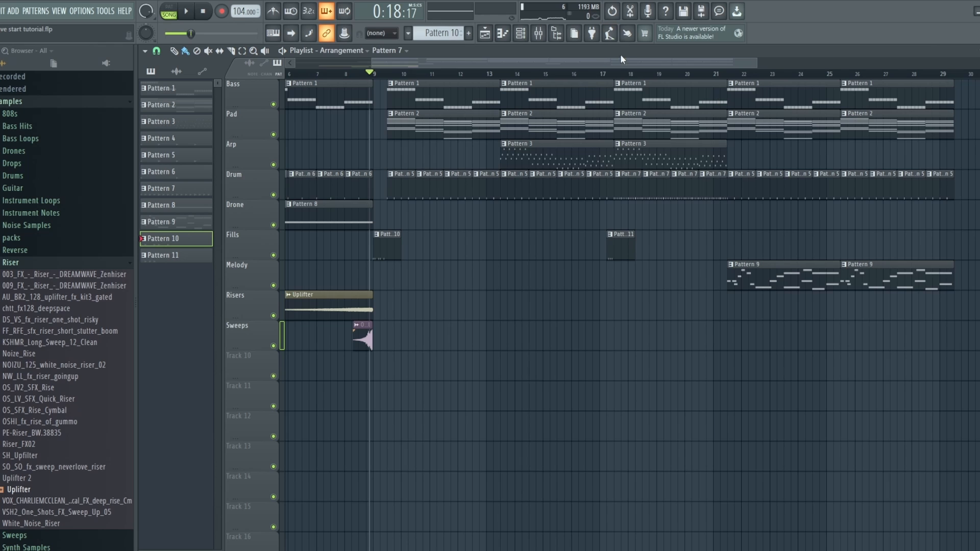
Step: Replay the intro from just before bar 5 and review the riser and sweep levels in the mixer
drag(620, 59, 505, 69)
click(392, 74)
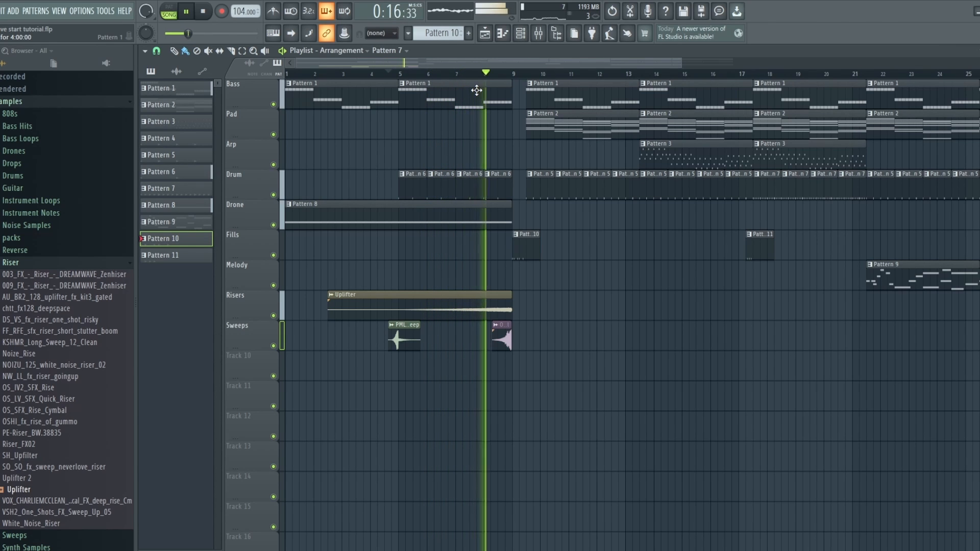
key(space)
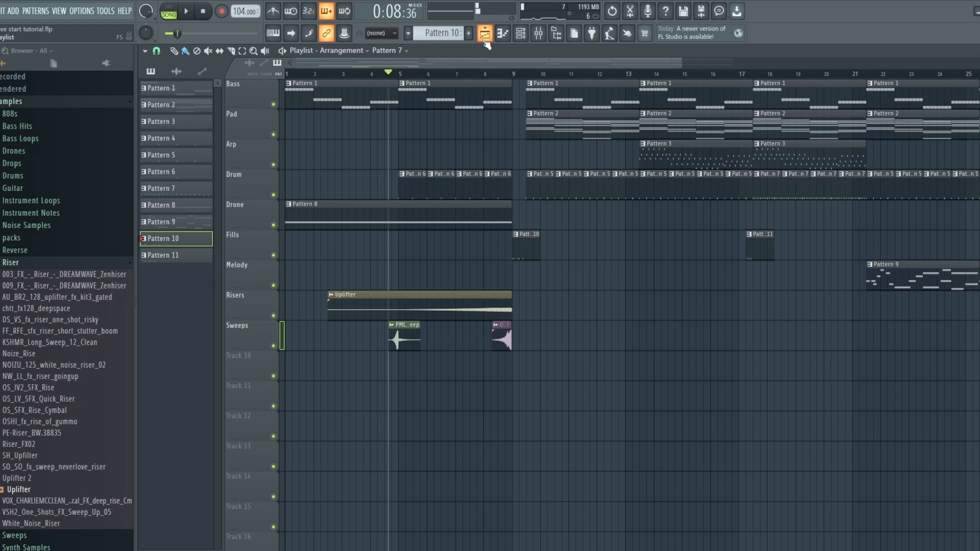
click(538, 38)
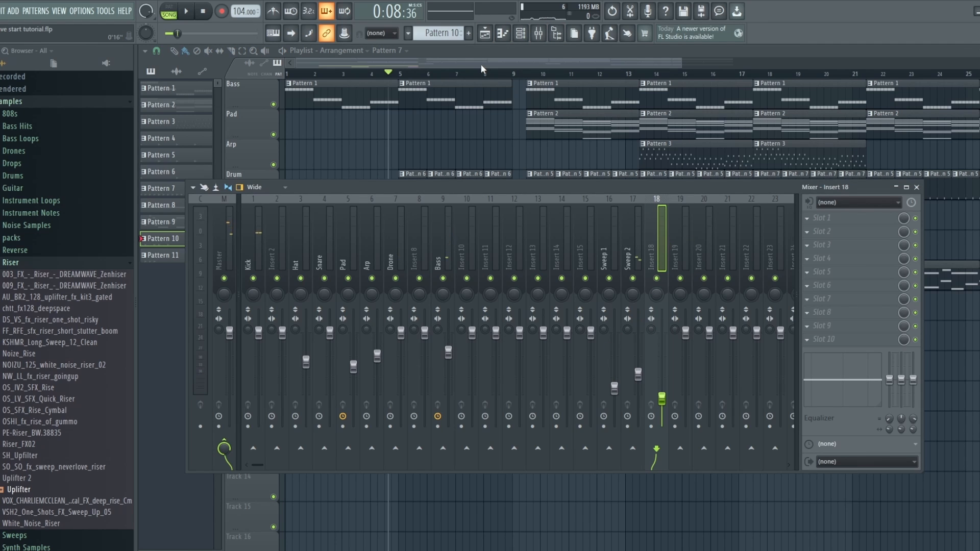
key(F9)
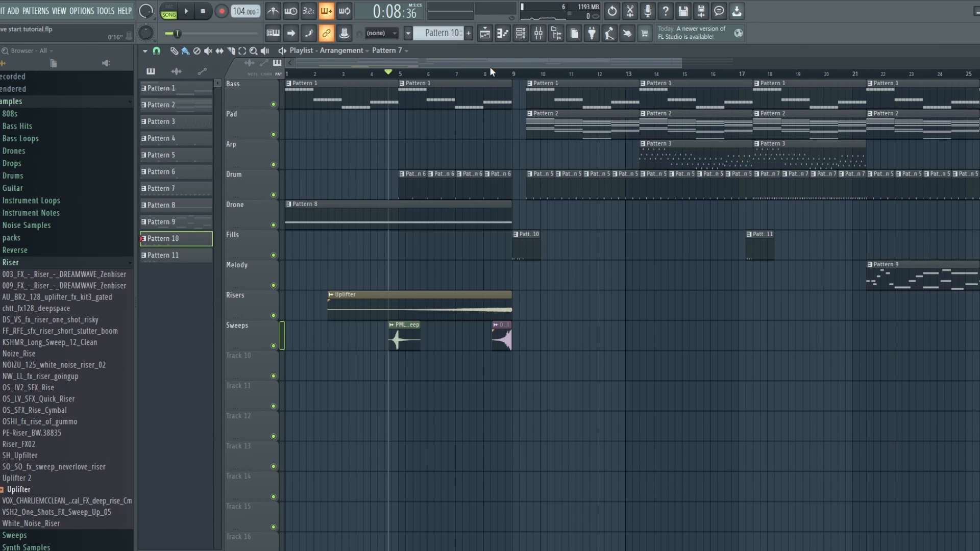
Step: Replace the Uplifter channel's sample with DS_VS_fx_riser_one_shot_risky and move its clip on the Risers track to end around bar 9
click(46, 368)
click(45, 321)
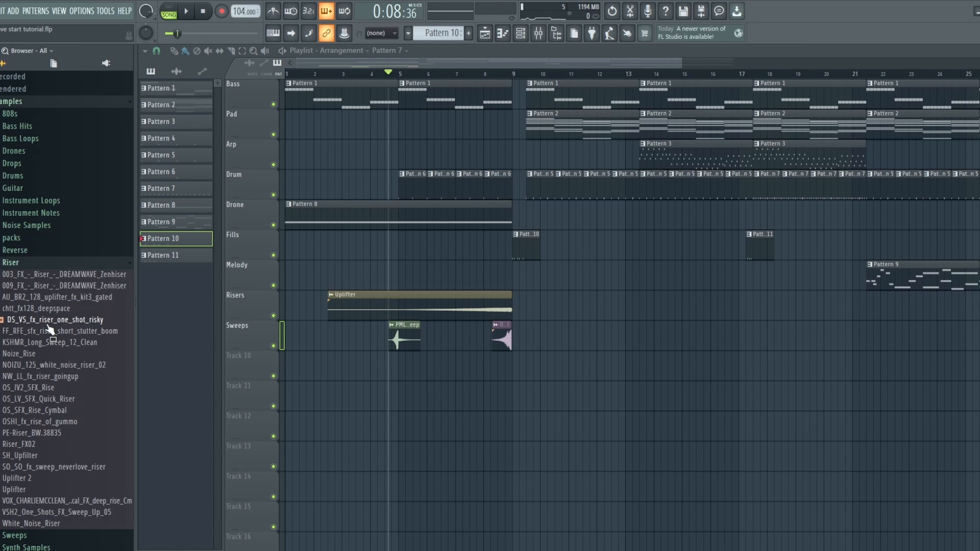
click(521, 33)
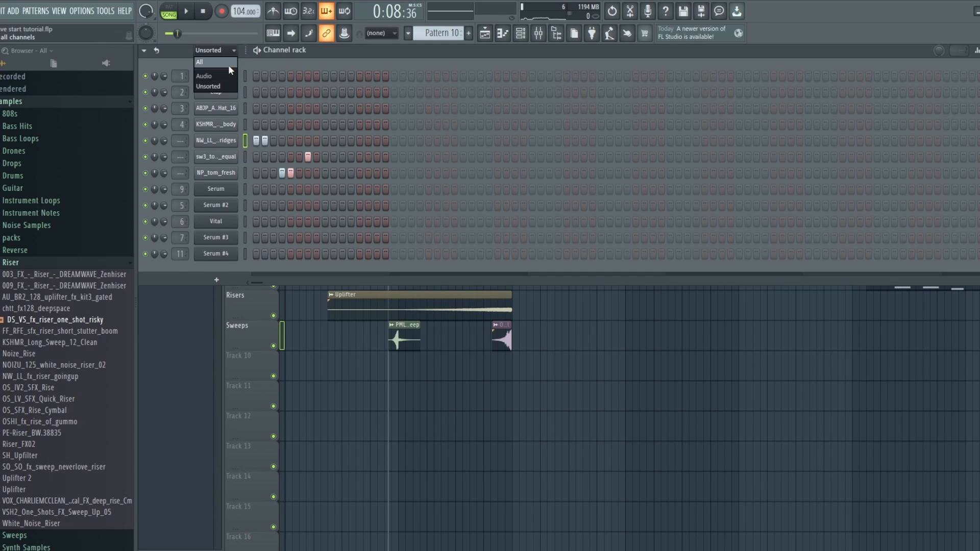
click(228, 64)
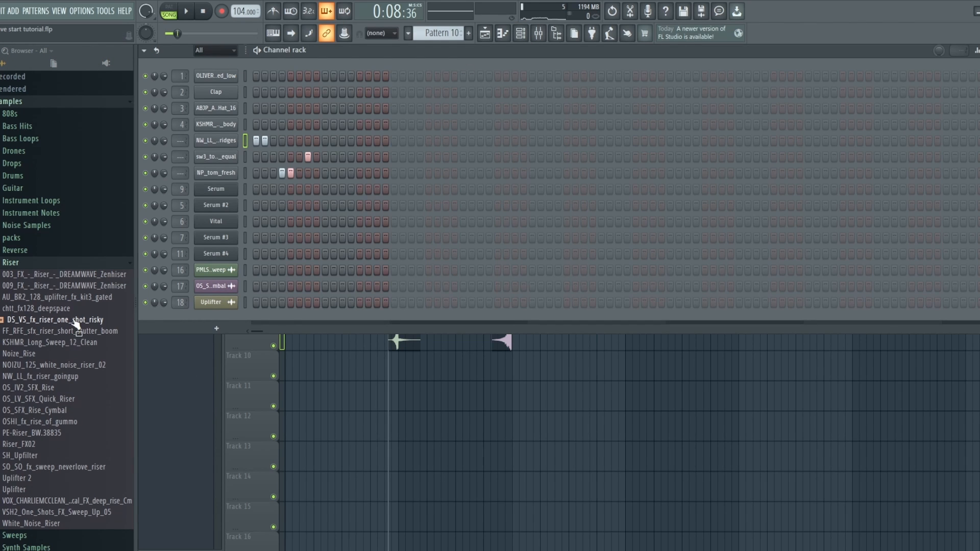
drag(77, 324, 201, 306)
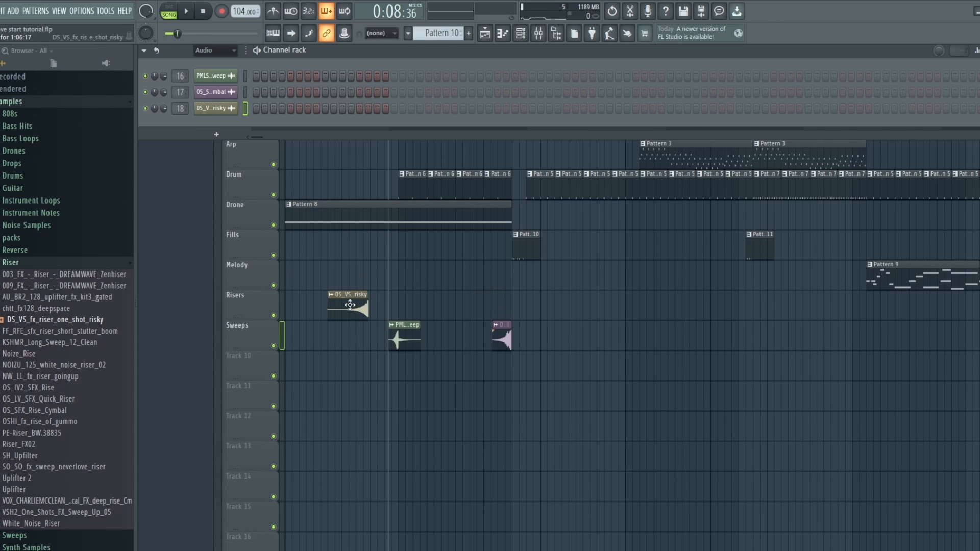
drag(350, 305, 493, 305)
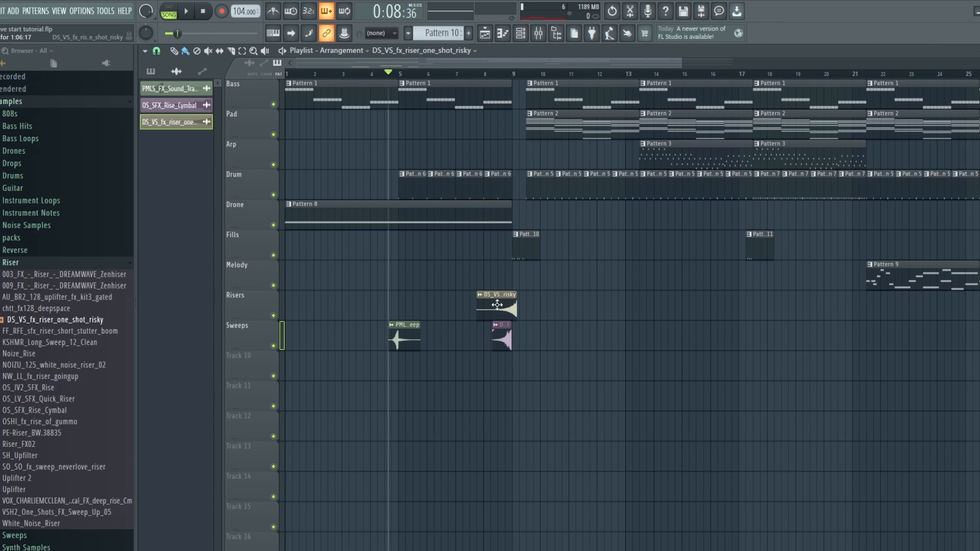
Step: Play the song from just after bar 7 to audition the new riser through the bar 9 transition
click(462, 75)
key(space)
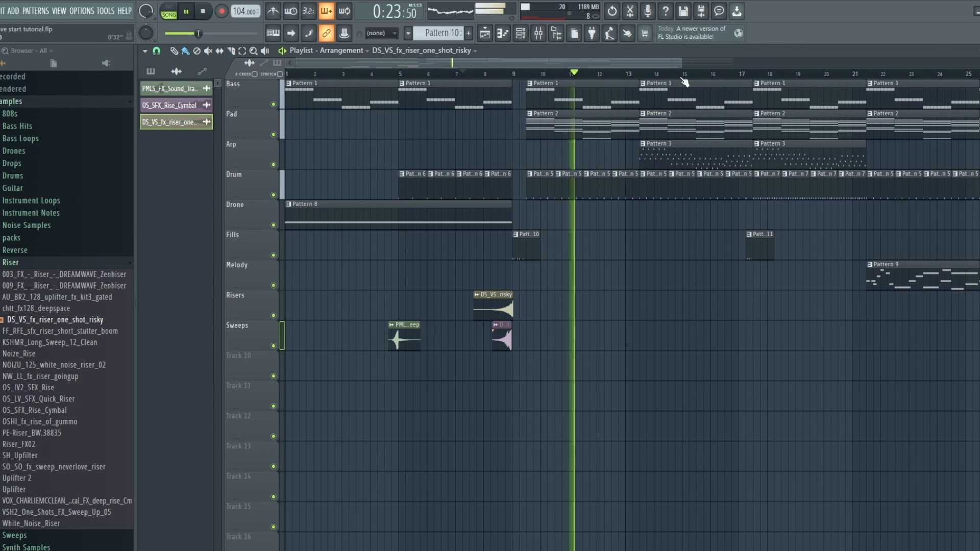
drag(679, 66, 787, 67)
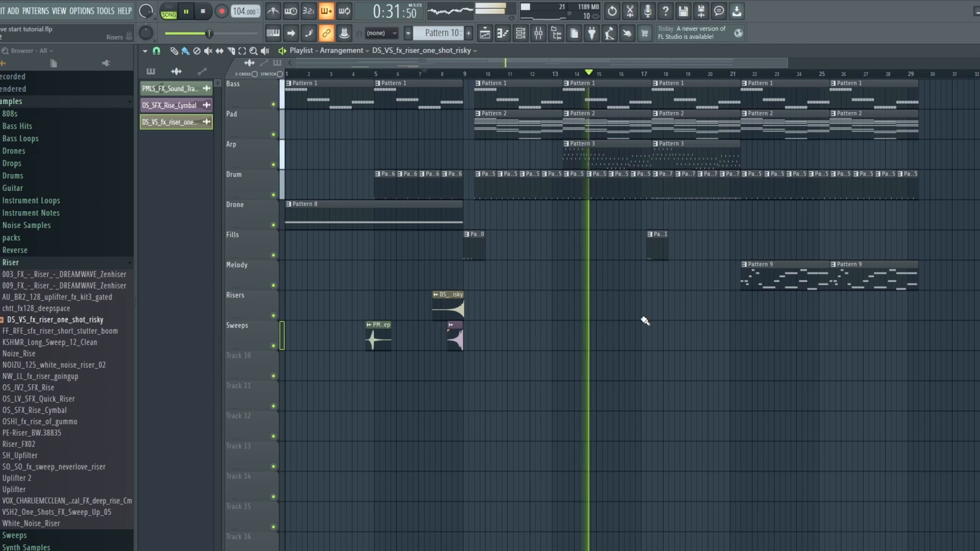
key(space)
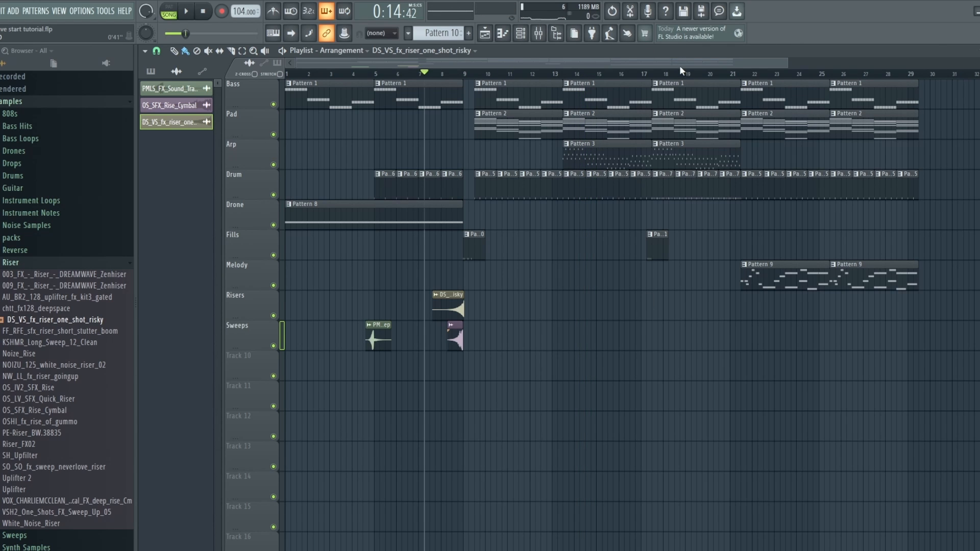
Step: Play the song from just after bar 20 to hear the transition into the melody section
drag(679, 63, 725, 63)
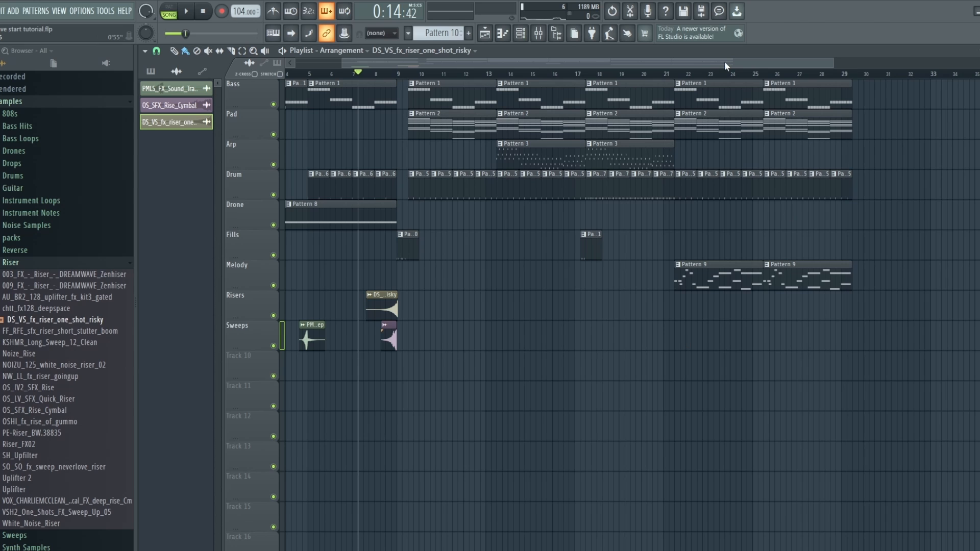
click(652, 74)
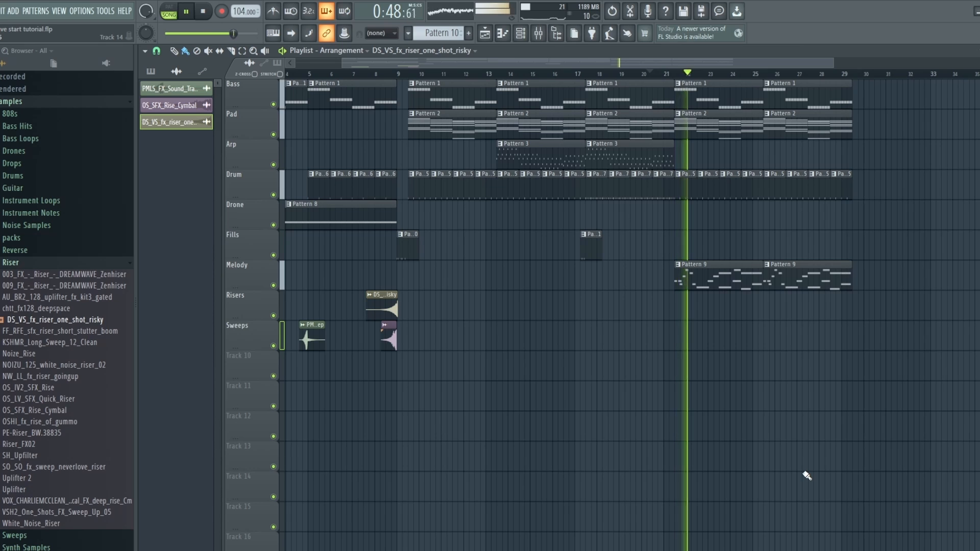
Step: Trim the second Pattern 3 clip on the Arp track and the Drum clip below it to end at bar 21, and audition the gap
key(space)
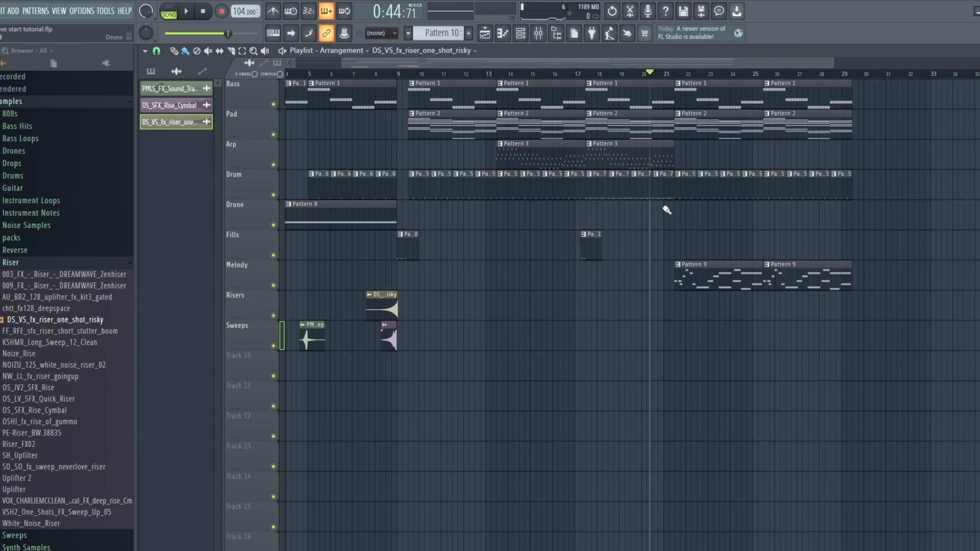
drag(667, 210, 657, 152)
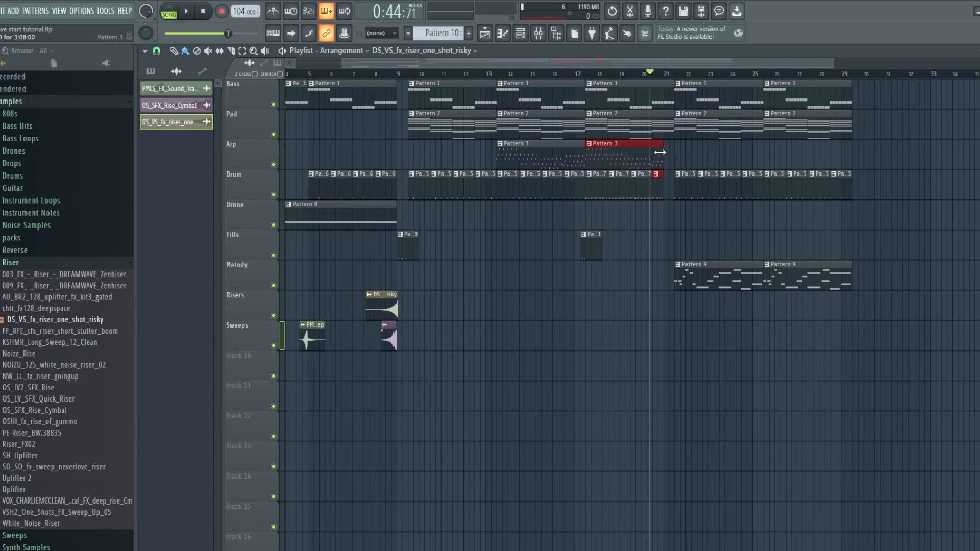
click(642, 74)
key(space)
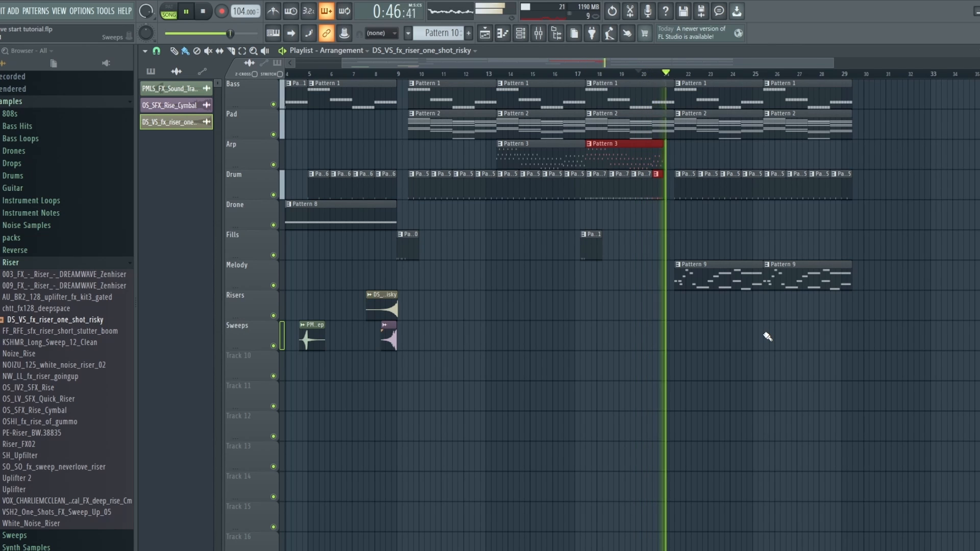
key(space)
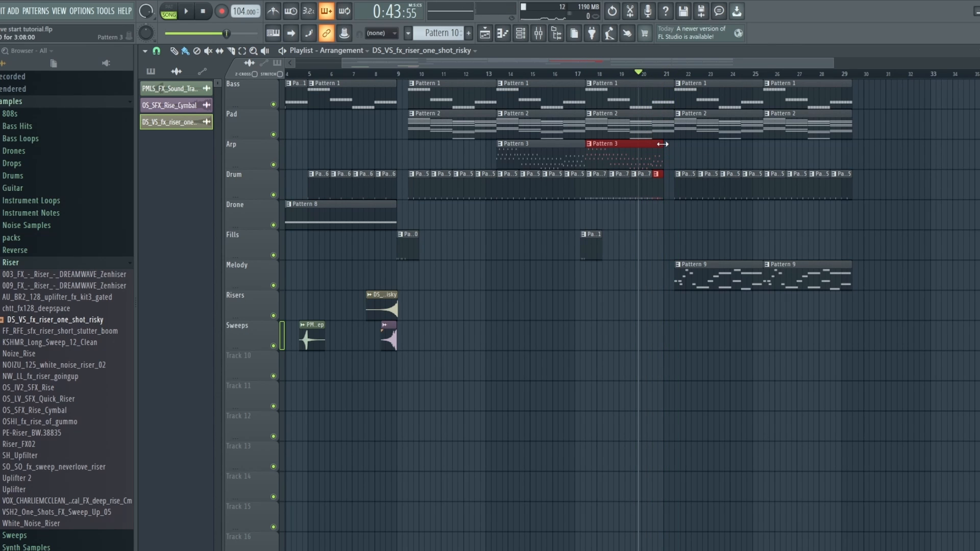
Step: Extend the trimmed Arp and Drum clips to end about a quarter bar past bar 21, and play the transition into the melody section
drag(663, 144, 668, 144)
key(space)
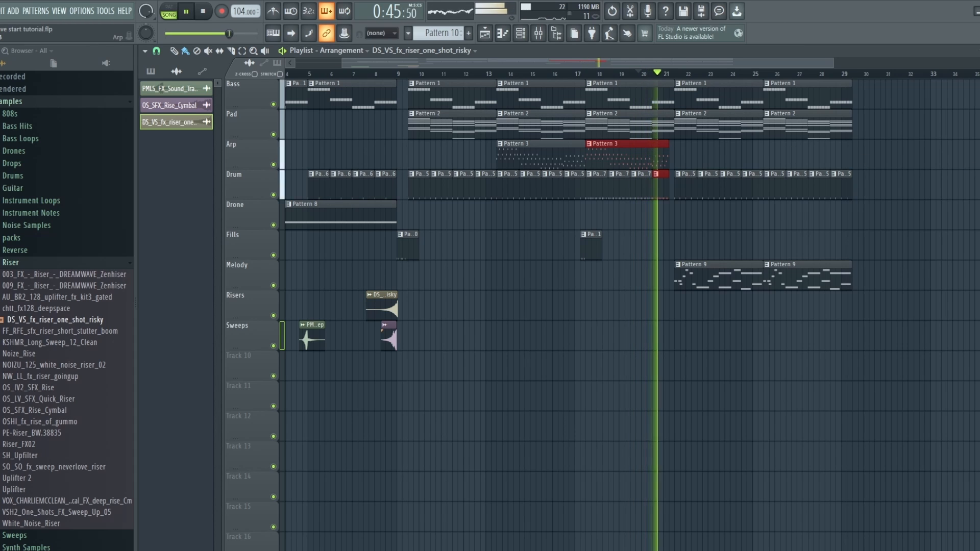
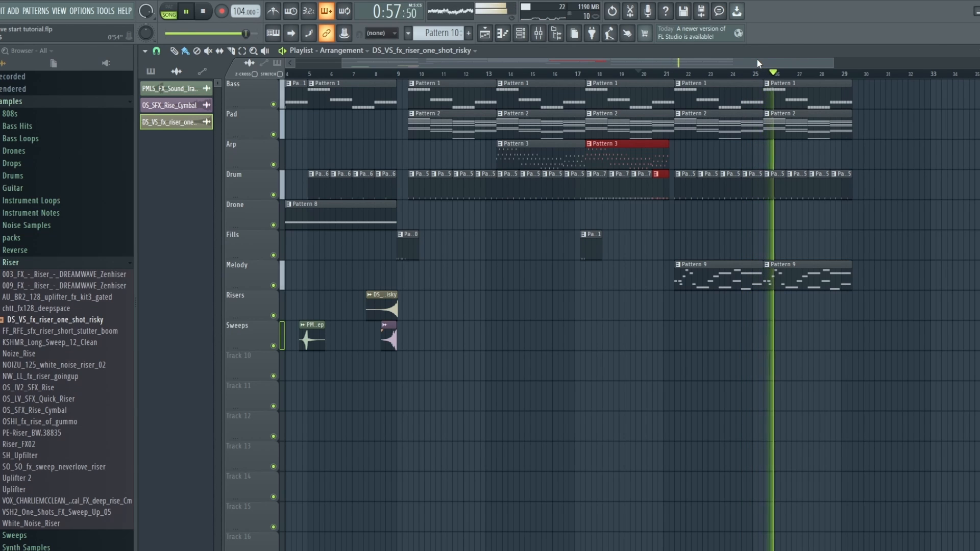
key(space)
Step: Copy the first Pattern 3 clip on the Arp track to line up above the second Pattern 9 melody clip
click(546, 151)
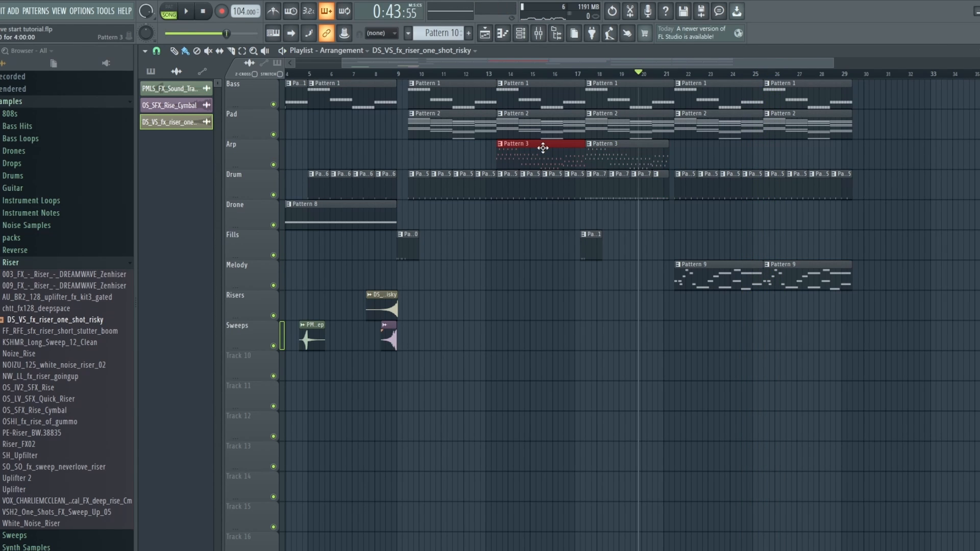
drag(542, 149, 809, 153)
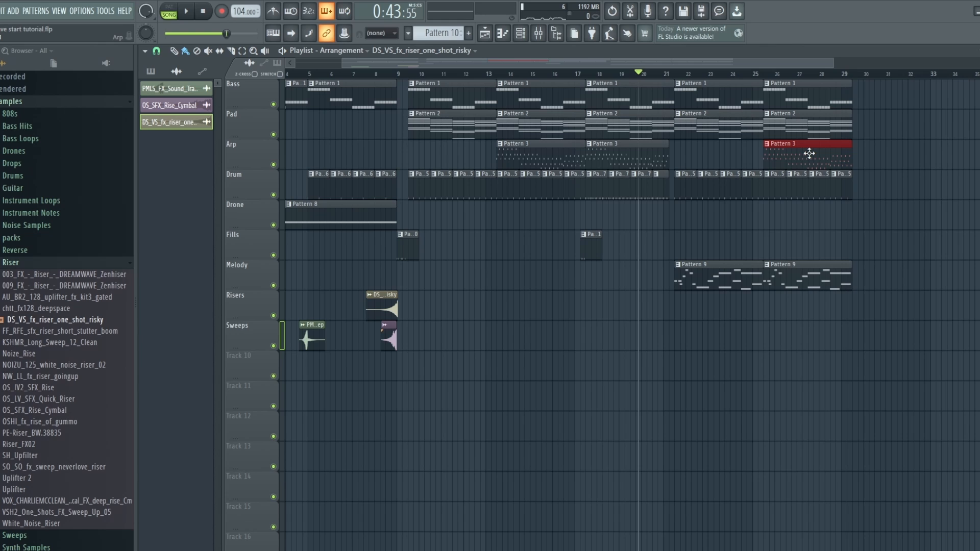
Step: Play the arrangement's final section from around bar 25 to check how it ends, and return the playhead there
click(756, 74)
key(space)
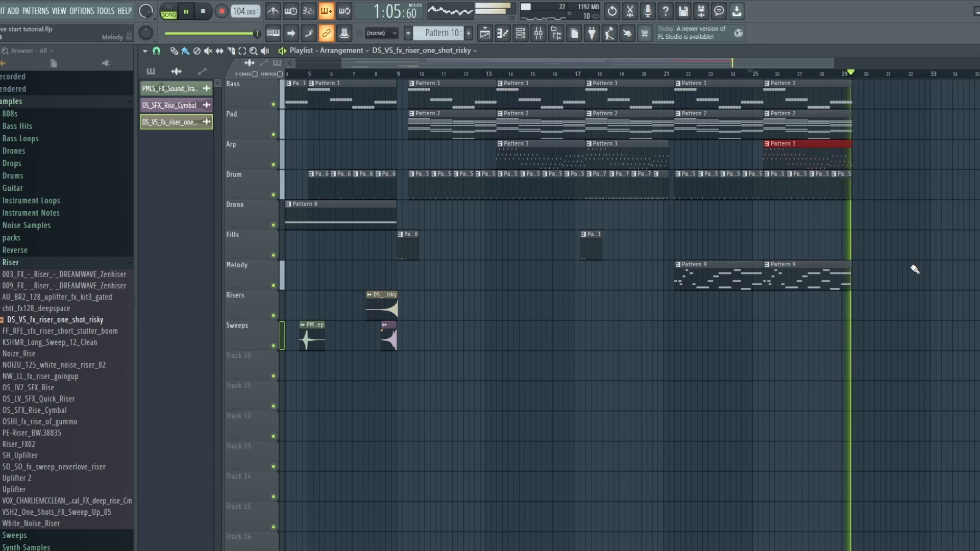
key(space)
click(750, 74)
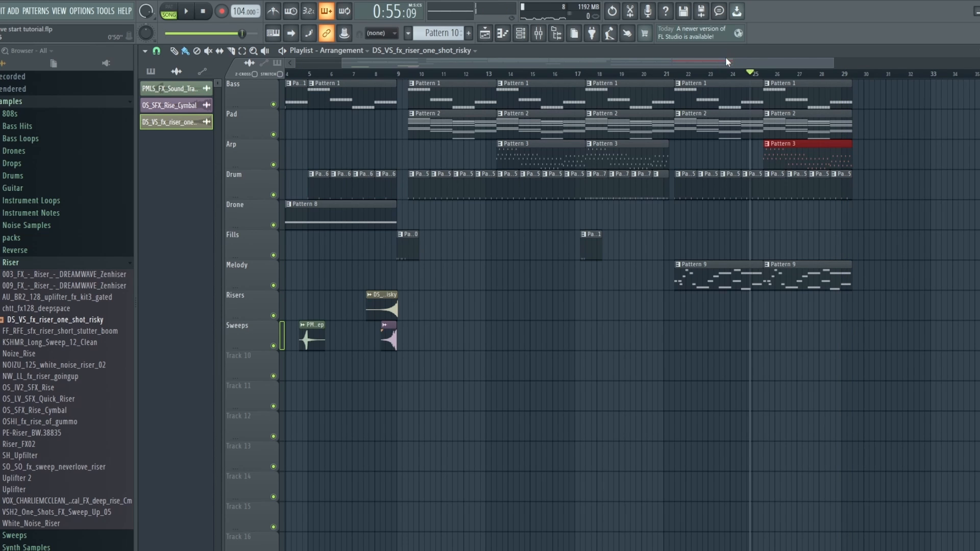
Step: Duplicate the last Pattern 1 clip on the Bass track and place the copy directly after it, past bar 29
drag(728, 62, 801, 62)
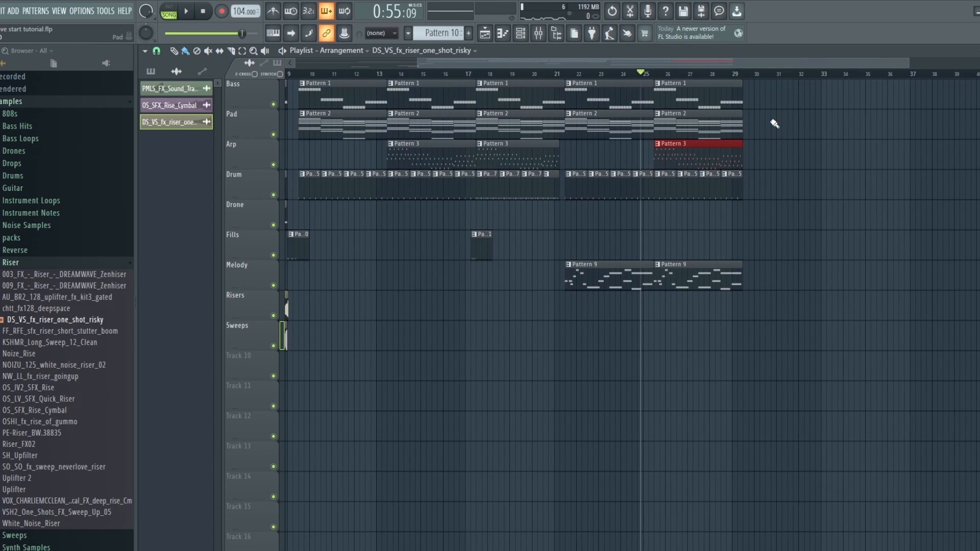
click(689, 100)
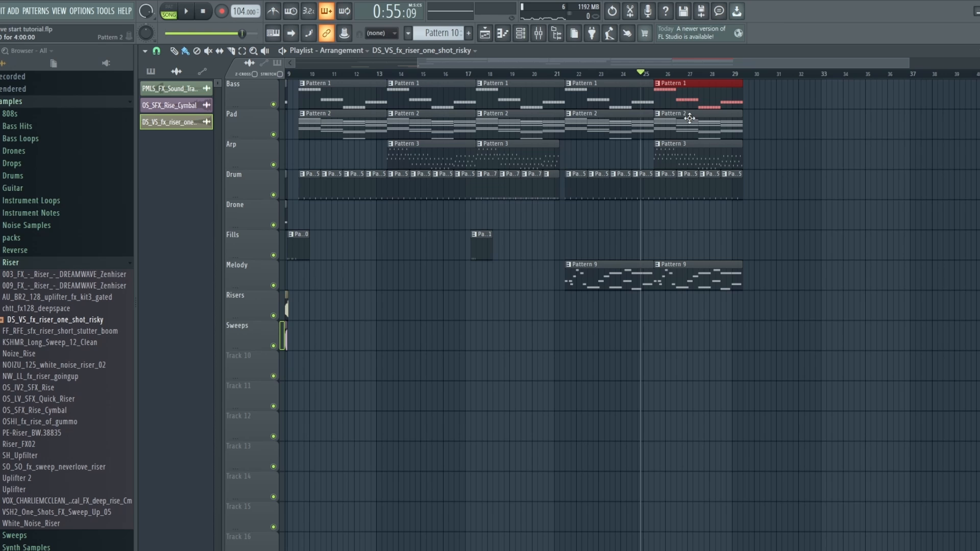
drag(687, 97, 774, 94)
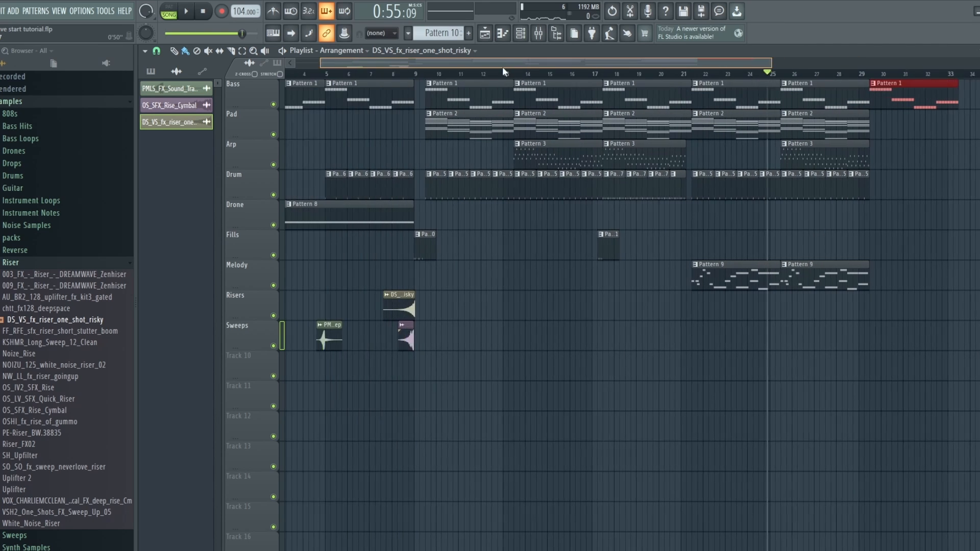
Step: Audition the lead-in to the melody from bar 17 and extend the second Arp Pattern 3 clip to where the melody starts
click(601, 75)
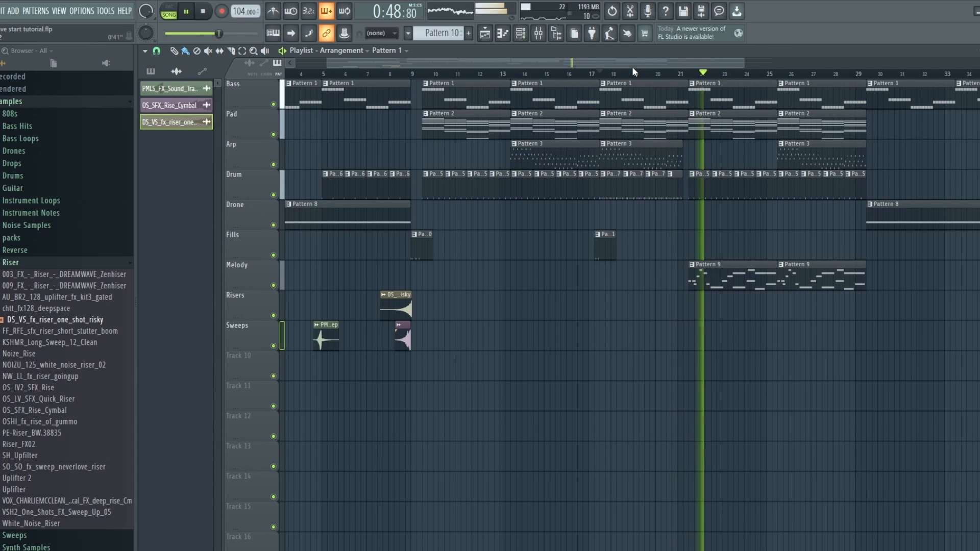
key(space)
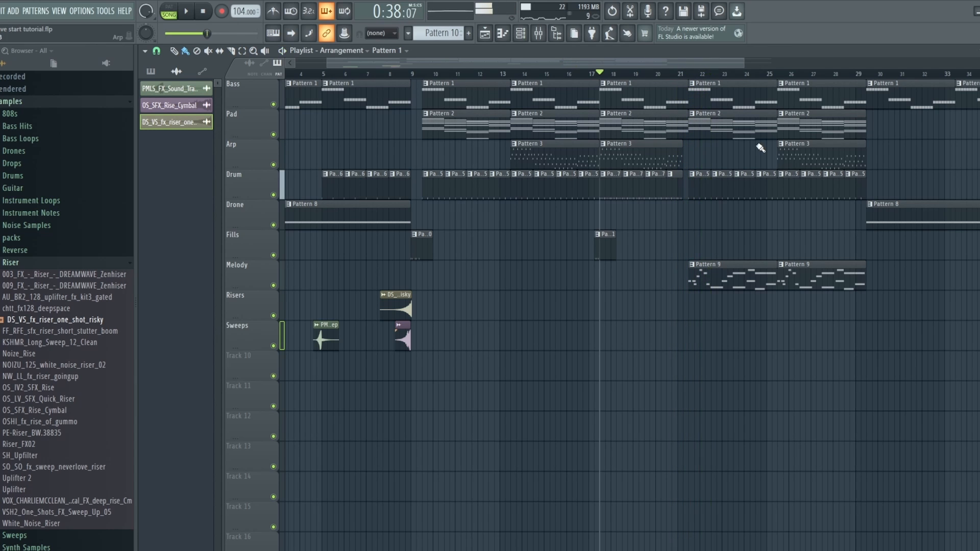
click(684, 146)
click(666, 74)
key(space)
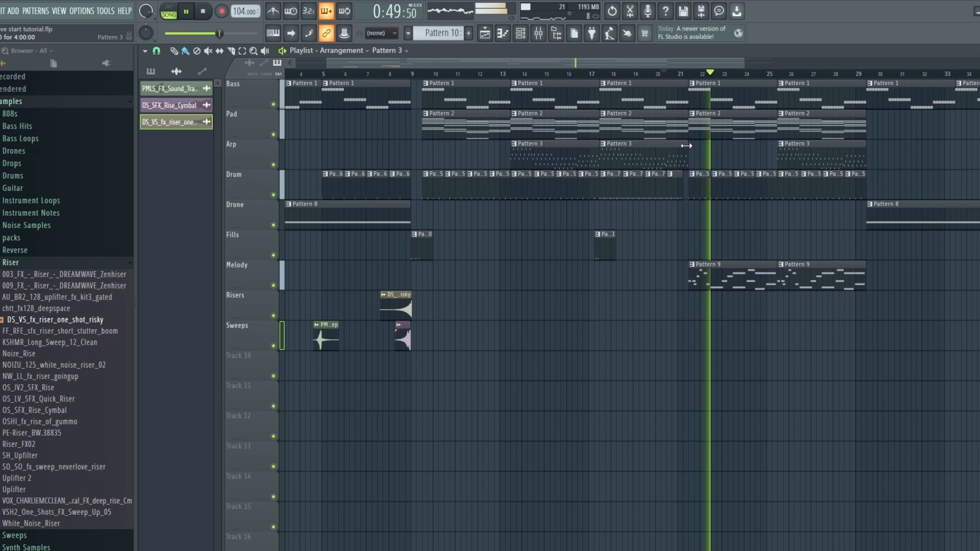
key(space)
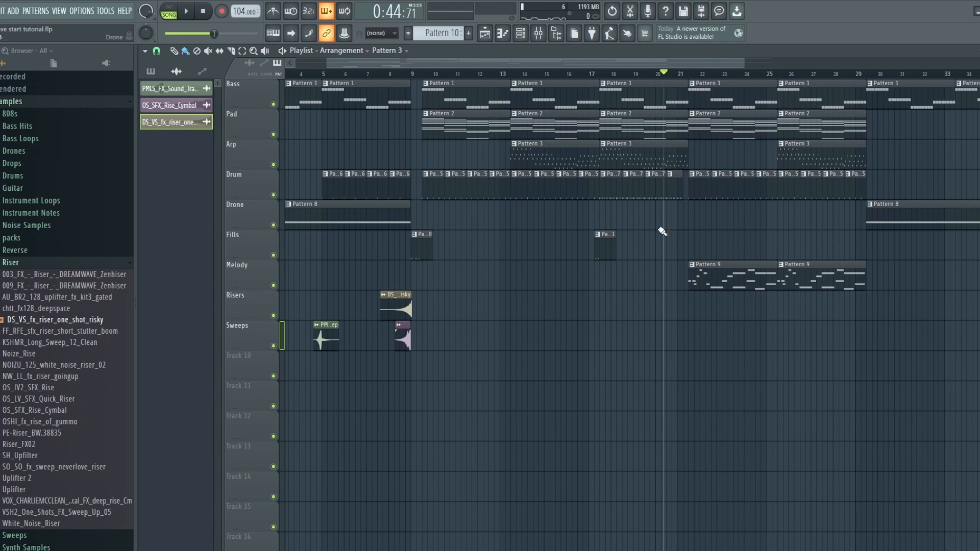
Step: Preview the NW_LL_fx_riser_goingup sample, then copy the OS_SFX_Rise_Cymbal clip to end at the melody's entrance and audition the transition
click(51, 378)
key(space)
key(space)
mouse_move(406, 341)
mouse_down()
mouse_move(700, 344)
mouse_move(685, 345)
mouse_up()
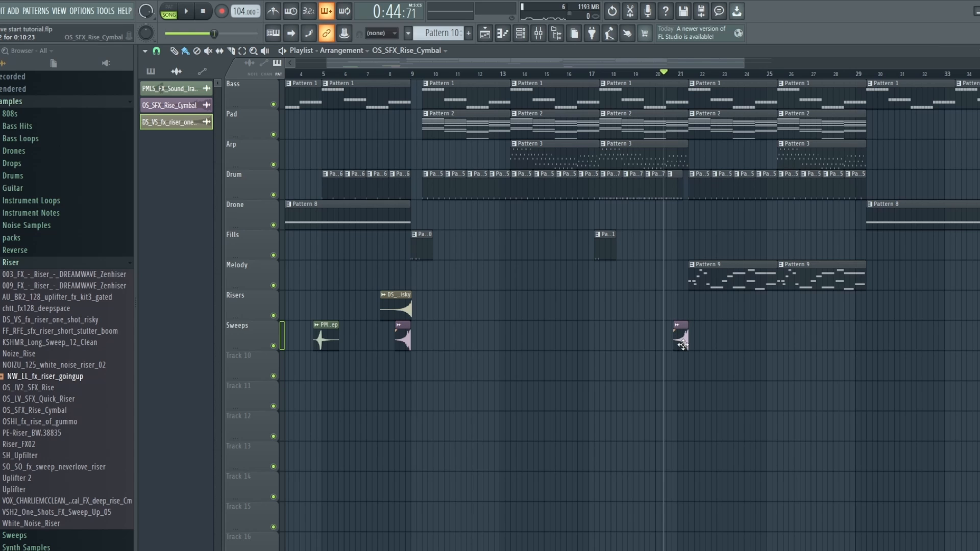
key(space)
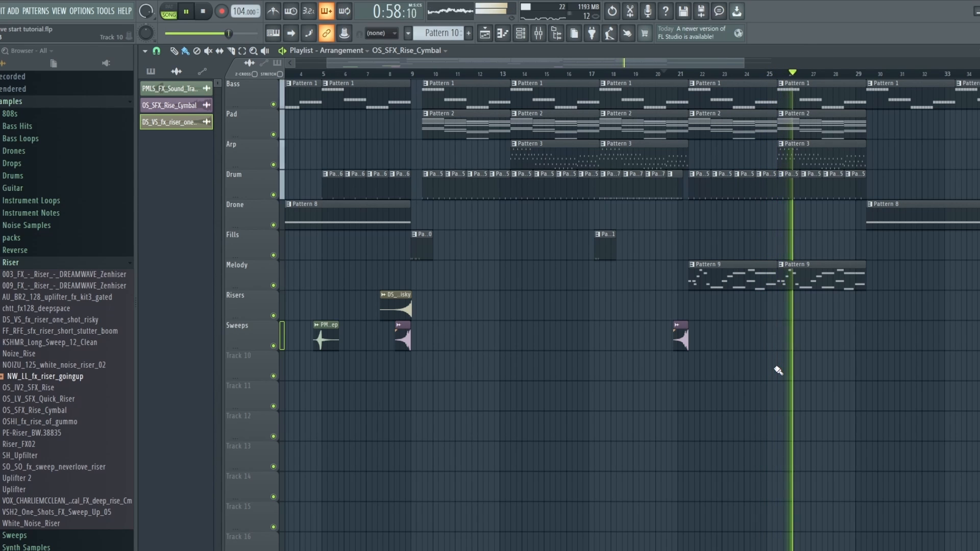
key(space)
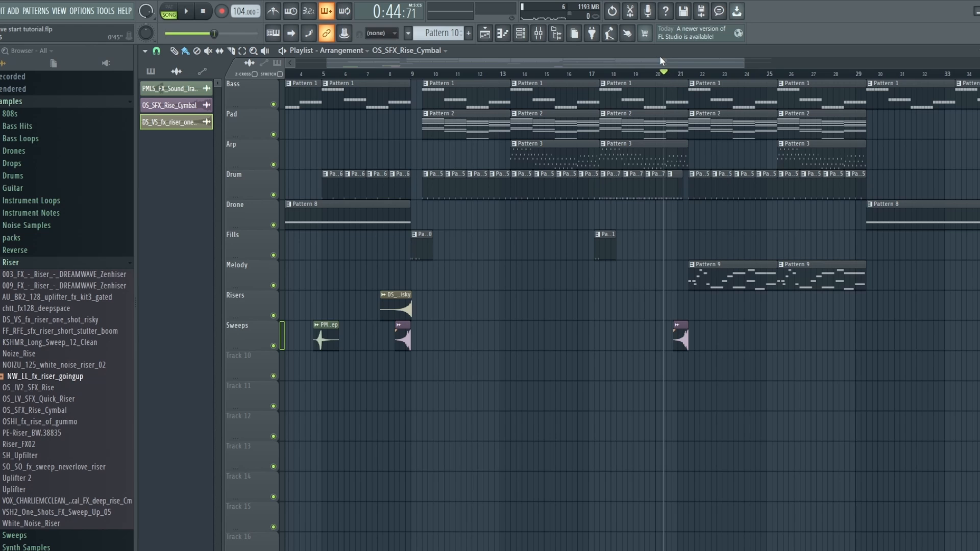
Step: Make Pattern 1 the active pattern and bring up the mixer
scroll(663, 58, left, 2)
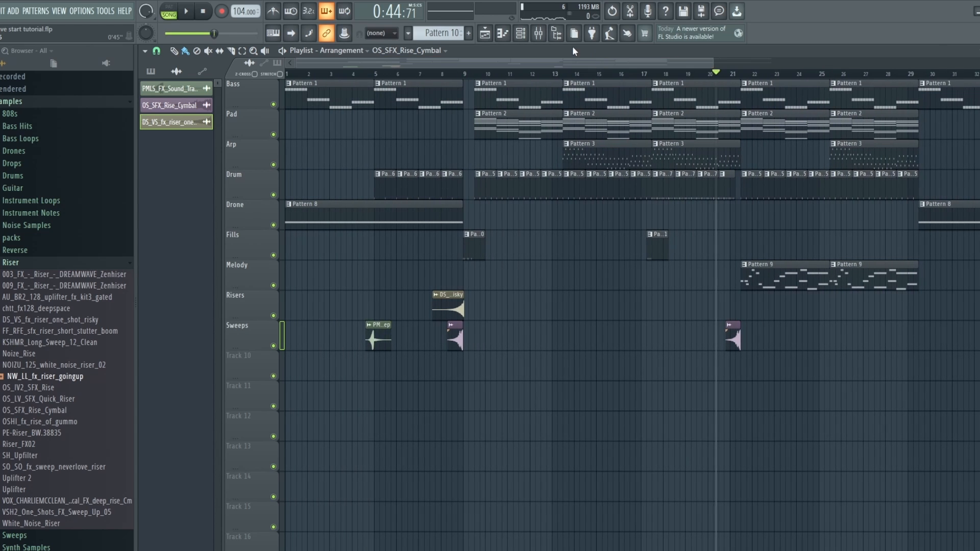
click(520, 33)
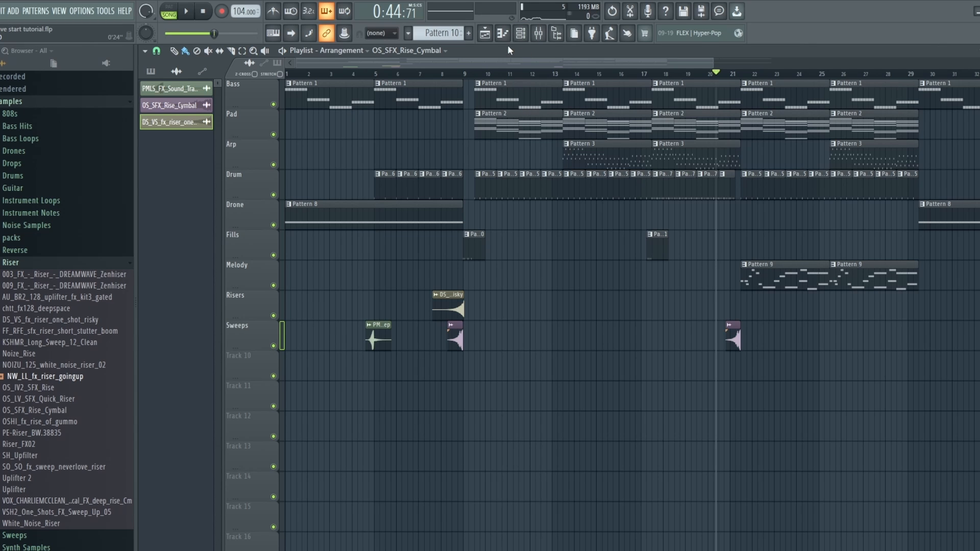
click(461, 32)
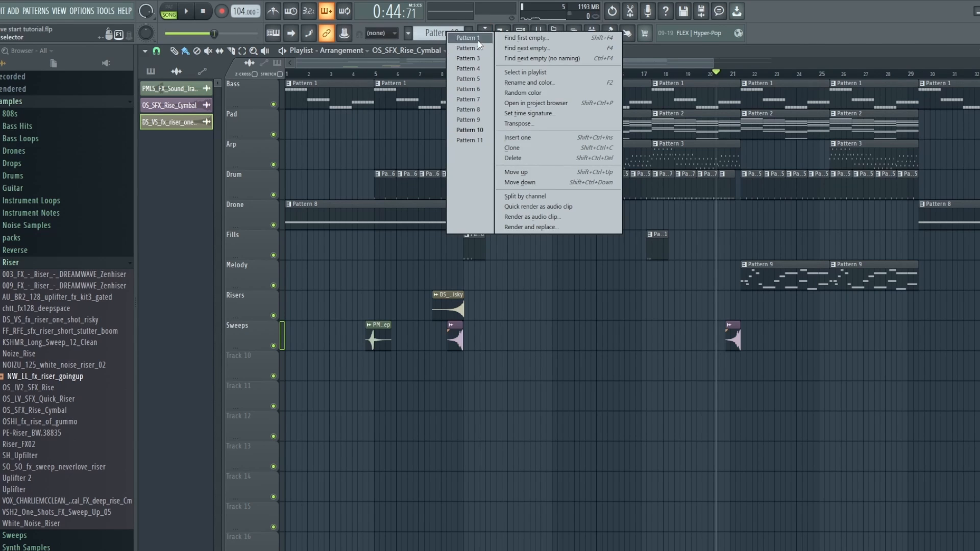
click(477, 40)
click(540, 36)
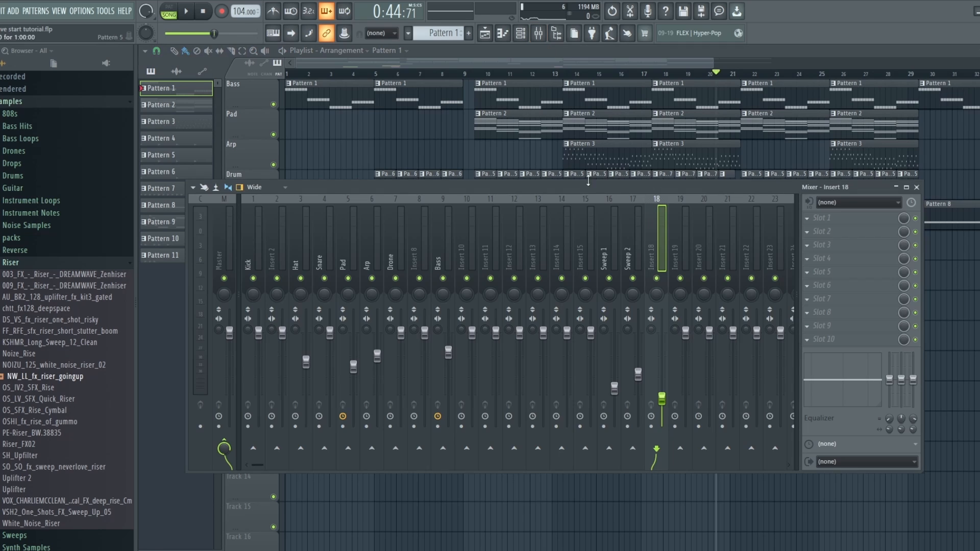
Step: Load Kickstart 2 into the first effect slot of the Bass mixer track
click(448, 241)
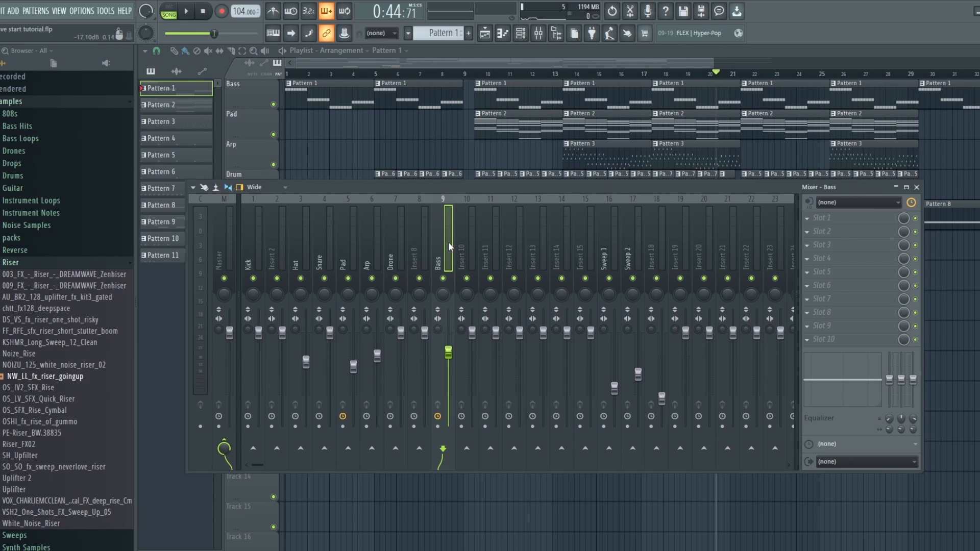
click(803, 217)
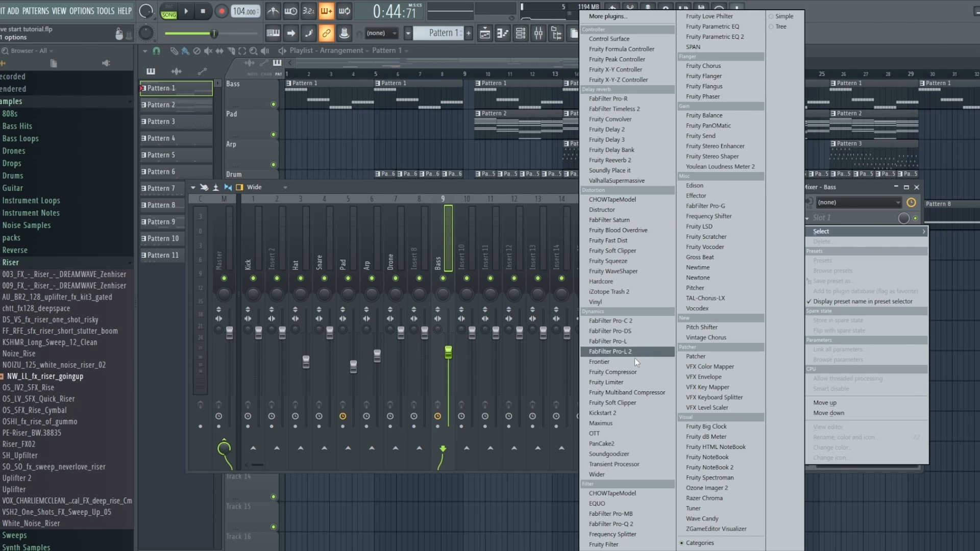
click(627, 415)
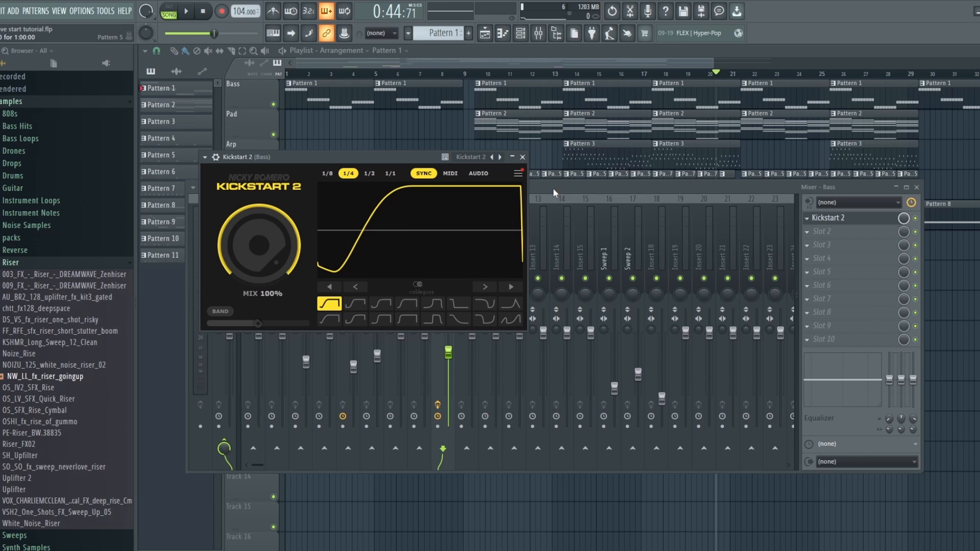
Step: Play Pattern 1 alone in pattern mode to compare the bass with Kickstart 2 enabled and bypassed
click(174, 11)
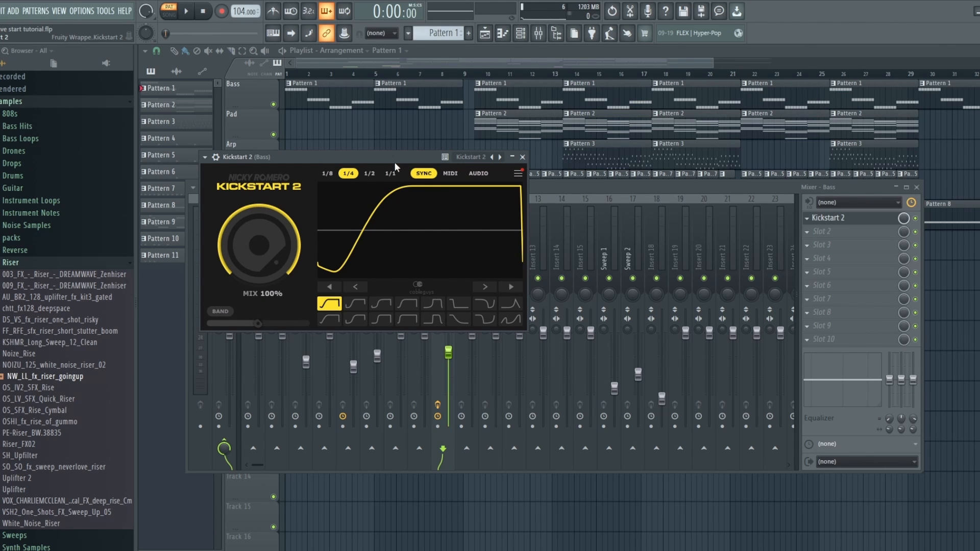
drag(395, 162, 574, 192)
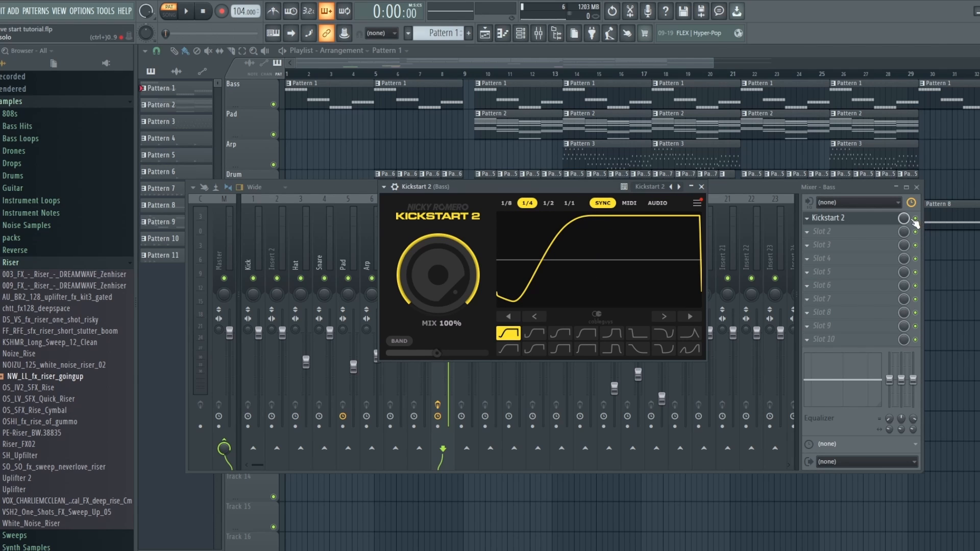
key(space)
key(Escape)
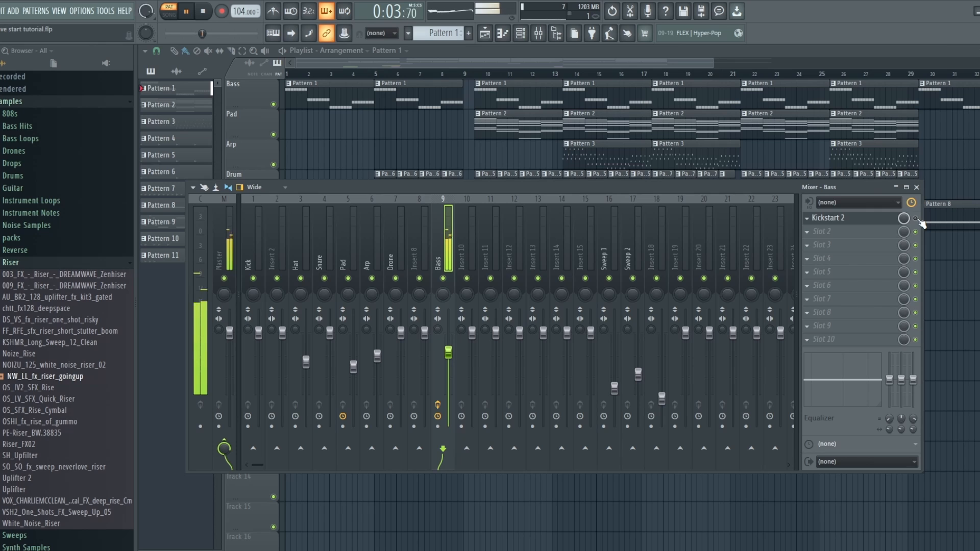
Step: Set the Kickstart 2 mix on the Bass track to 81%
click(839, 220)
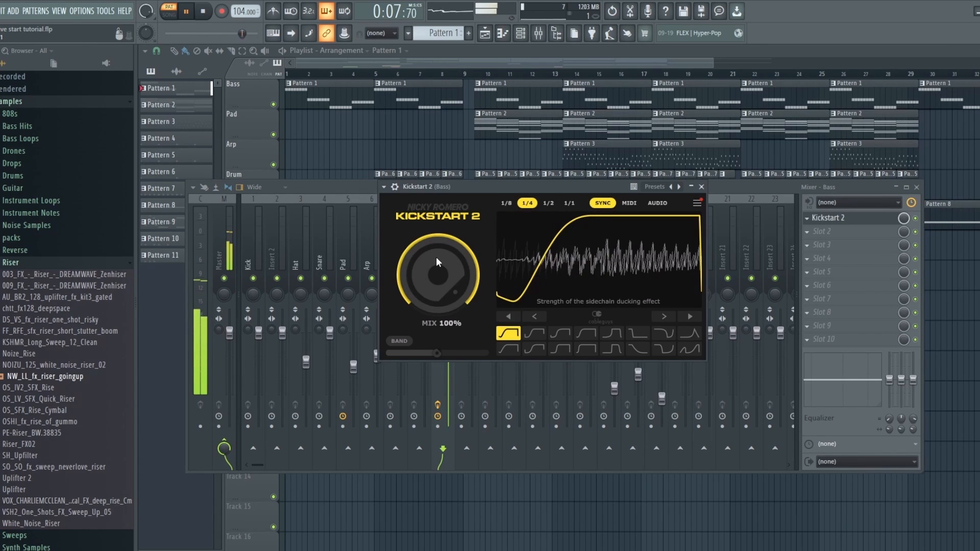
drag(436, 256, 436, 268)
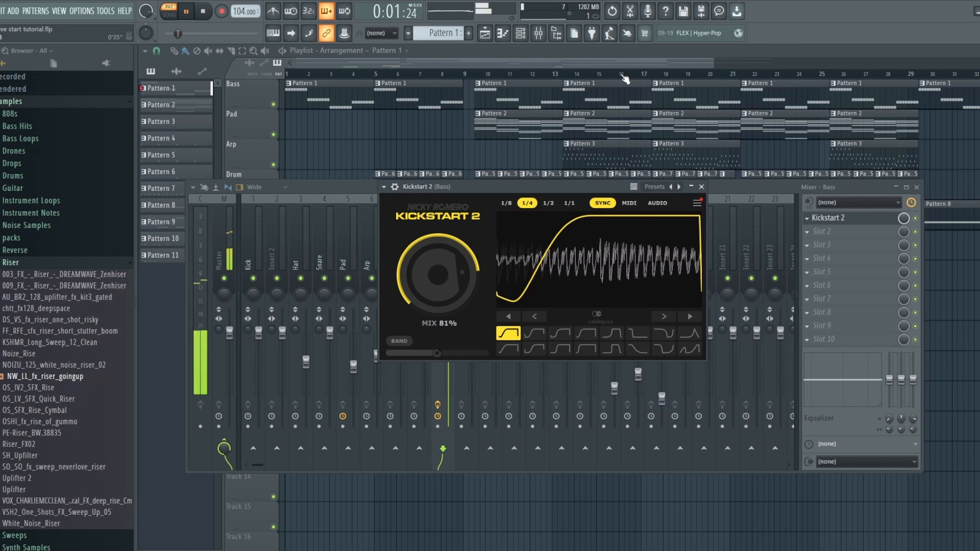
click(579, 59)
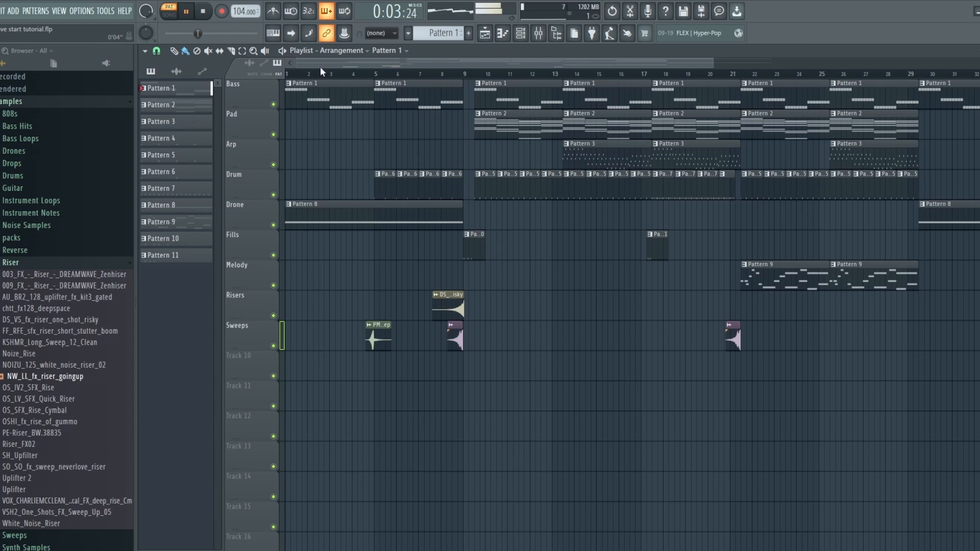
Step: Switch playback to song mode and listen to the Bass track's Kickstart 2 ducking within the full arrangement
click(177, 16)
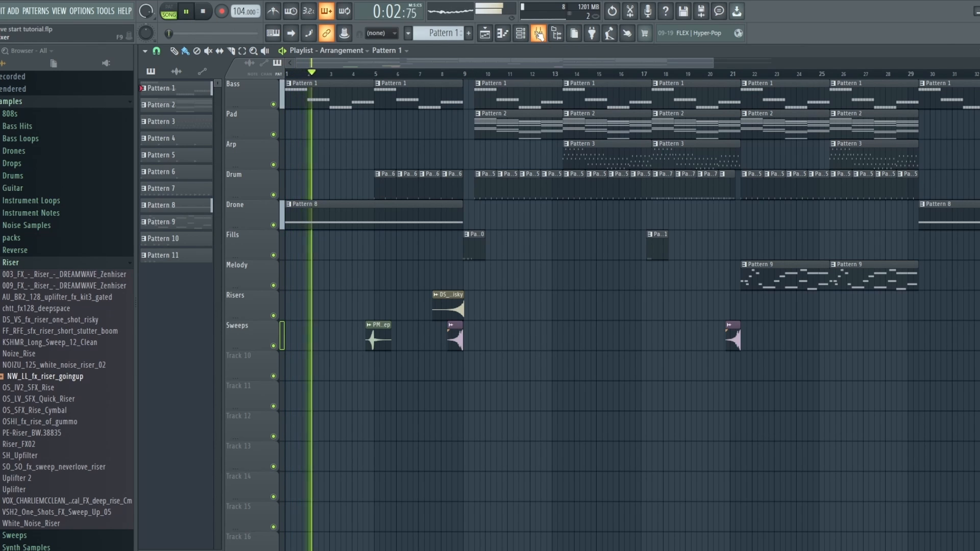
click(538, 34)
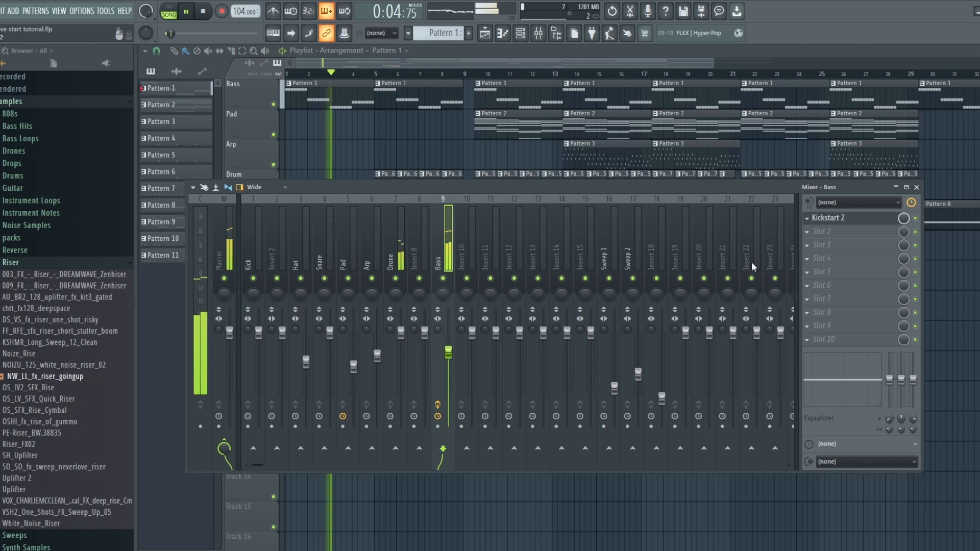
click(835, 218)
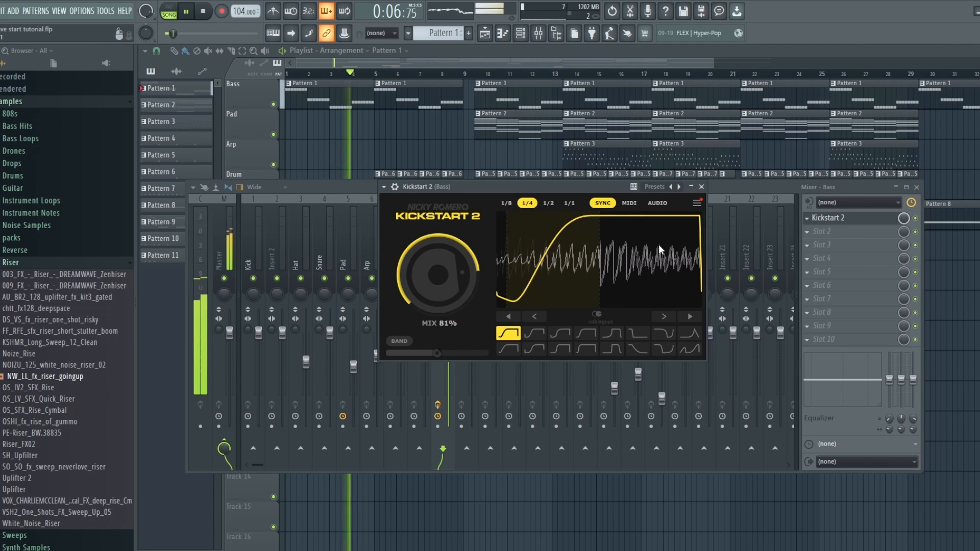
click(921, 221)
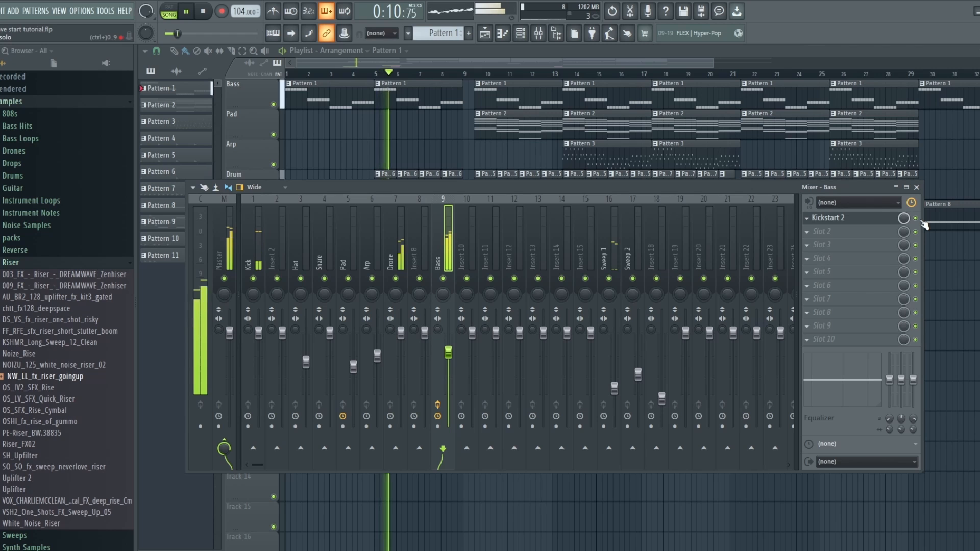
Step: Reduce the Kickstart 2 mix on the Bass track slightly further while the song plays
click(835, 220)
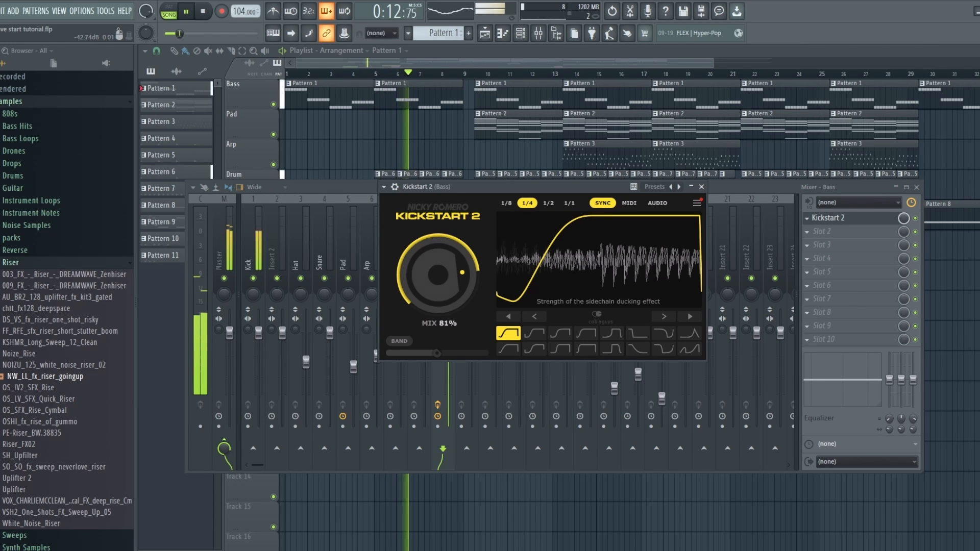
drag(439, 275, 439, 283)
click(522, 63)
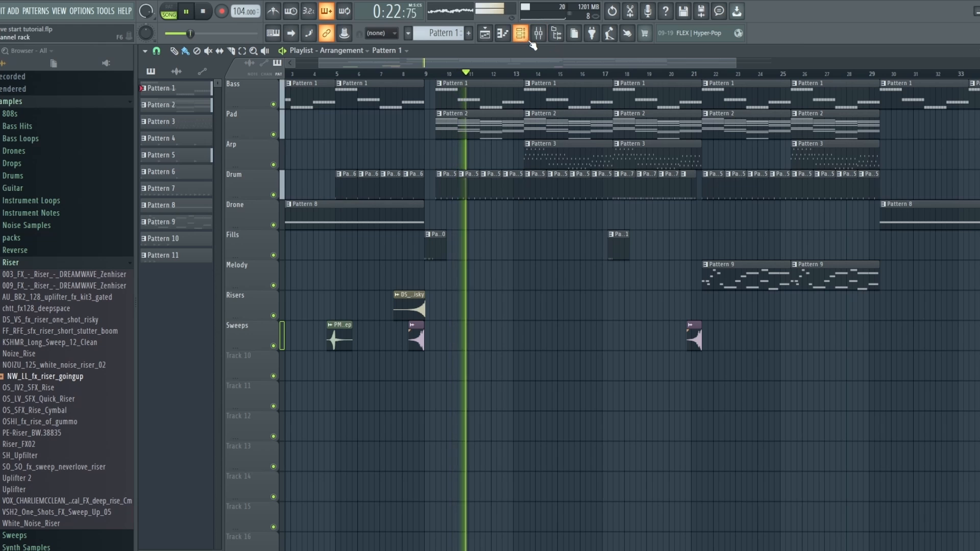
Step: Lower the mixer faders of Pad to 55% (-11.3 dB), Snare slightly, and Arp to 71% (-7.0 dB)
key(F9)
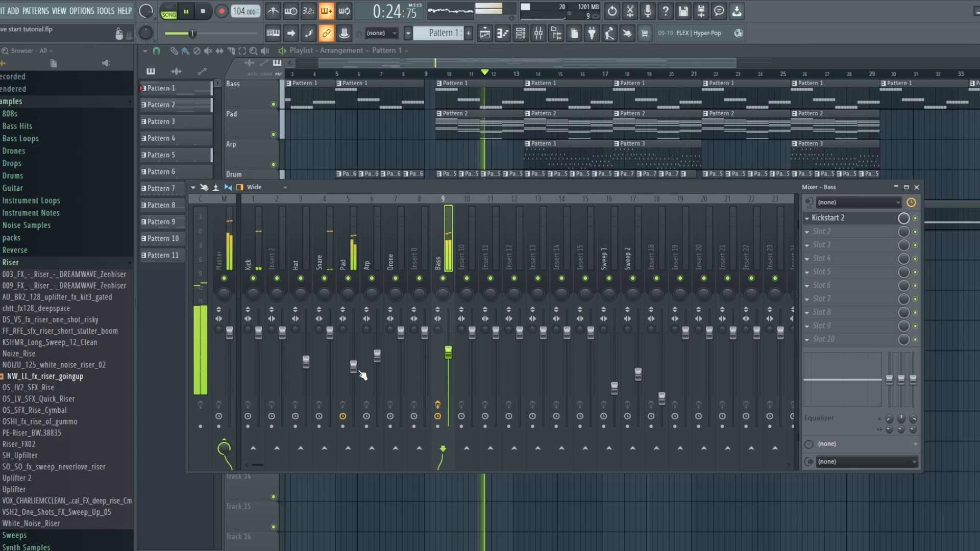
drag(354, 366, 353, 375)
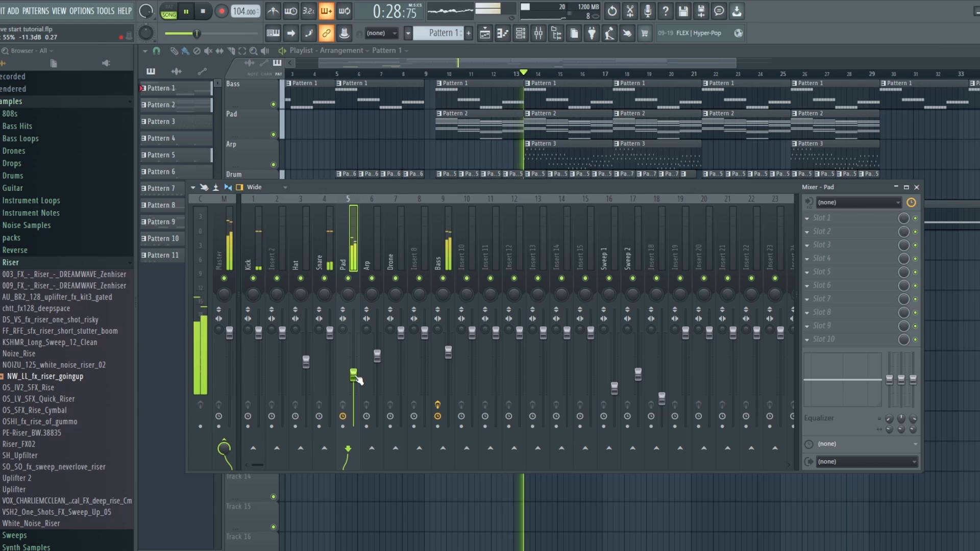
drag(330, 333, 330, 345)
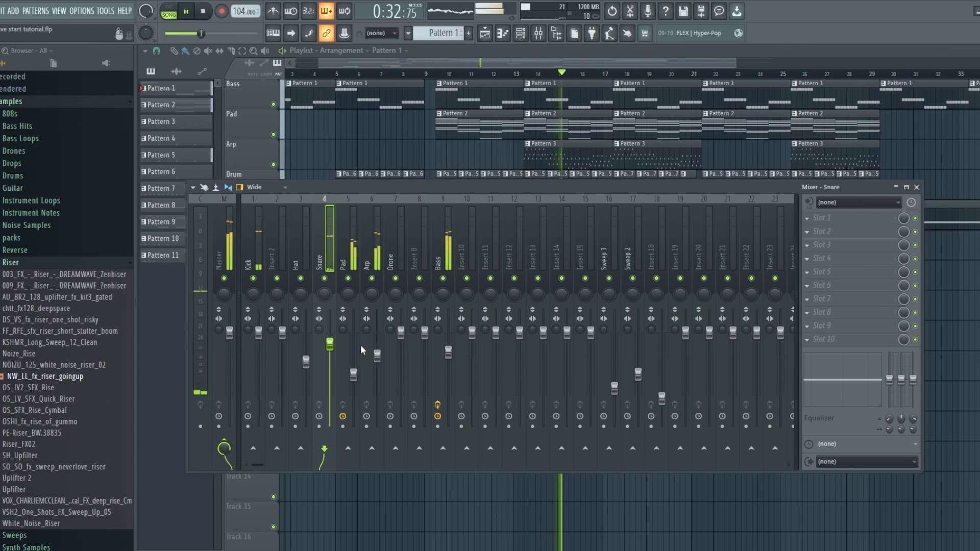
drag(377, 356, 377, 361)
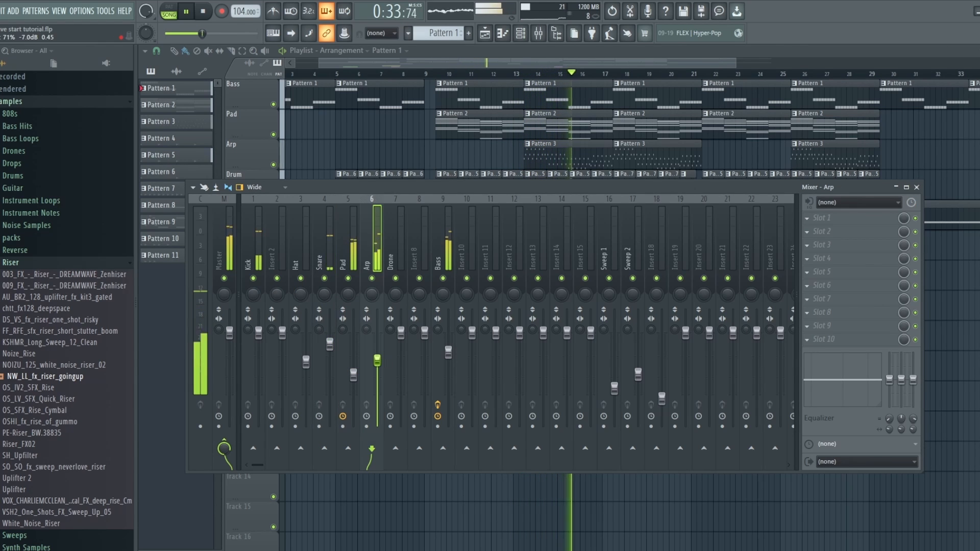
Step: Raise the Kick track's mixer fader slightly while the song plays
click(449, 251)
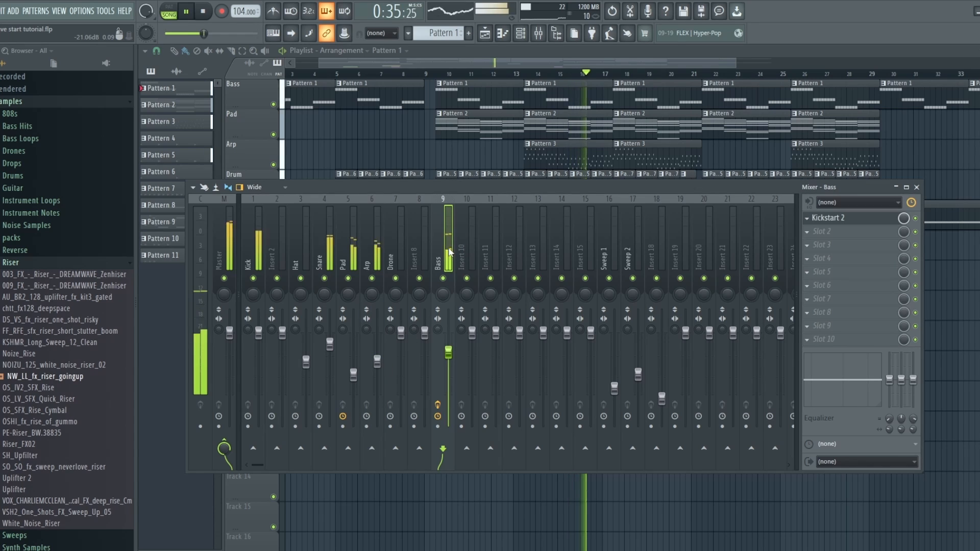
click(258, 247)
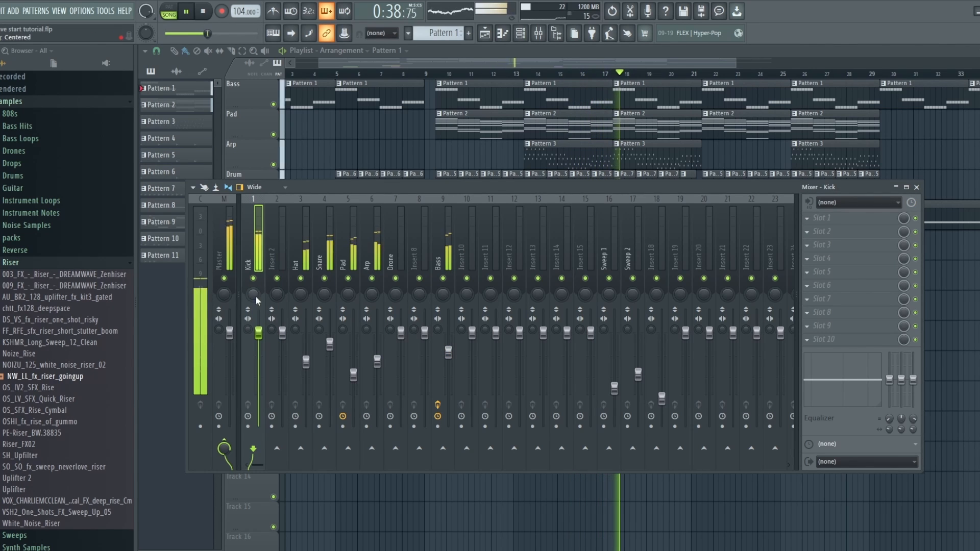
drag(258, 332, 257, 329)
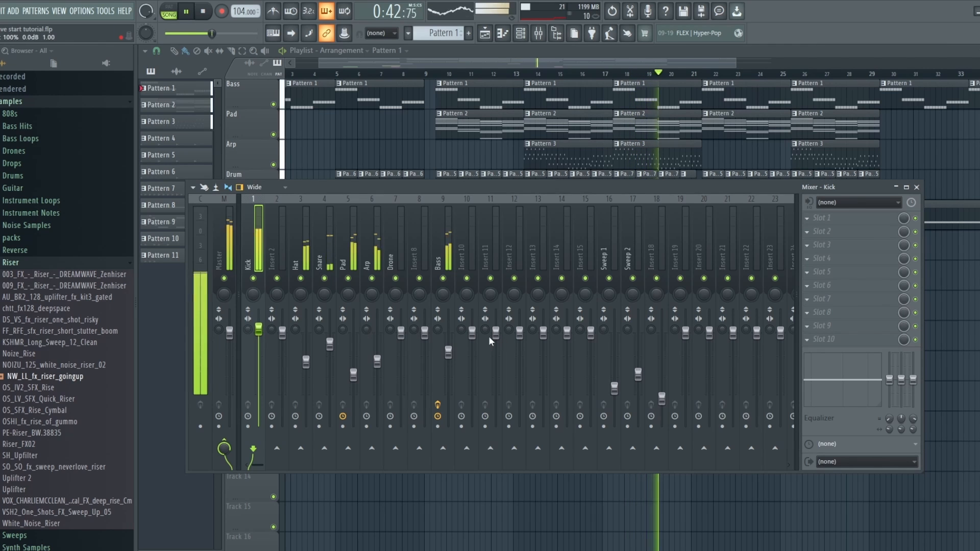
Step: Lower the mixer faders of Hat and Insert 11 slightly and nudge the Bass fader up while the song plays
click(449, 352)
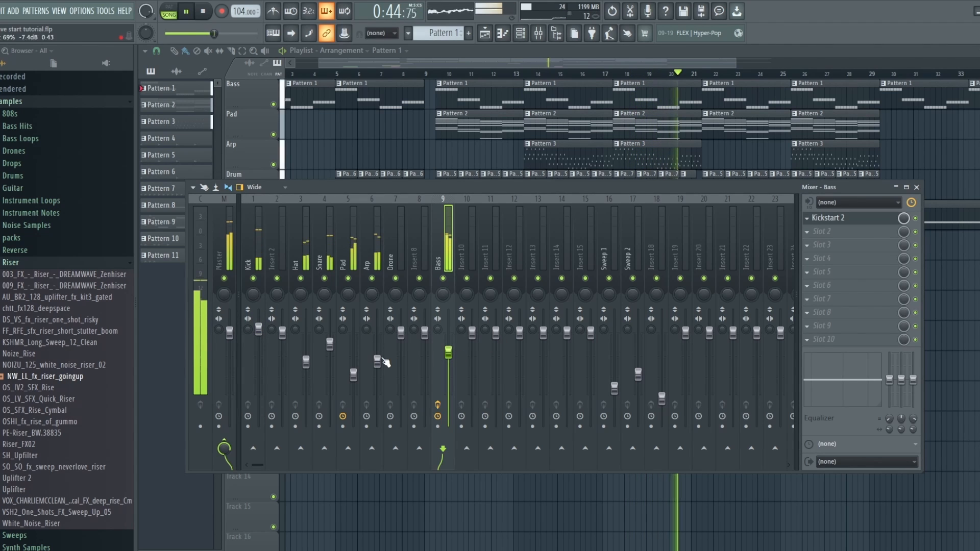
click(306, 362)
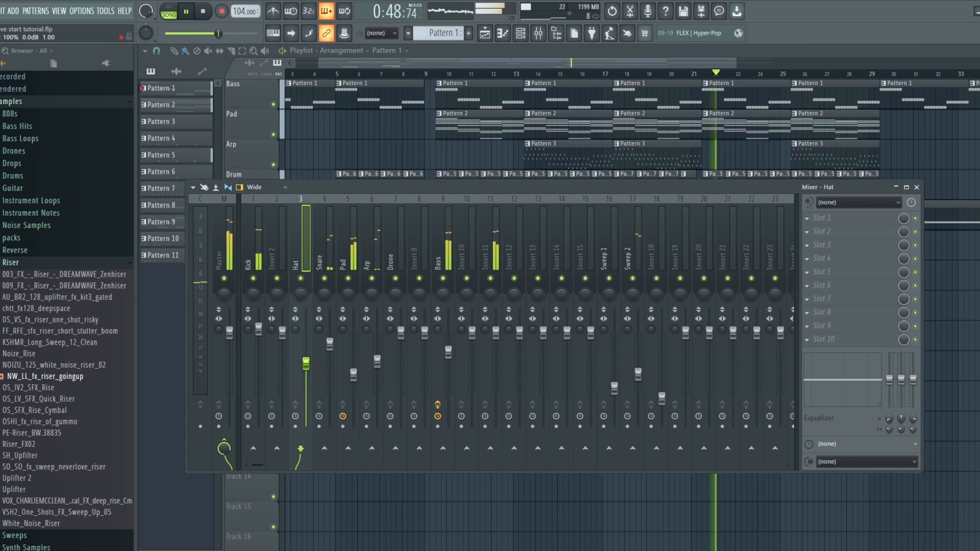
click(496, 348)
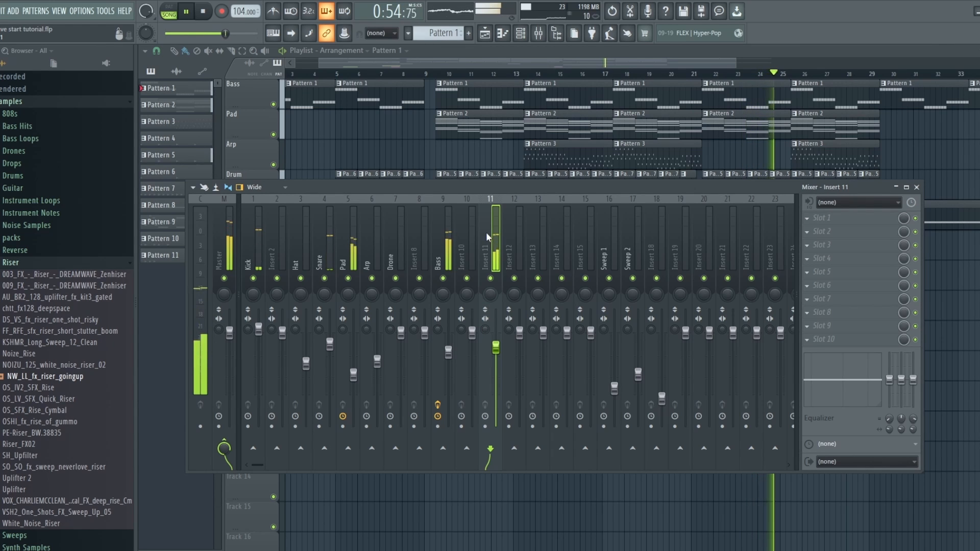
click(440, 356)
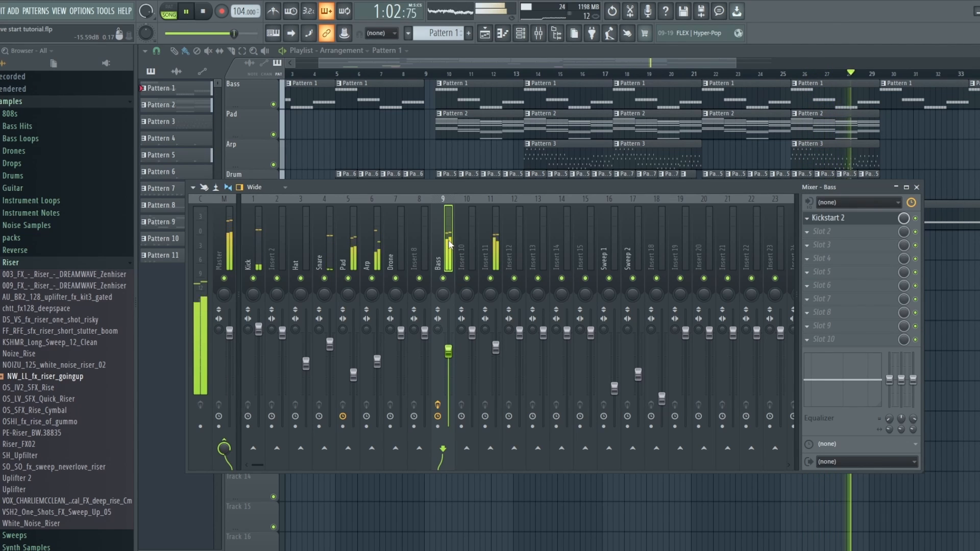
Step: Listen to the arrangement through the closing Bass and Drone section, stop playback, and review the mixer and the playlist
drag(554, 64, 663, 63)
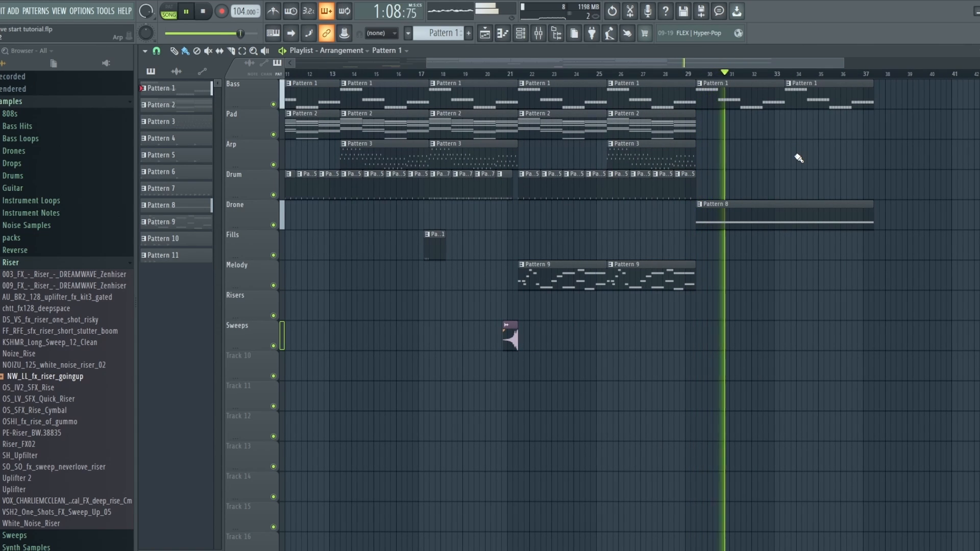
drag(772, 62, 816, 62)
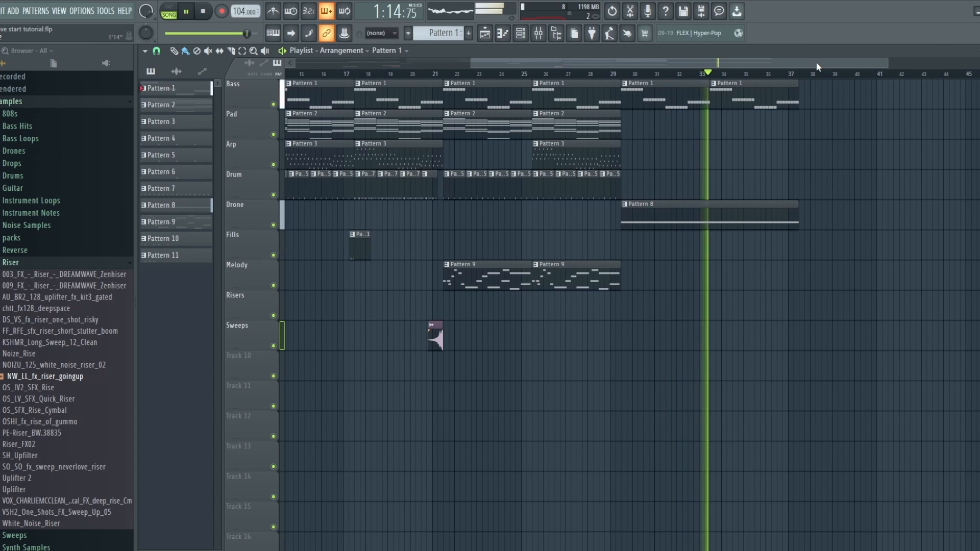
key(space)
drag(816, 62, 777, 63)
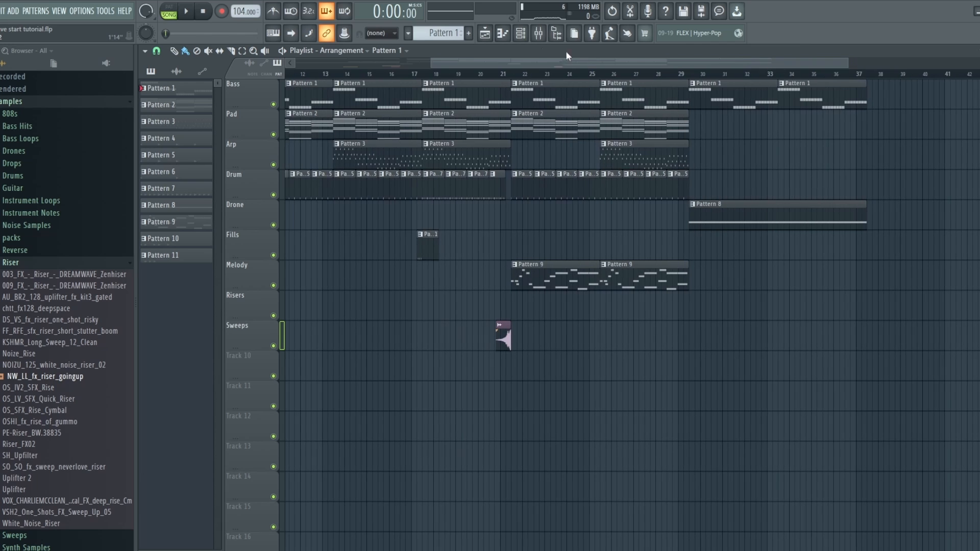
click(537, 37)
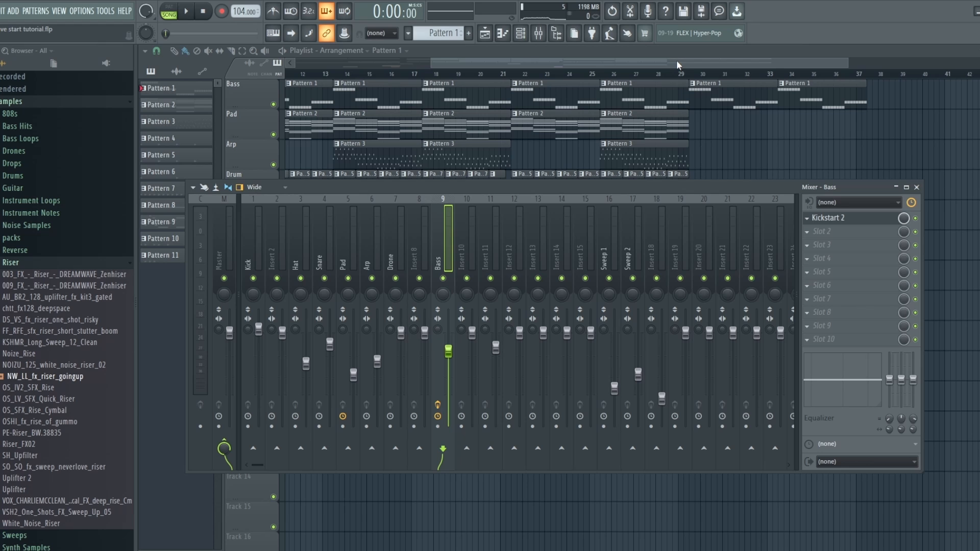
mouse_move(497, 60)
mouse_down()
mouse_move(360, 58)
mouse_move(501, 61)
mouse_up()
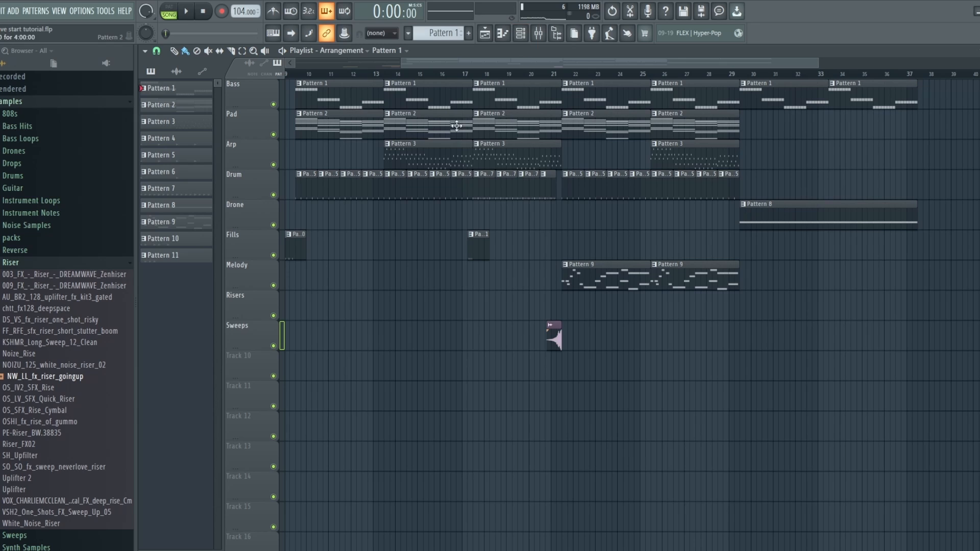
Step: Play Pattern 2 on its own in pattern mode and select the Pad track in the mixer
click(297, 75)
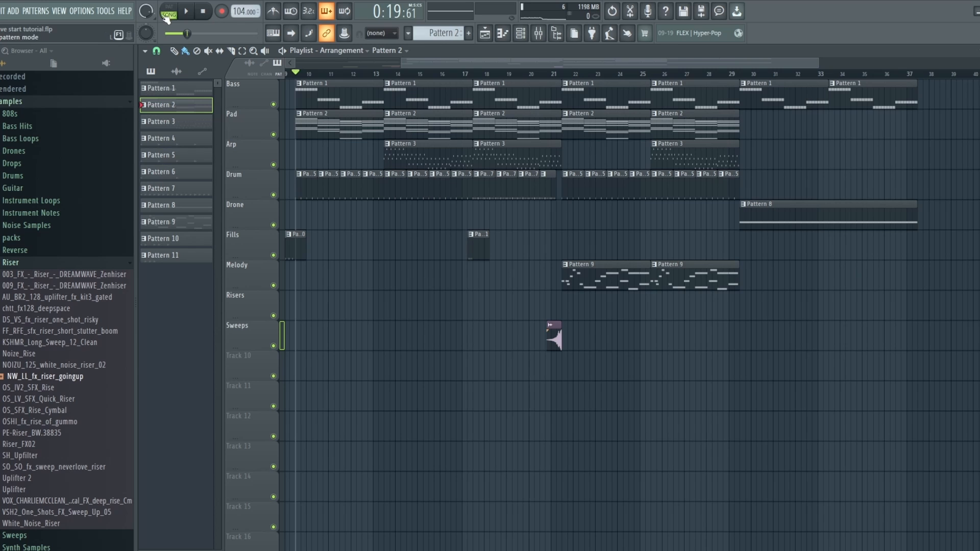
click(170, 11)
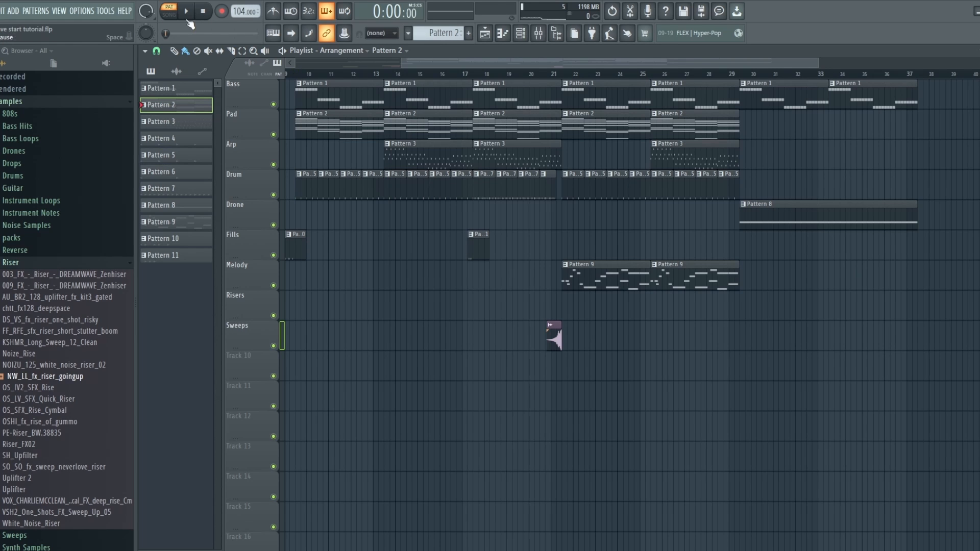
click(524, 38)
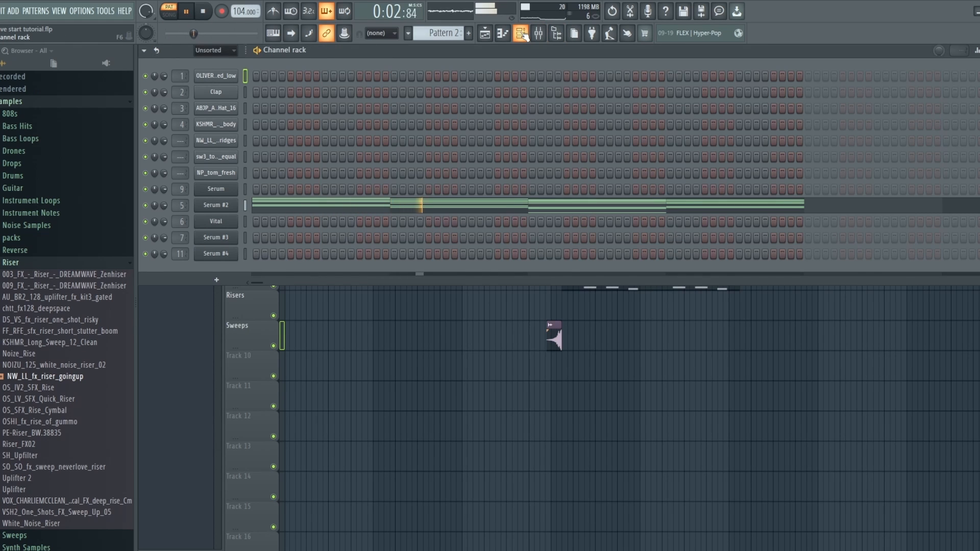
click(521, 35)
click(538, 34)
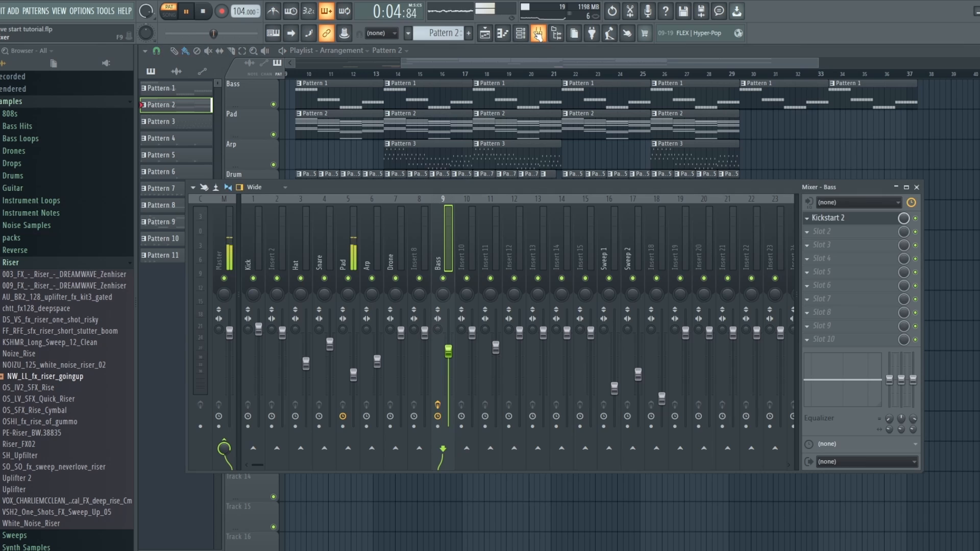
click(356, 250)
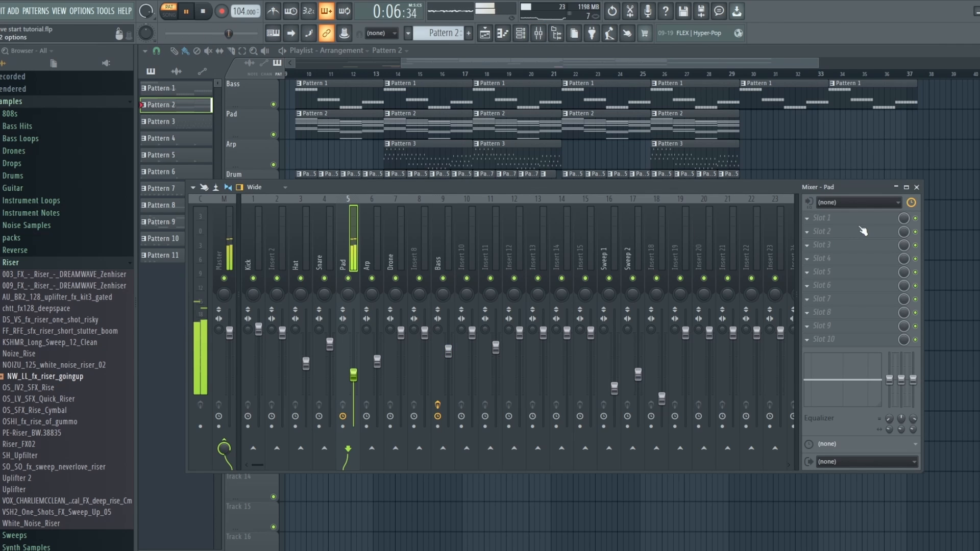
Step: Load Fruity Parametric EQ 2 on the Pad track and set band 1 as a high pass at 213 Hz
click(807, 218)
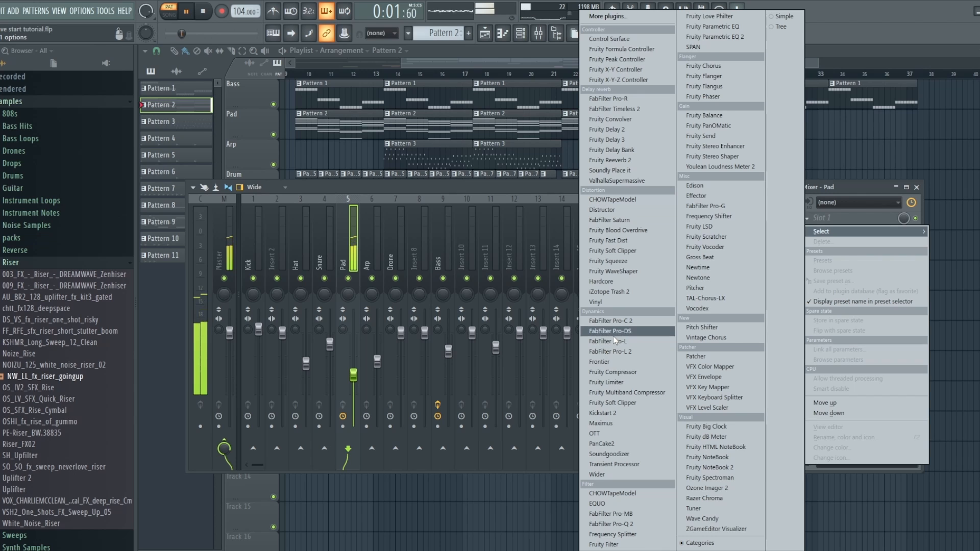
click(716, 38)
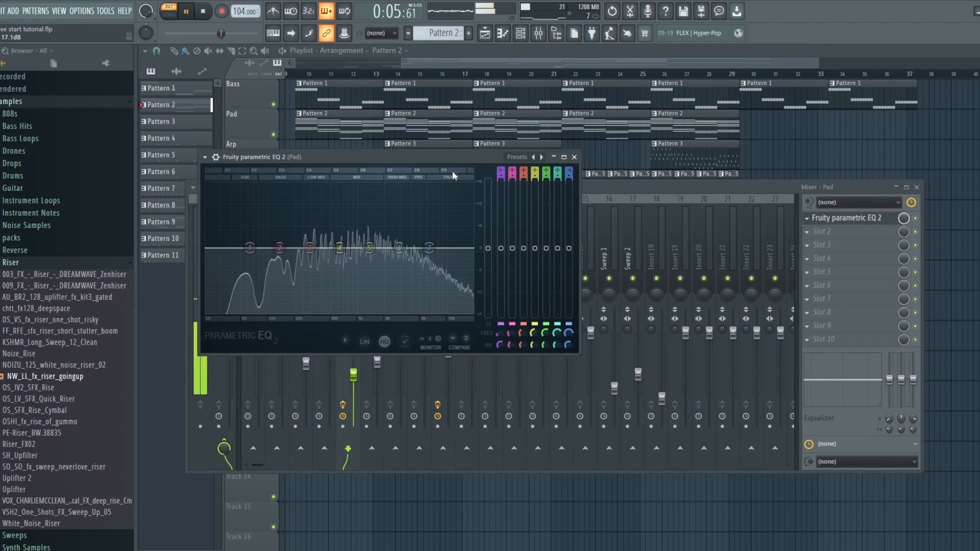
scroll(501, 173, down, 4)
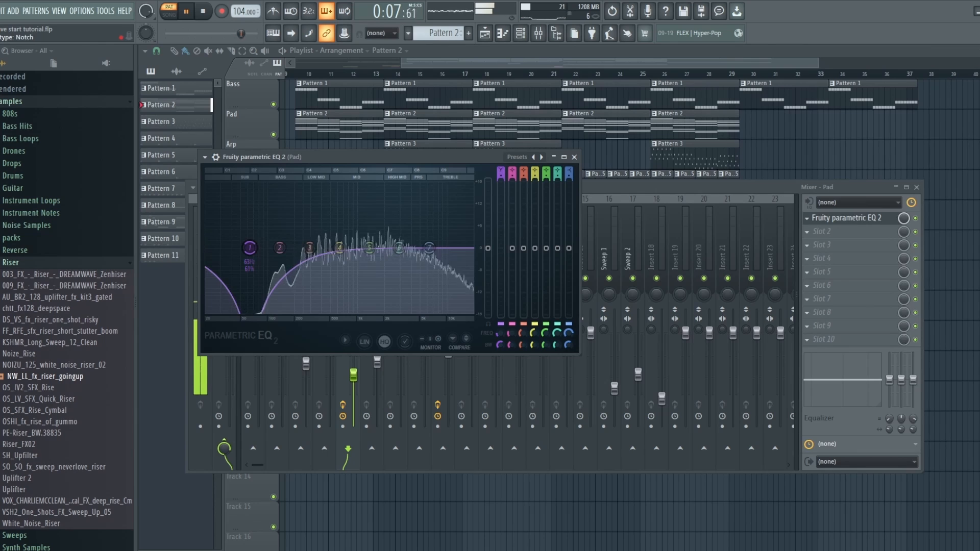
scroll(501, 173, down, 1)
drag(249, 248, 297, 248)
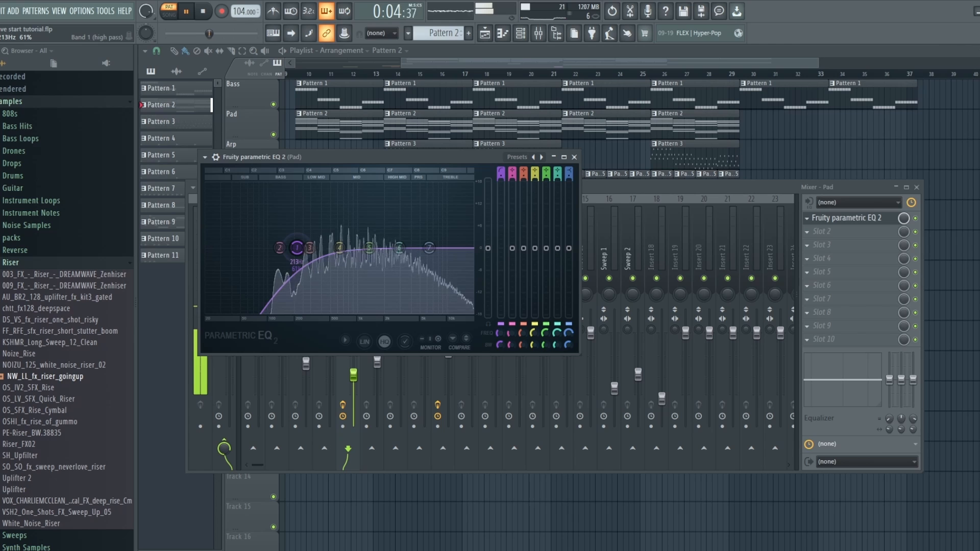
click(612, 190)
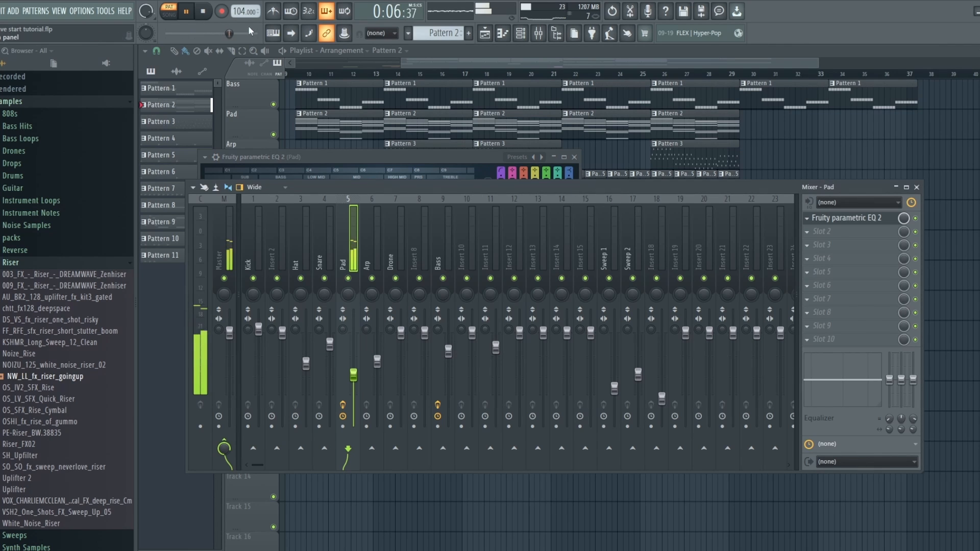
key(space)
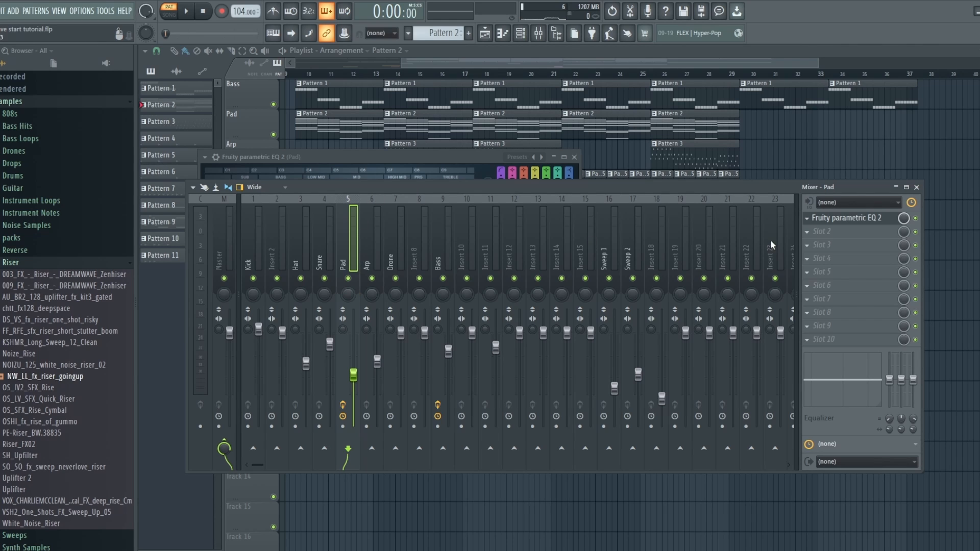
Step: Add iZotope Vinyl to the Pad track's second slot, choose the 1980 era, and set Wear, Dust and Warp to 0%
click(808, 233)
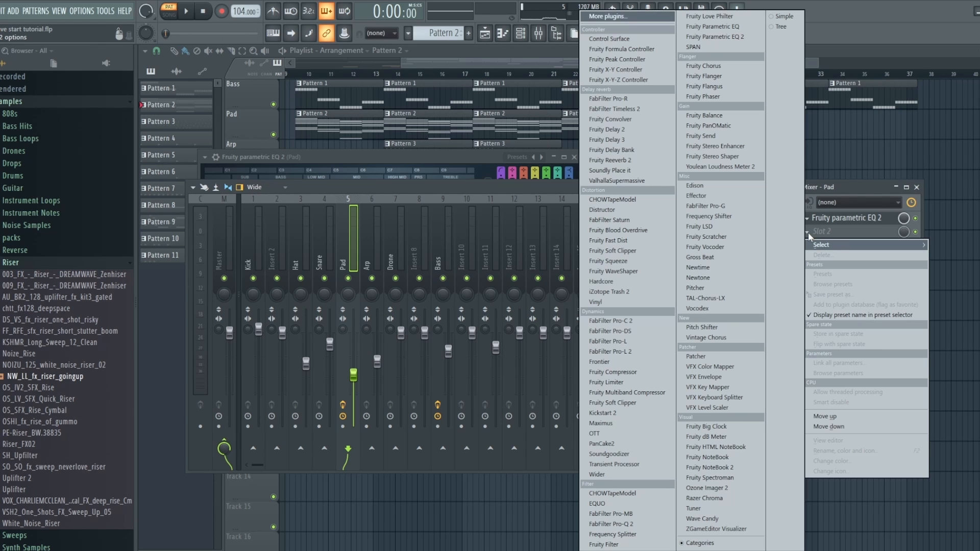
click(653, 301)
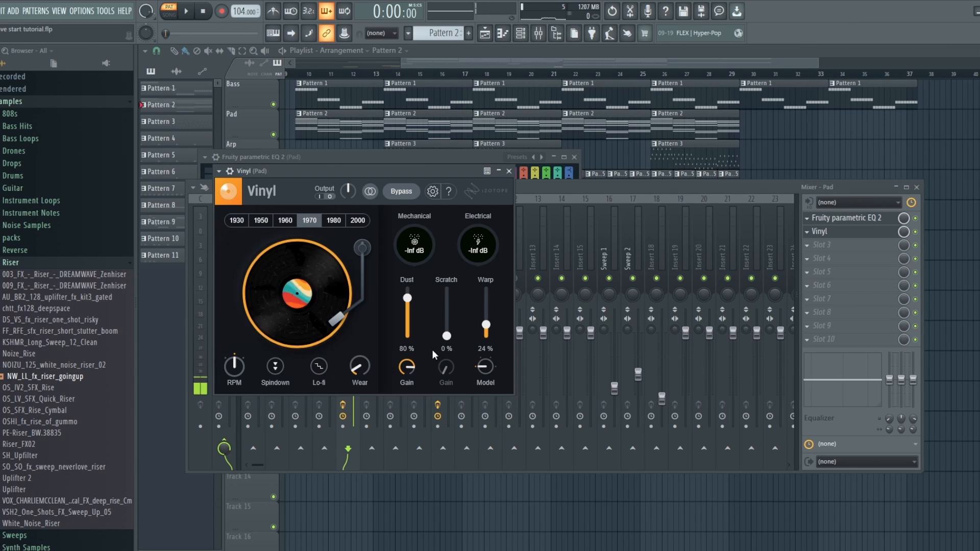
click(332, 222)
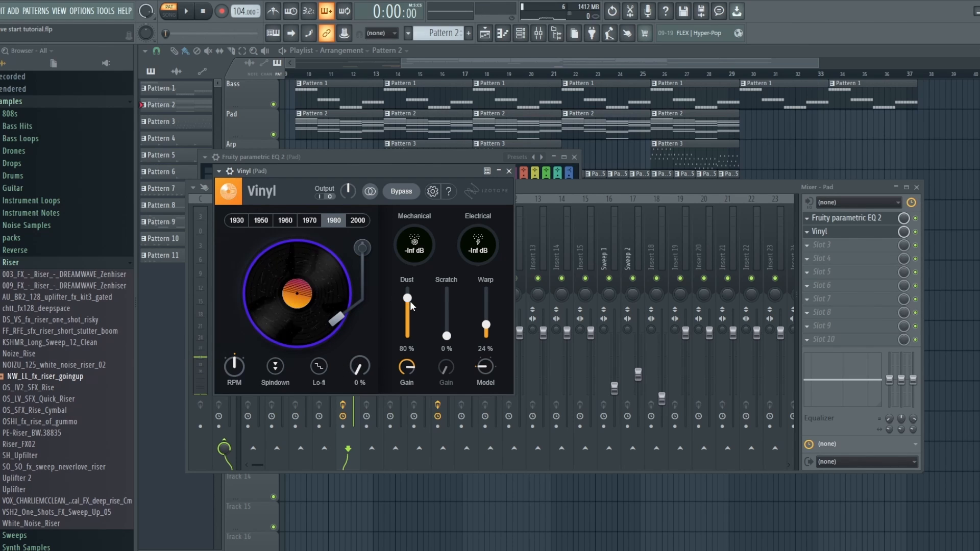
drag(407, 327, 398, 367)
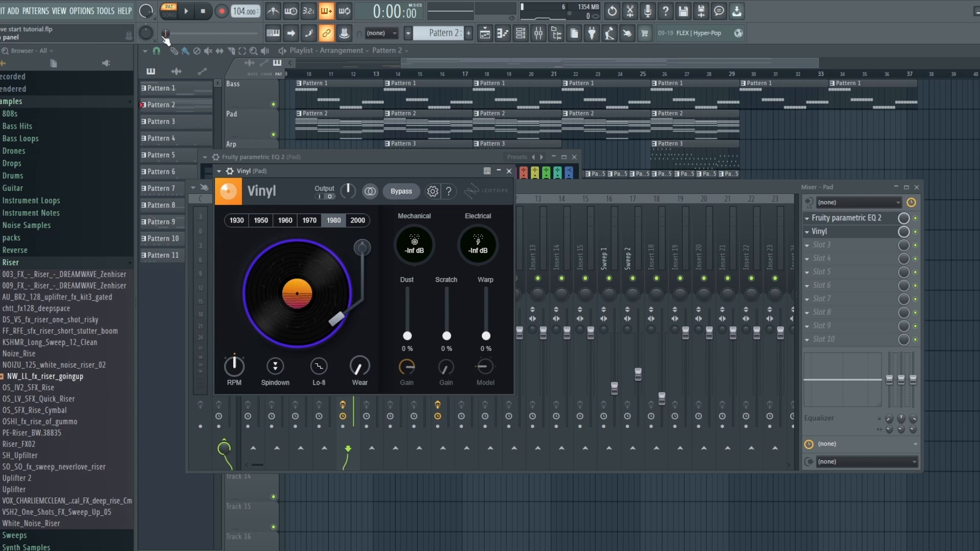
Step: Play the Pad pattern and set Vinyl's Warp to 27%
click(190, 11)
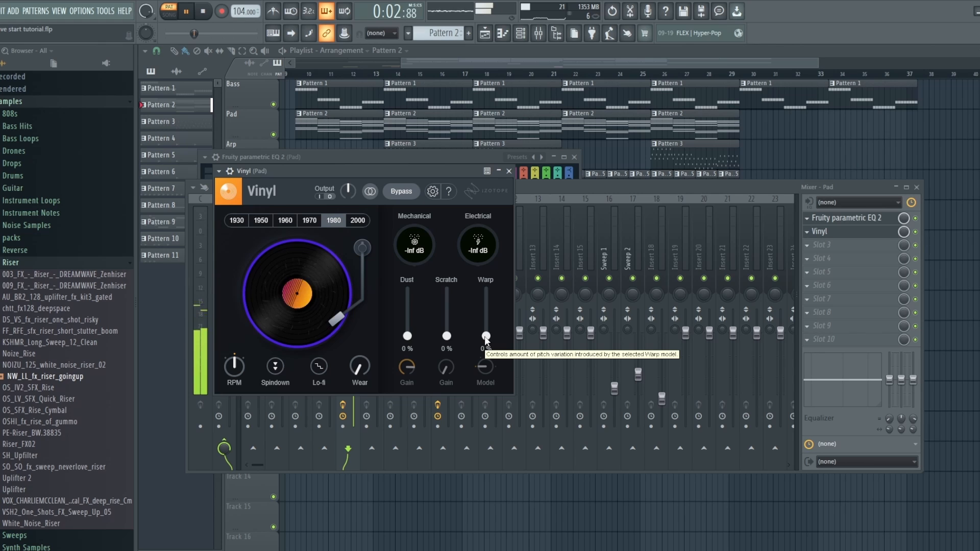
drag(486, 338, 488, 335)
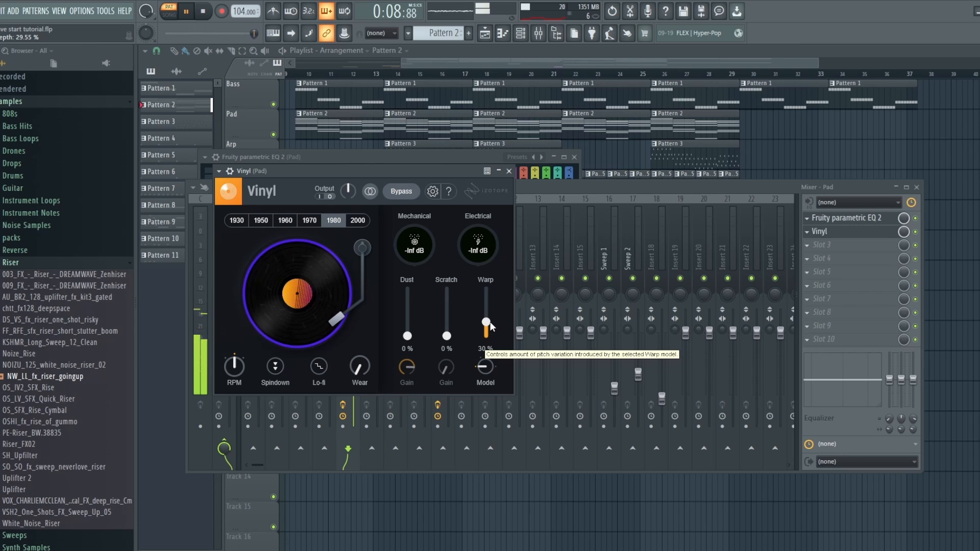
drag(491, 323, 485, 312)
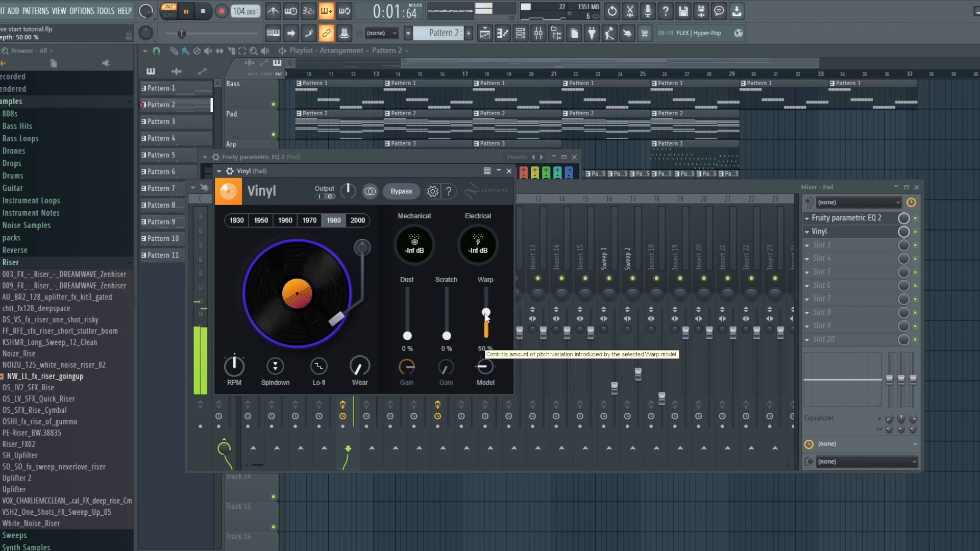
drag(486, 316, 486, 328)
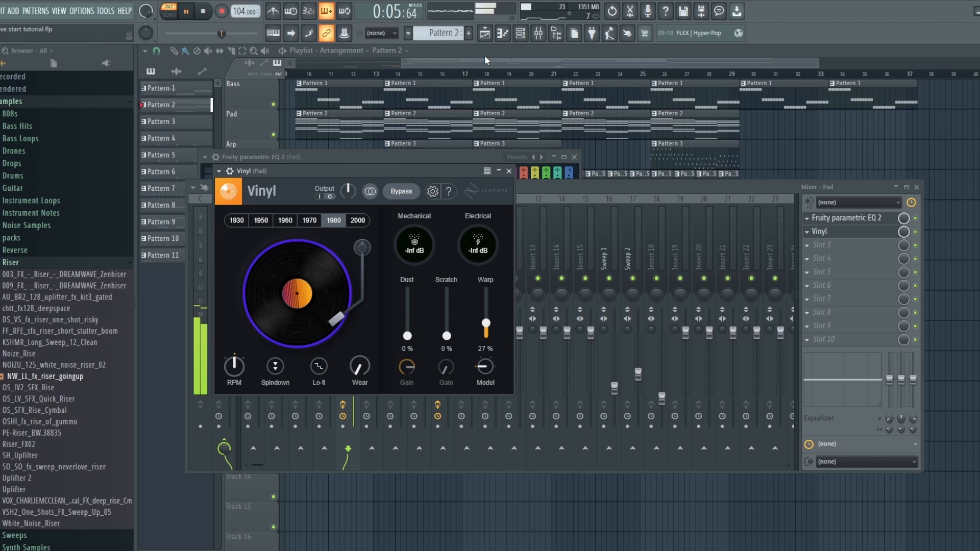
Step: Play the arrangement in song mode from the start of the Pad clips to hear the processed Pad in the mix
click(456, 62)
click(296, 80)
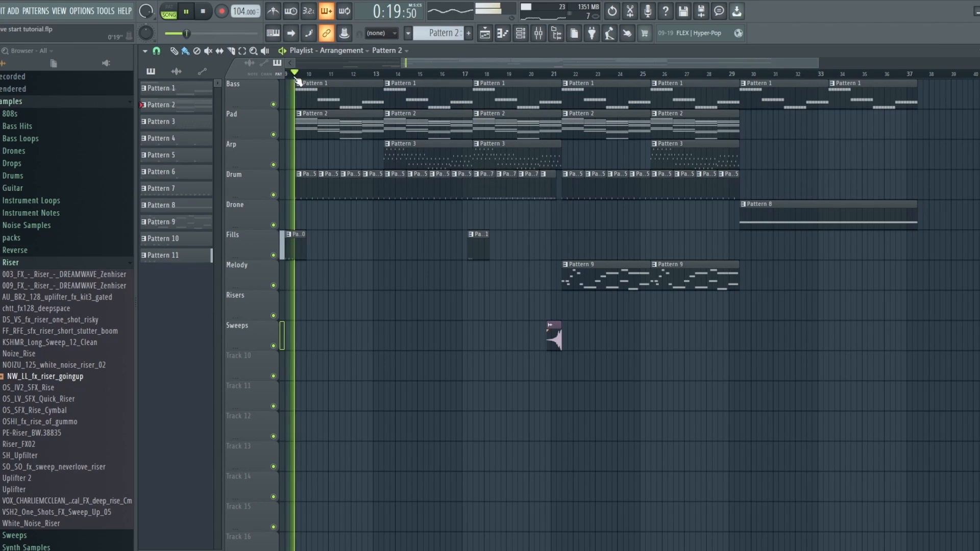
click(520, 33)
click(539, 33)
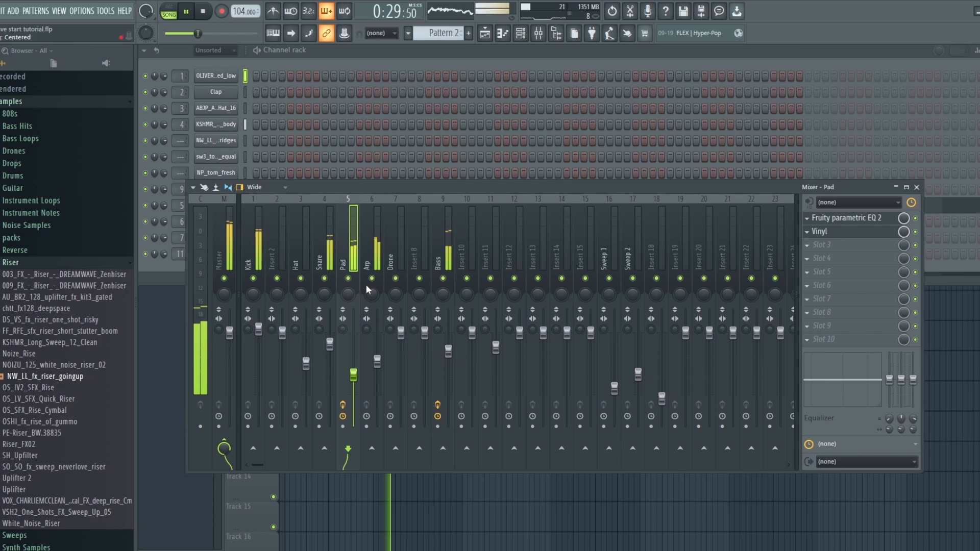
Step: Load Fruity Parametric EQ 2 in the first effect slot of the Arp mixer track
click(368, 254)
click(818, 221)
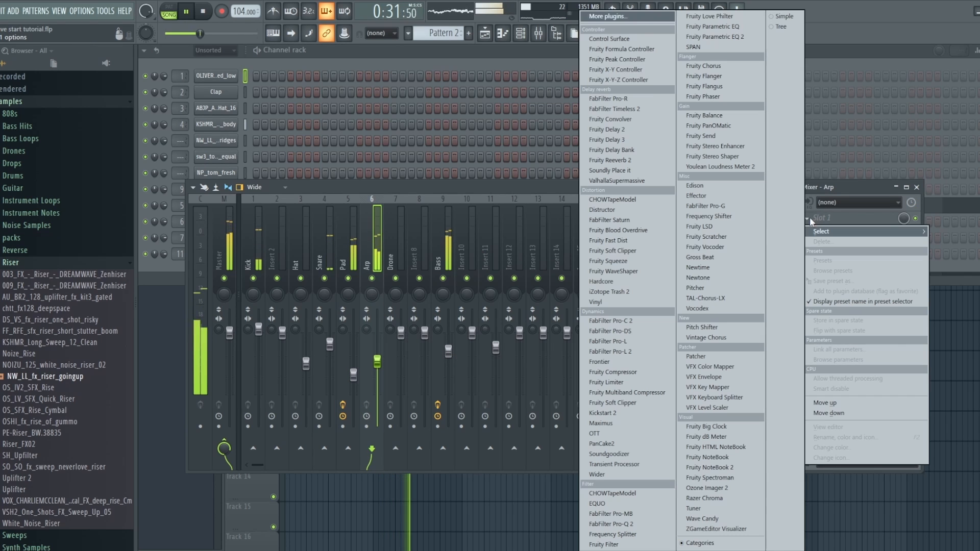
key(Escape)
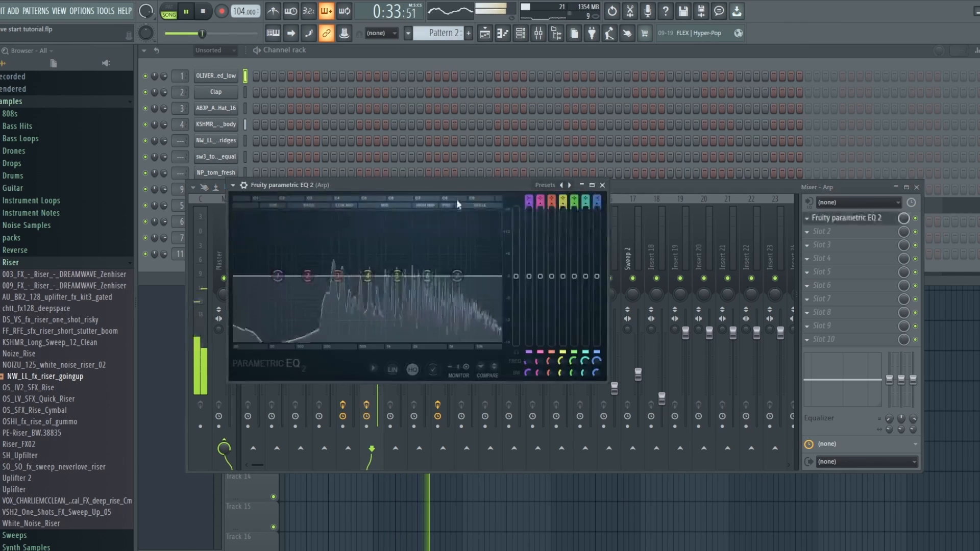
Step: Turn band 1 of the Arp's Parametric EQ 2 into a high-pass and raise its frequency to cut the Arp's low end
drag(528, 201, 529, 211)
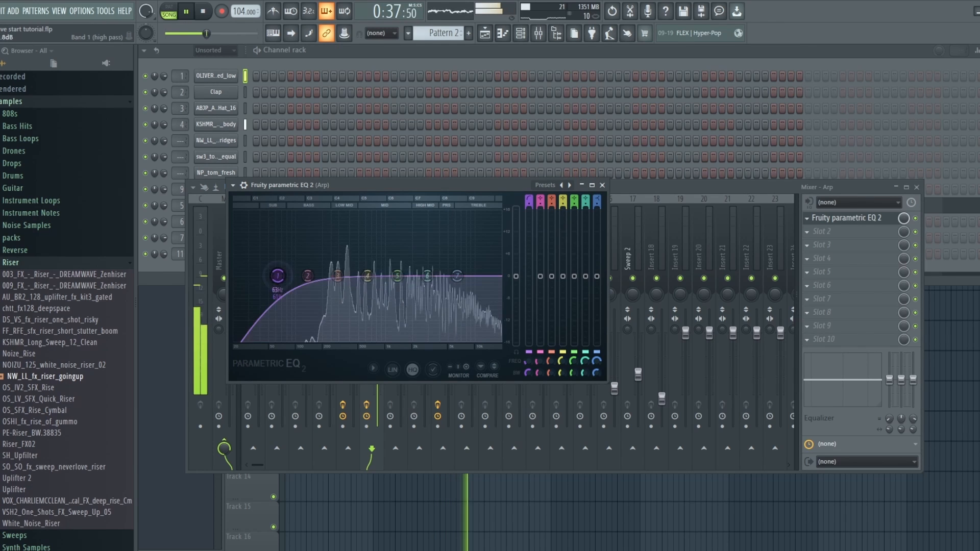
drag(277, 276, 328, 276)
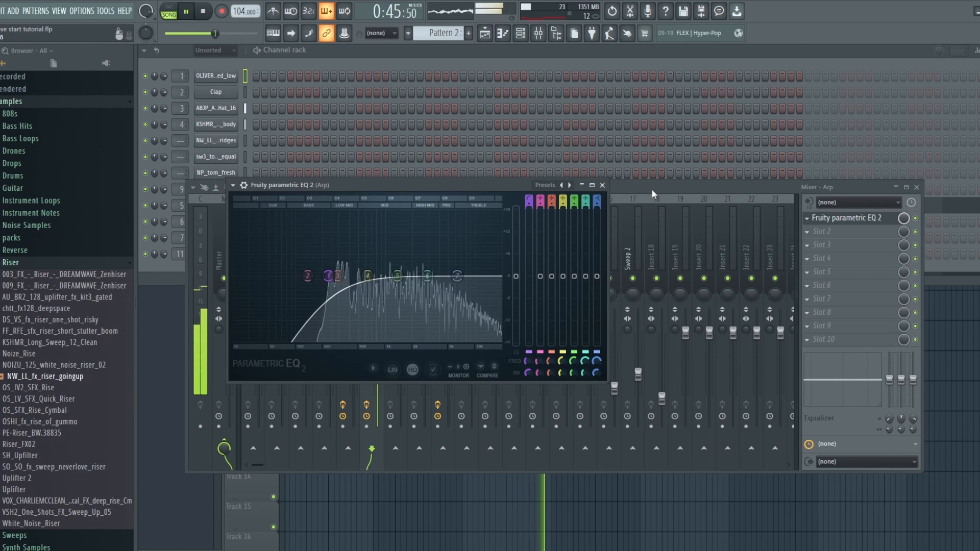
click(603, 184)
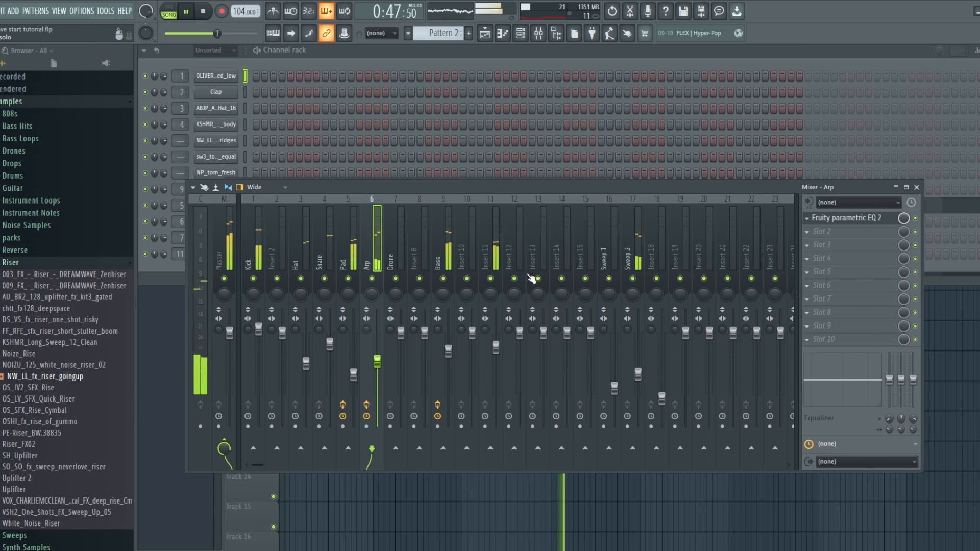
Step: Load Fruity Parametric EQ 2 in the first effect slot of mixer track Insert 11
click(489, 255)
click(806, 218)
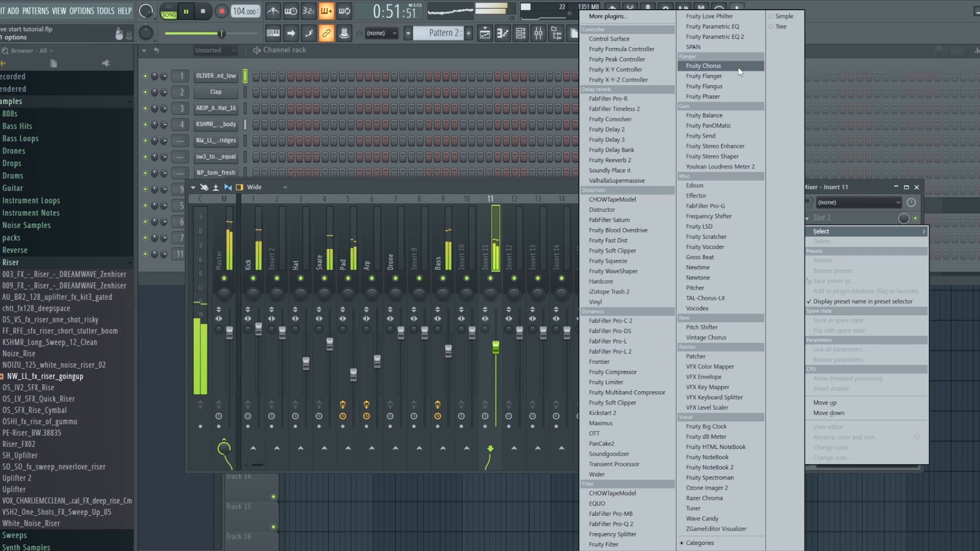
click(713, 37)
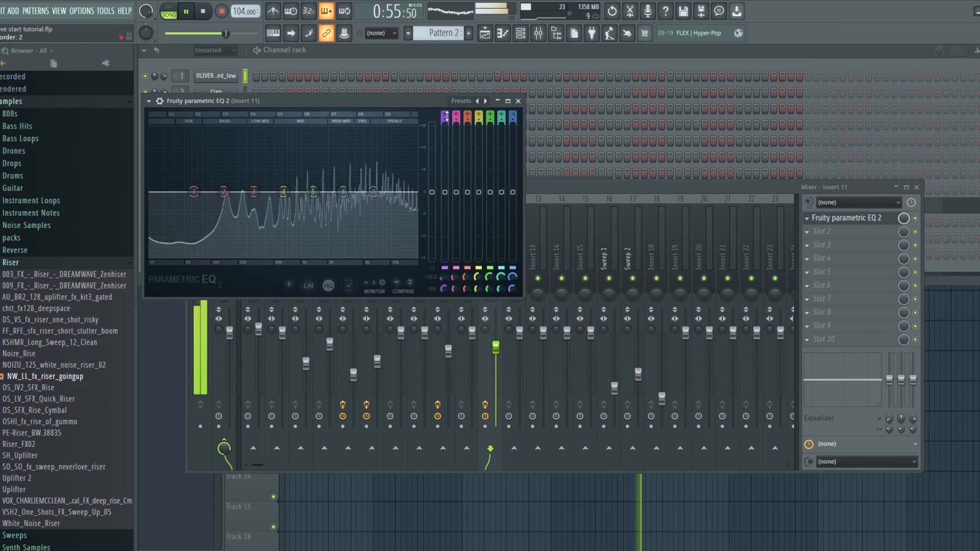
Step: Shape Insert 11's EQ with a raised band 1 high-pass and a lowered band 7 high shelf at about 9042 Hz, and stop playback
mouse_move(446, 116)
mouse_down()
mouse_move(446, 130)
mouse_move(446, 119)
mouse_up()
drag(194, 192, 271, 191)
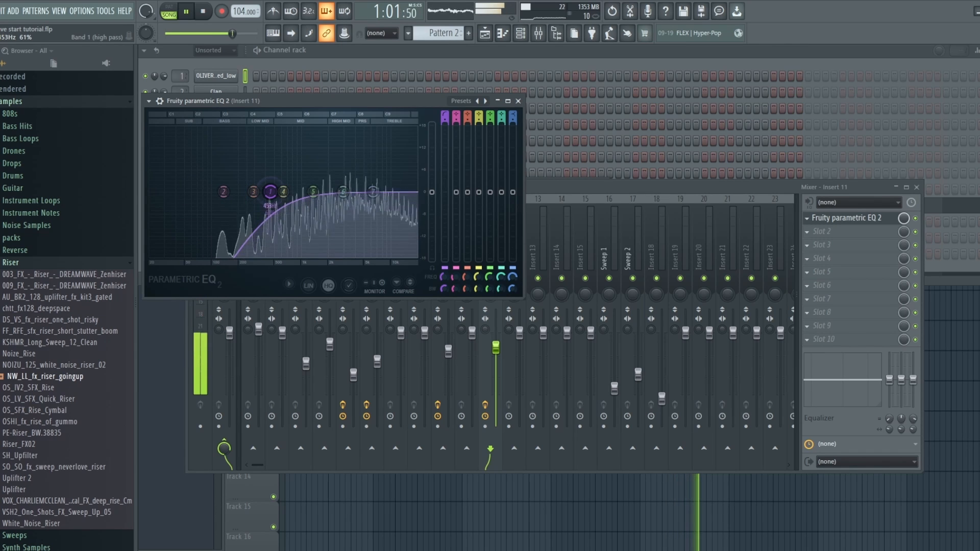
drag(375, 194, 387, 230)
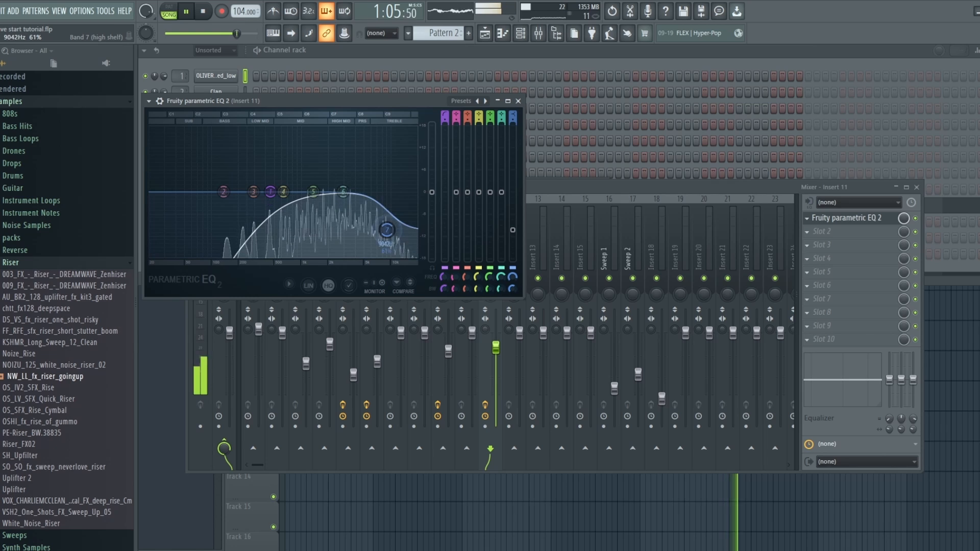
key(space)
Step: Set the playlist's playback position to the start of the first Pattern 9 clip on the Melody track
click(485, 35)
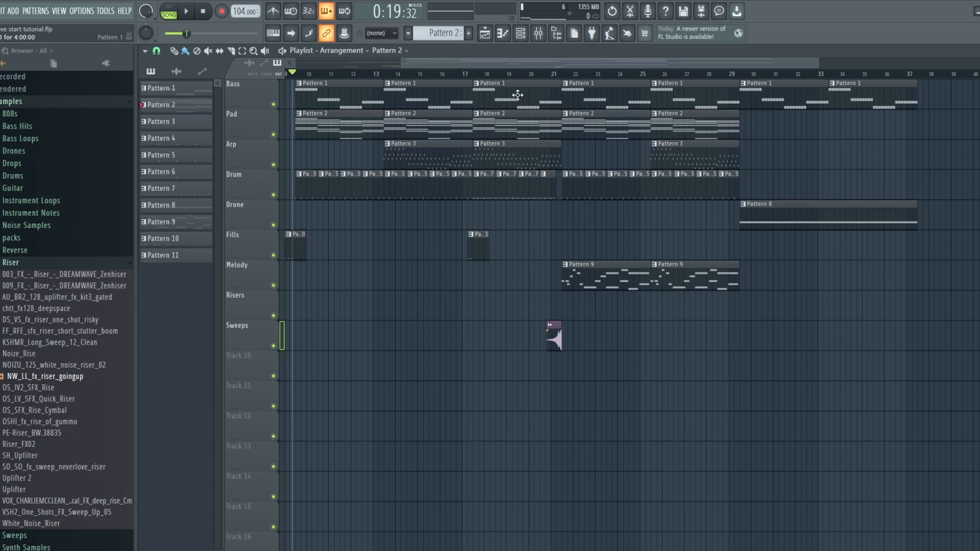
scroll(518, 95, left, 4)
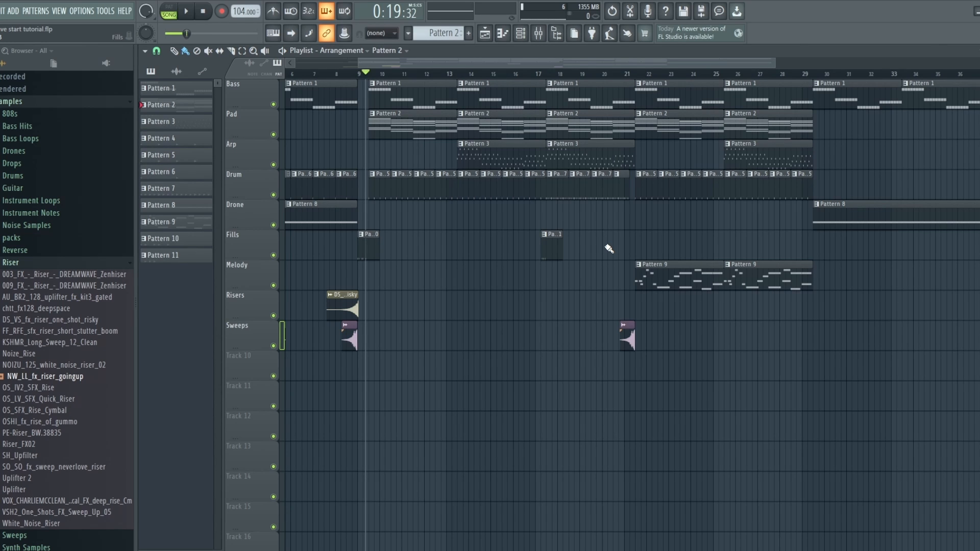
drag(586, 63, 669, 61)
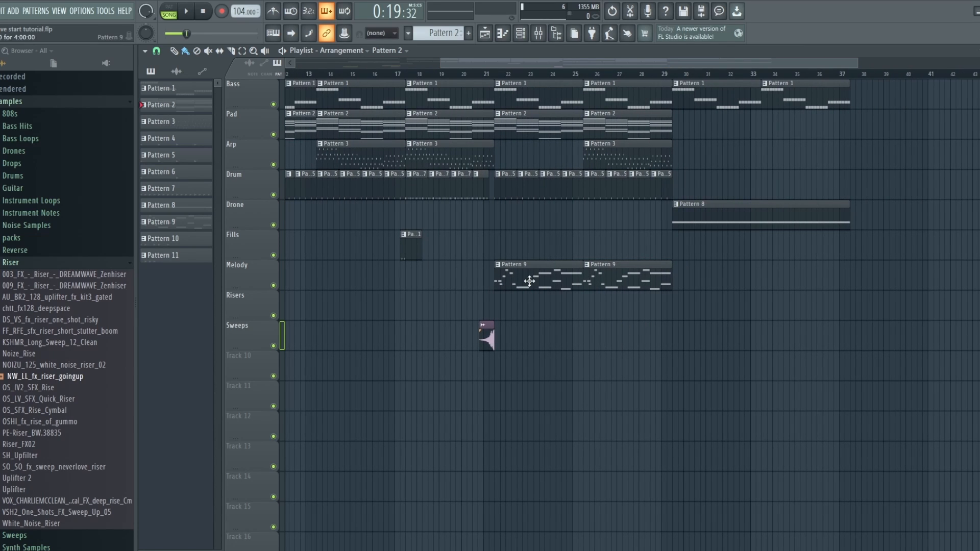
click(495, 75)
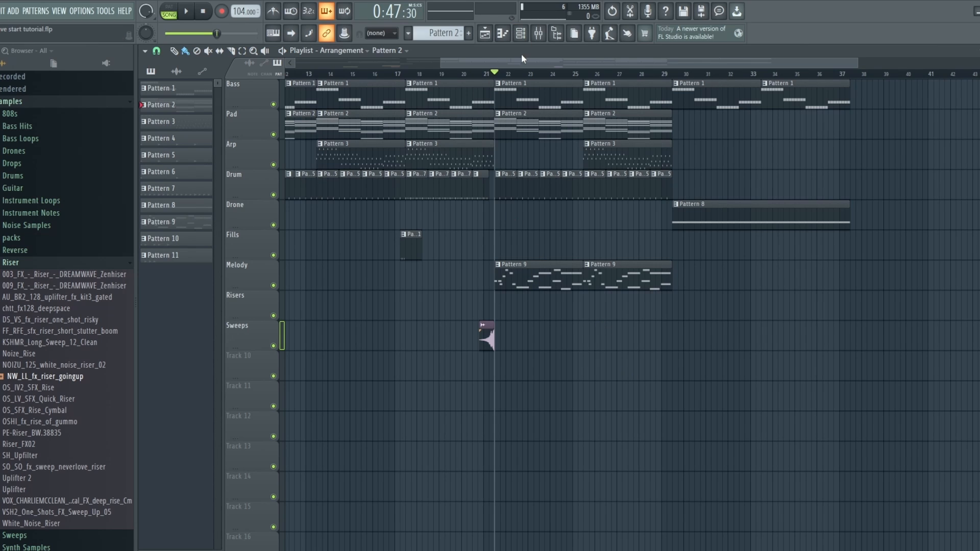
Step: Select and copy all notes of the Pattern 9 melody in its piano roll
drag(461, 30, 461, 7)
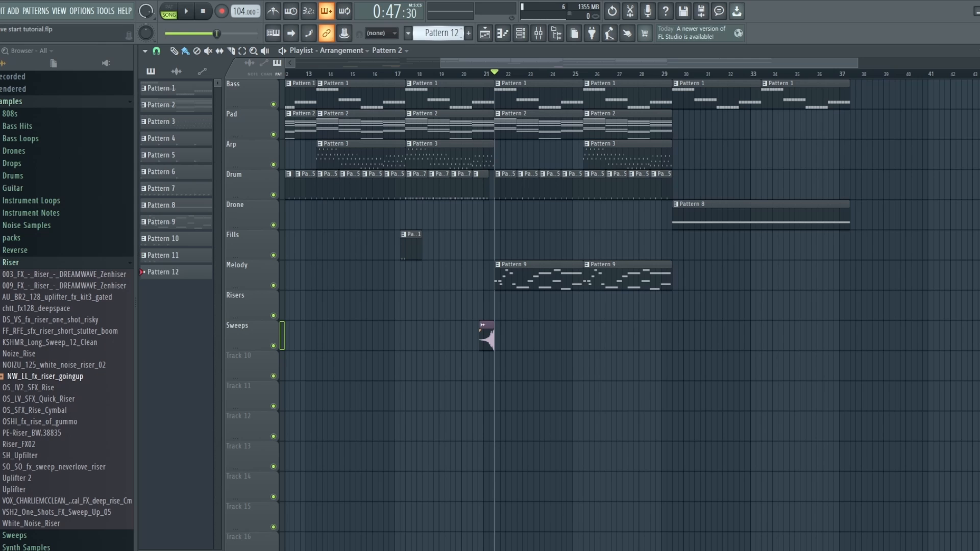
double_click(536, 283)
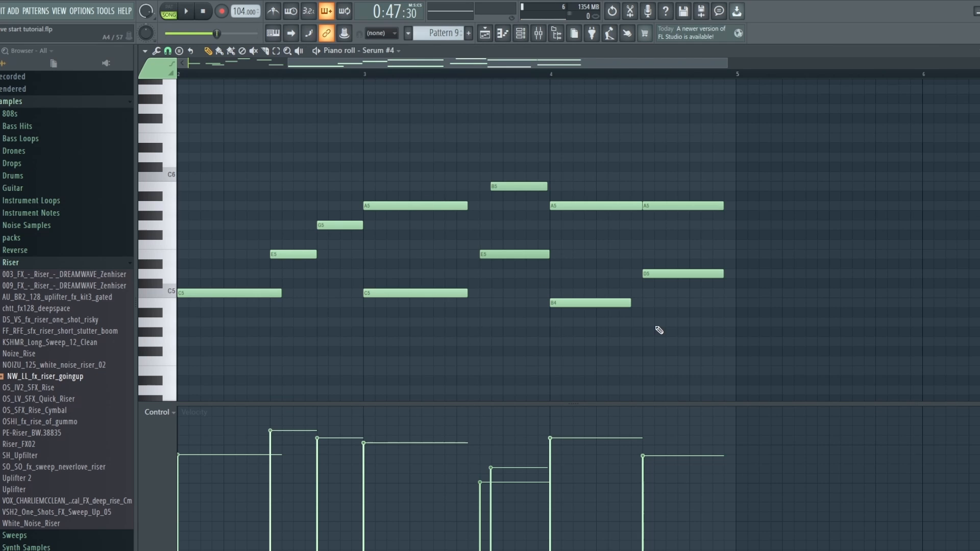
drag(740, 357, 185, 171)
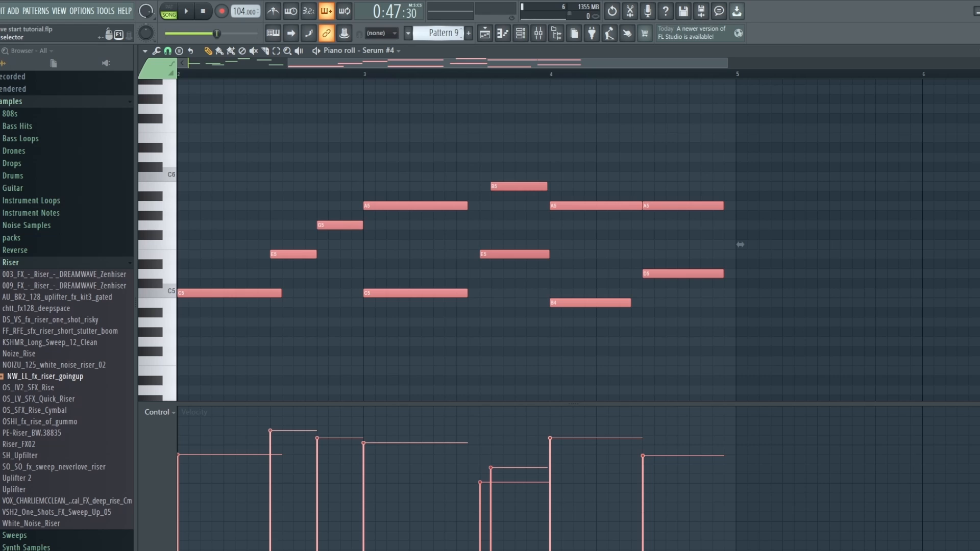
Step: Create the empty Pattern 12 and add a new Serum channel from the Synth special generators in the plugin database
click(488, 34)
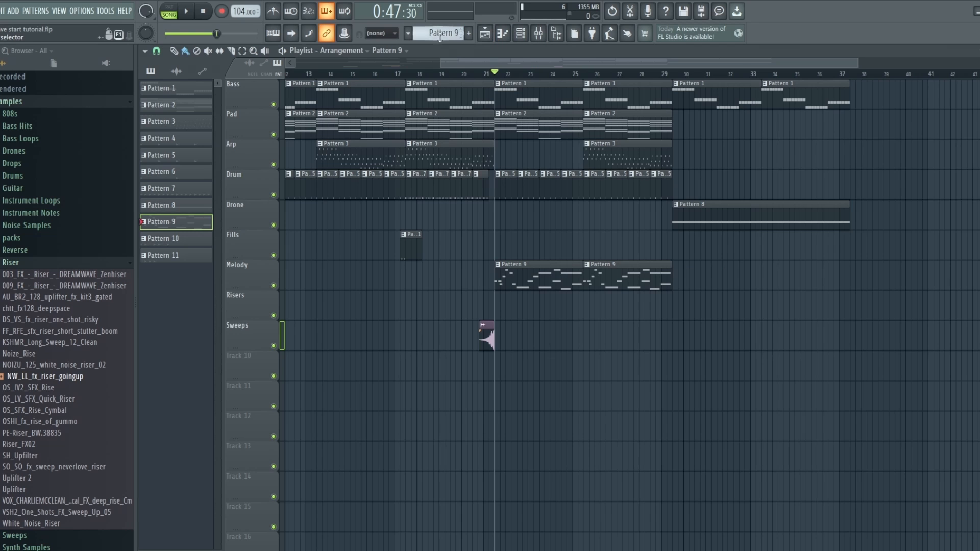
click(469, 33)
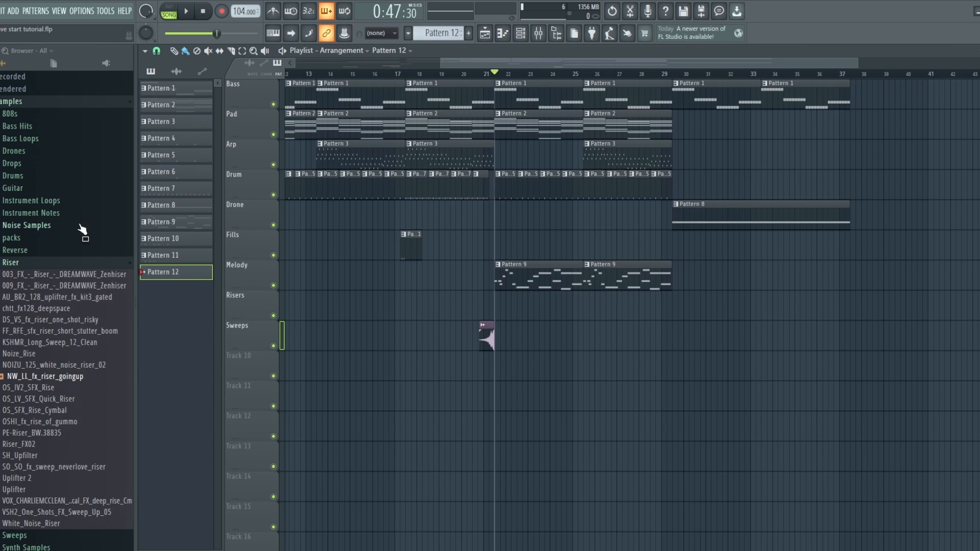
click(521, 34)
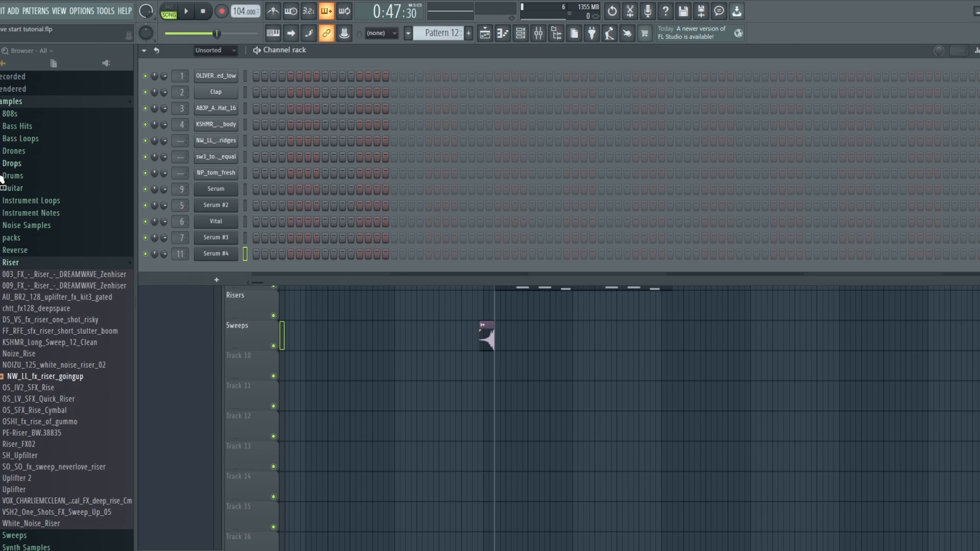
scroll(26, 194, up, 5)
click(30, 107)
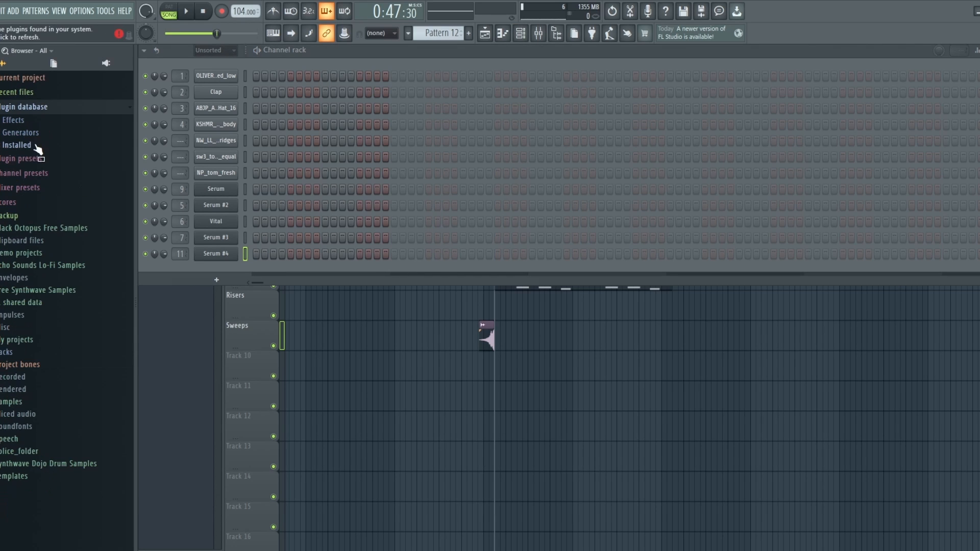
click(23, 133)
click(43, 246)
scroll(46, 460, down, 4)
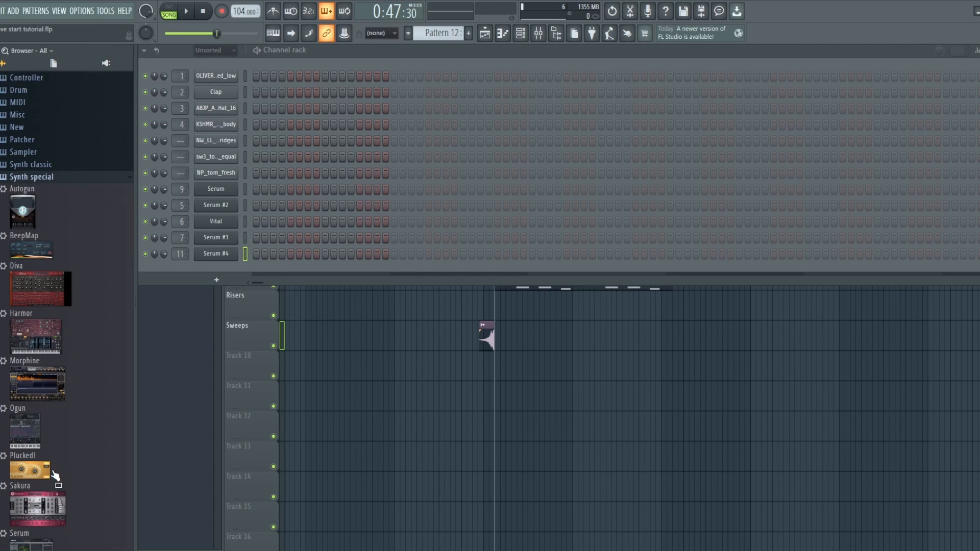
drag(41, 536, 224, 270)
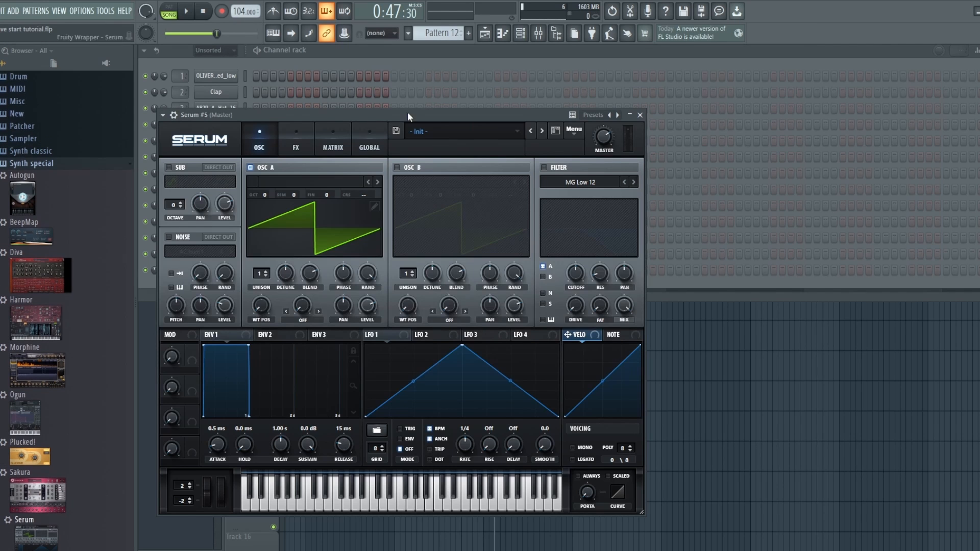
drag(407, 117, 549, 120)
Step: Route the new Serum channel to mixer track 12 and rename that track Melody 2
click(185, 271)
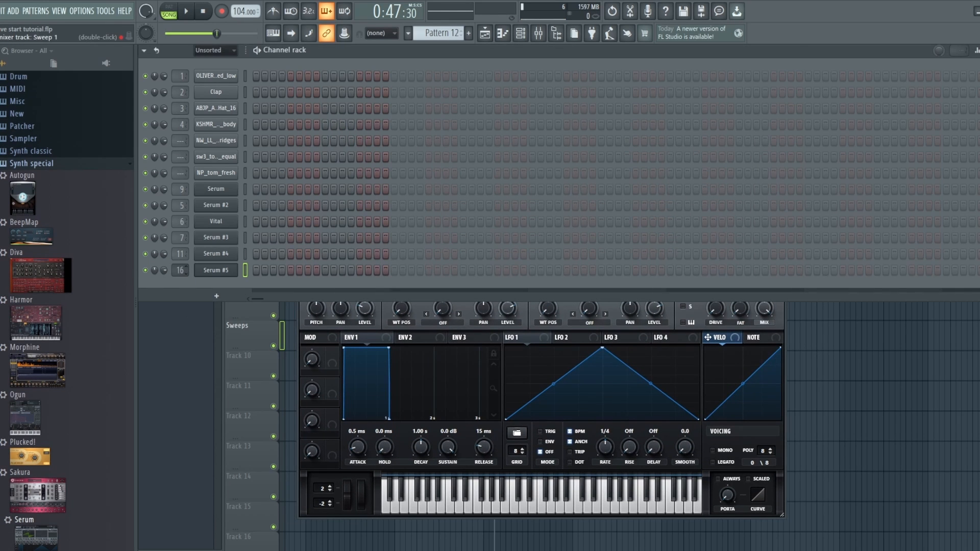
scroll(180, 270, up, 4)
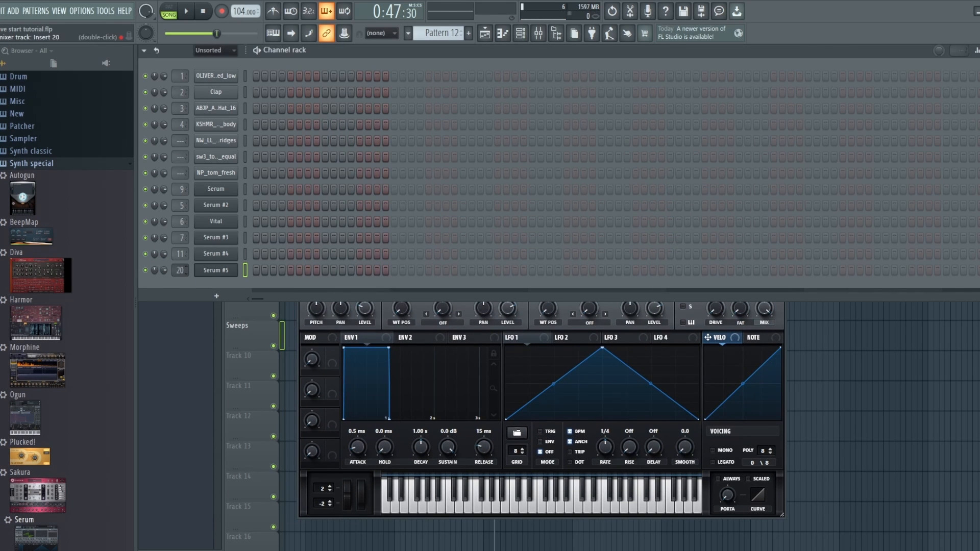
click(538, 33)
click(532, 246)
right_click(532, 247)
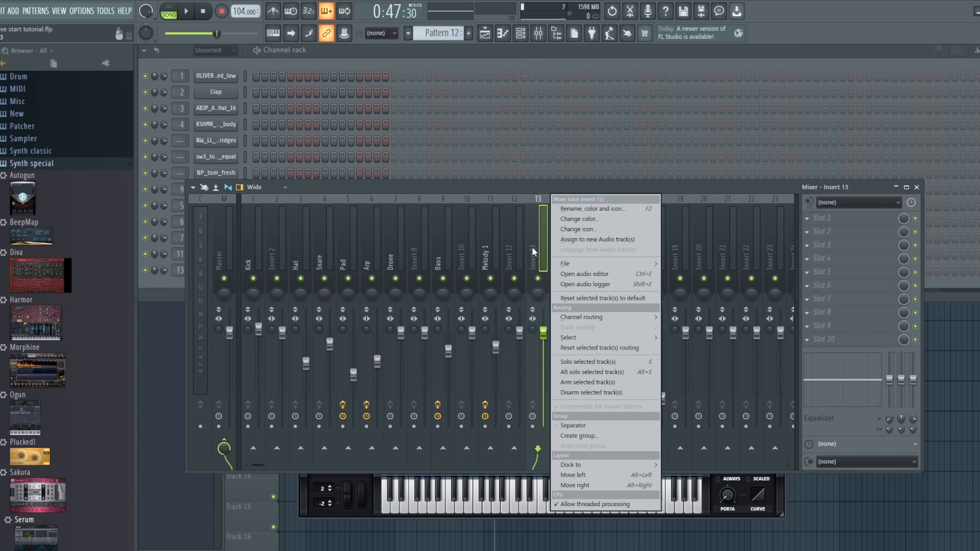
click(587, 208)
text(Melody 2)
key(Return)
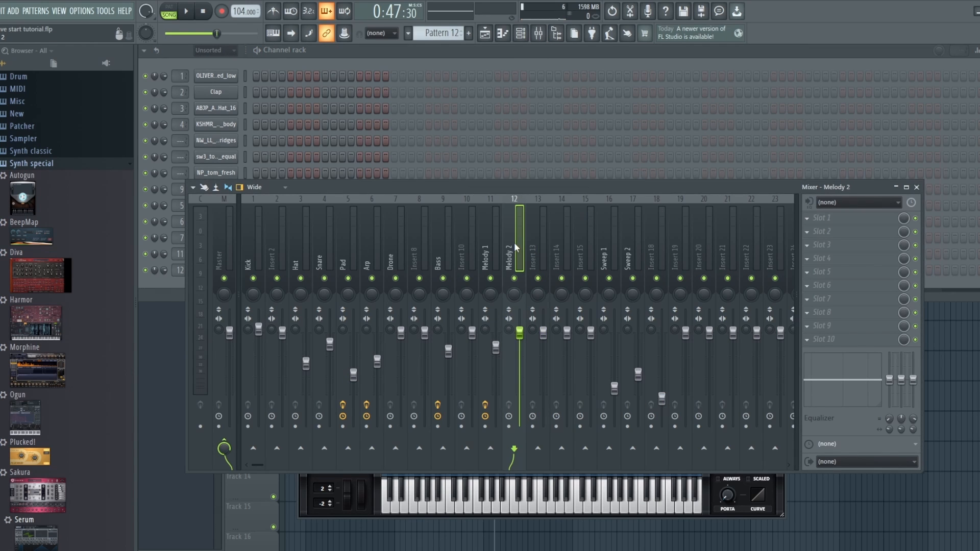
Step: Paste the copied melody notes into the new Serum channel's piano roll and transpose them down one octave
key(space)
click(446, 127)
click(216, 271)
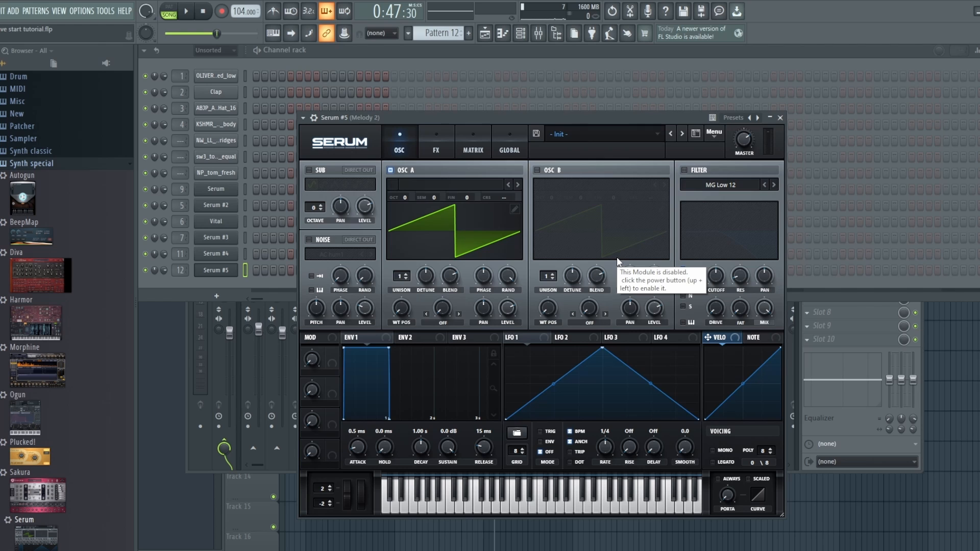
key(F7)
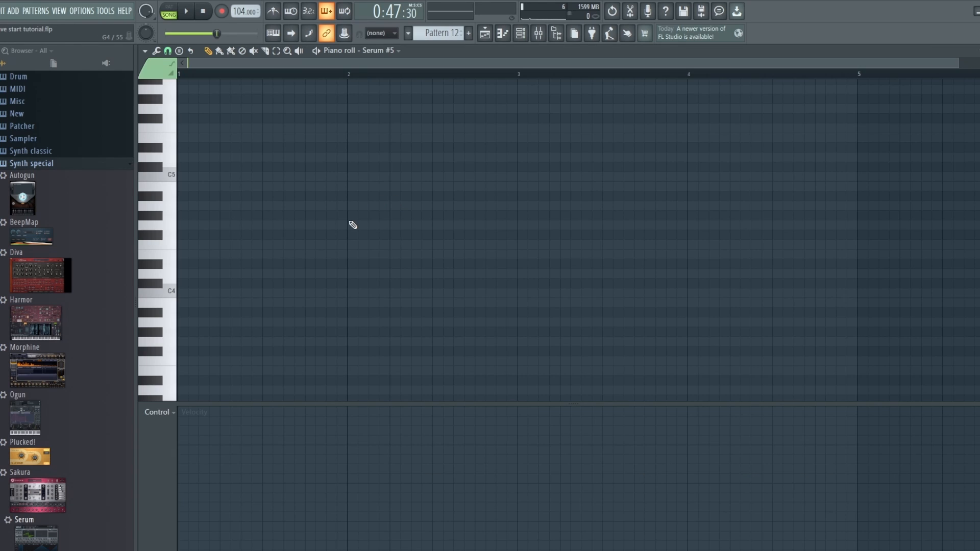
key(ctrl+v)
scroll(479, 182, up, 3)
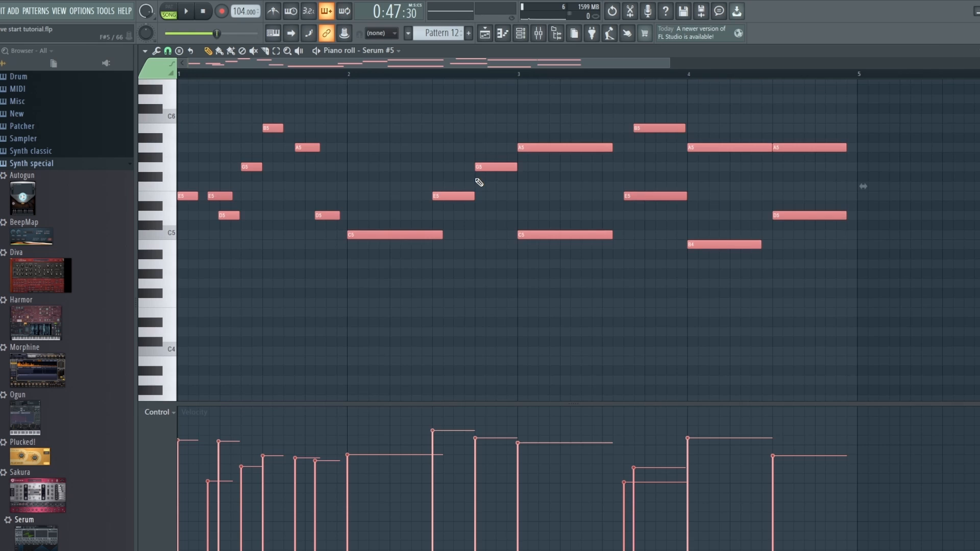
key(ctrl+Down)
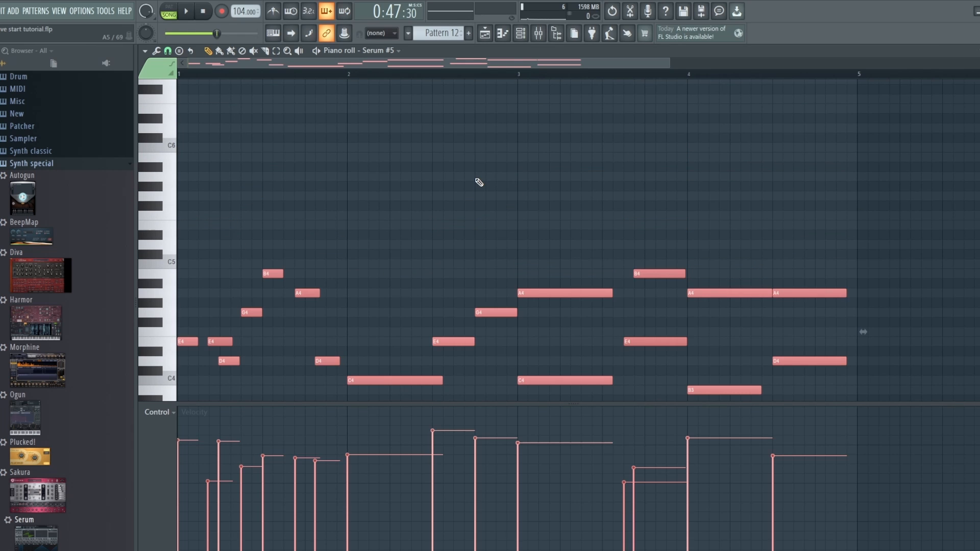
Step: Place a Pattern 12 clip on the Risers track, aligned with the start of the first Pattern 9 melody clip
click(485, 34)
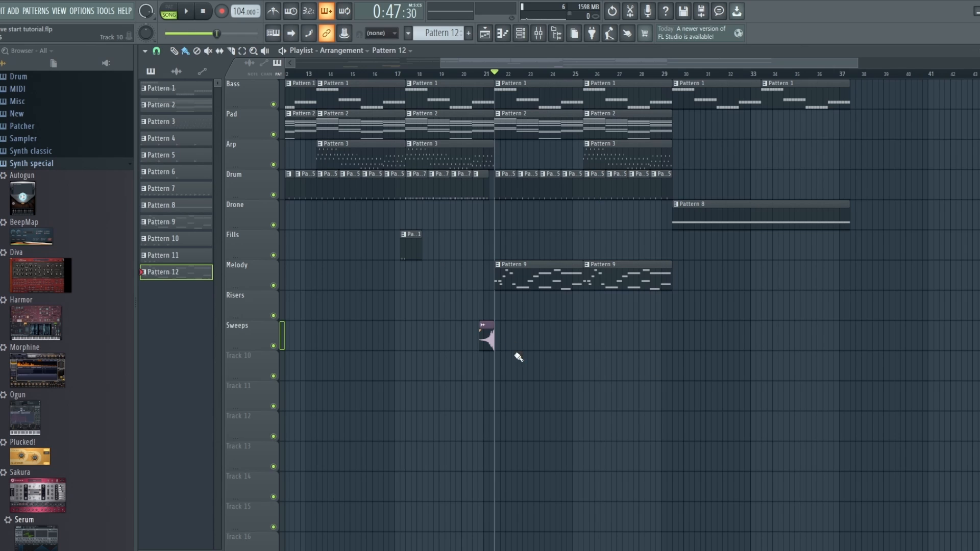
click(499, 308)
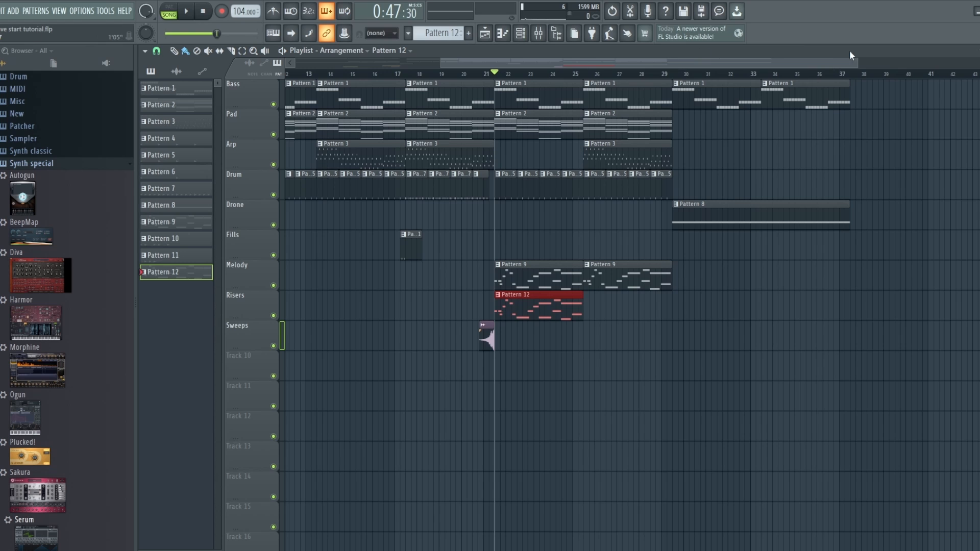
drag(860, 63, 720, 64)
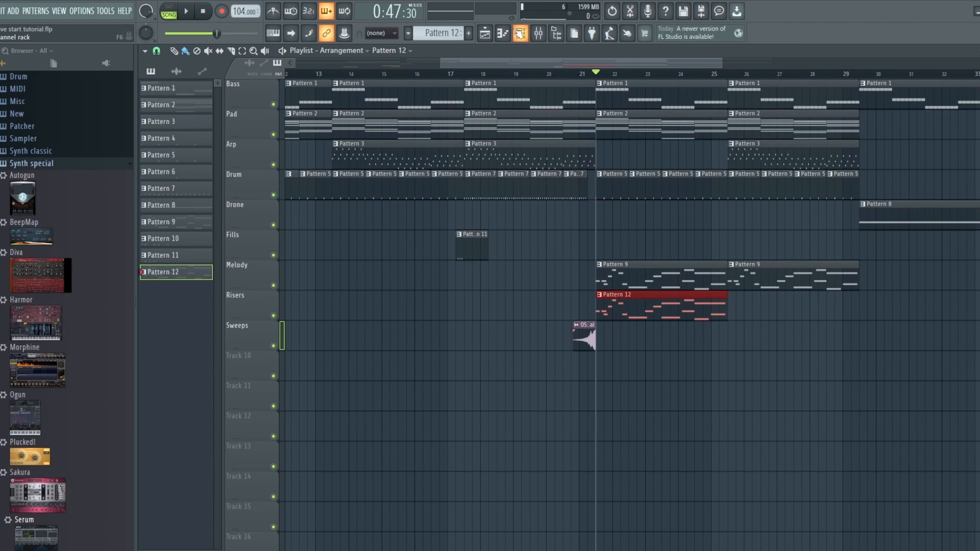
Step: Enable the new Serum's filter, raise its cutoff, set its type to MG Low 18, and play the arrangement to hear it
click(520, 34)
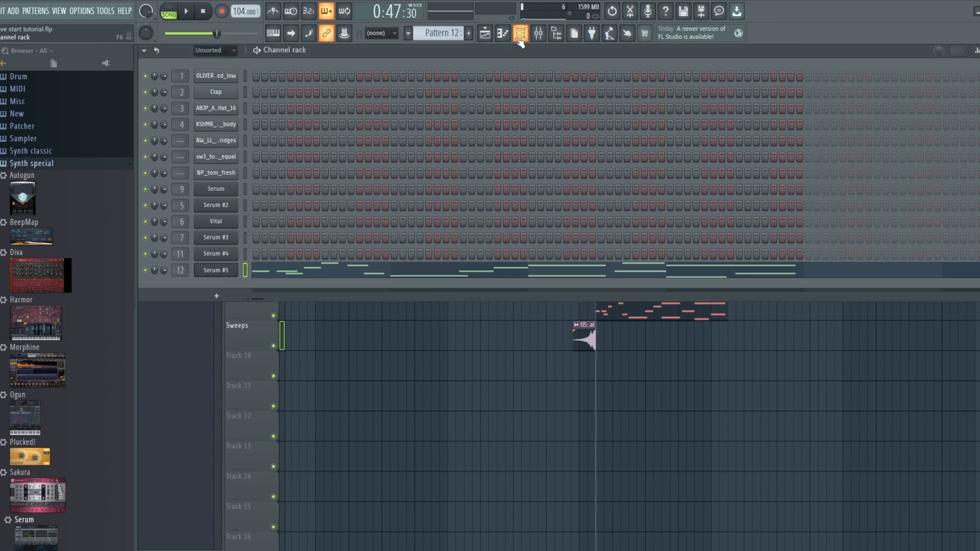
click(225, 270)
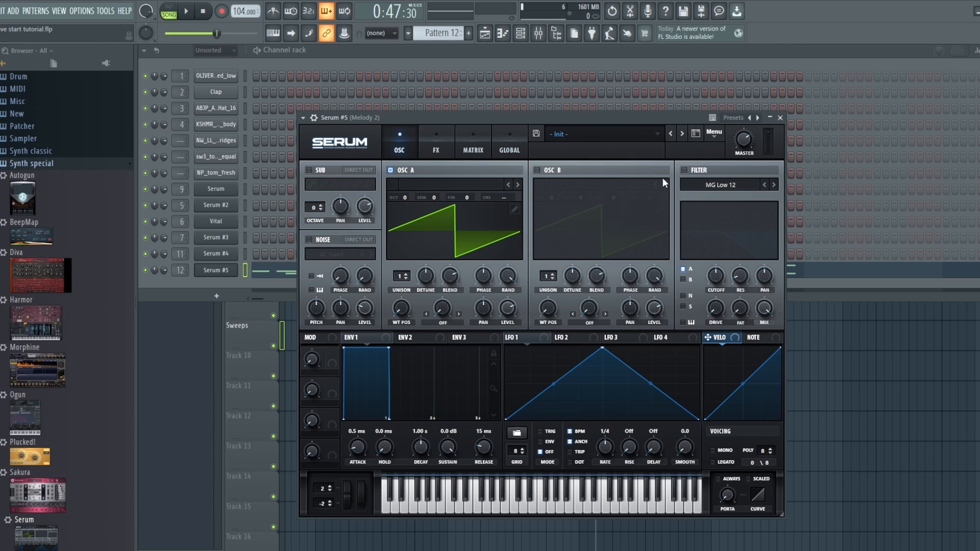
click(684, 170)
drag(722, 275, 721, 250)
click(774, 184)
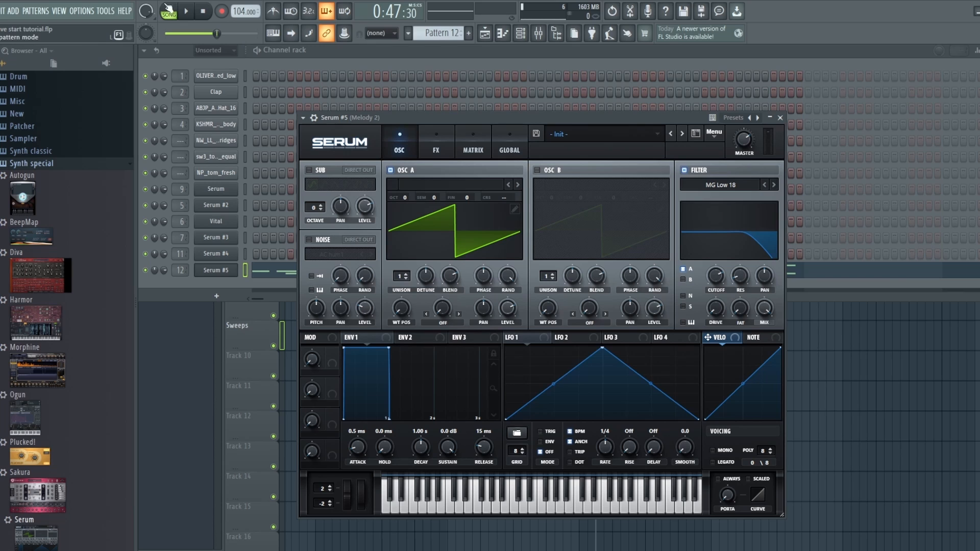
key(space)
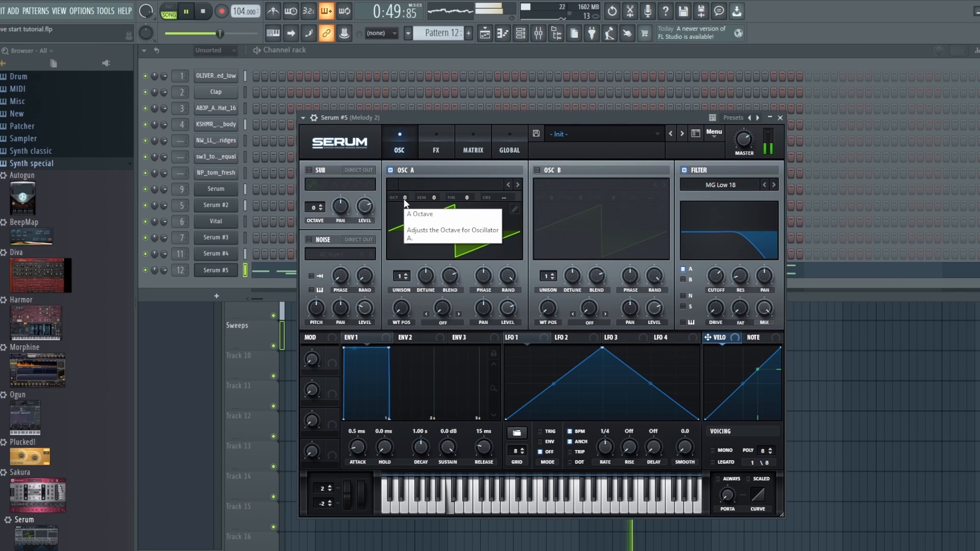
Step: Shape Env 1 of the Melody 2 Serum with a 921 ms decay, -14.5 dB sustain and 245 ms release
key(space)
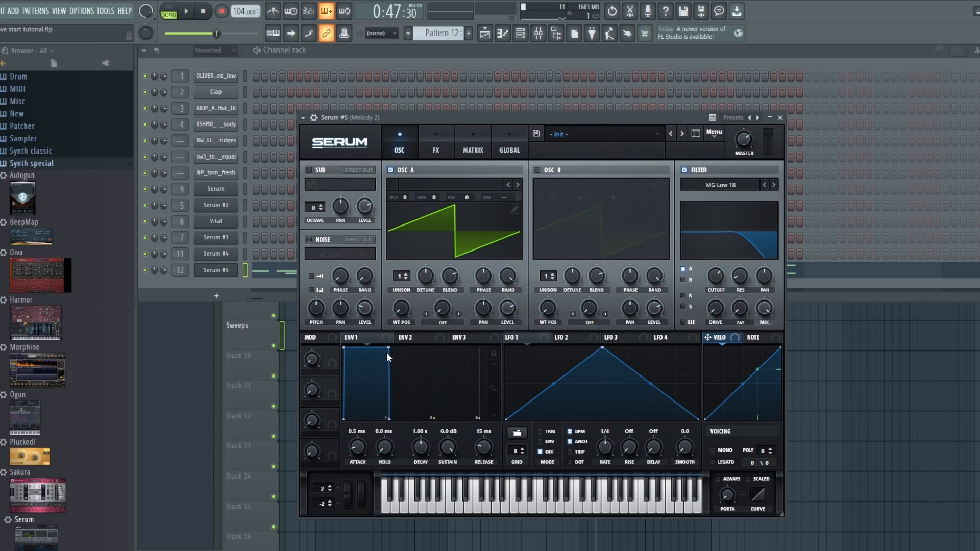
drag(387, 351, 386, 394)
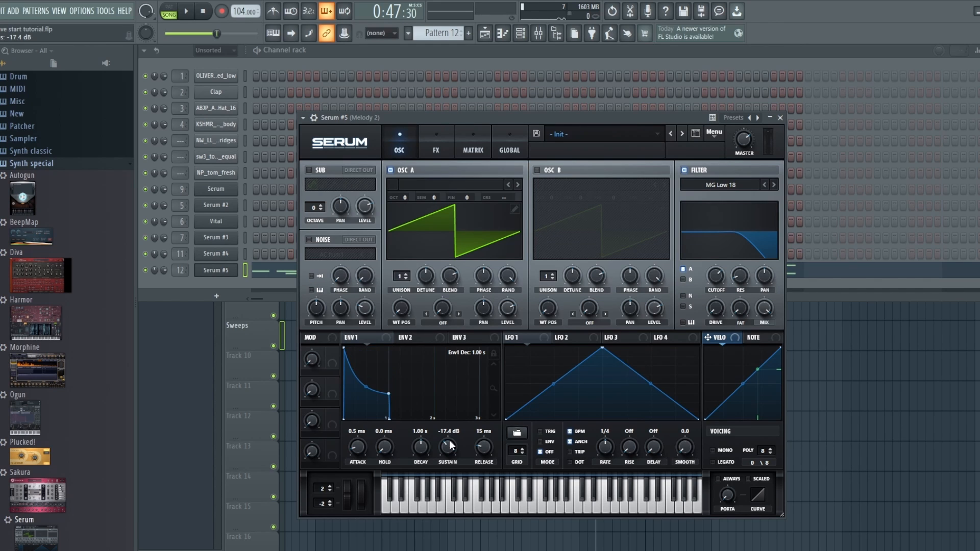
drag(482, 452, 385, 388)
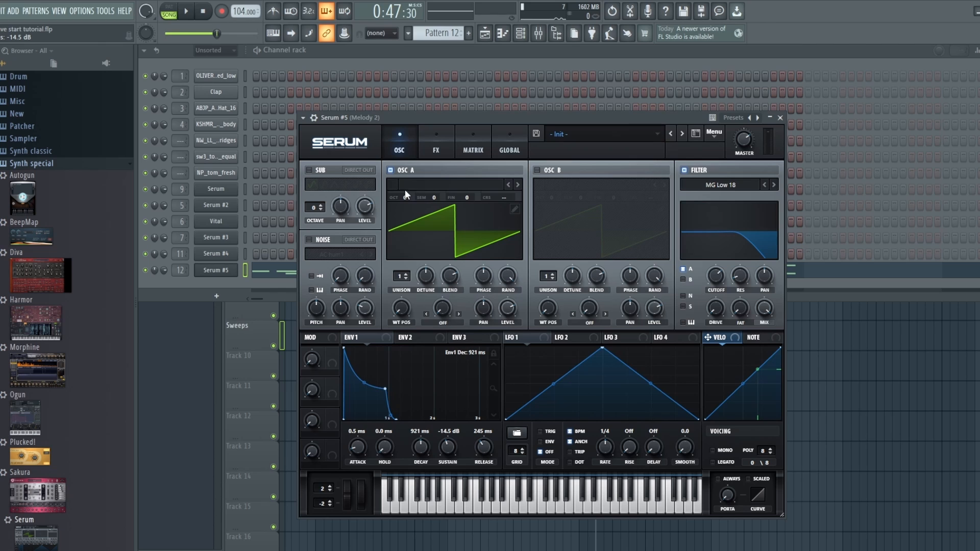
Step: Raise oscillator A by one octave and lower the filter cutoff slightly while playing the arrangement
drag(400, 199, 400, 184)
key(space)
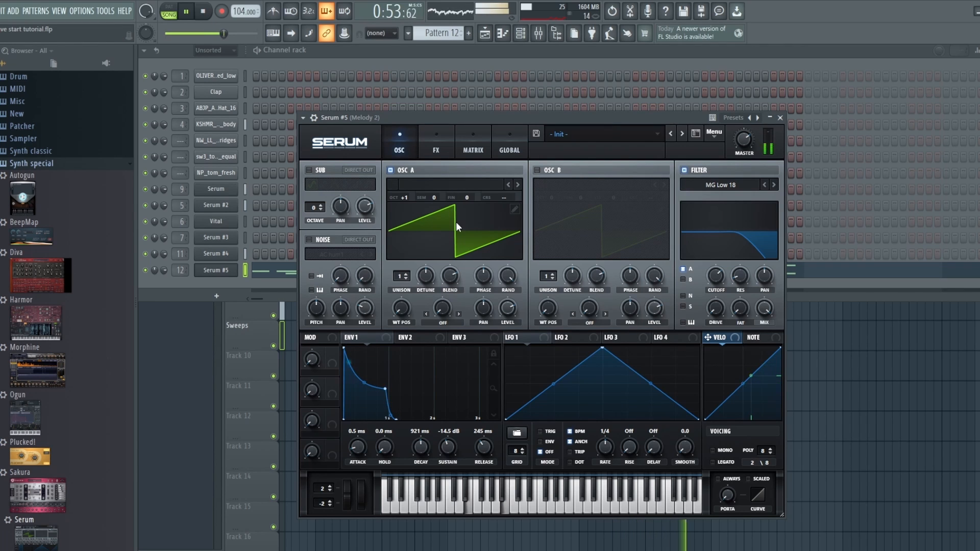
drag(712, 283, 712, 296)
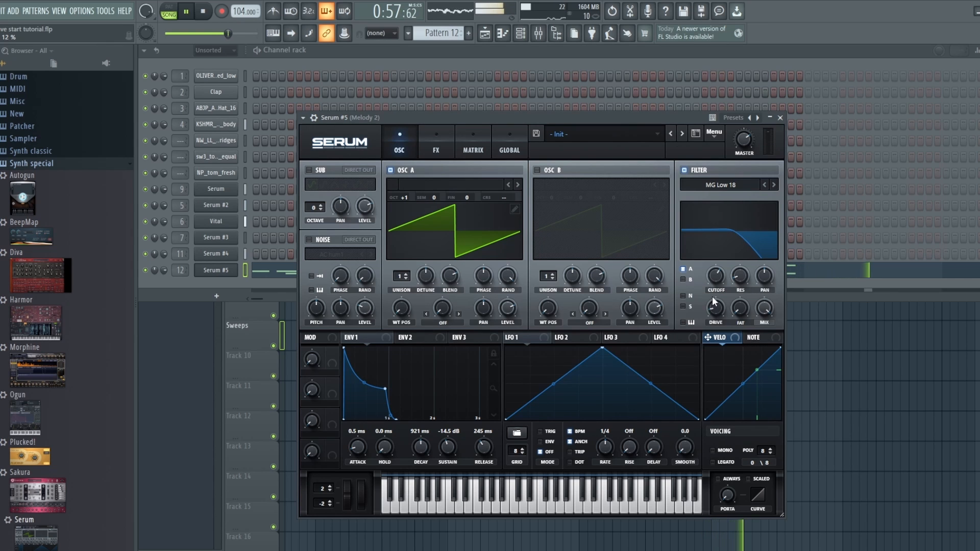
Step: Restart the arrangement, enable oscillator B and route it through the filter
key(space)
key(space)
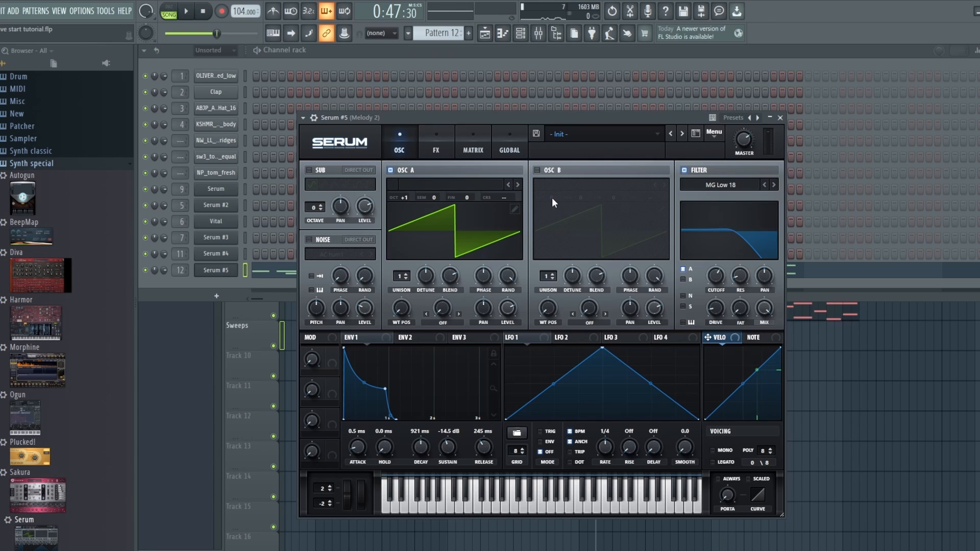
click(537, 170)
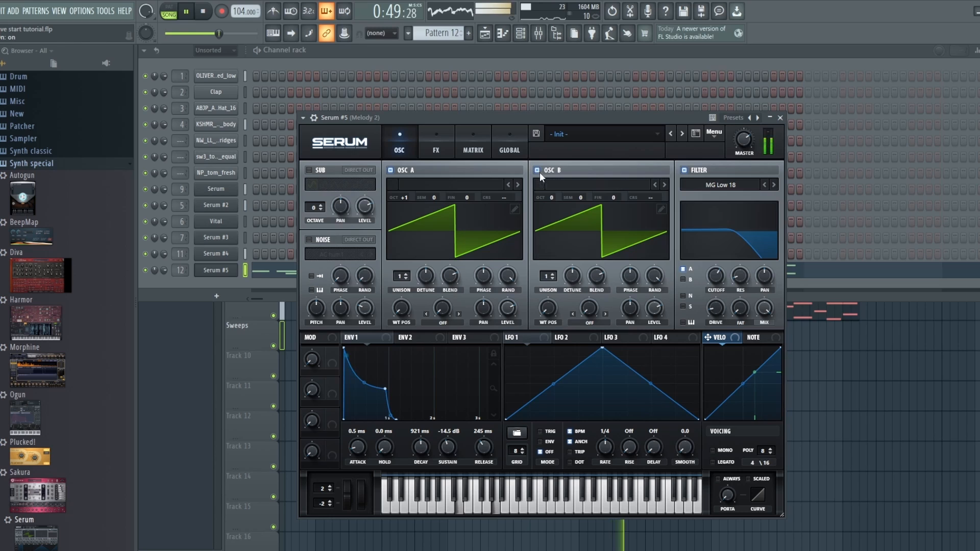
click(683, 280)
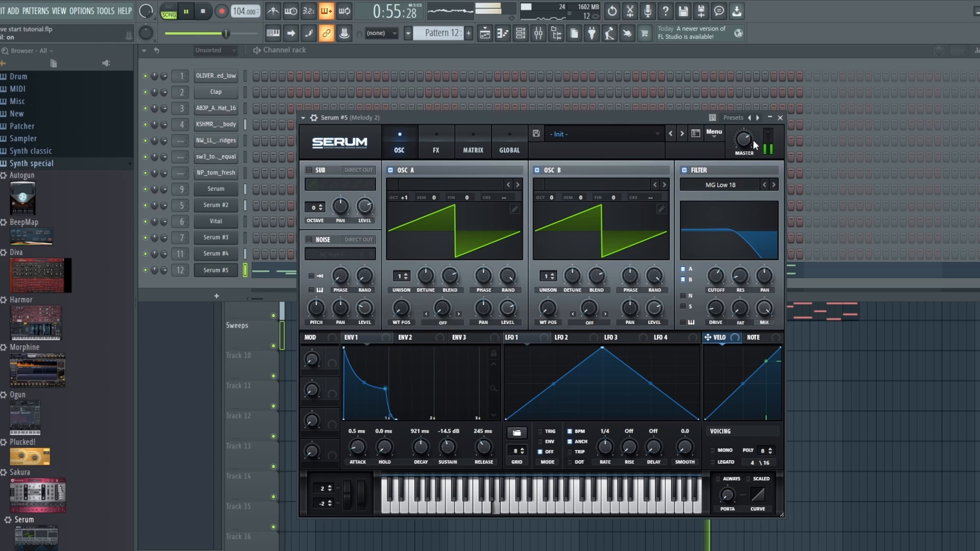
Step: Set the Melody 2 mixer track's volume to about -5.7 dB while listening to the arrangement
click(538, 34)
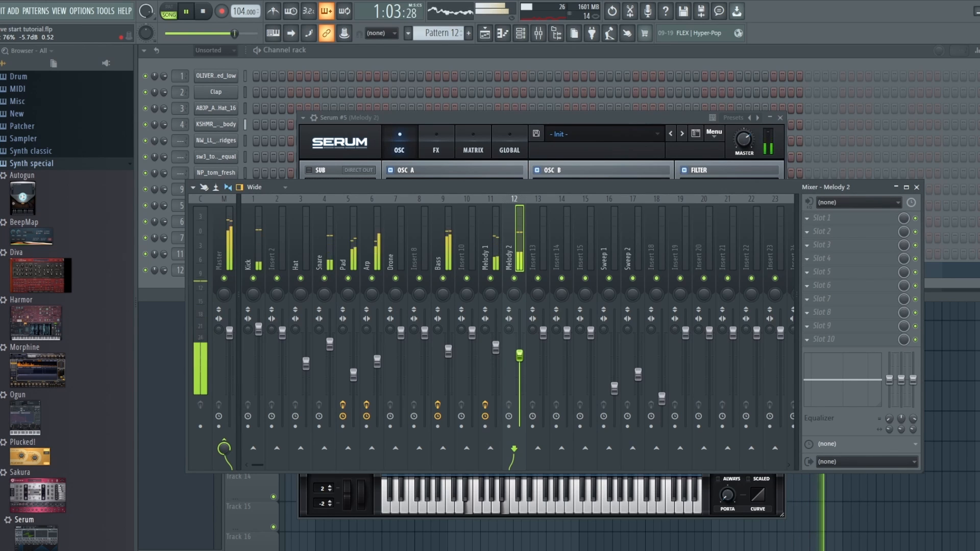
key(space)
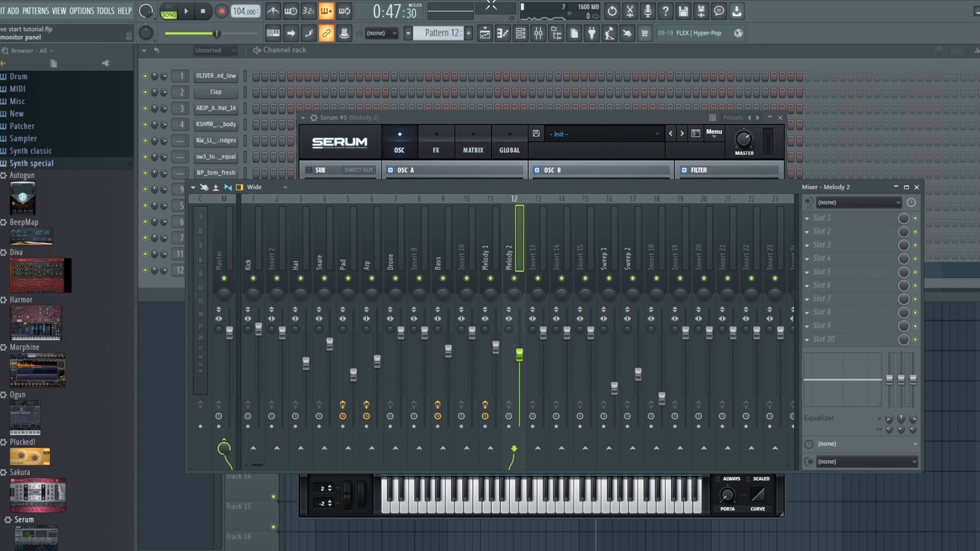
Step: Switch off the reverb and delay effects in the Melody 1 Serum and play the arrangement to hear it
click(522, 36)
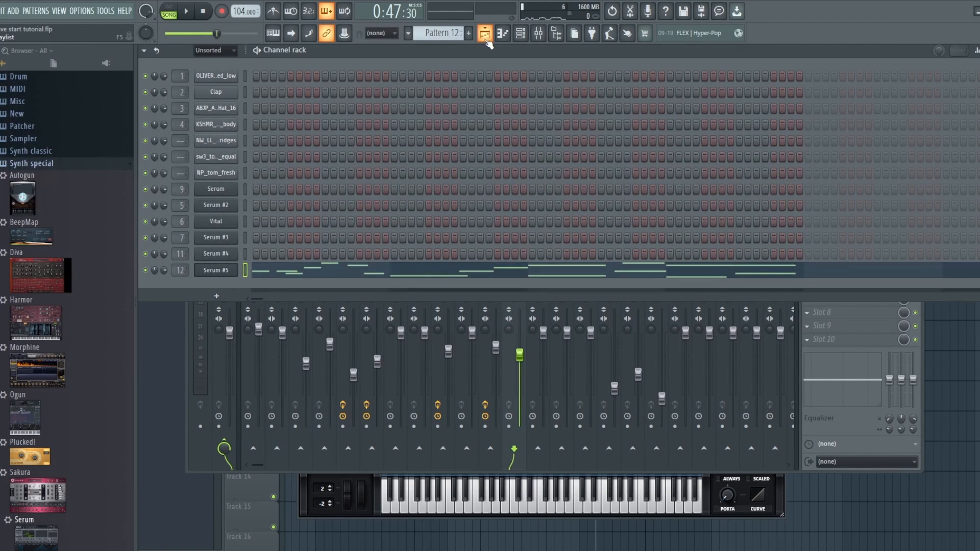
click(216, 254)
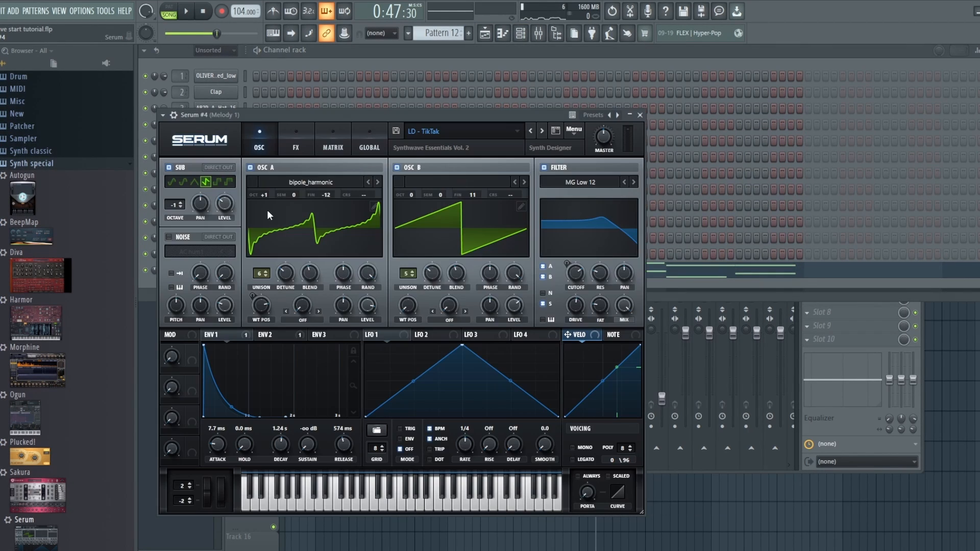
click(296, 143)
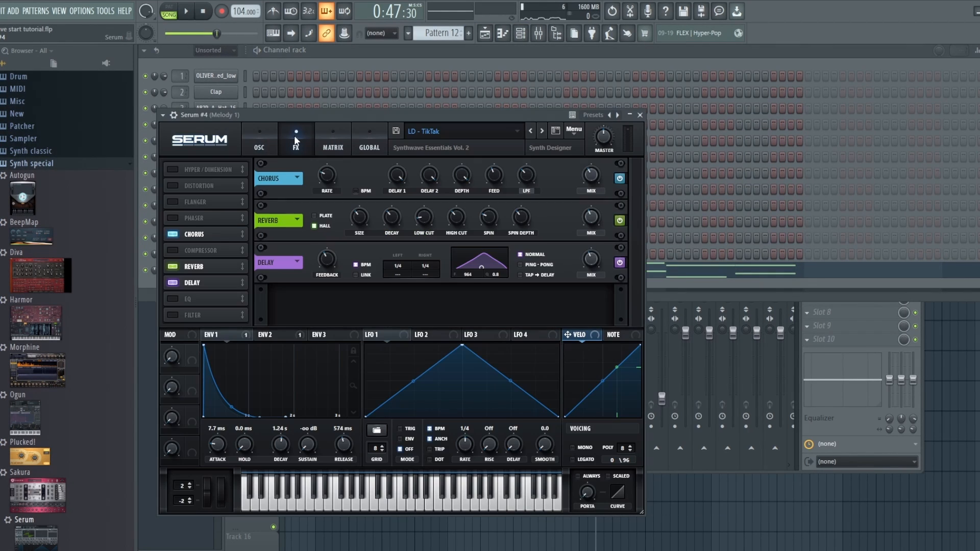
click(620, 221)
click(620, 263)
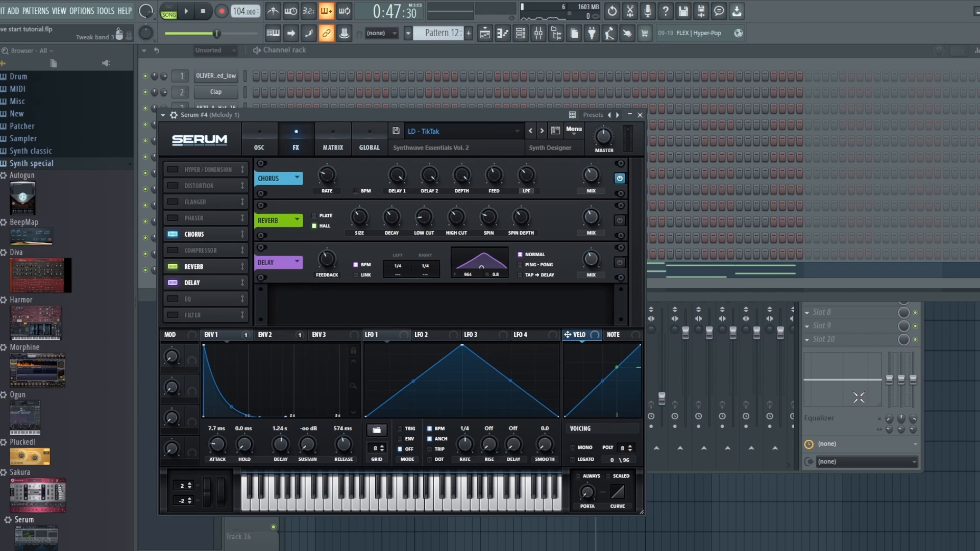
click(823, 420)
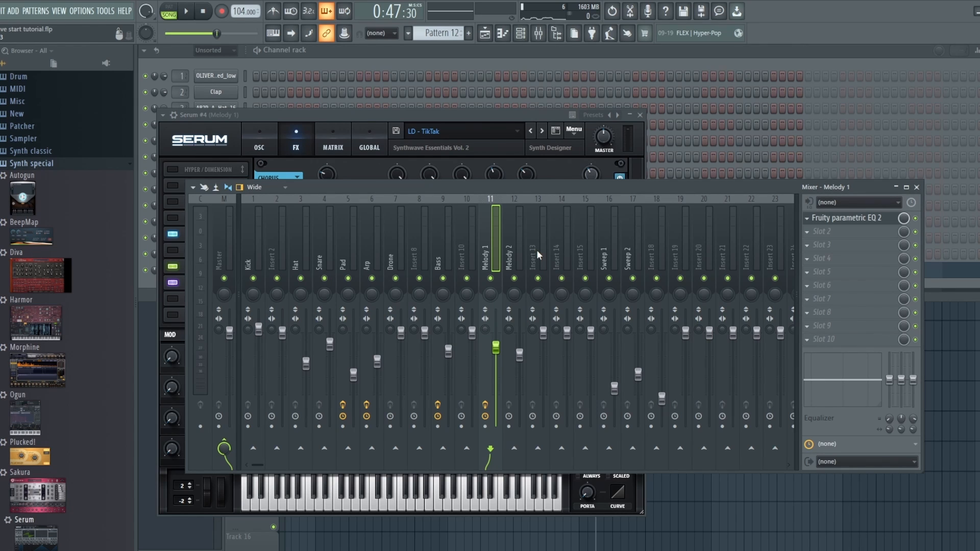
click(189, 12)
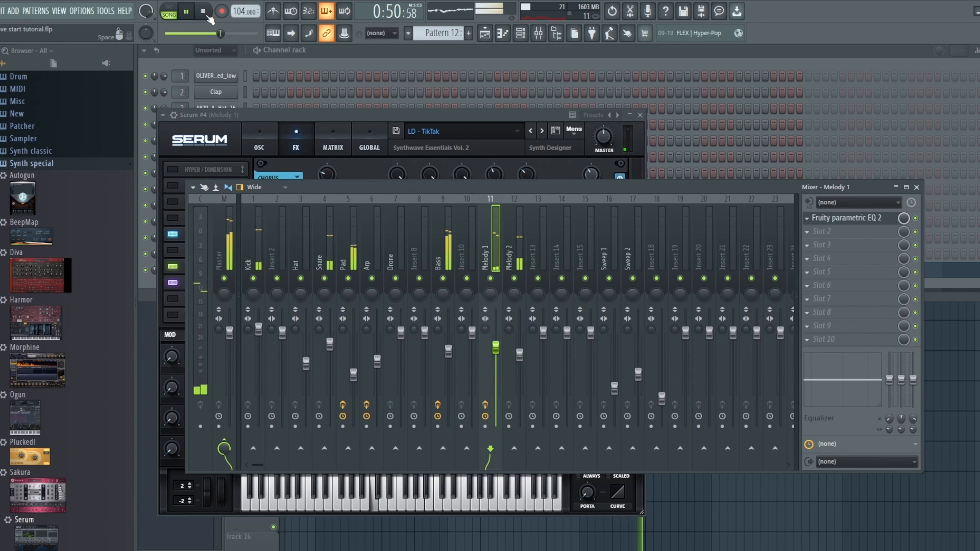
click(204, 12)
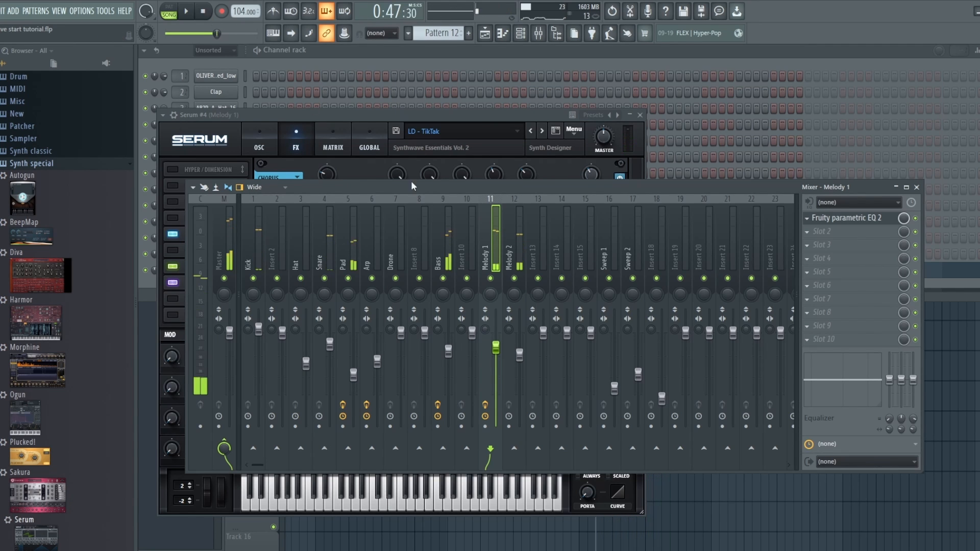
Step: Rename mixer track 13 as Melody Reverb
click(540, 252)
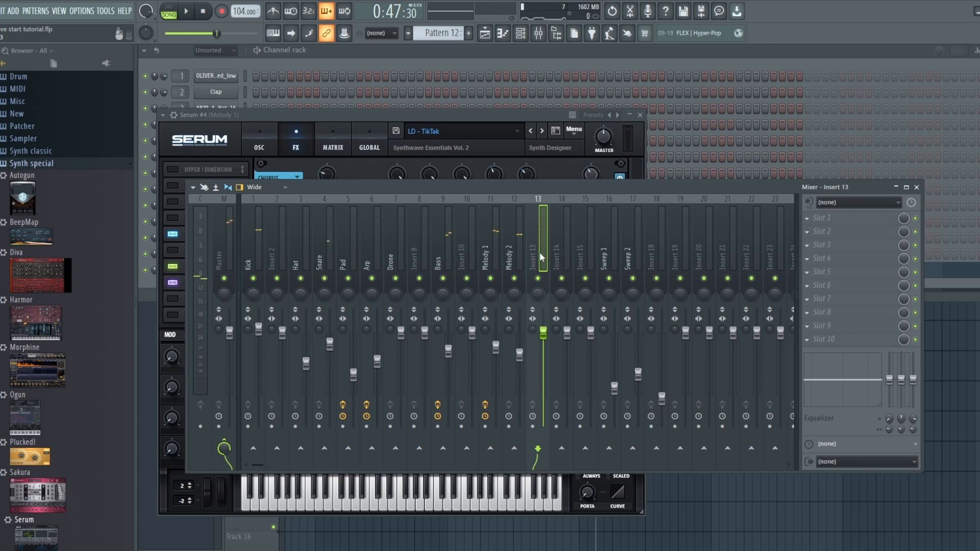
right_click(541, 252)
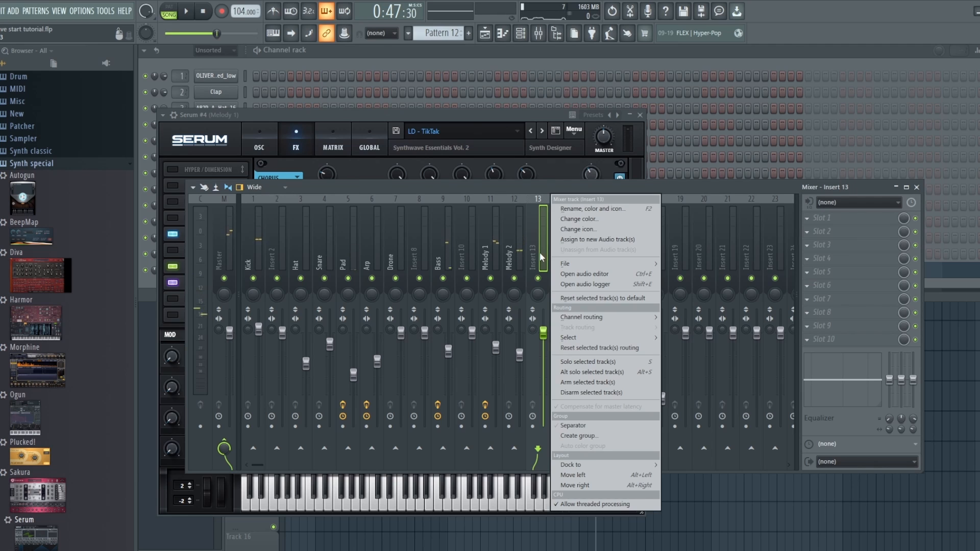
click(575, 210)
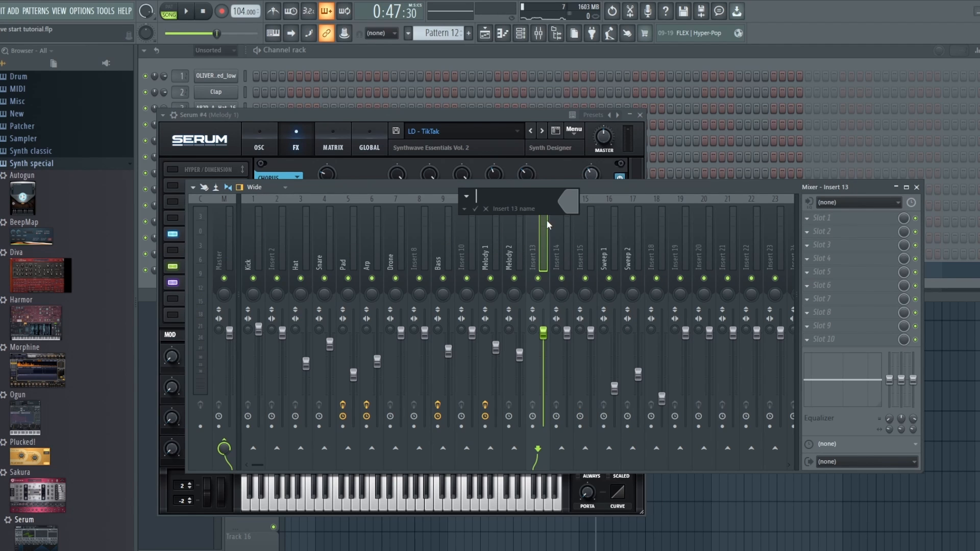
text(Melody Reverb)
key(Return)
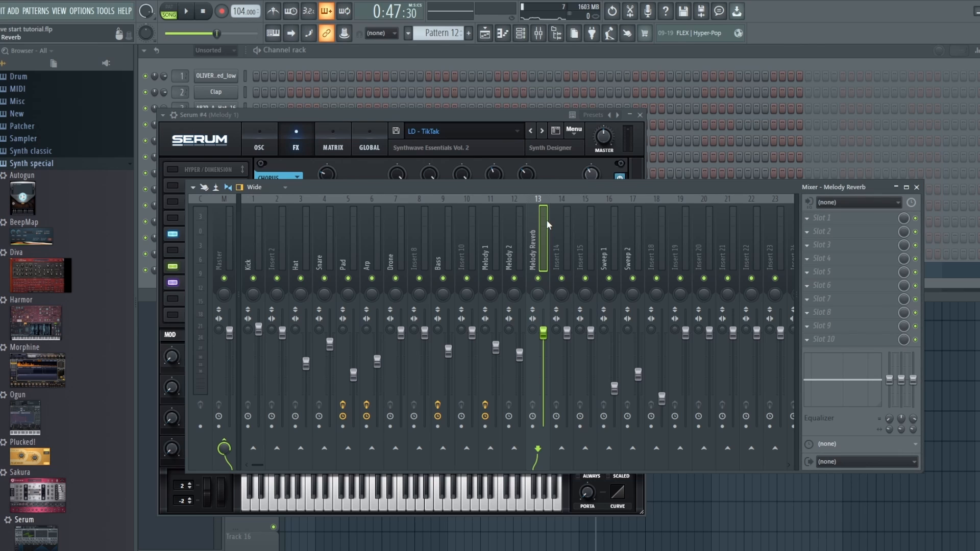
Step: Rename mixer track 14 as Melody Delay
right_click(559, 228)
click(619, 210)
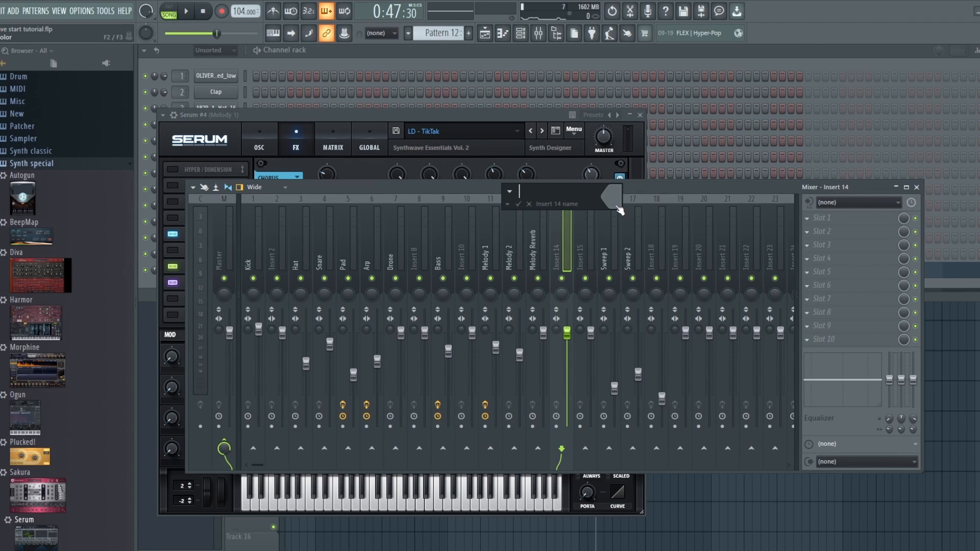
text(Melody Delay)
key(Return)
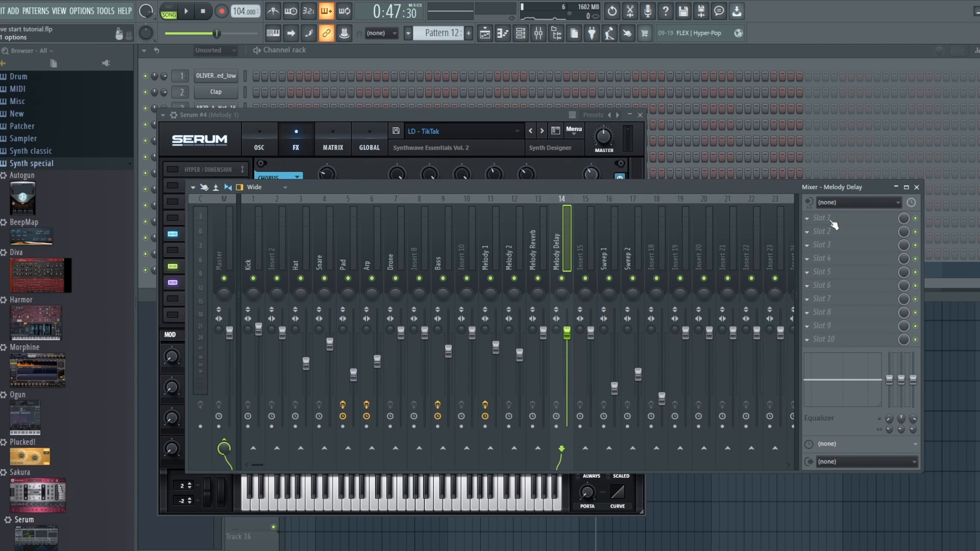
Step: Load Fruity Delay 3 with a reduced feedback level on the Melody Delay track and pull the track's fader down to its minimum
click(808, 221)
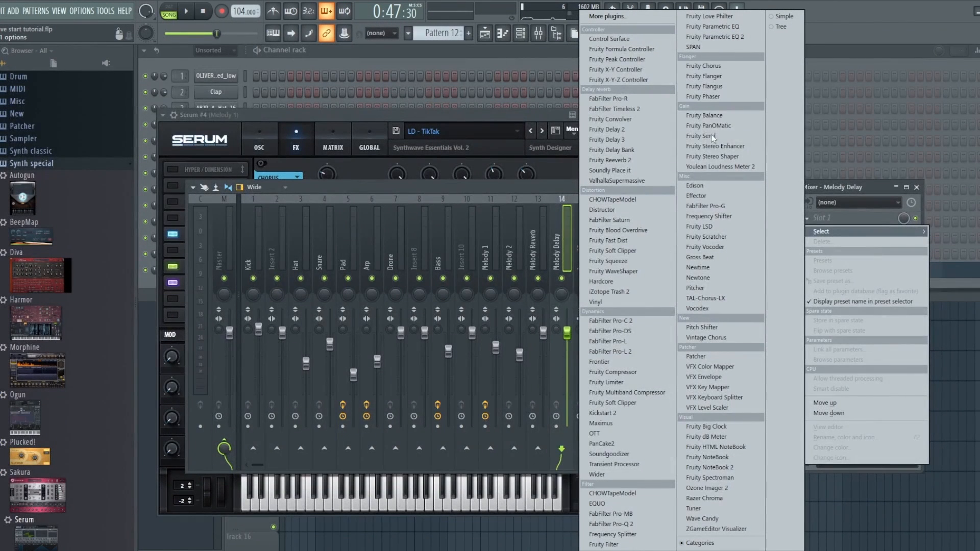
click(624, 140)
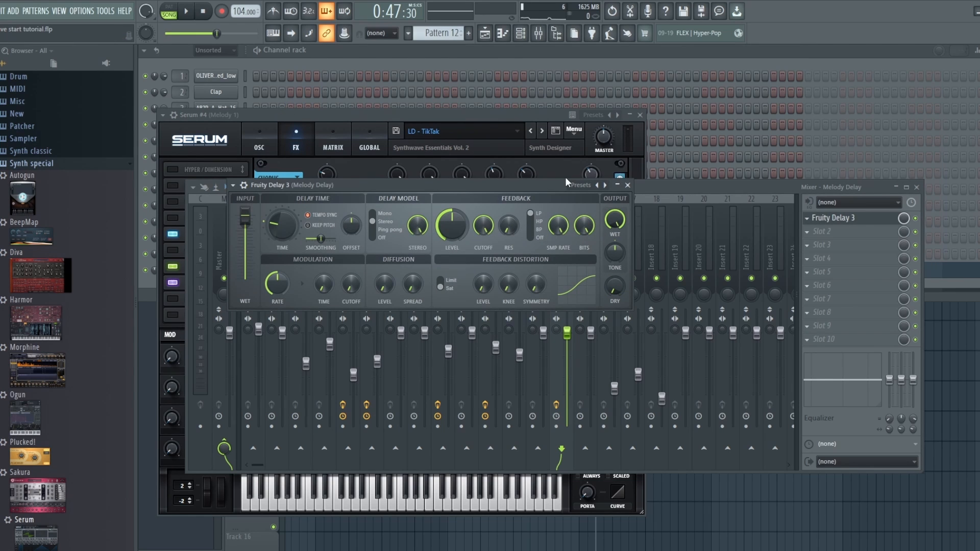
drag(452, 225, 451, 236)
click(667, 191)
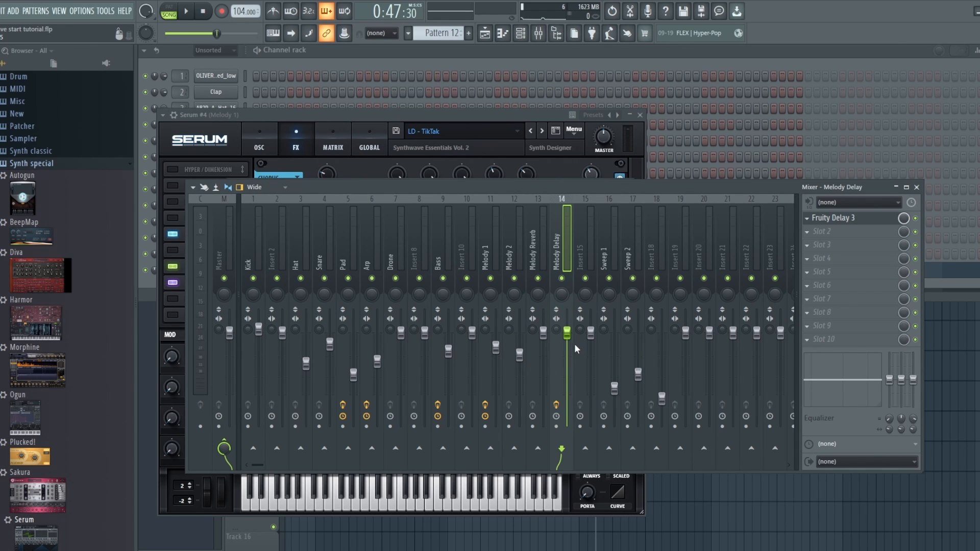
drag(567, 333, 566, 427)
Step: Move an empty mixer track to position 13, directly after Melody 2, and name it Melody Bus
click(516, 253)
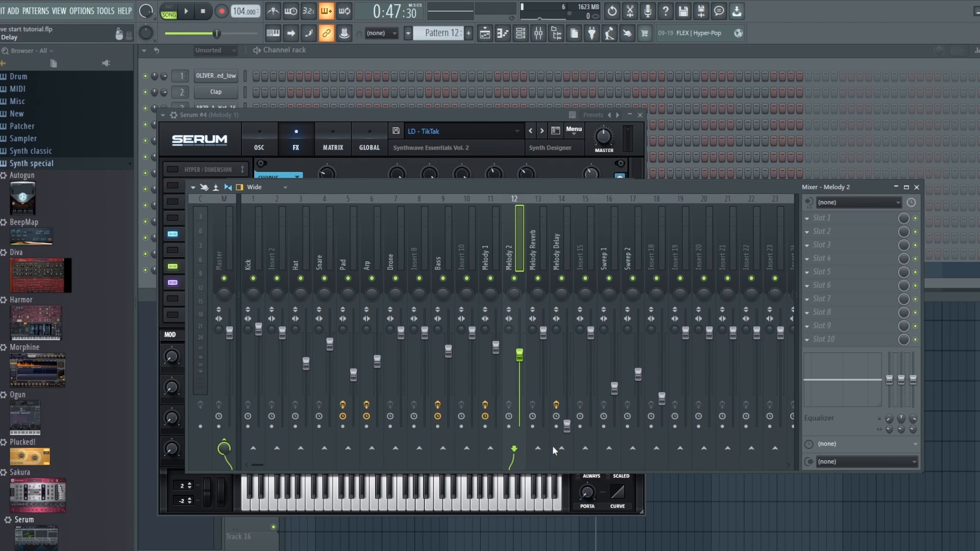
drag(699, 251, 538, 251)
right_click(538, 251)
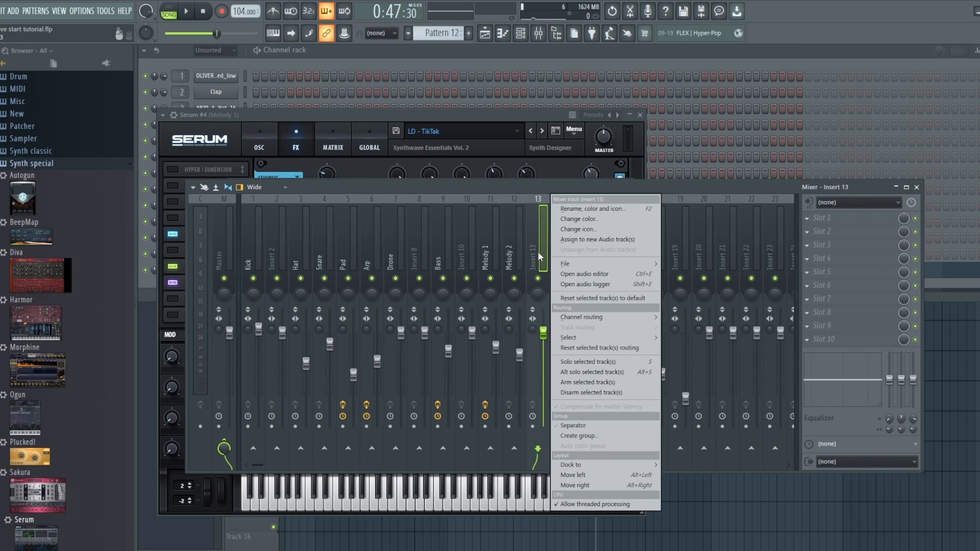
click(565, 209)
text(M)
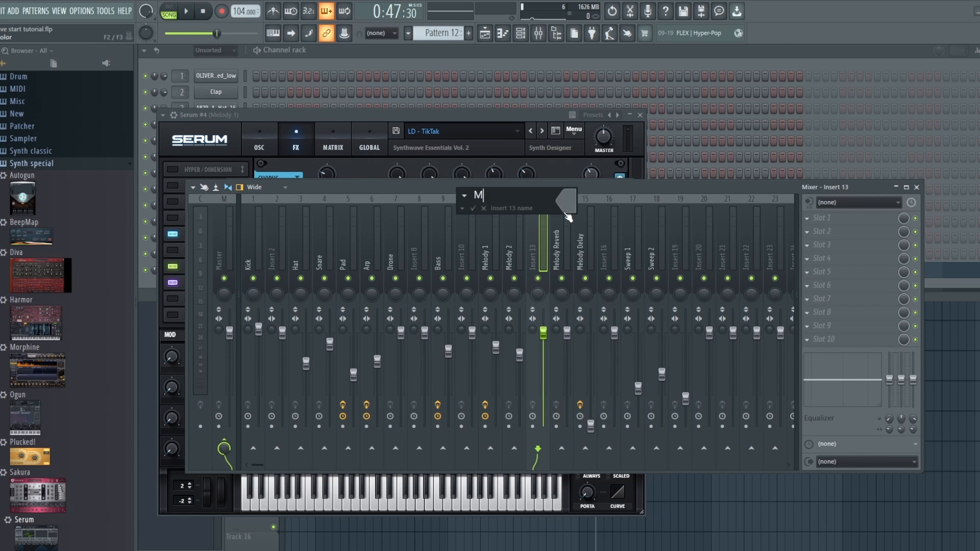
text(elody Bus)
key(Return)
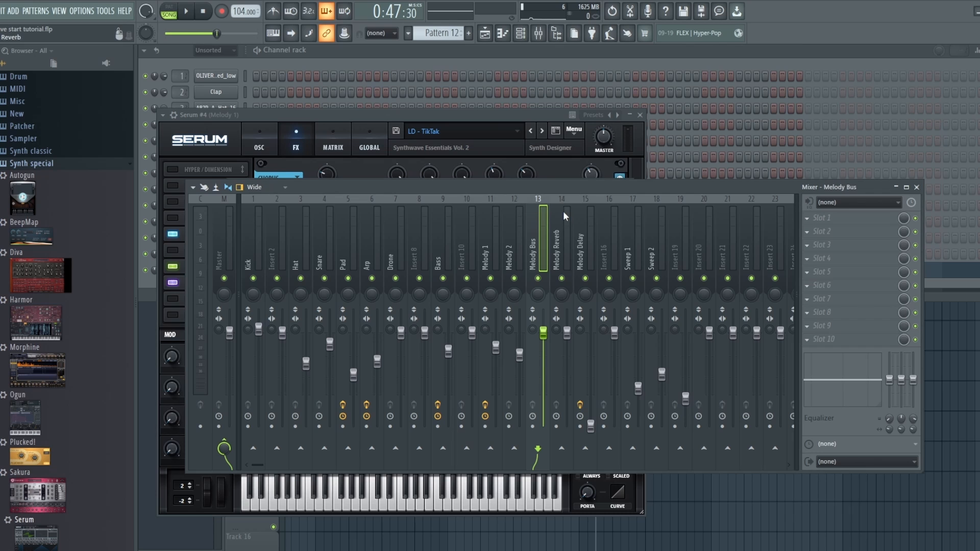
Step: Route Melody 2 and Melody 1 exclusively to the Melody Bus track, and select the bus
click(520, 238)
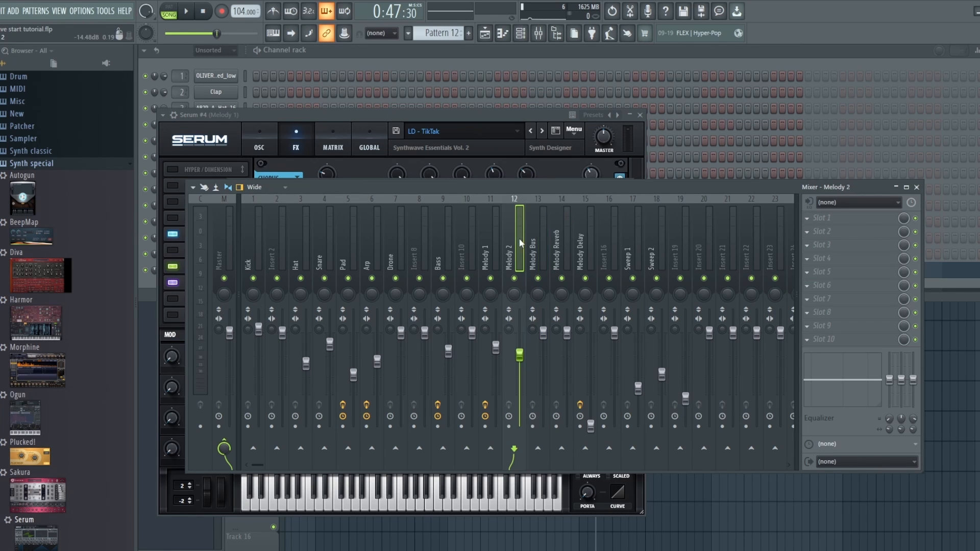
right_click(537, 452)
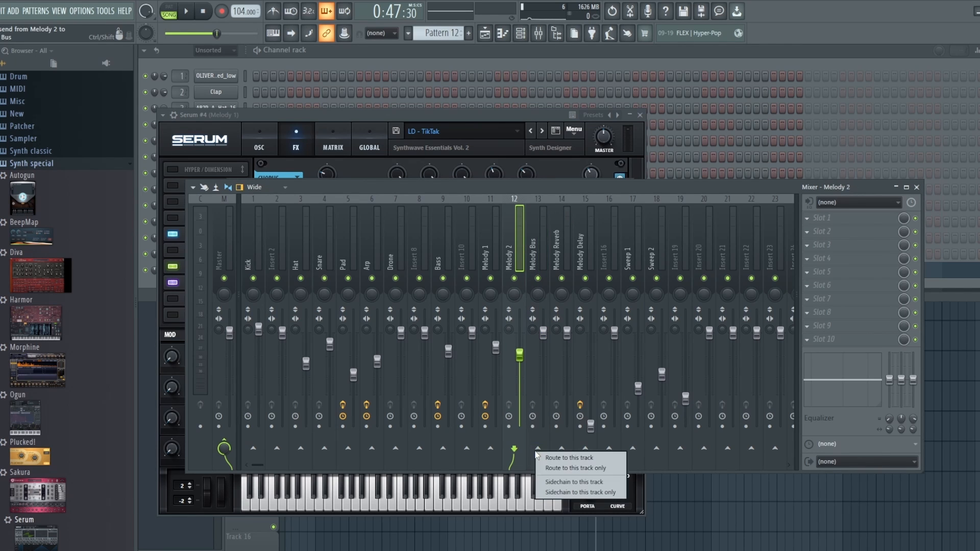
click(582, 468)
key(Left)
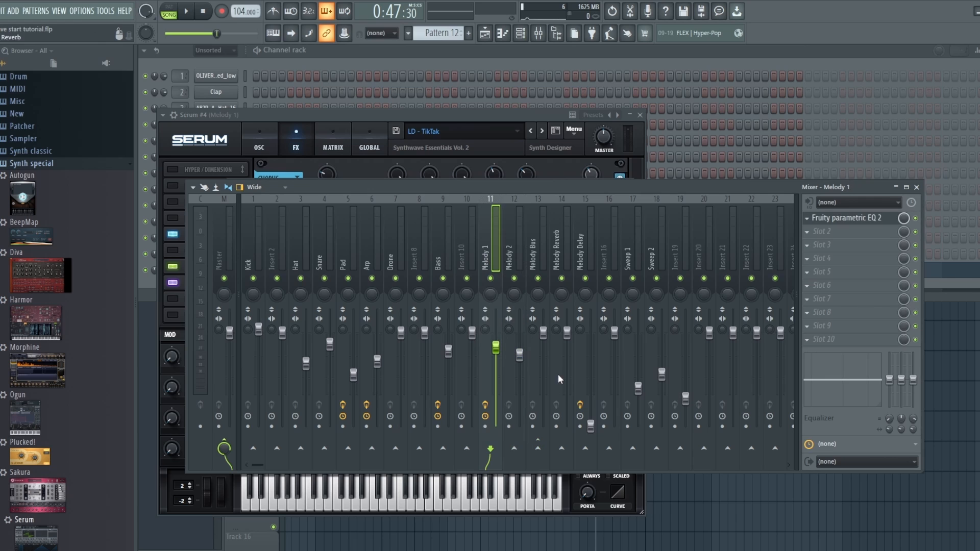
right_click(539, 448)
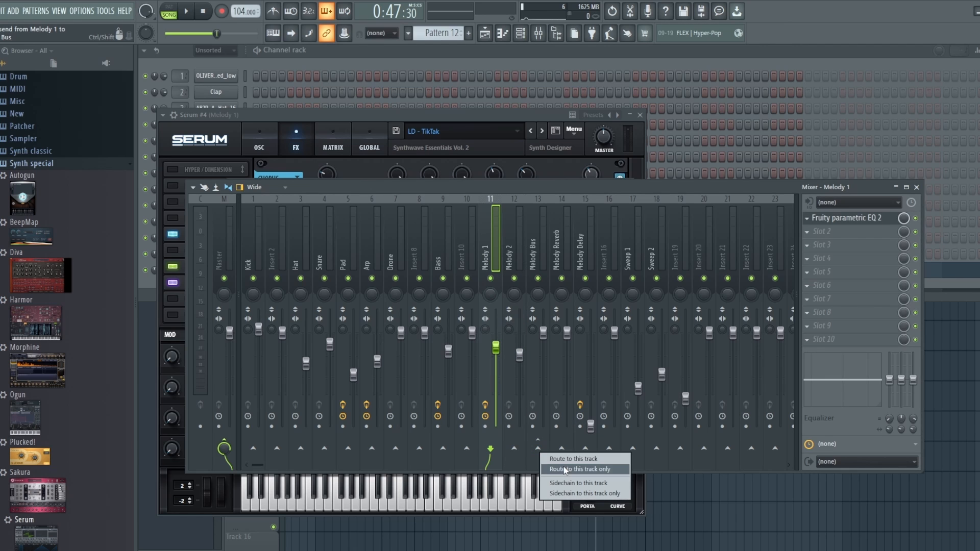
click(580, 466)
click(537, 272)
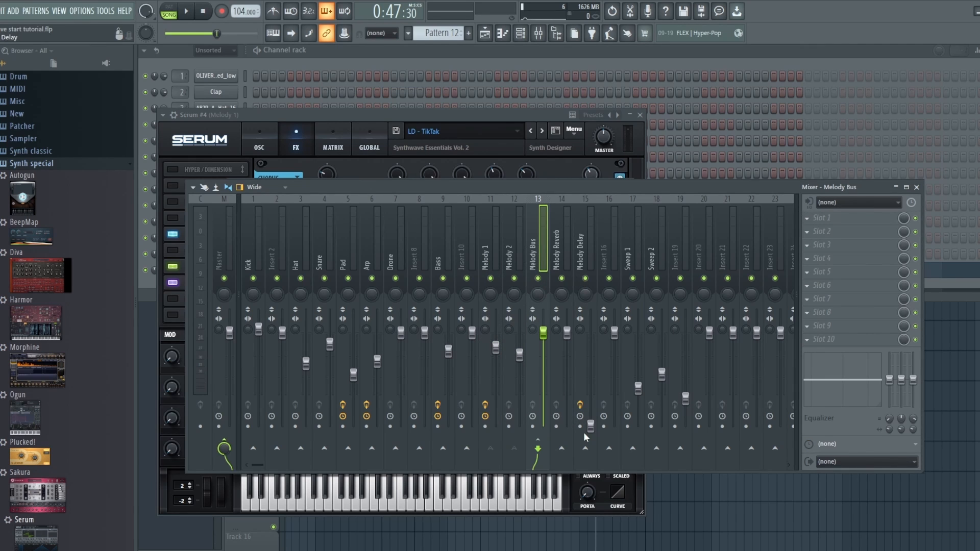
Step: Load a Fruity Send effect in both slot 7 and slot 8 of the Melody Bus track
click(807, 299)
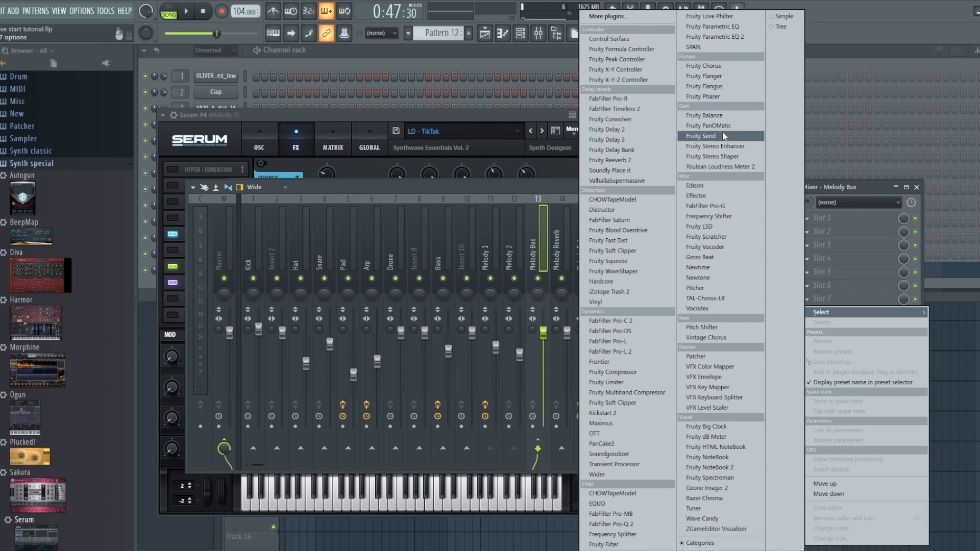
click(704, 136)
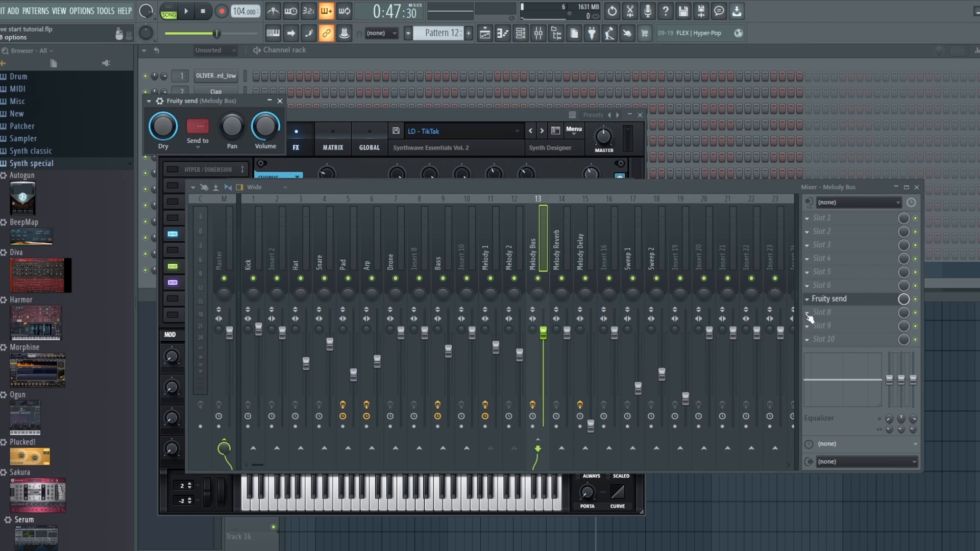
click(808, 299)
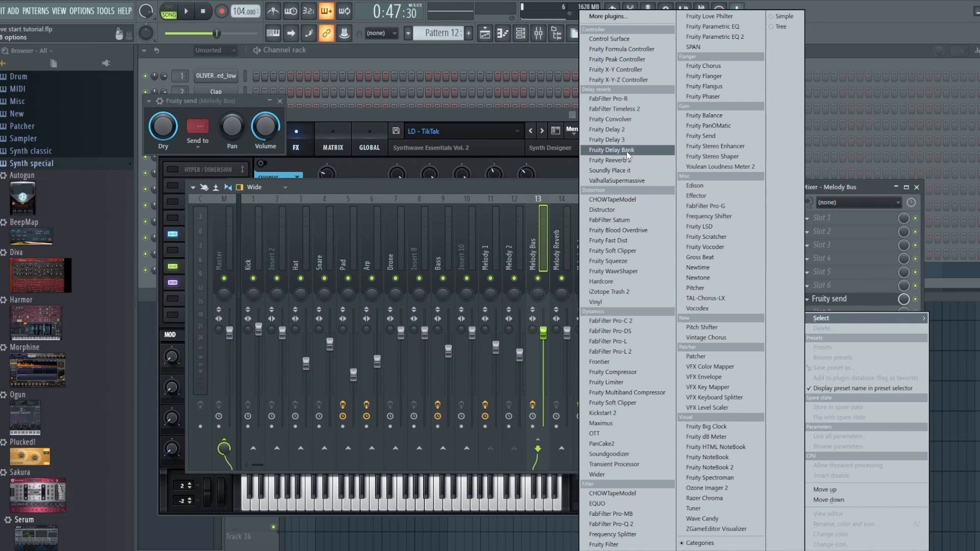
click(715, 136)
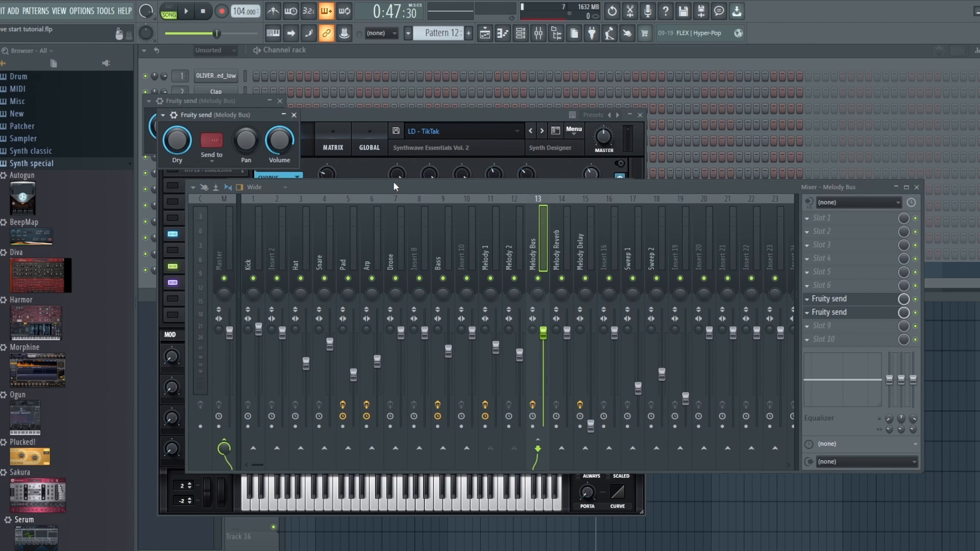
Step: Sidechain the Melody Bus track to the Melody Reverb and Melody Delay tracks, keeping its routing to the master
right_click(564, 451)
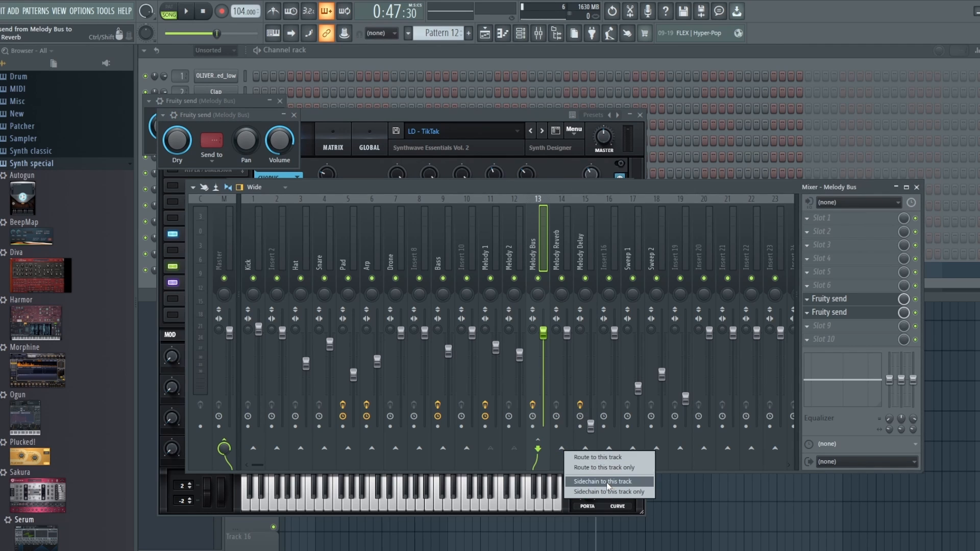
click(607, 483)
click(588, 470)
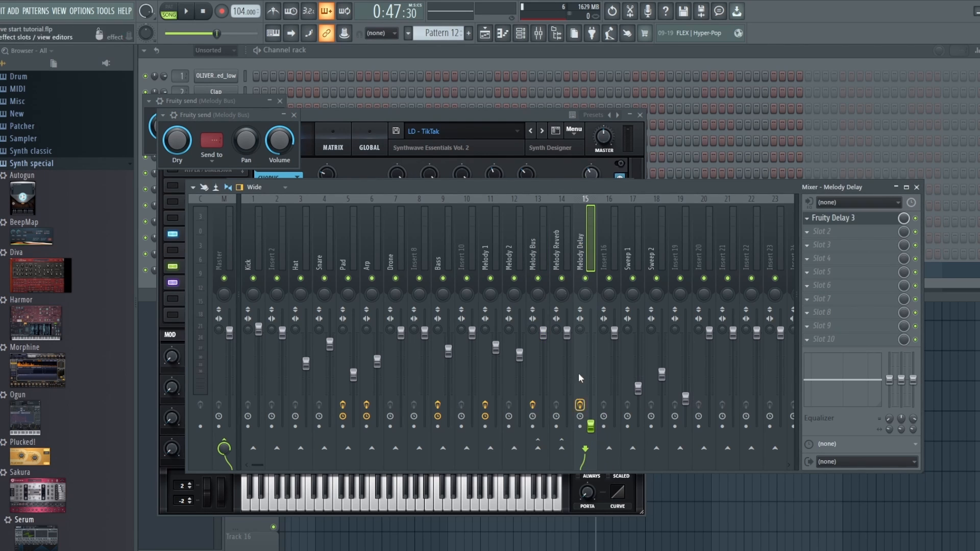
click(539, 262)
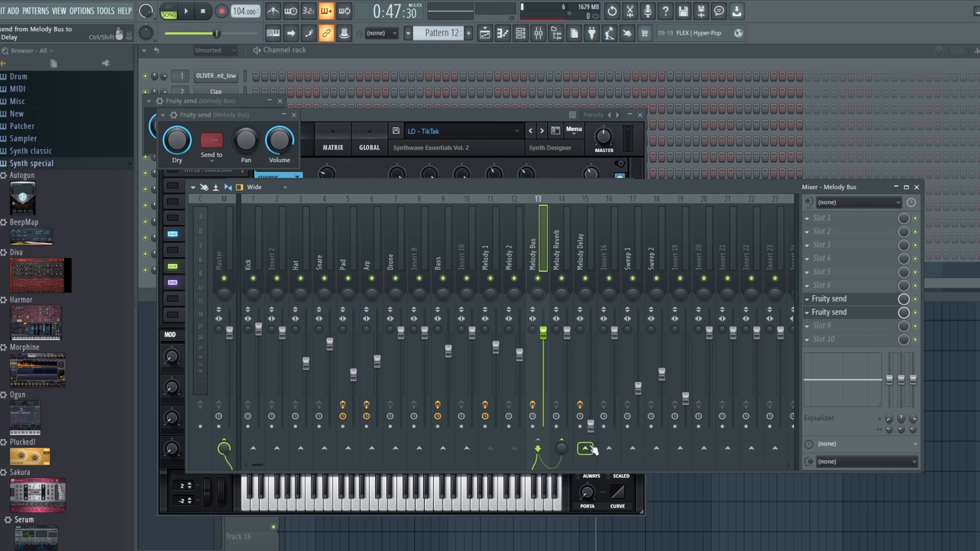
right_click(593, 448)
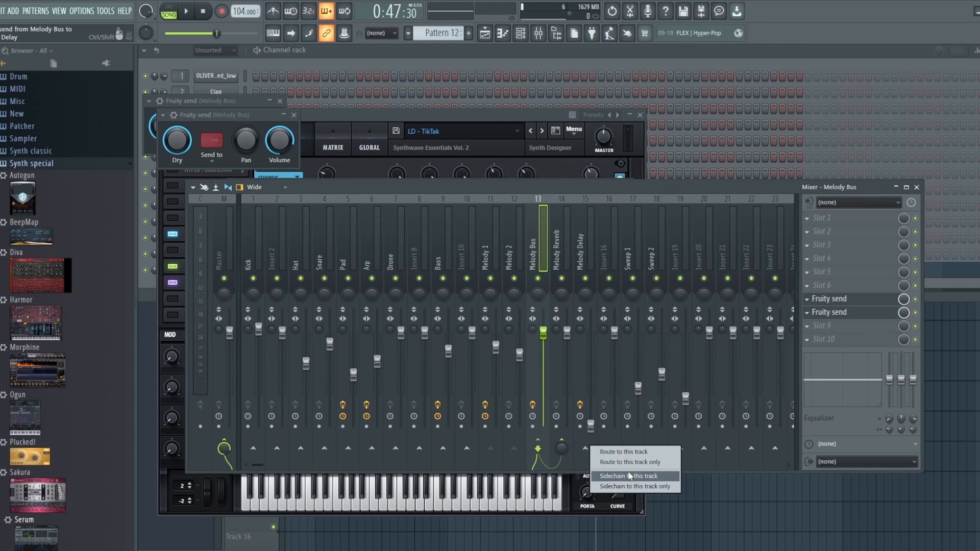
click(629, 463)
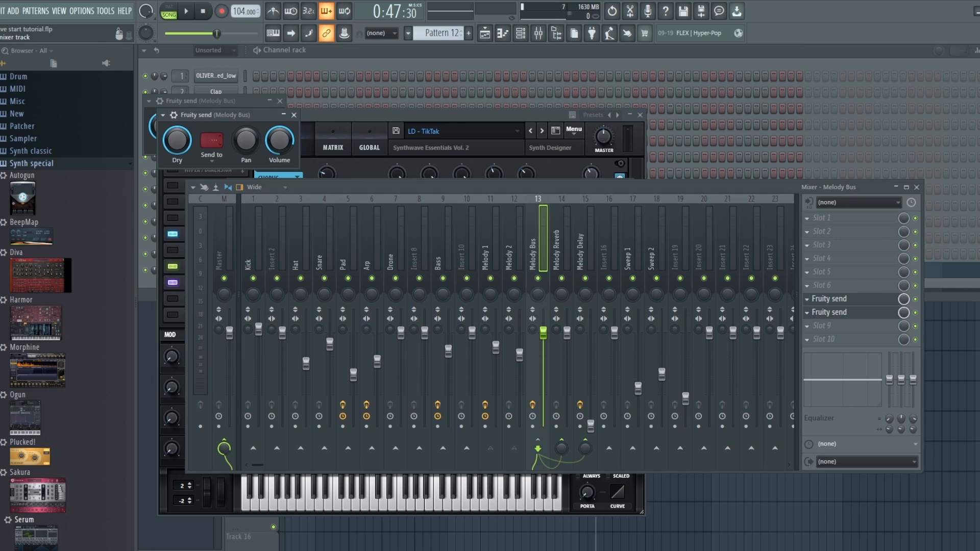
Step: Set the slot 8 Fruity Send to target Melody Reverb and the slot 7 Fruity Send to target Melody Delay
click(214, 141)
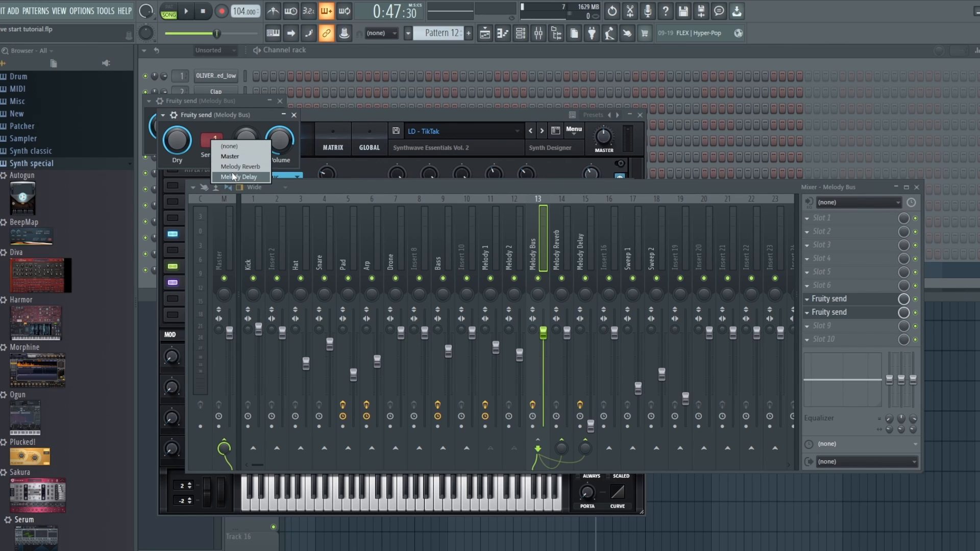
drag(236, 122, 437, 117)
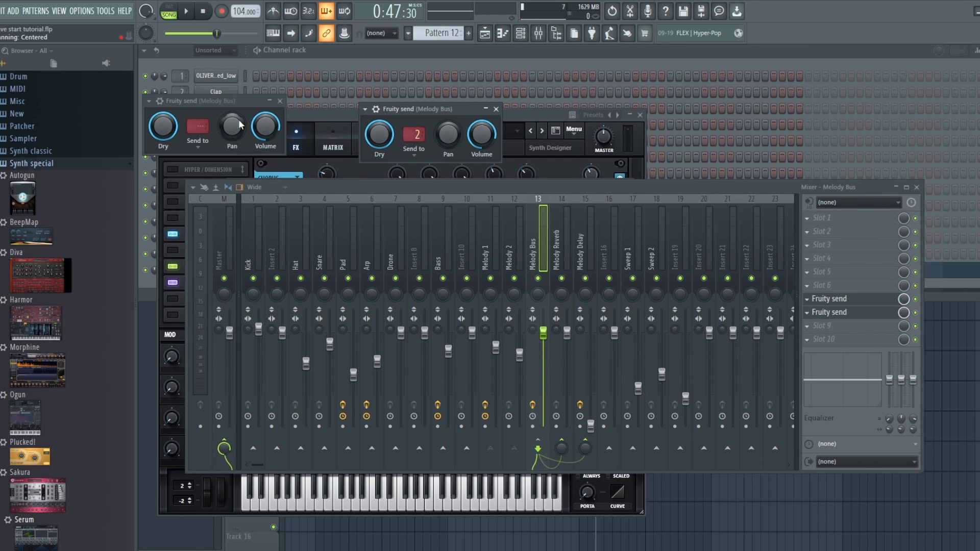
click(199, 125)
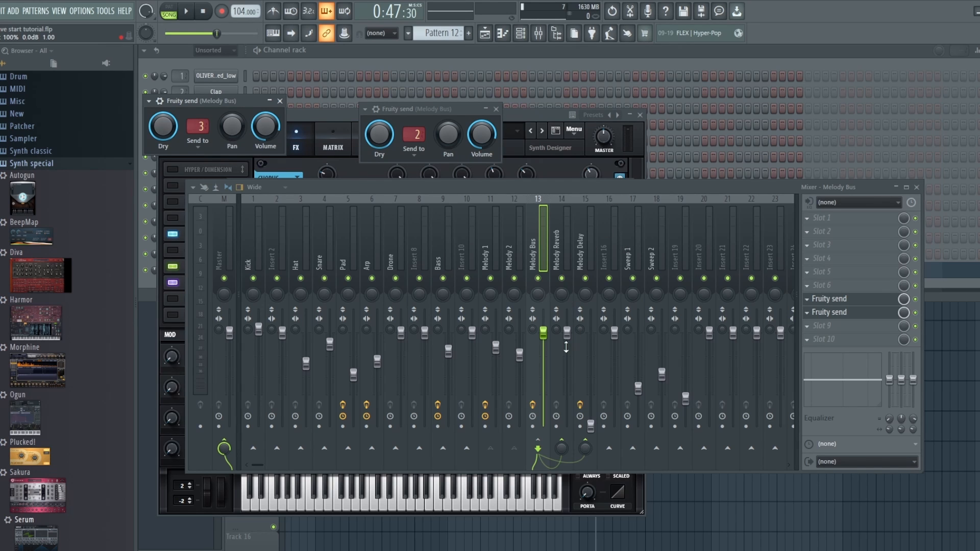
Step: Pull the Melody Reverb track's fader down to its minimum
drag(567, 333, 567, 408)
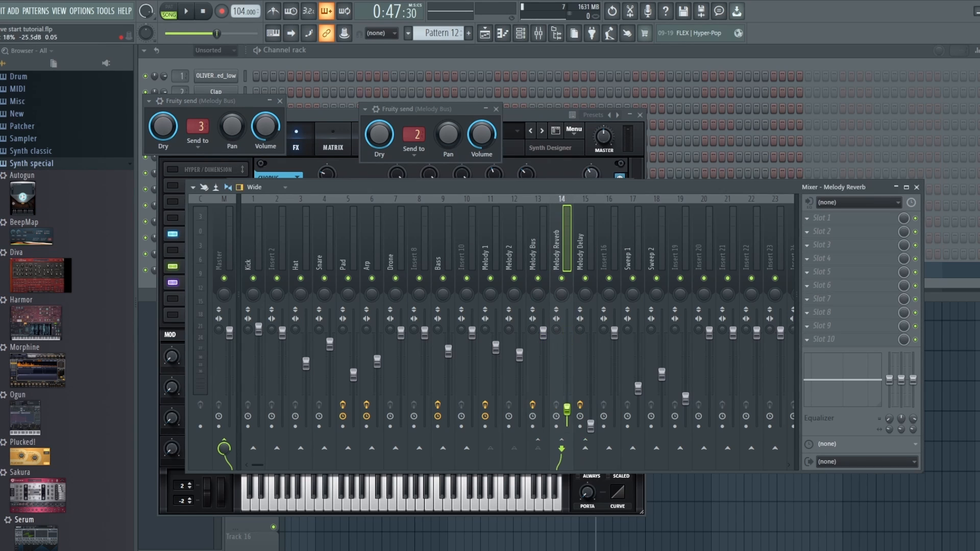
click(536, 238)
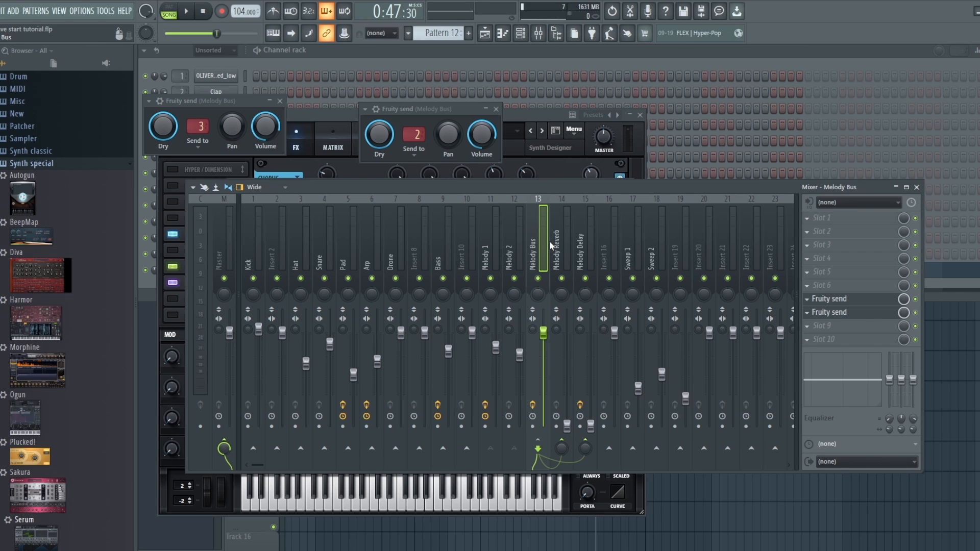
click(519, 250)
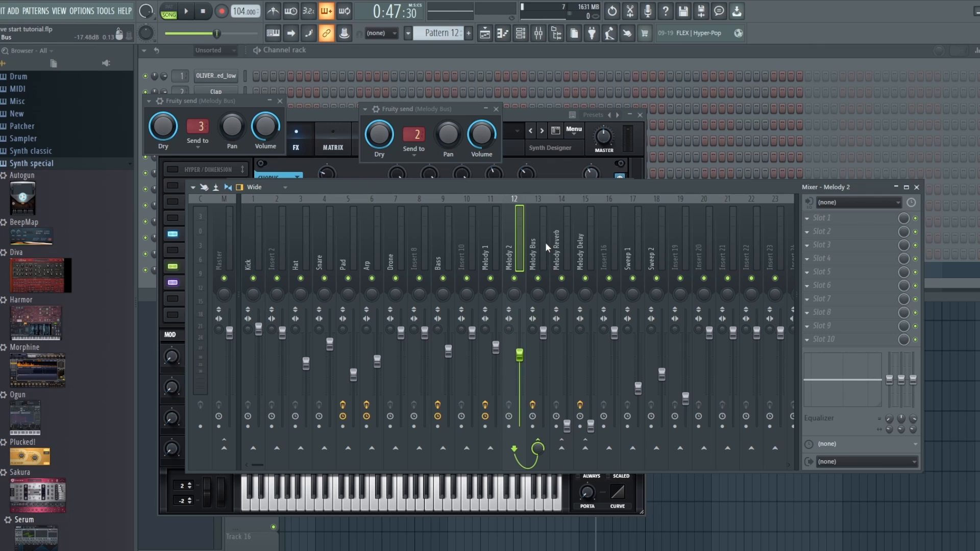
click(545, 243)
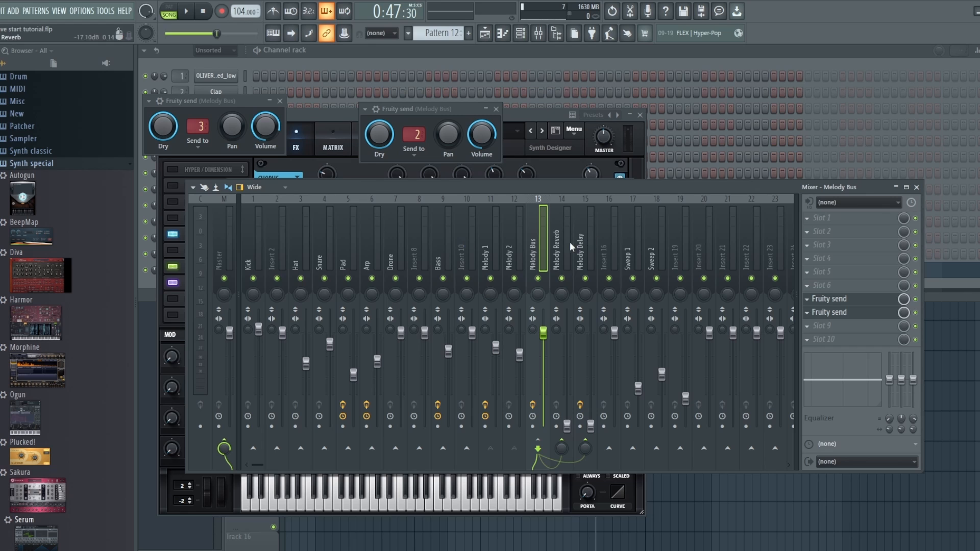
click(809, 222)
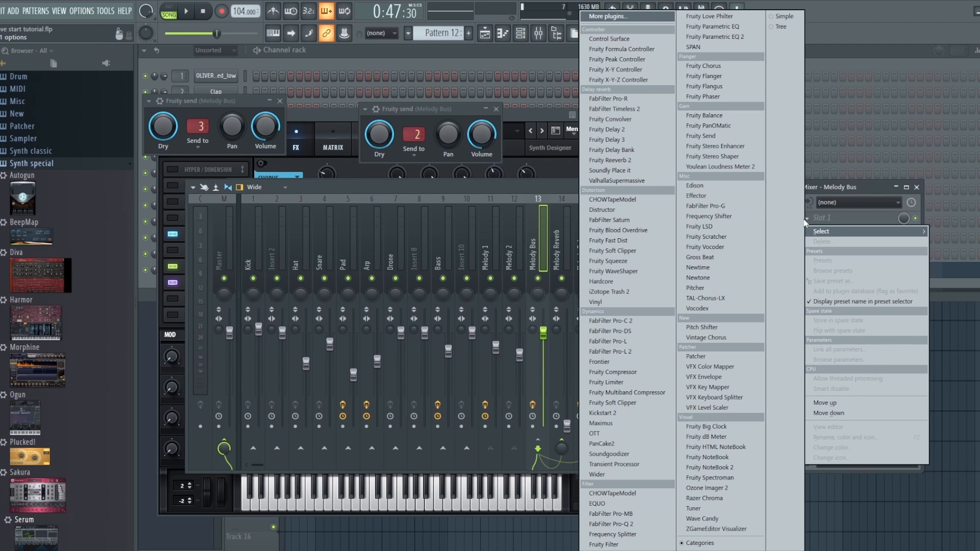
click(529, 185)
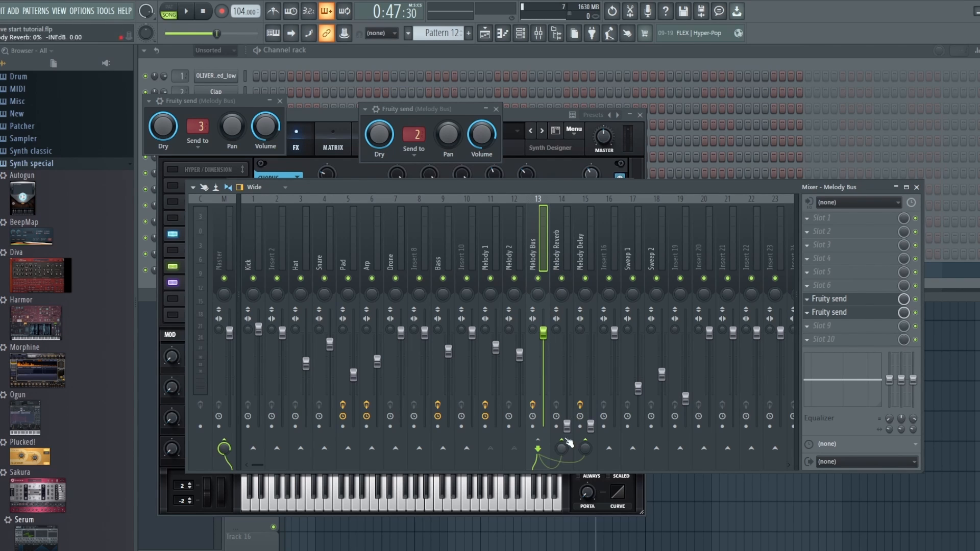
Step: Load Fruity Reeverb 2 in slot 1 of the Melody Reverb track, lowering its dry level and raising its wet level
click(560, 243)
click(809, 217)
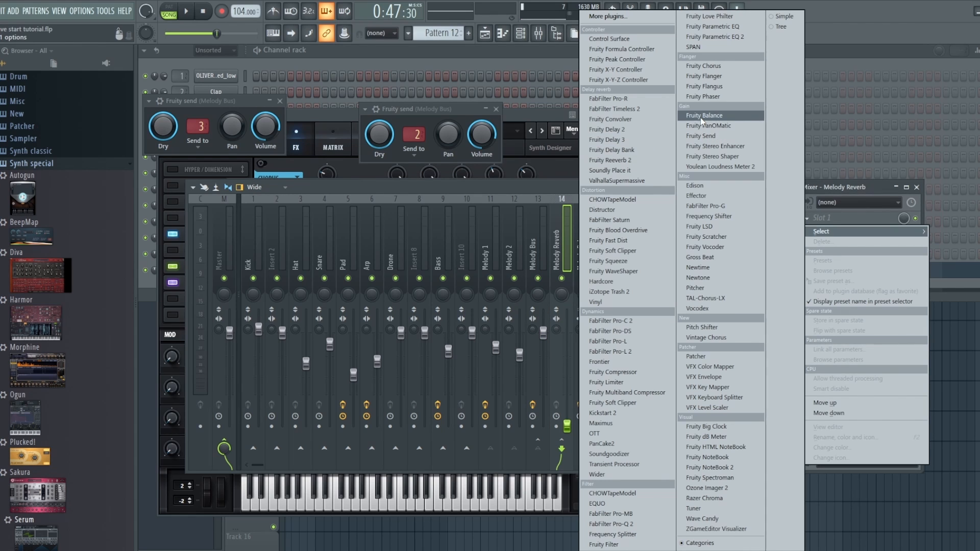
click(610, 161)
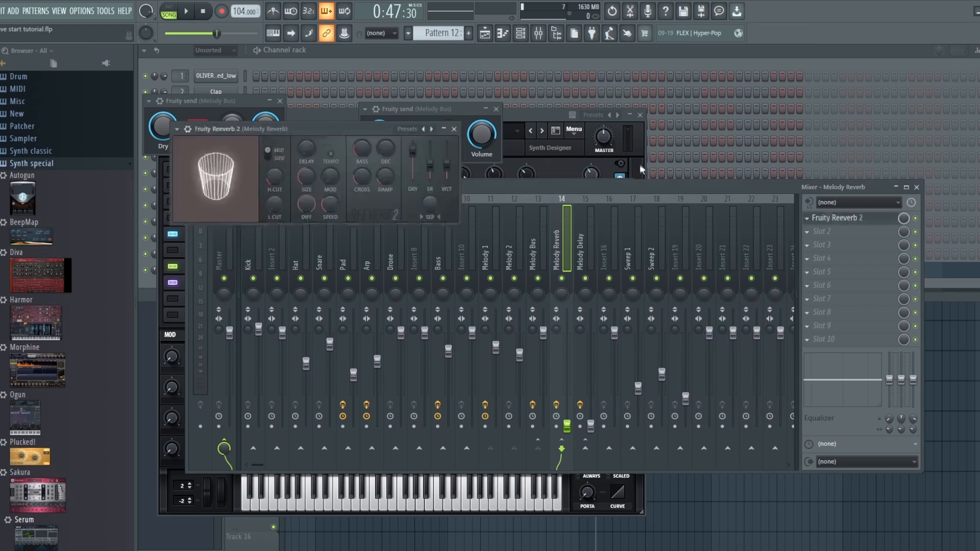
drag(413, 149, 413, 178)
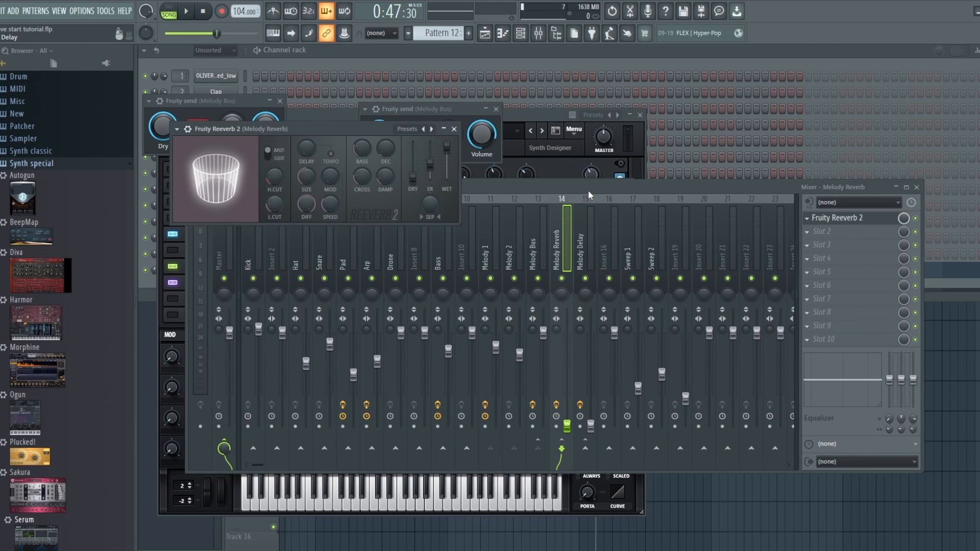
click(556, 185)
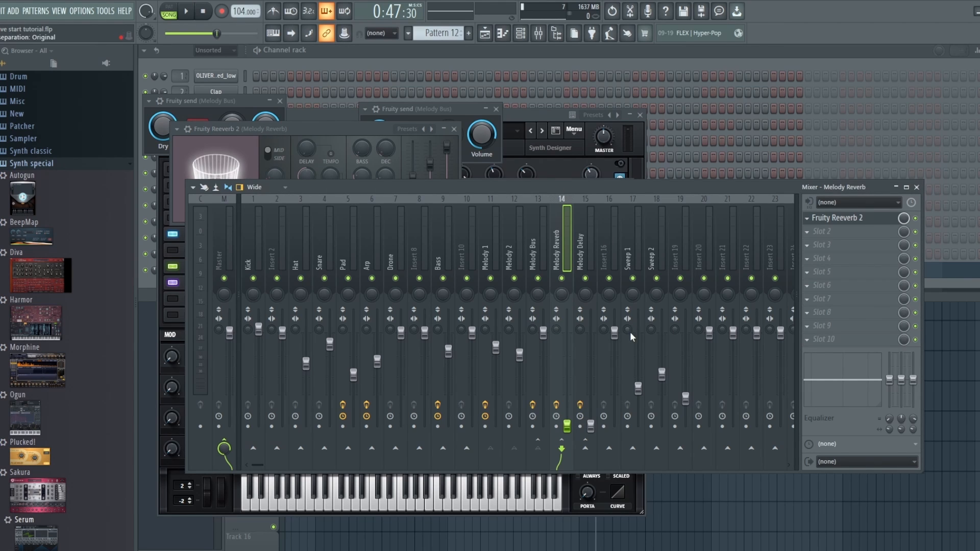
Step: Play the song while raising the Melody Reverb fader to 125% (5.6 dB) and slightly lowering the Melody 2 fader
key(space)
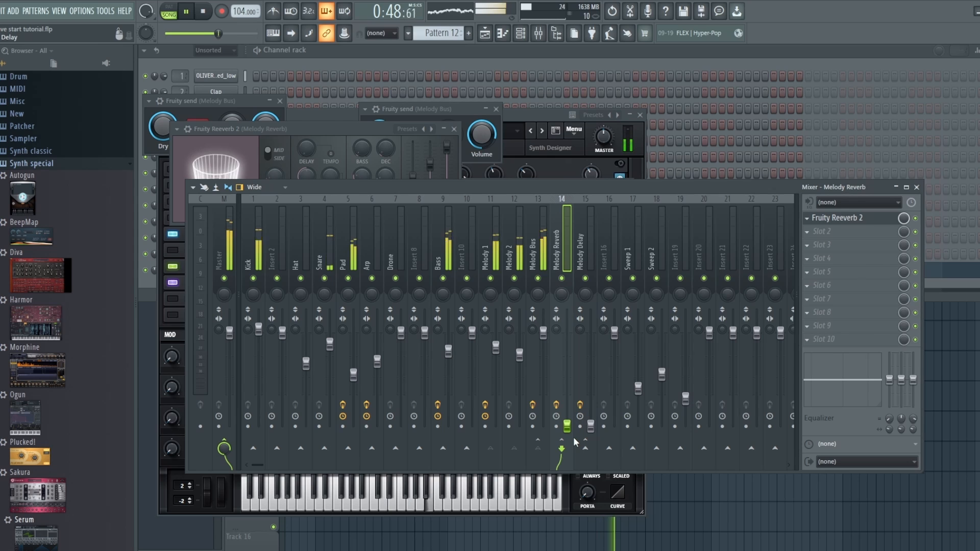
drag(567, 427, 566, 352)
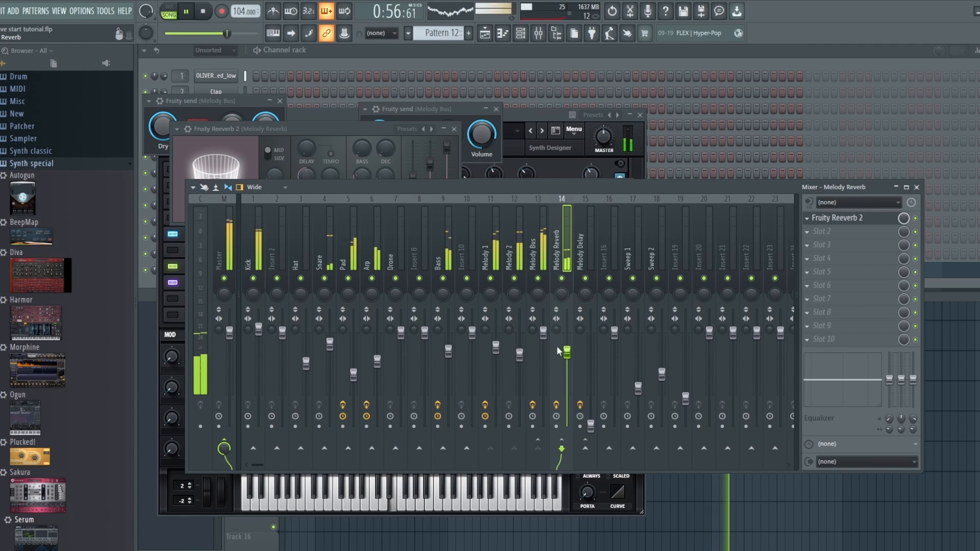
drag(519, 355, 521, 364)
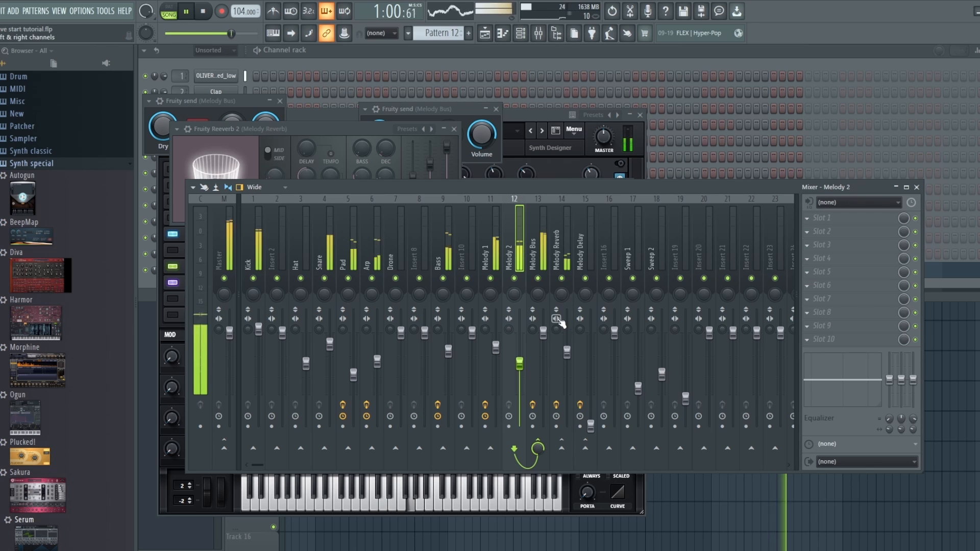
drag(566, 352, 567, 309)
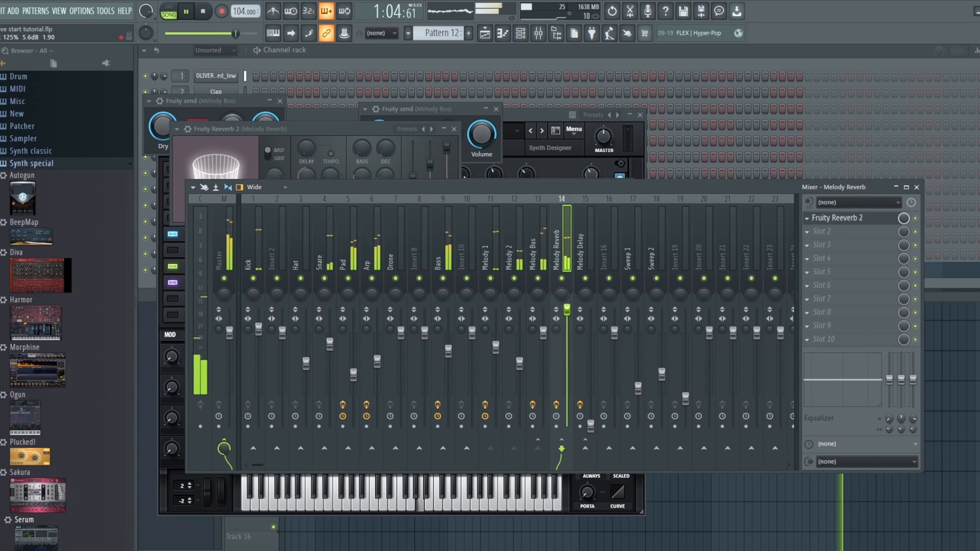
key(space)
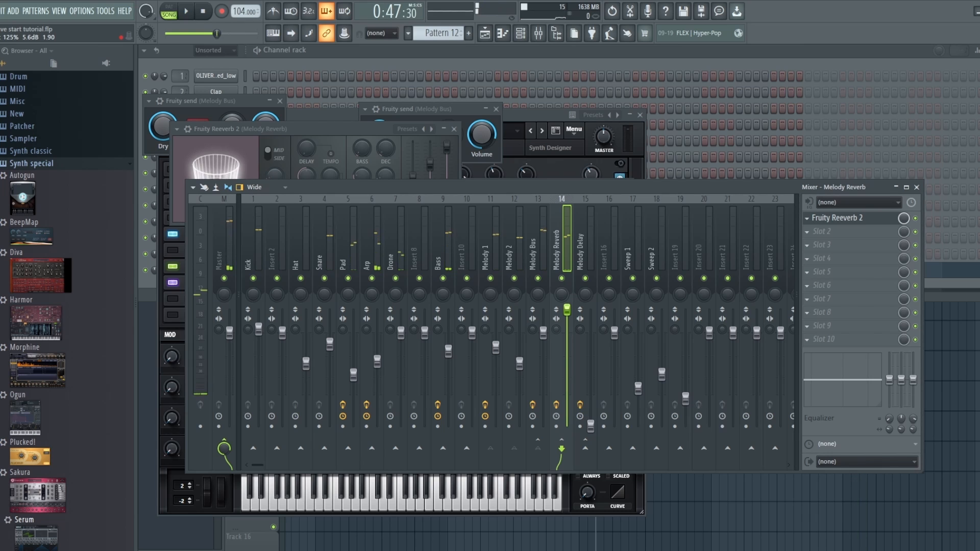
Step: Replay the song, pull the Melody Reverb fader down to slightly below unity, and lower Melody 2 to 61% (-9.6 dB)
key(space)
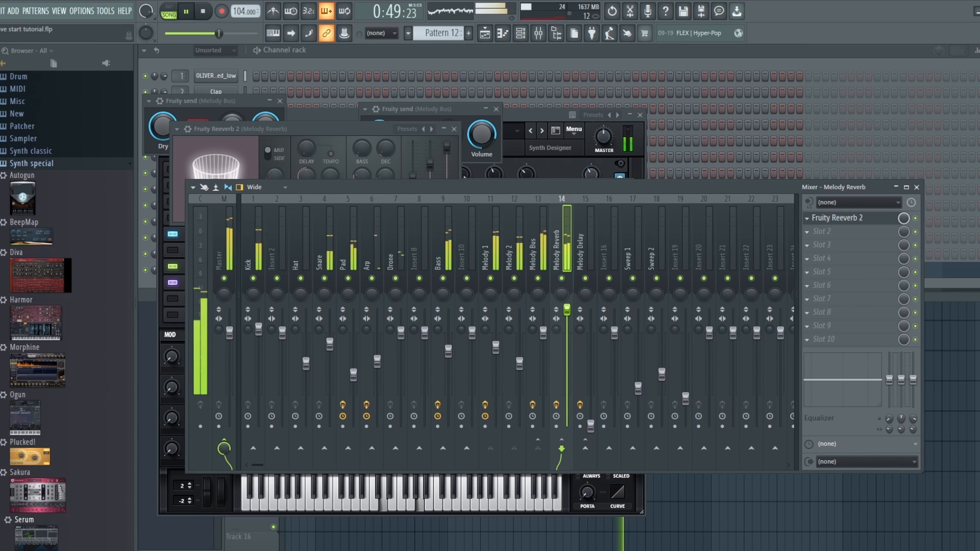
drag(567, 310, 567, 343)
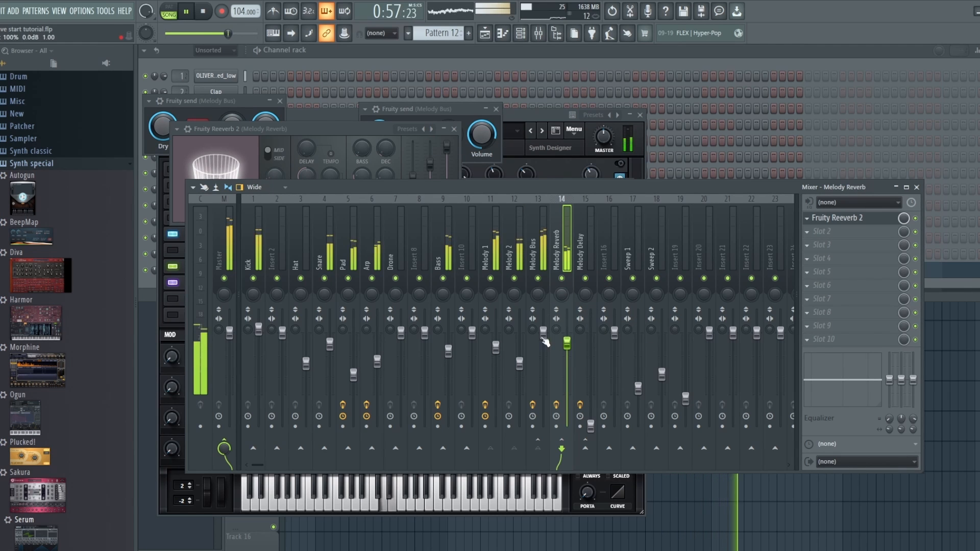
click(523, 366)
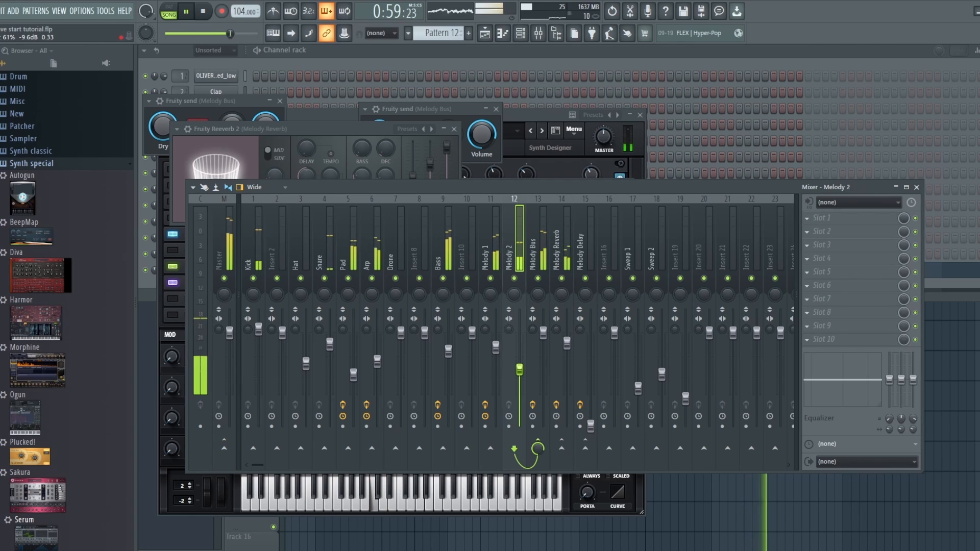
Step: Raise the Melody Delay fader to about 36% (-17.1 dB), set Melody Reverb to about 95% (-1.2 dB), and stop playback
click(579, 264)
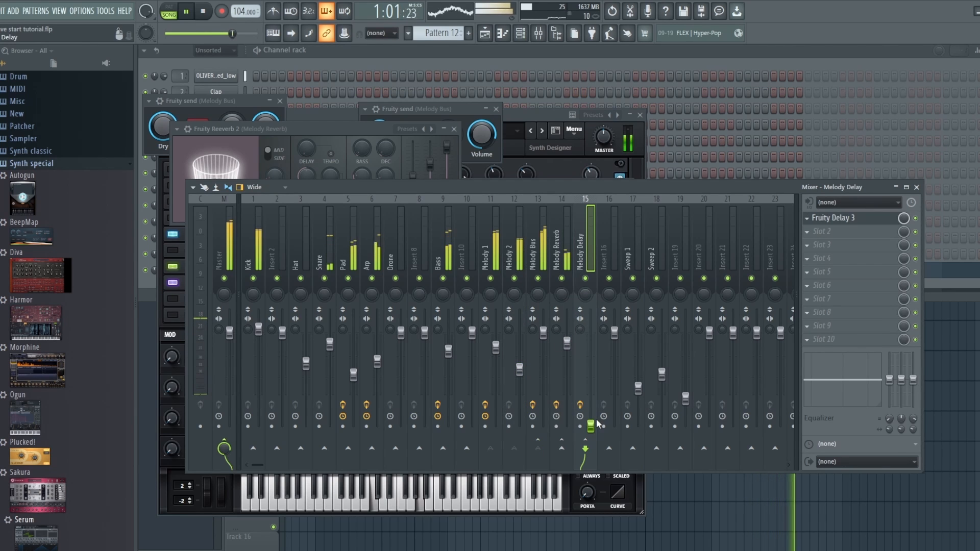
drag(592, 429, 591, 396)
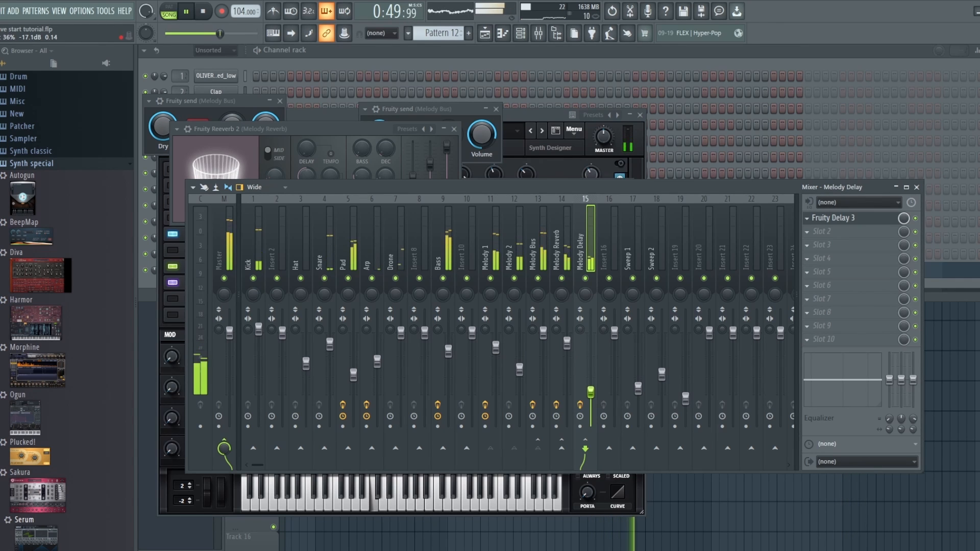
drag(566, 343, 566, 339)
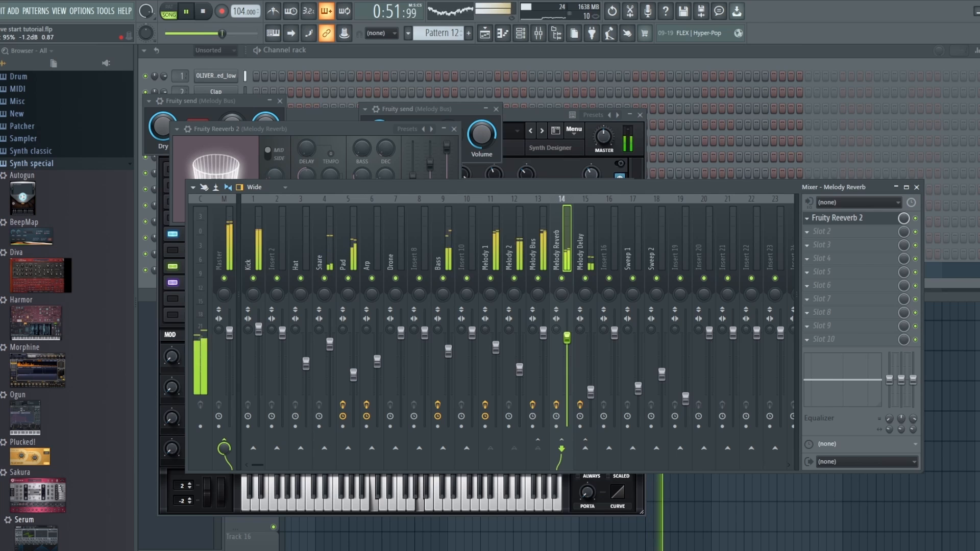
key(space)
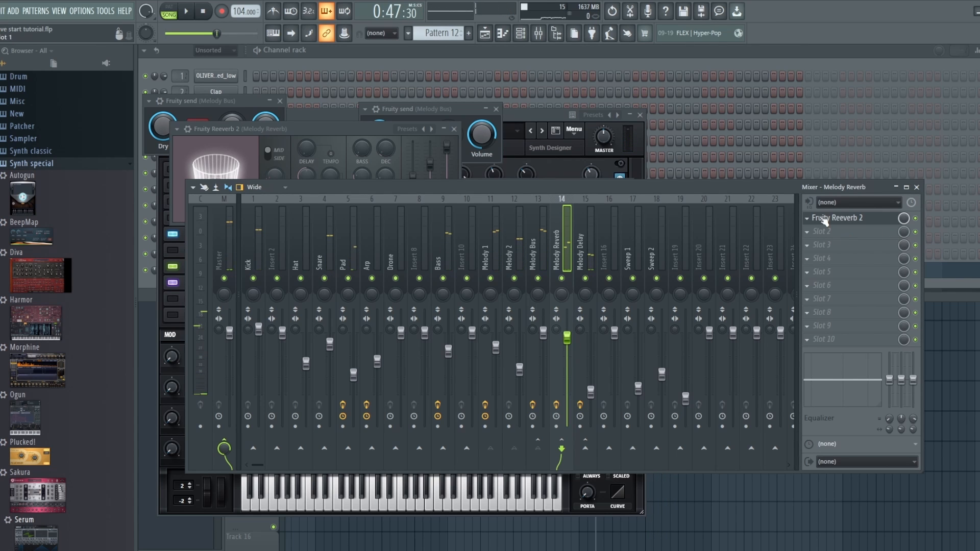
Step: Replace Fruity Reeverb 2 on the Melody Reverb track with ValhallaSupermassive and load its 80s Mod Room medium reverb preset
click(811, 219)
mouse_move(810, 232)
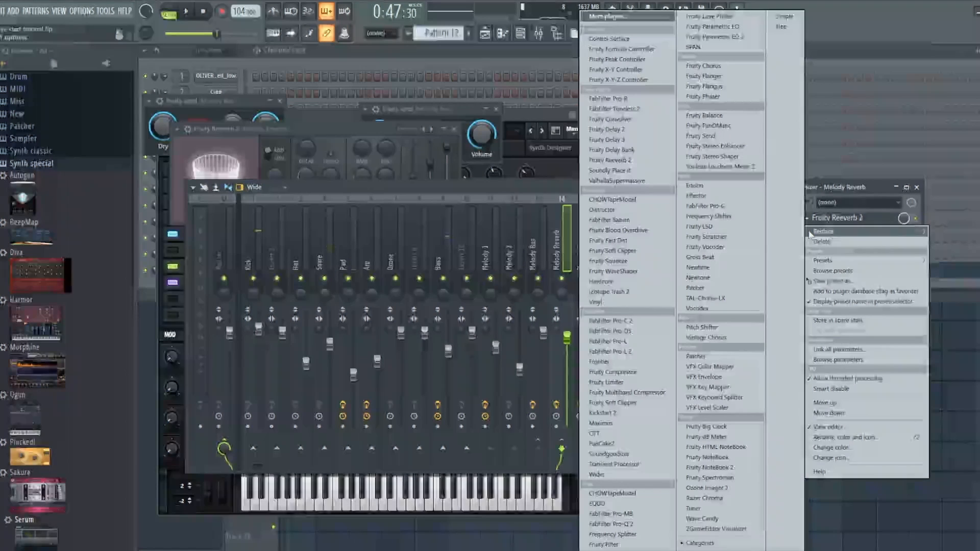
click(624, 179)
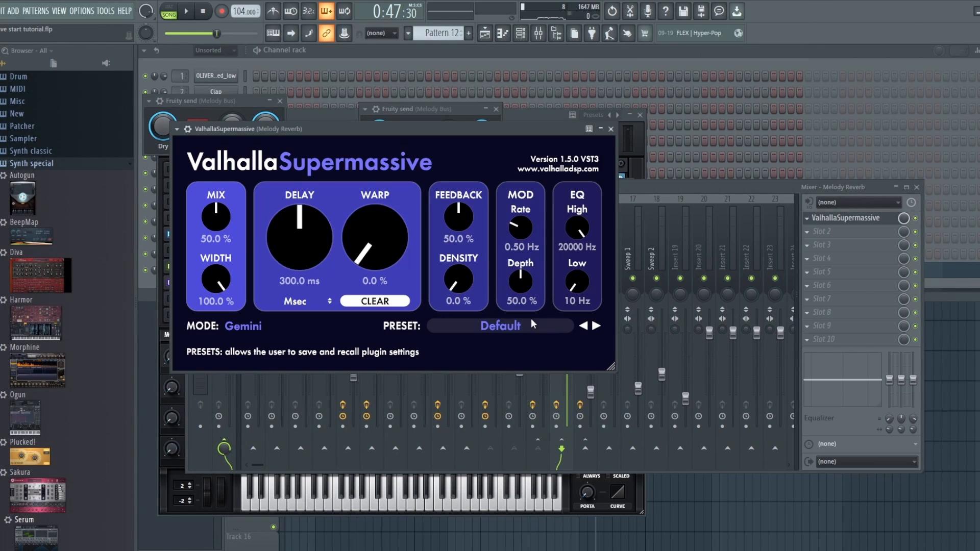
click(507, 333)
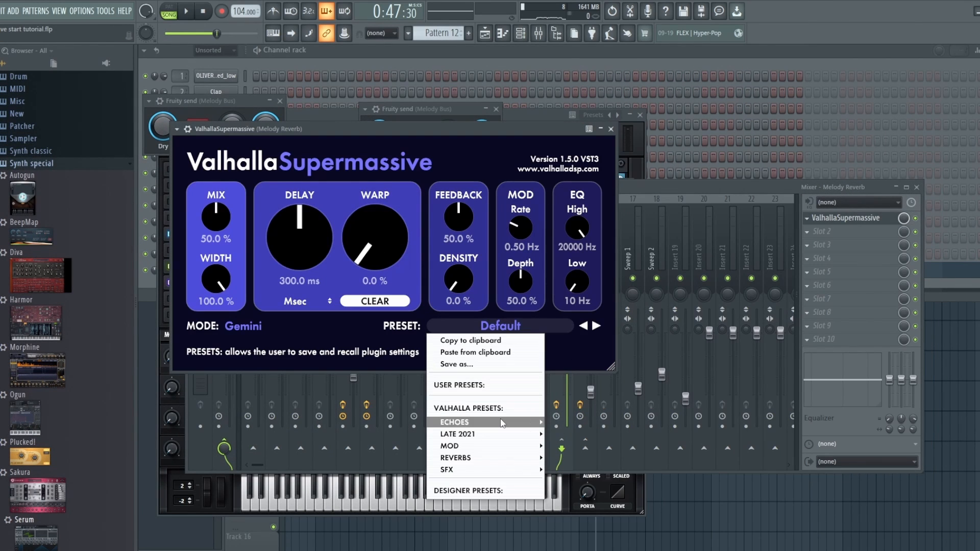
mouse_move(494, 458)
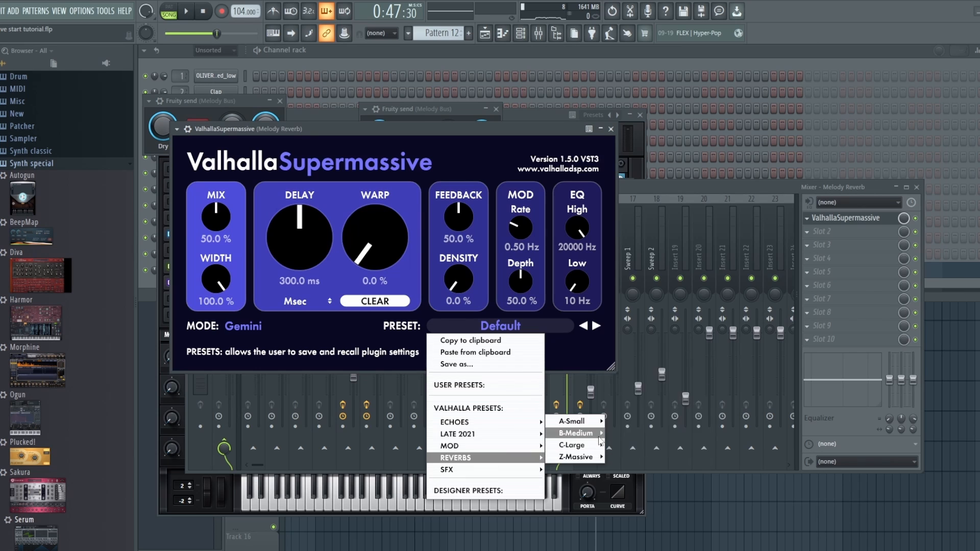
mouse_move(600, 441)
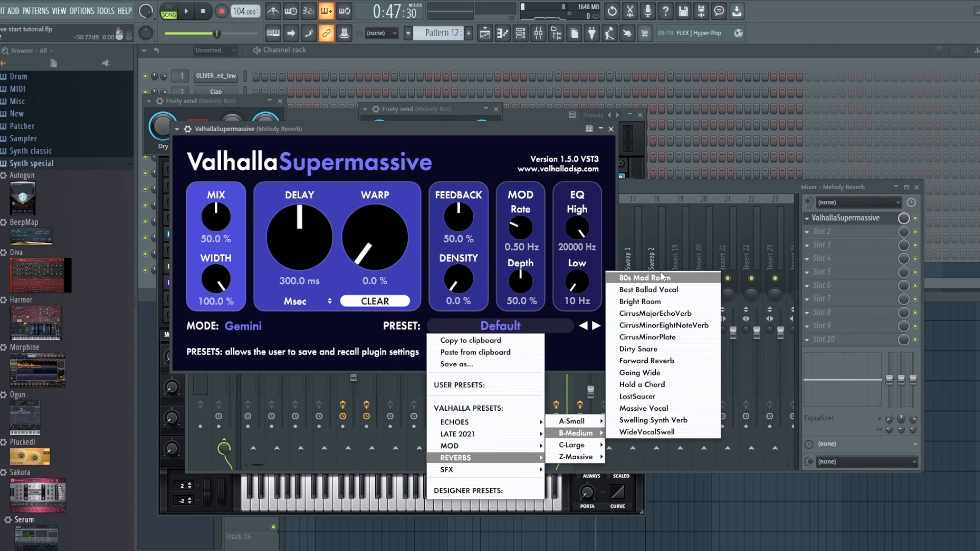
click(661, 278)
Step: Play the song while lowering the Melody Reverb fader and setting Melody 2 to 51% (-12.4 dB)
click(660, 183)
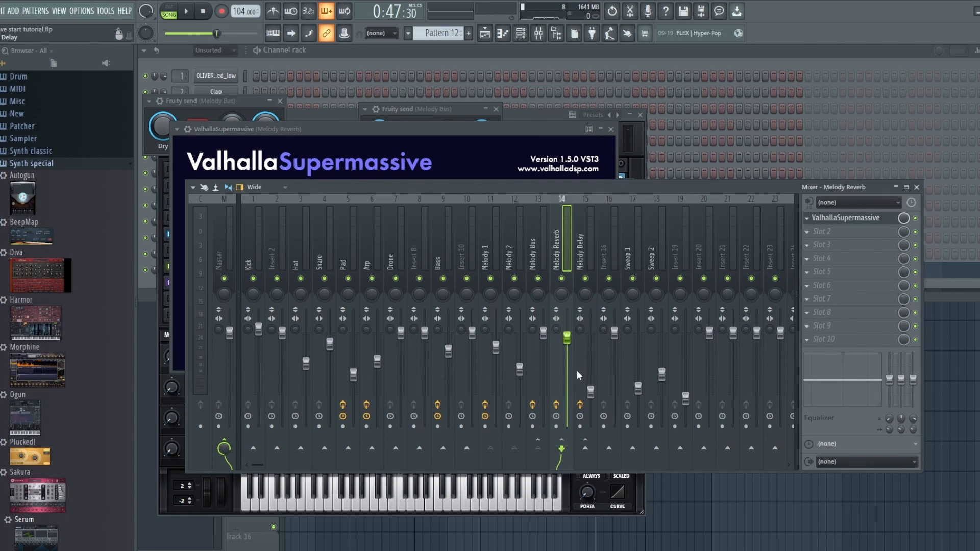
key(space)
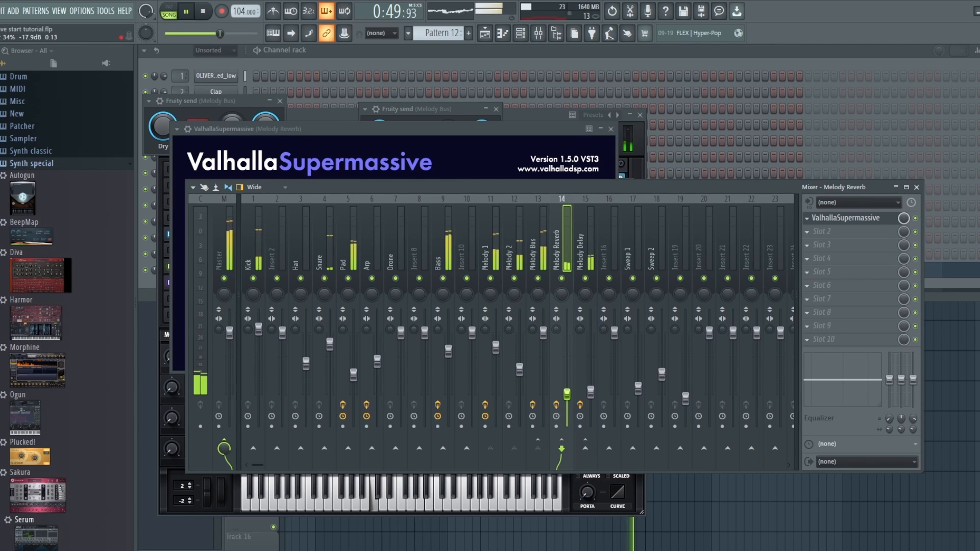
drag(567, 414, 519, 379)
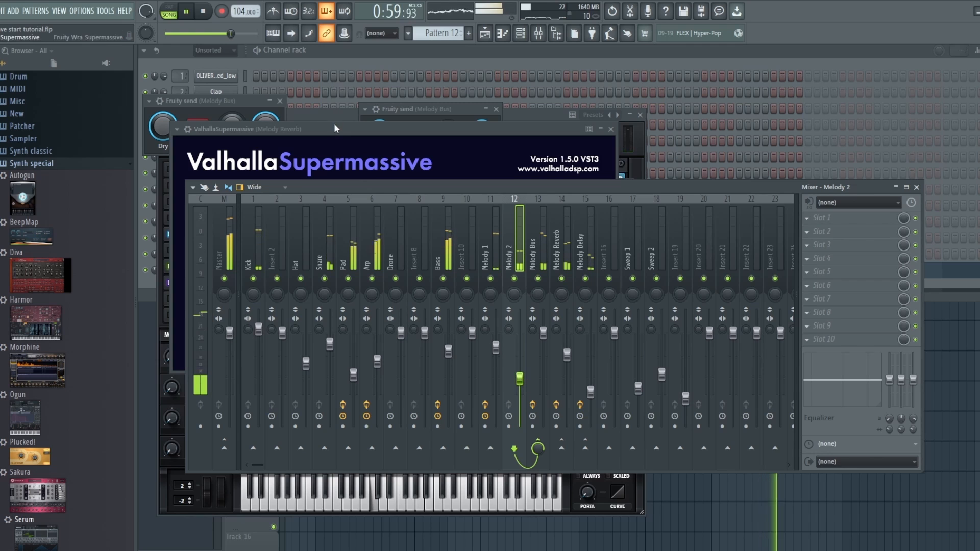
Step: Show the oscillator page of the Melody 1 Serum instance and set the Env 2 release to 205 ms during playback
click(455, 126)
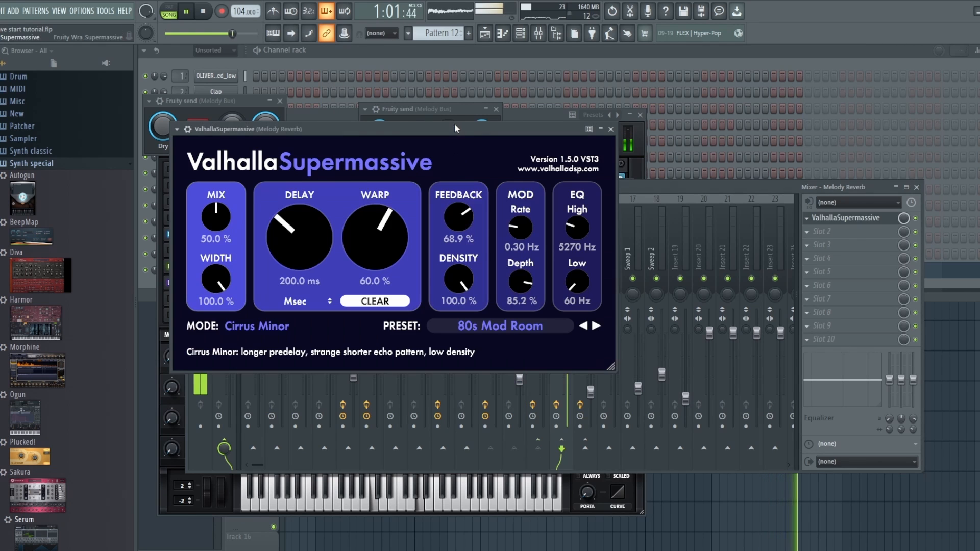
click(531, 114)
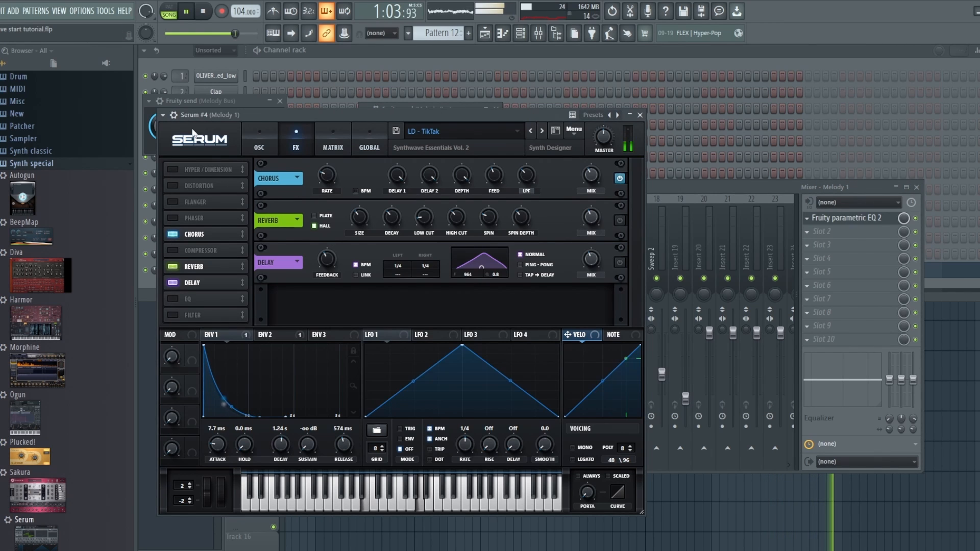
click(258, 146)
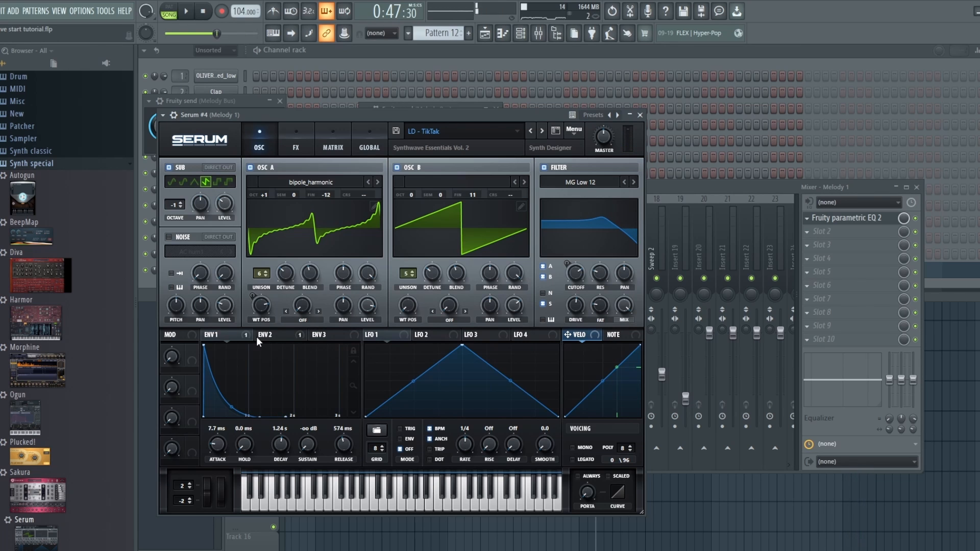
click(286, 336)
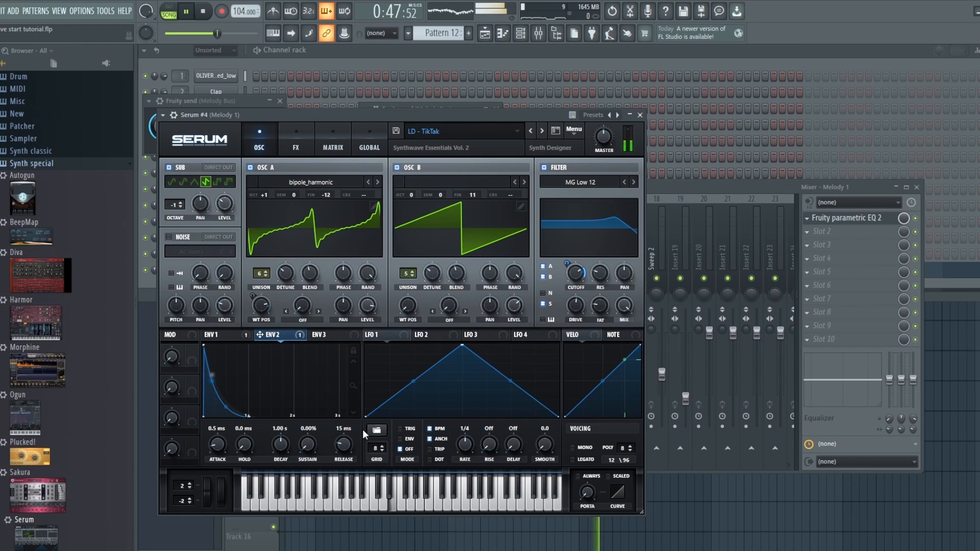
drag(352, 446, 353, 431)
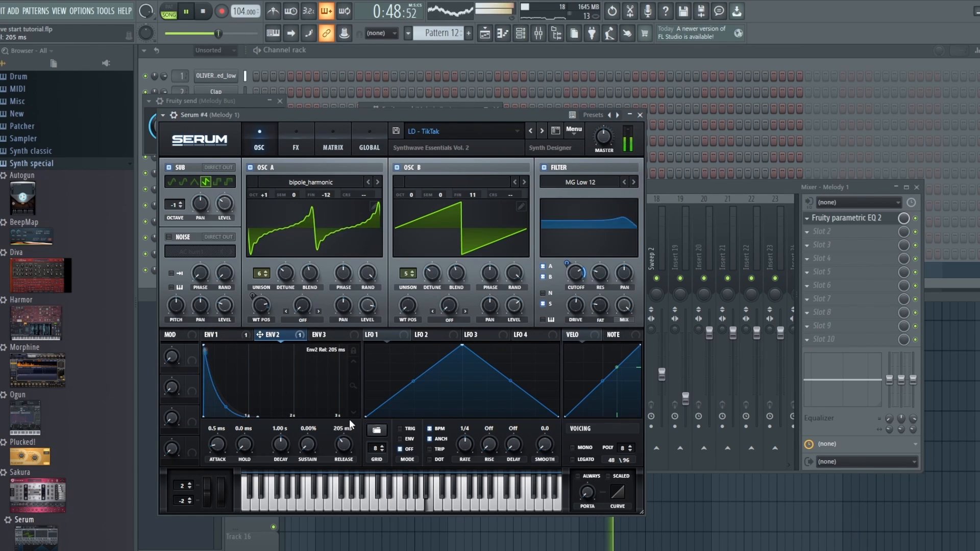
Step: Set Serum's Env 1 sustain to -20.5 dB and Env 2 sustain to 32.89%, then return to the mixer and stop playback
click(218, 335)
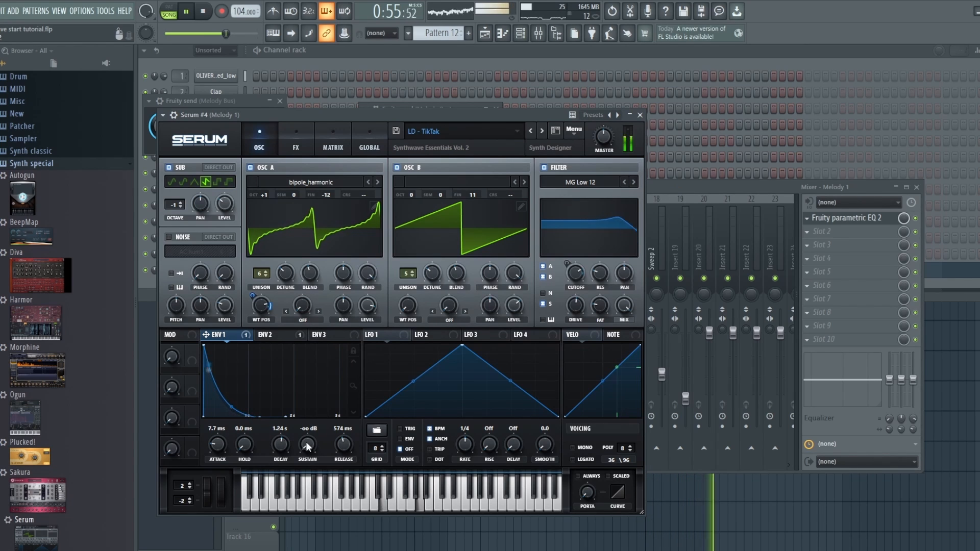
drag(308, 444, 306, 412)
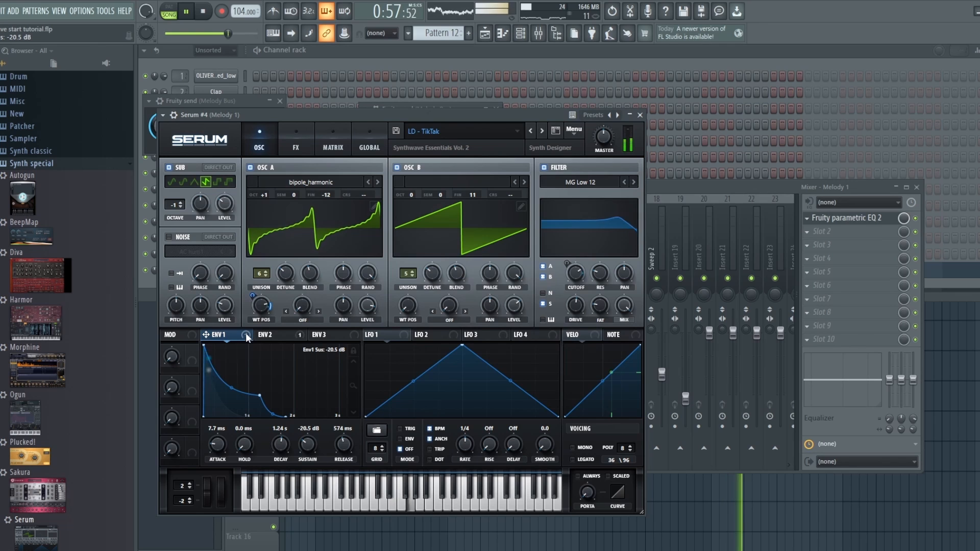
click(275, 334)
drag(304, 447, 302, 394)
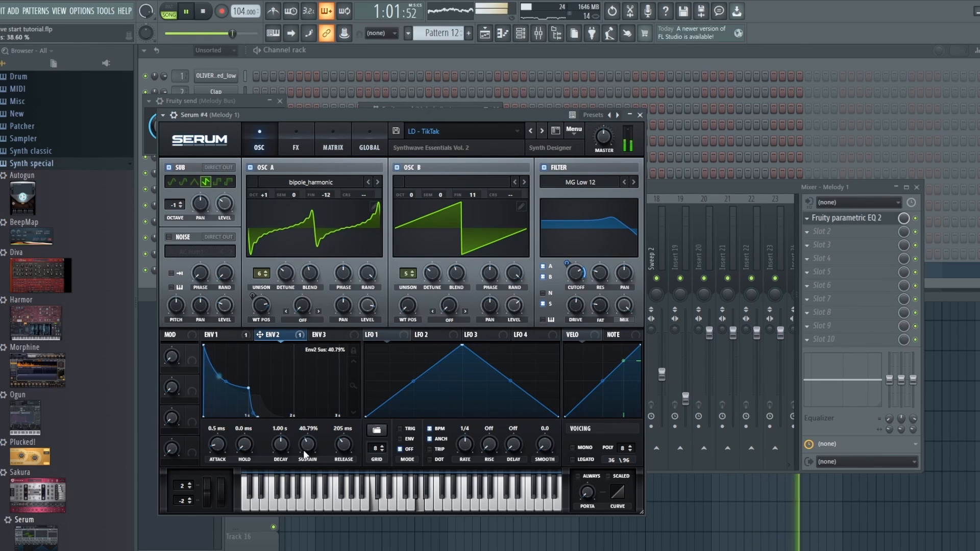
drag(303, 449, 304, 460)
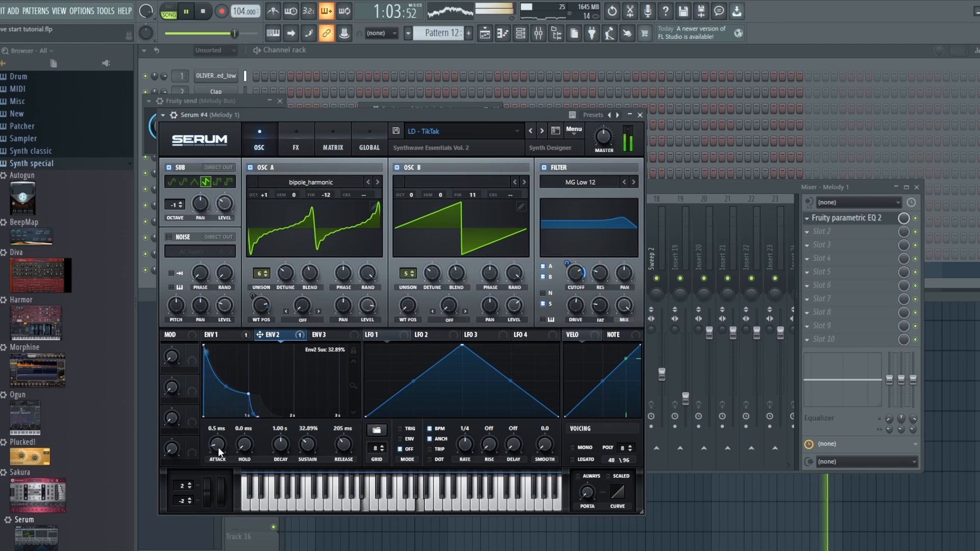
click(676, 182)
key(space)
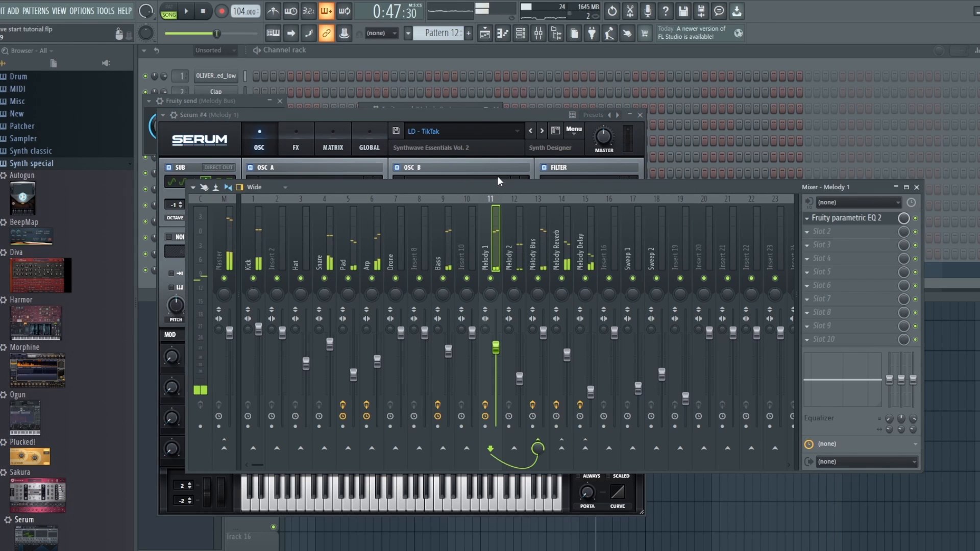
Step: Replay the song while setting Serum's Env 1 sustain to -16.5 dB and its filter cutoff to 1381 Hz
click(477, 117)
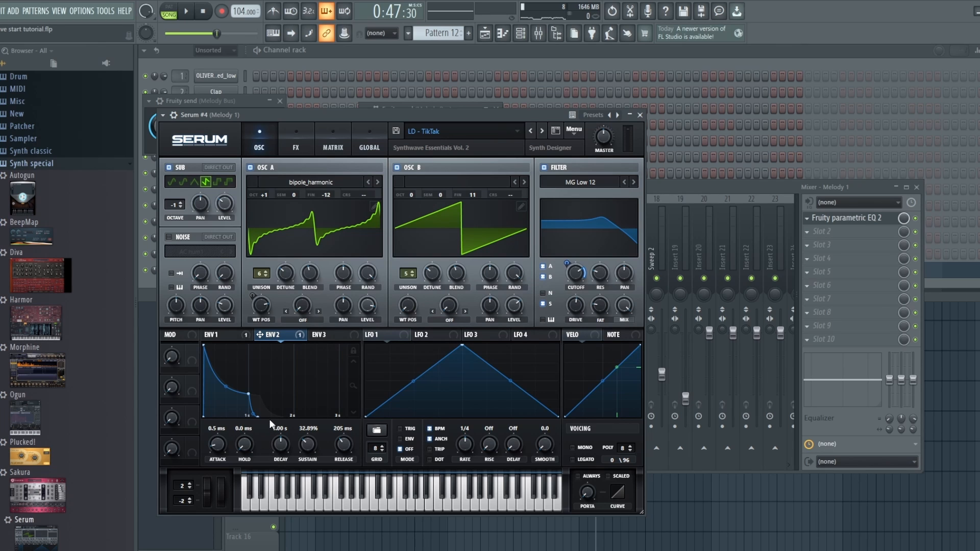
mouse_move(311, 442)
key(space)
mouse_move(311, 437)
mouse_down()
mouse_move(310, 418)
mouse_move(310, 455)
mouse_up()
click(223, 335)
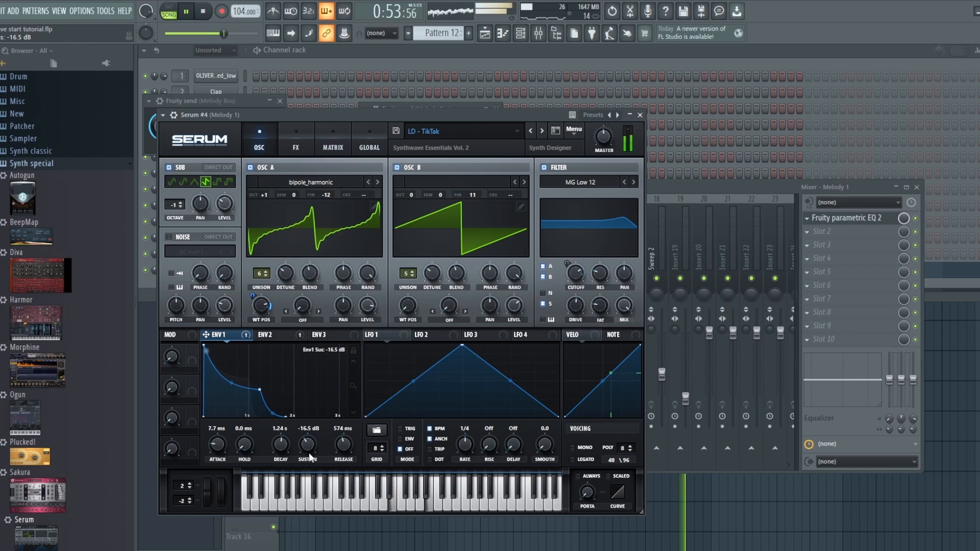
drag(578, 283, 579, 285)
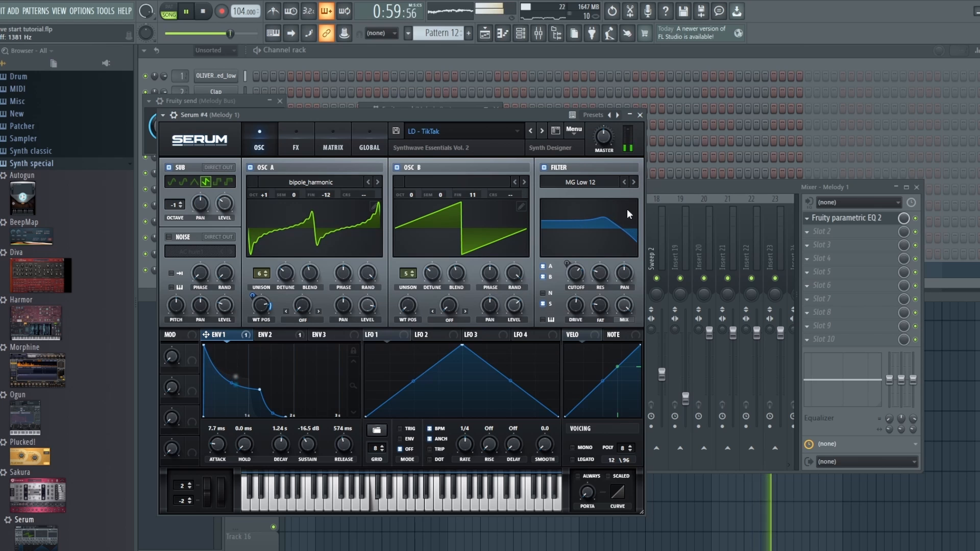
Step: Check Serum's effects page, return to the mixer, and restart the song to hear the melody balance
click(292, 141)
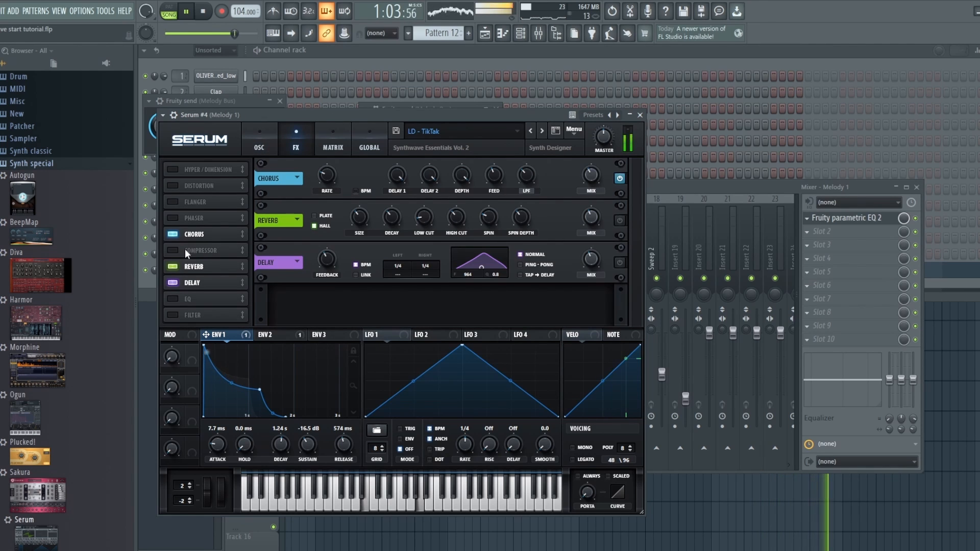
click(260, 145)
click(696, 185)
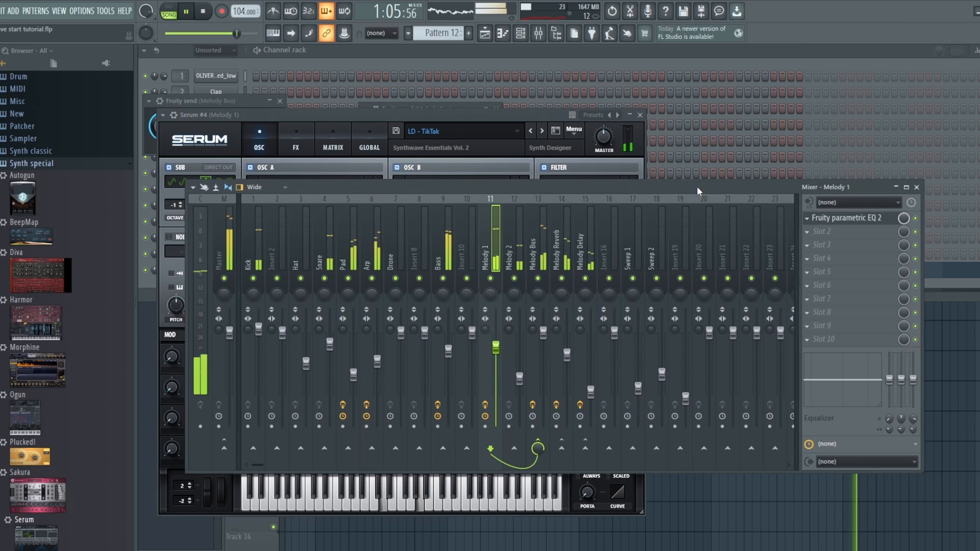
key(space)
key(space)
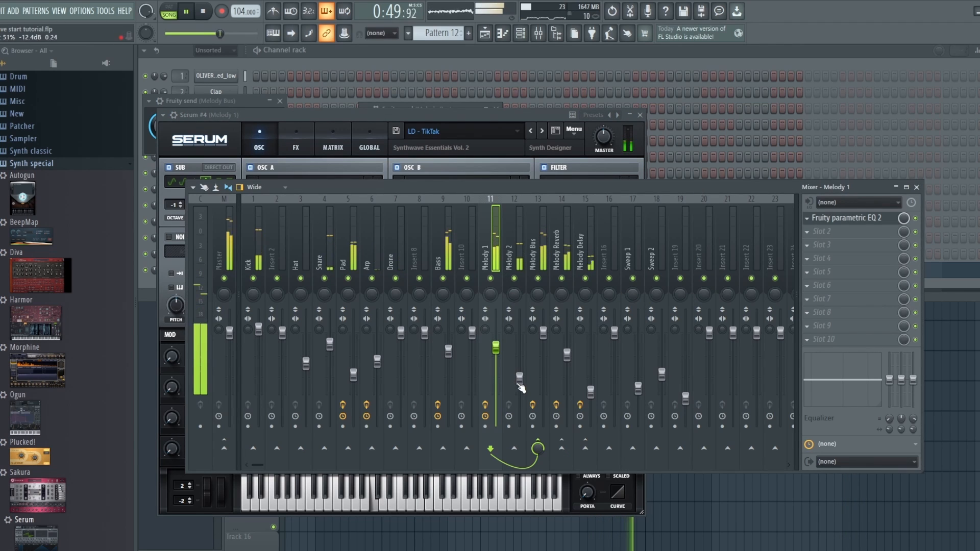
Step: Load FabFilter Saturn in slot 1 of the Melody Bus track and open its editor
click(522, 235)
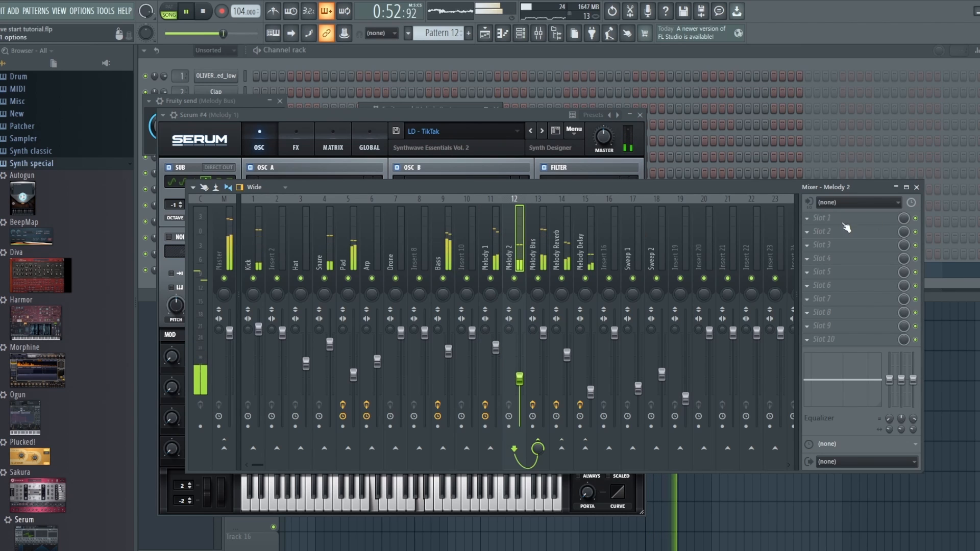
click(536, 245)
click(807, 219)
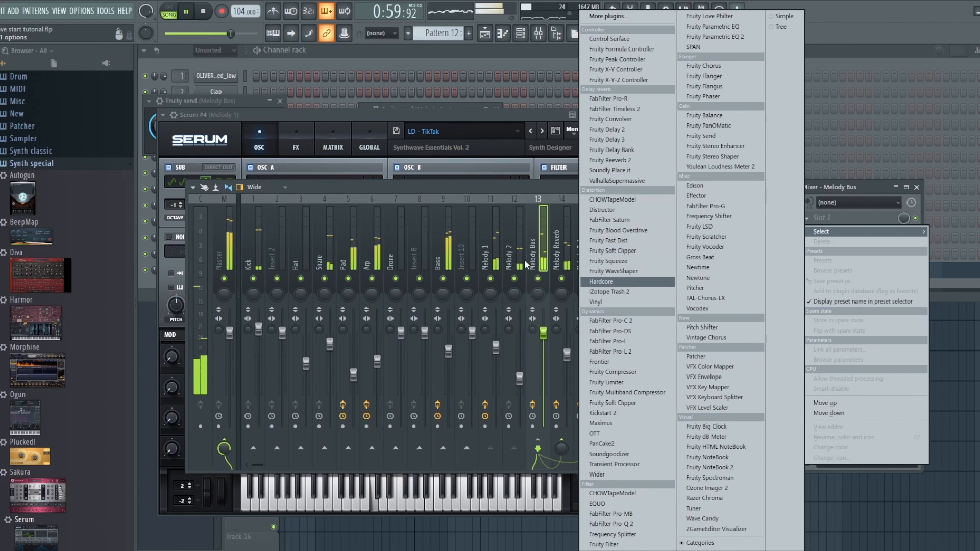
click(600, 281)
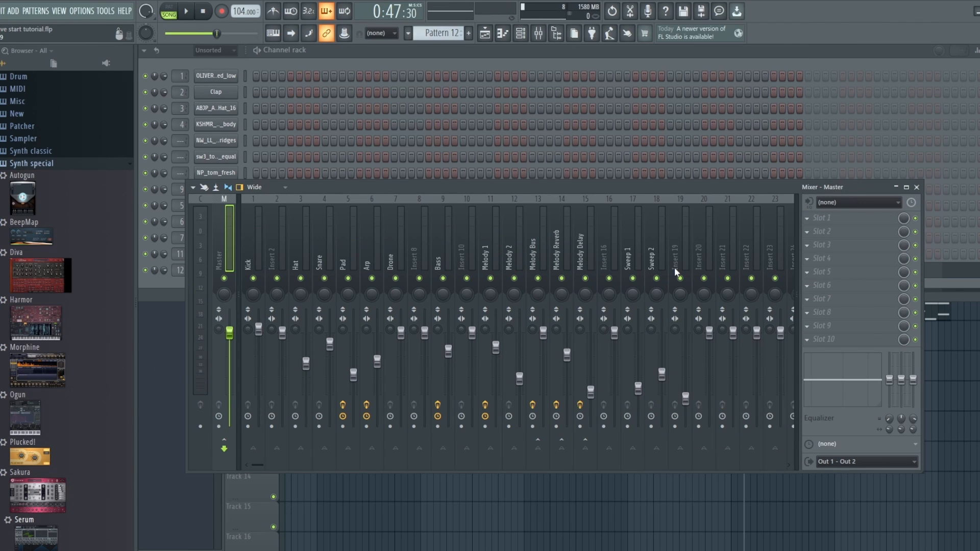
click(583, 248)
click(543, 248)
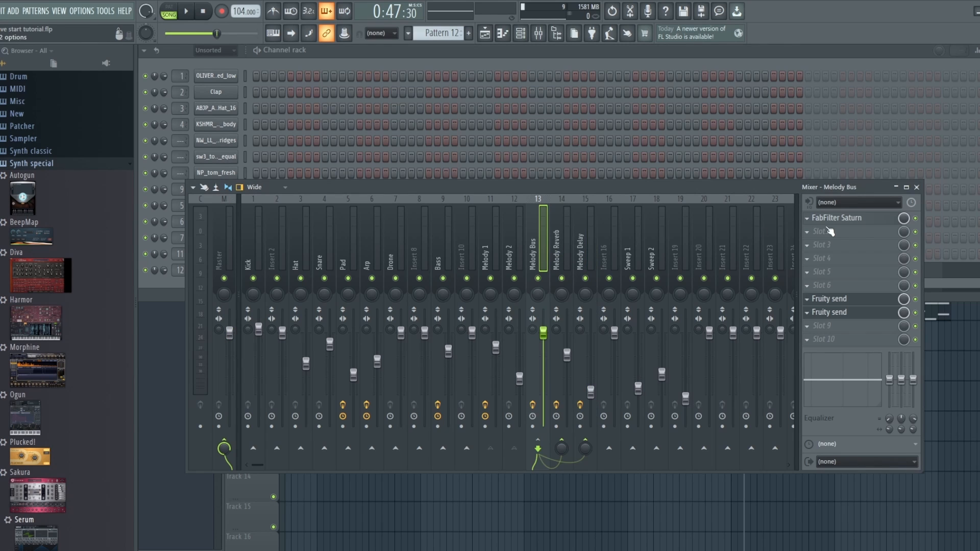
click(839, 222)
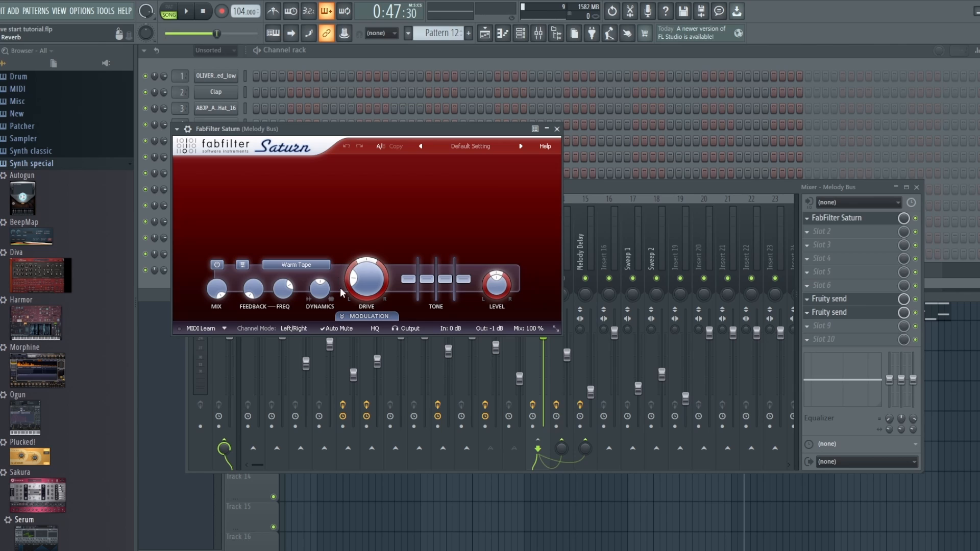
Step: Play the song while raising Saturn's drive, slightly boosting the treble, and slightly cutting the mid and presence tone bands
click(189, 18)
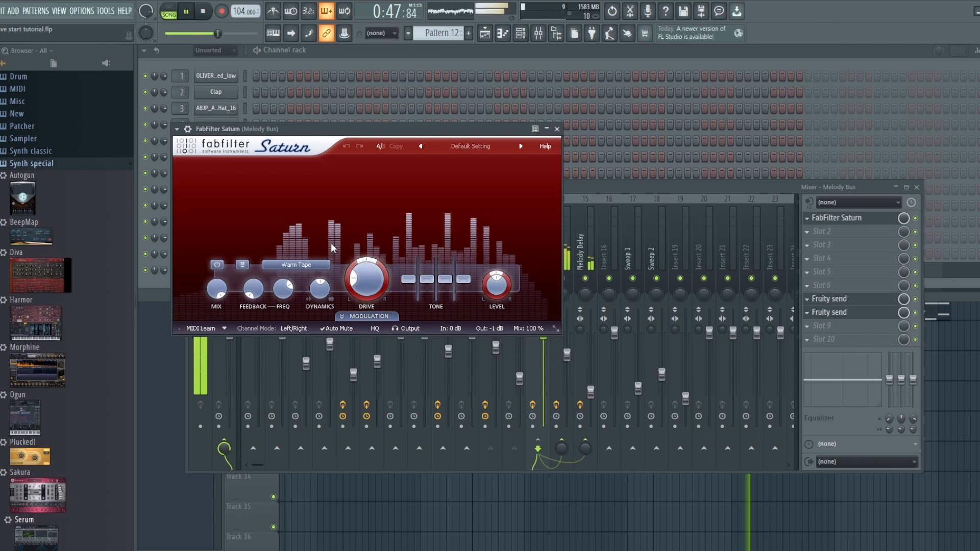
drag(371, 287, 375, 261)
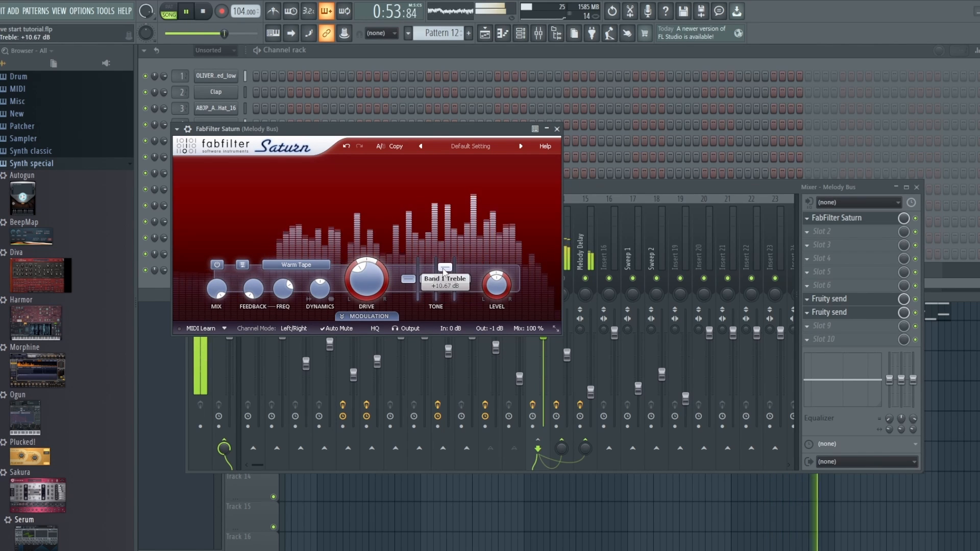
drag(443, 284, 444, 281)
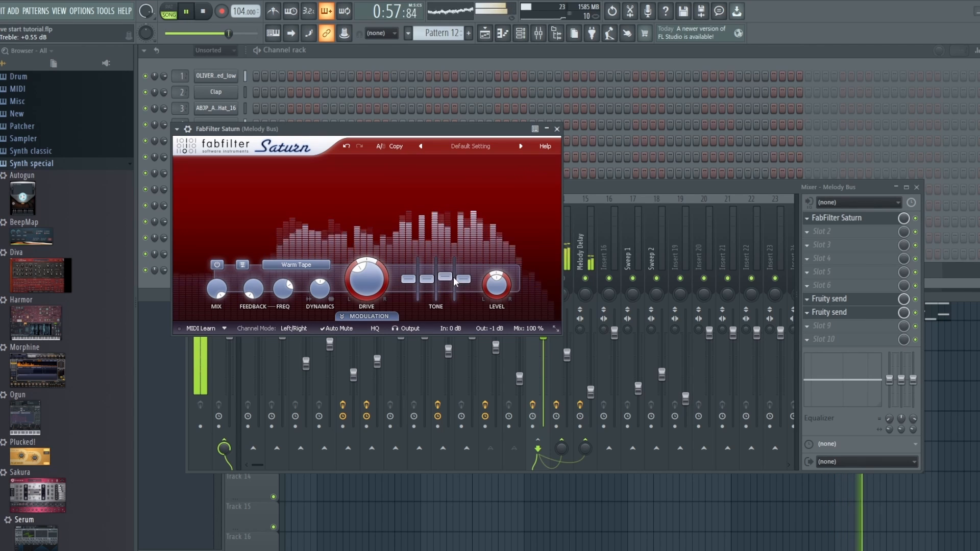
drag(444, 281, 470, 294)
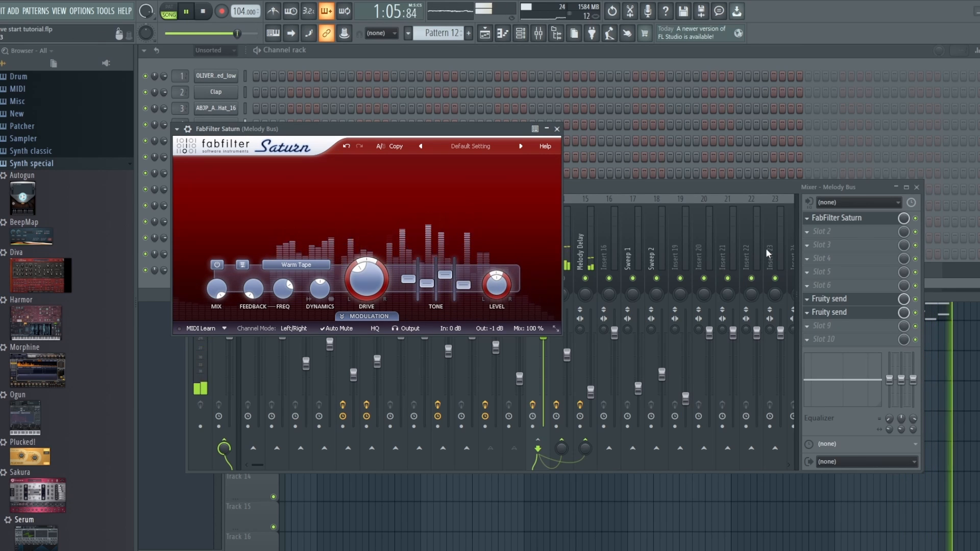
Step: Bring the mixer back to the front, halt the song, and restart playback to listen to the mix
click(599, 185)
click(200, 11)
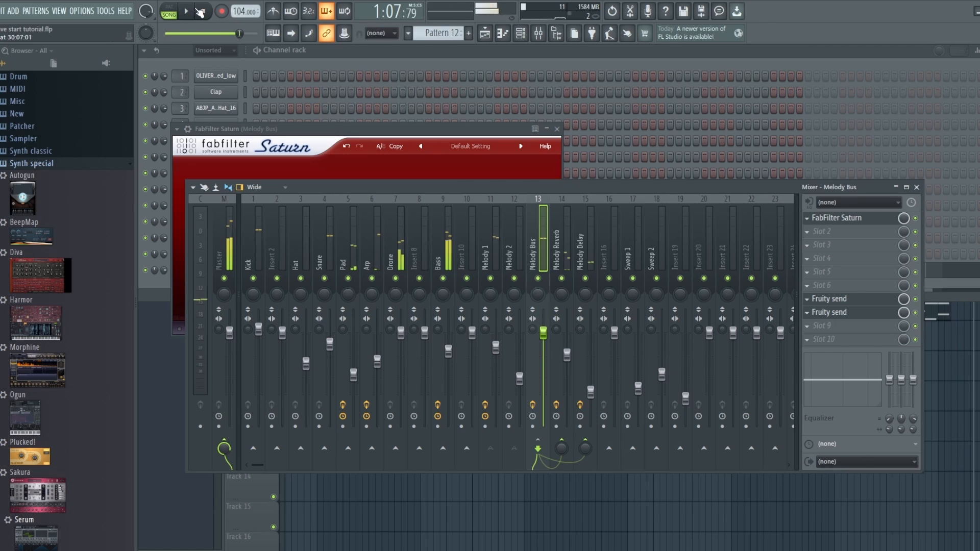
click(187, 11)
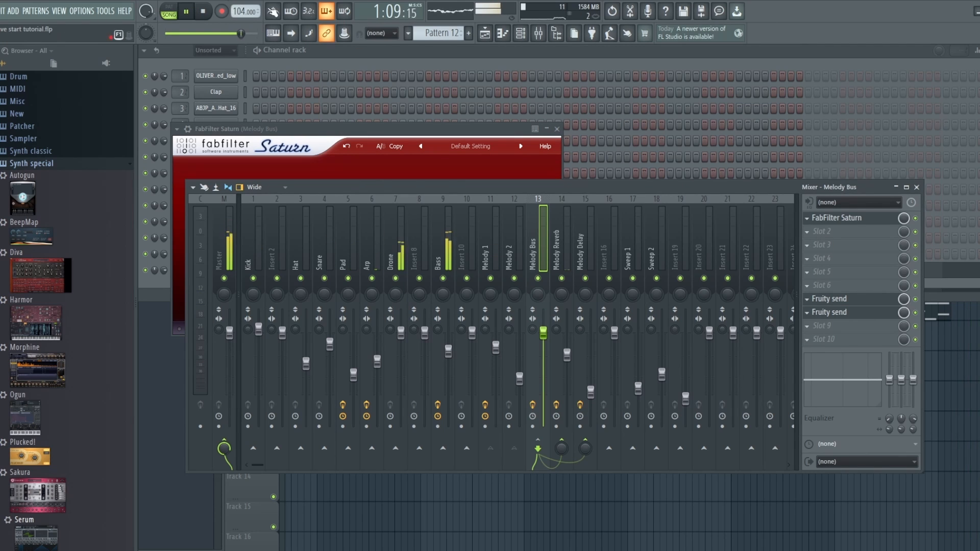
Step: Halt the song and load TAL-Chorus-LX in slot 2 of the Melody Bus track
key(space)
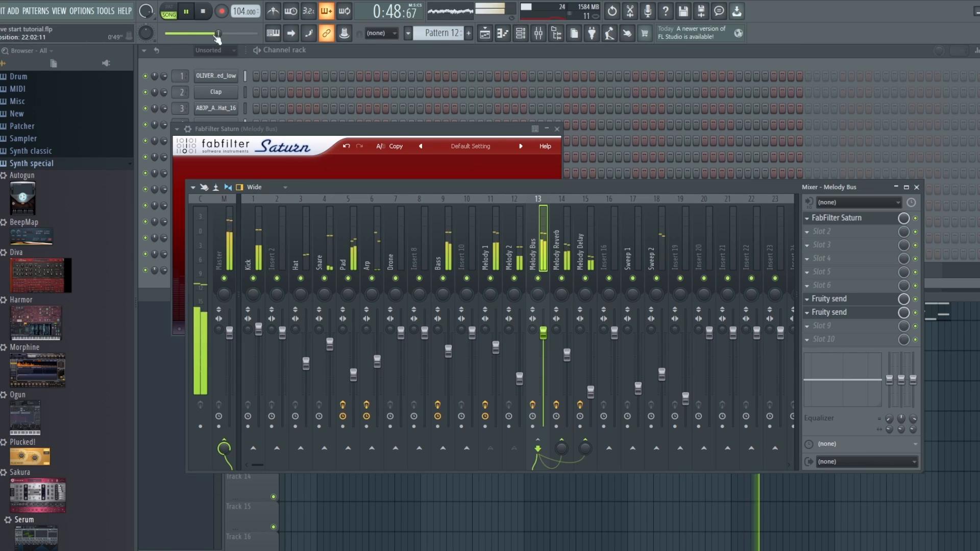
key(space)
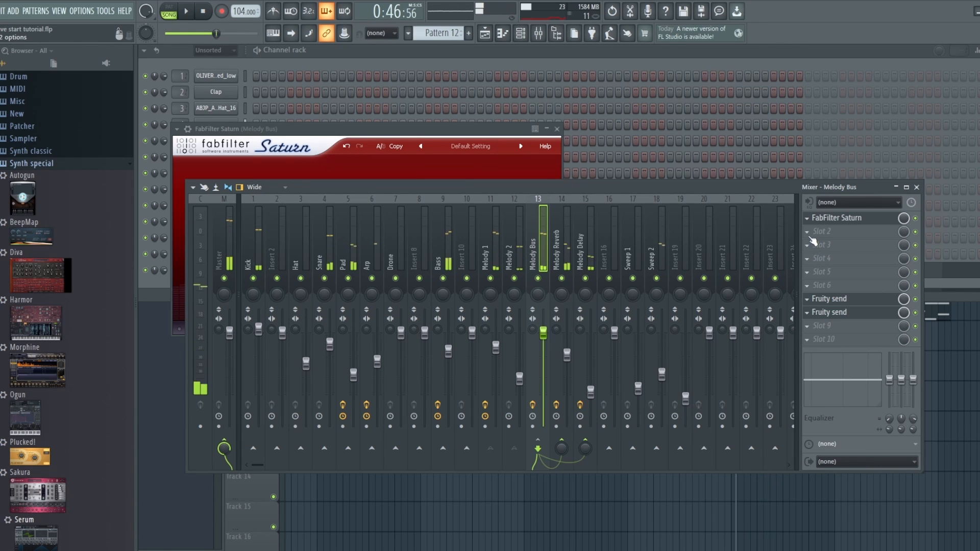
click(810, 236)
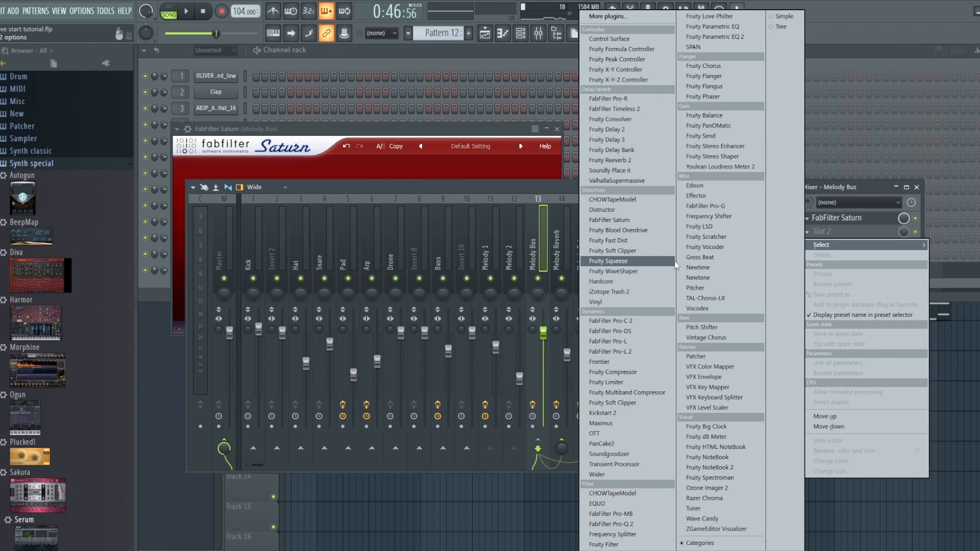
click(705, 297)
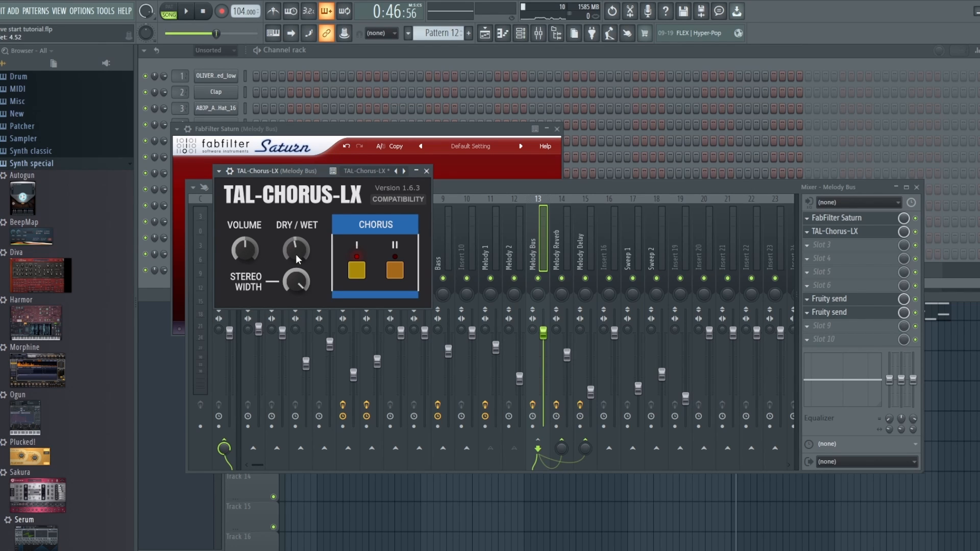
Step: While the song plays, balance the chorus volume near its midpoint, narrow its stereo width, and bring the dry/wet mix below half, ending with playback stopped
drag(296, 251, 296, 223)
drag(246, 250, 247, 279)
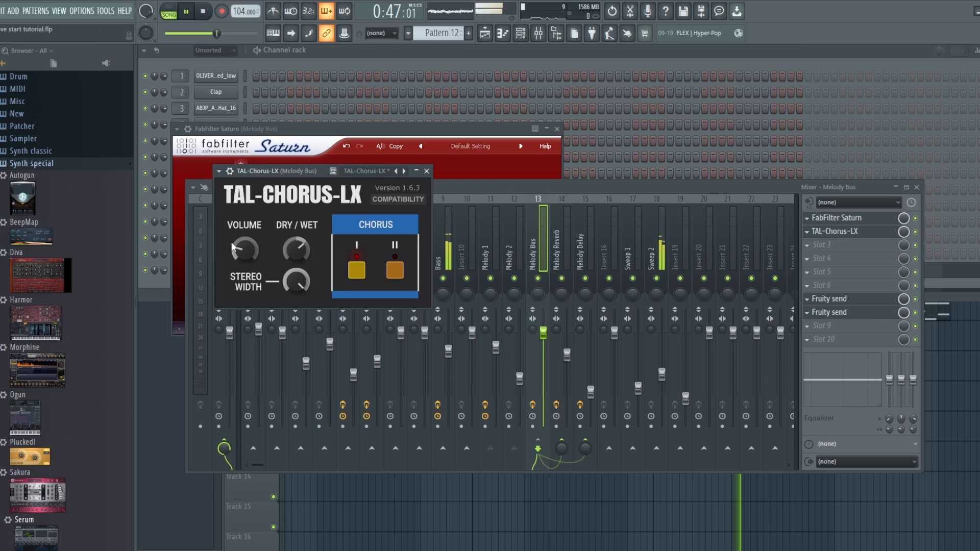
drag(234, 248, 257, 223)
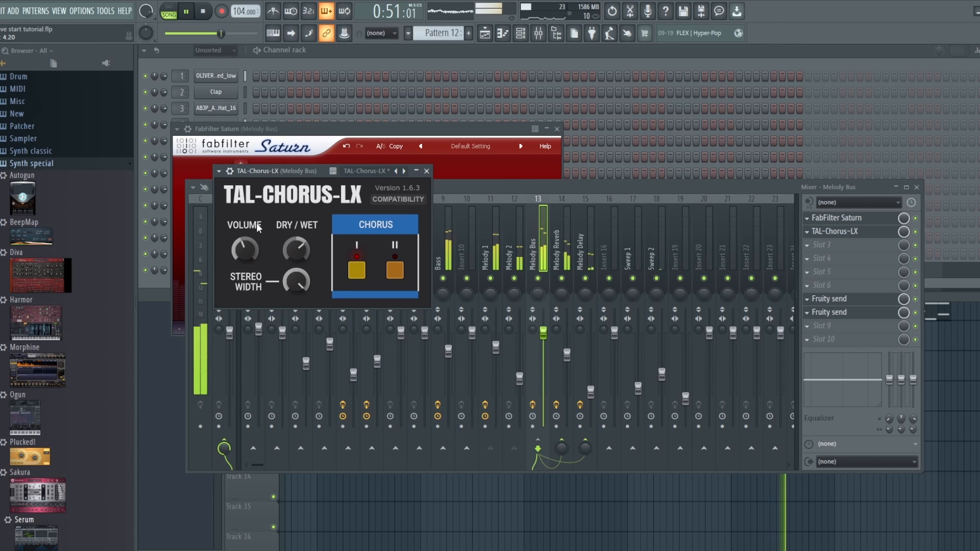
drag(296, 287, 295, 303)
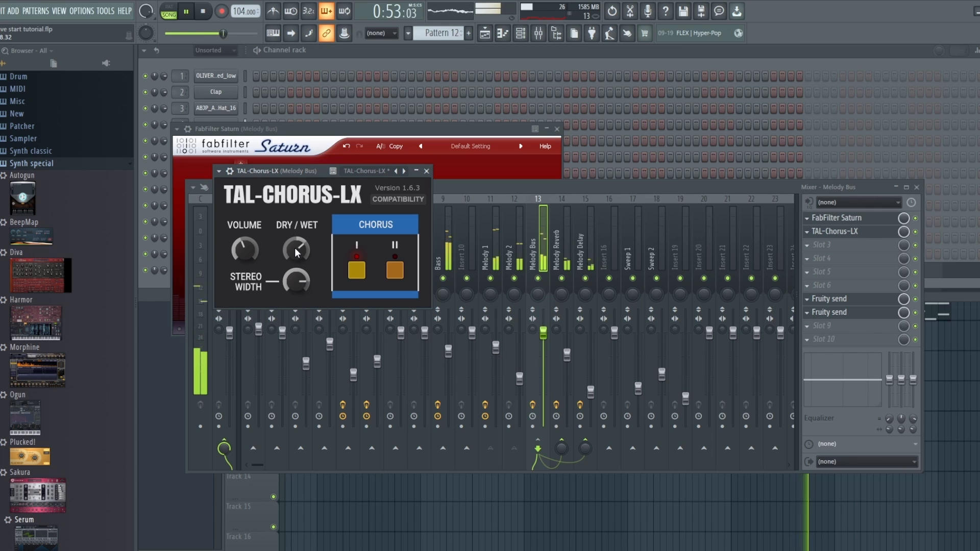
drag(295, 247, 295, 227)
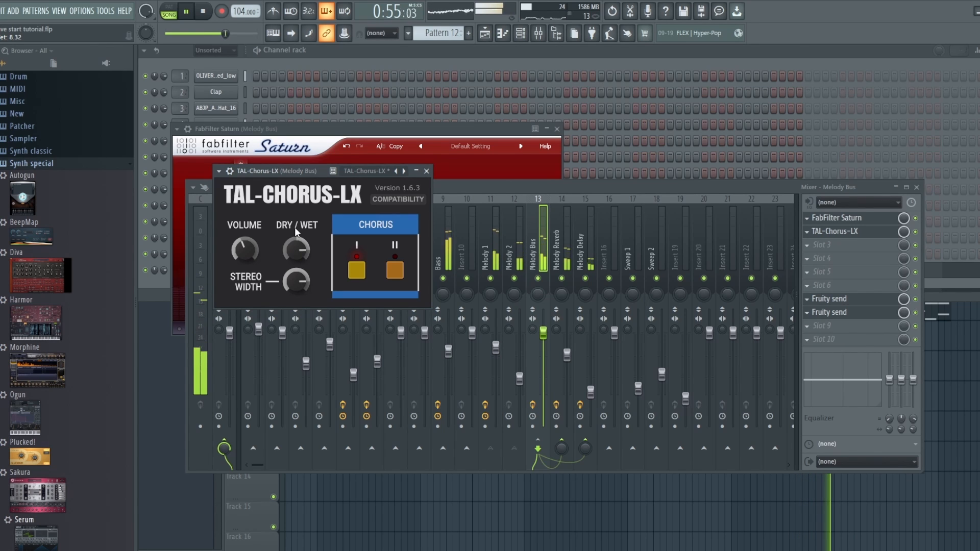
drag(234, 250, 237, 230)
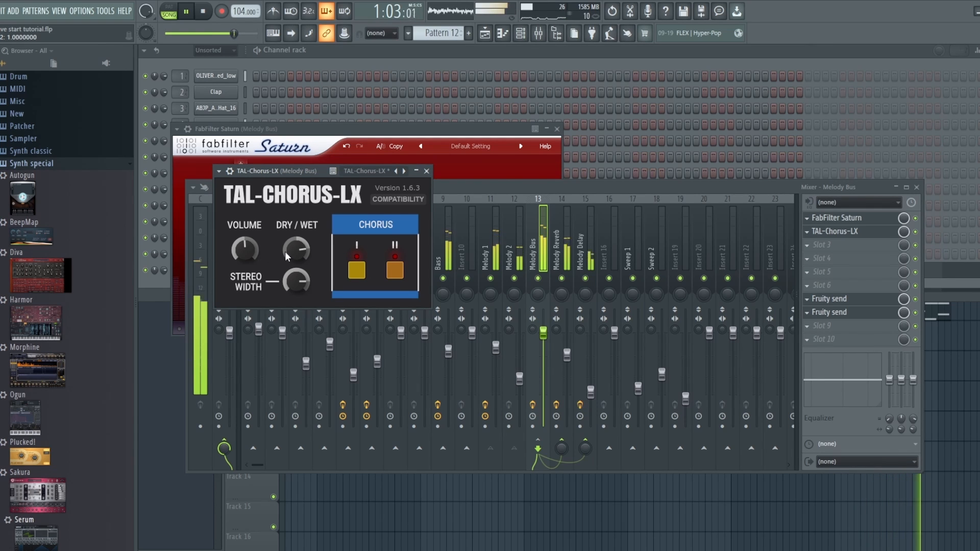
drag(296, 250, 298, 312)
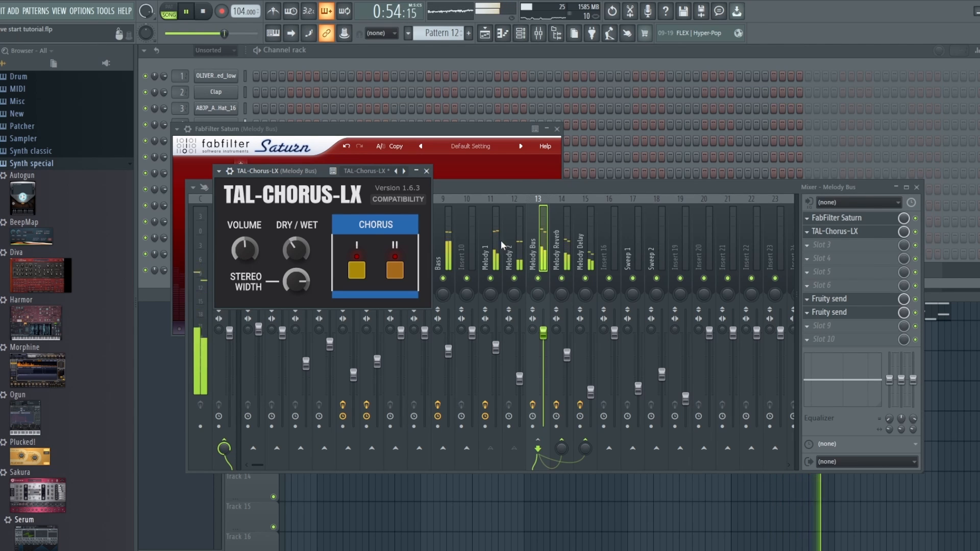
key(space)
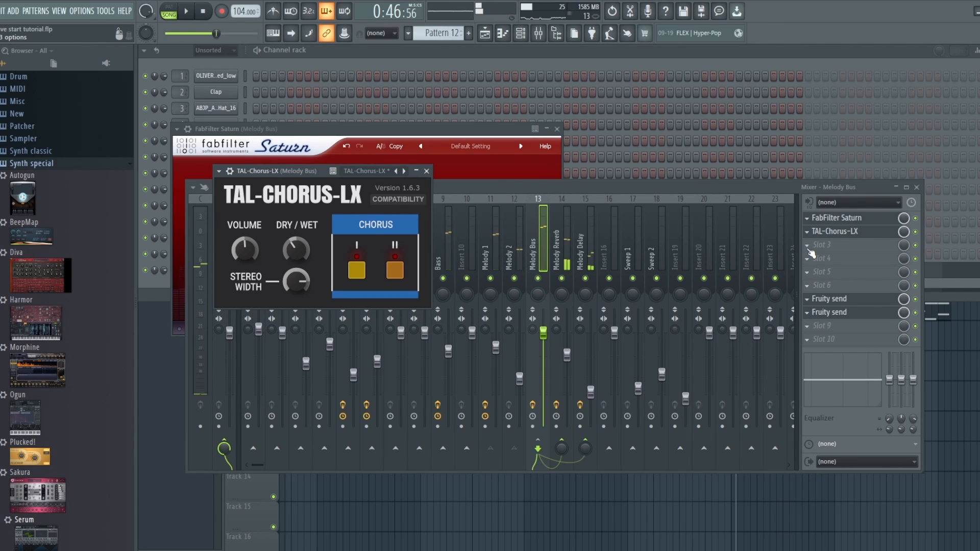
Step: Load iZotope Vinyl in slot 3 of the Melody Bus track, choose the 1980 decade, and set Wear and Dust to 0%
click(809, 248)
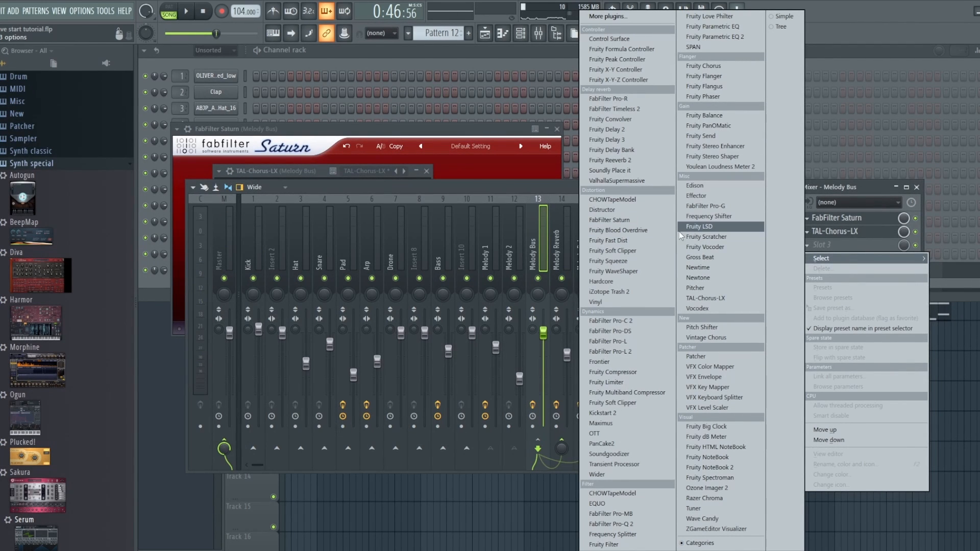
click(626, 301)
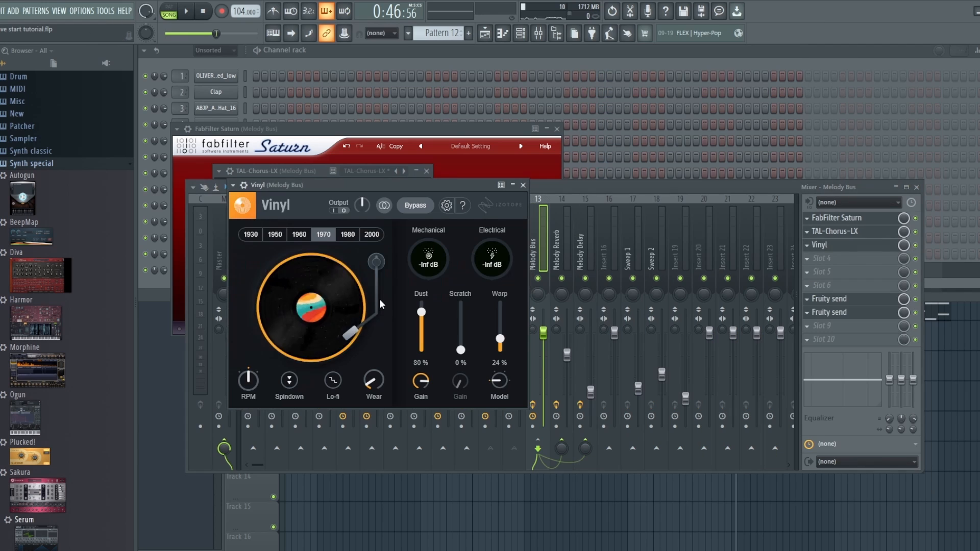
click(347, 236)
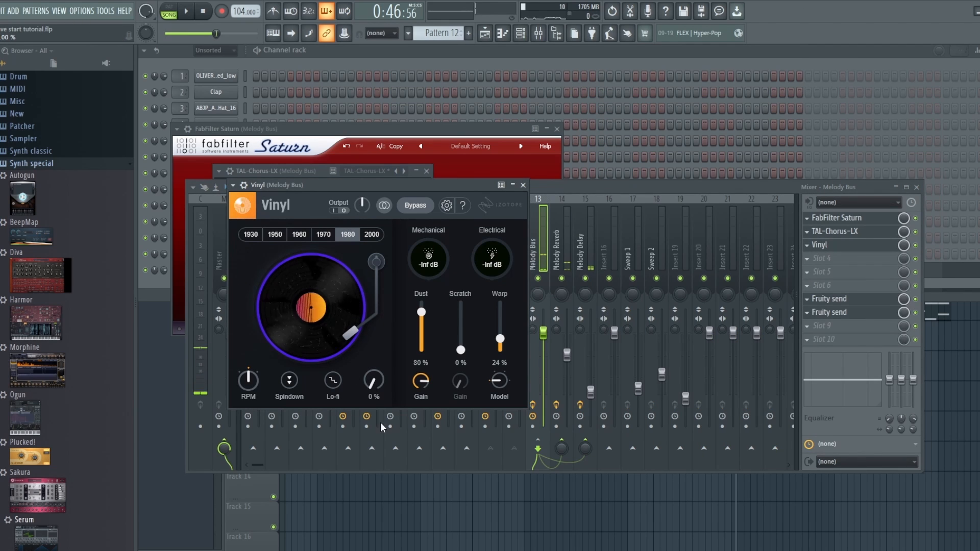
drag(421, 312, 414, 404)
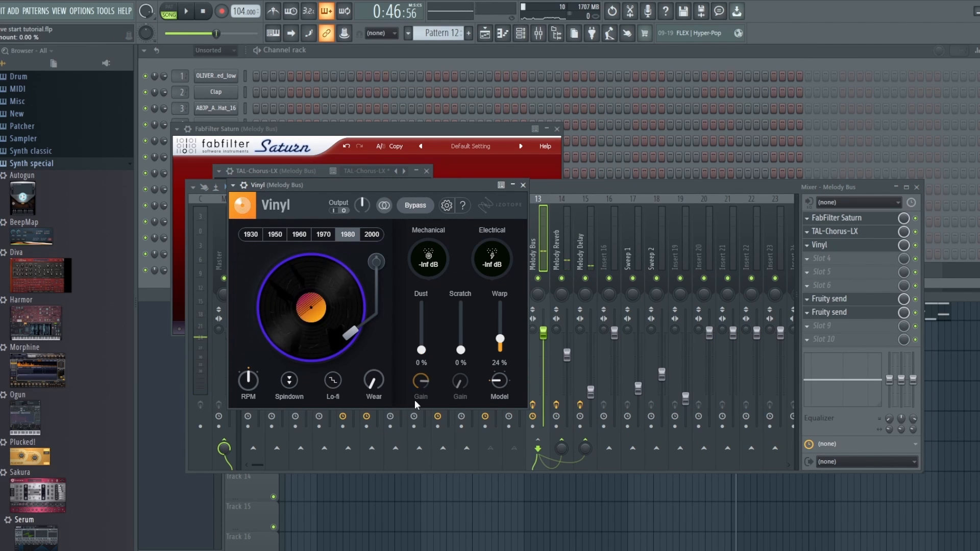
Step: Play the song and set Vinyl's Warp depth to about 14%
key(space)
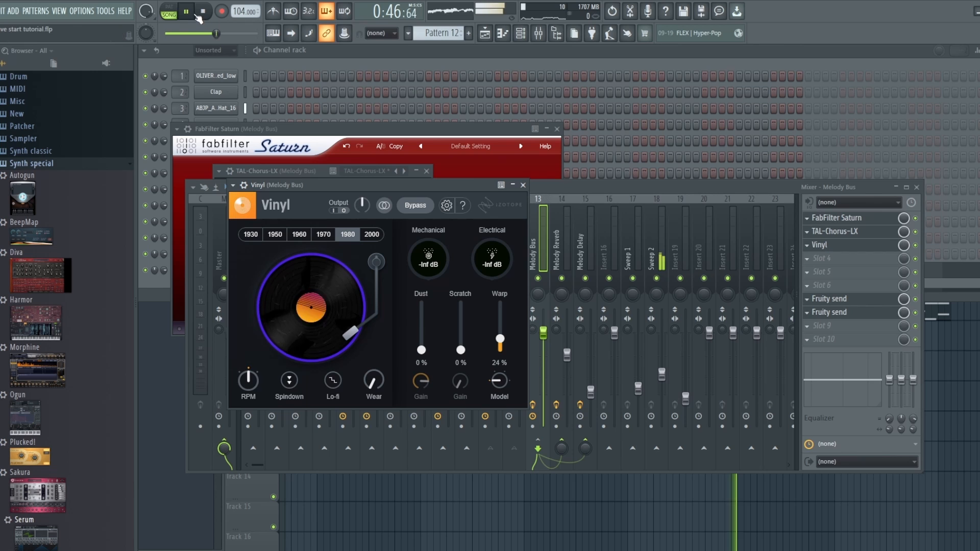
drag(500, 339, 500, 335)
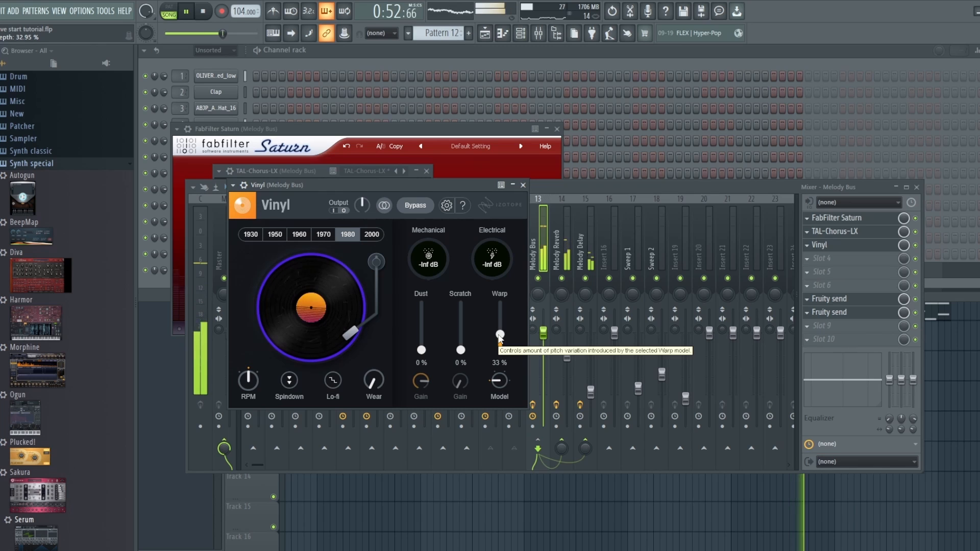
drag(500, 335, 500, 345)
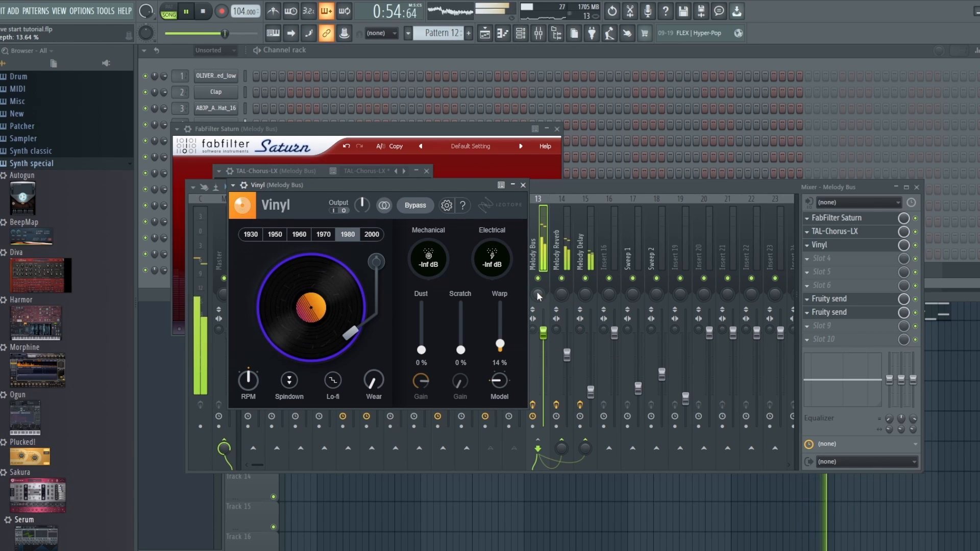
Step: Lower the Melody Bus fader and the Melody Reverb fader to about -7.1 dB for the reverb, and stop the song
click(633, 186)
drag(543, 333, 566, 360)
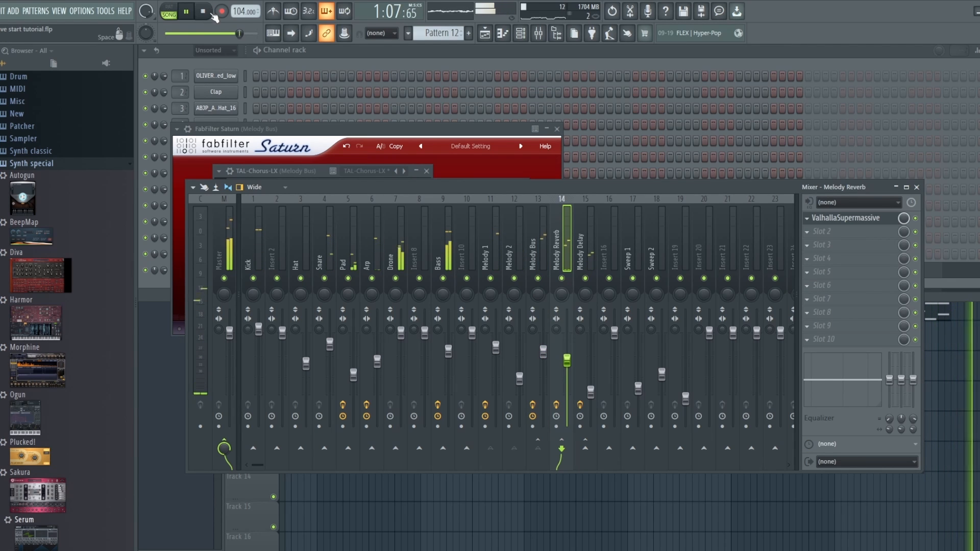
click(202, 11)
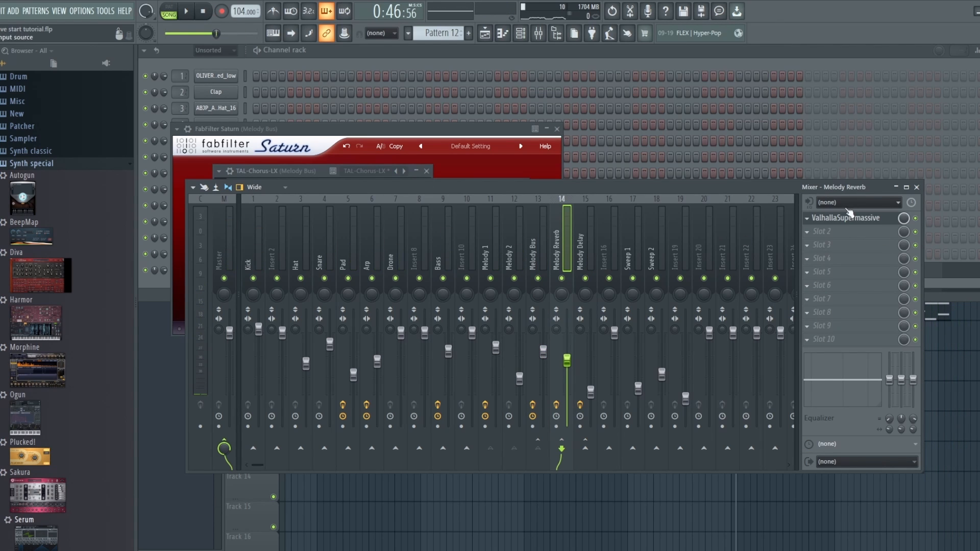
Step: Load Fruity Parametric EQ 2 in slot 2 of Melody Reverb and high-pass it with band 1 moved up into the mids
click(816, 234)
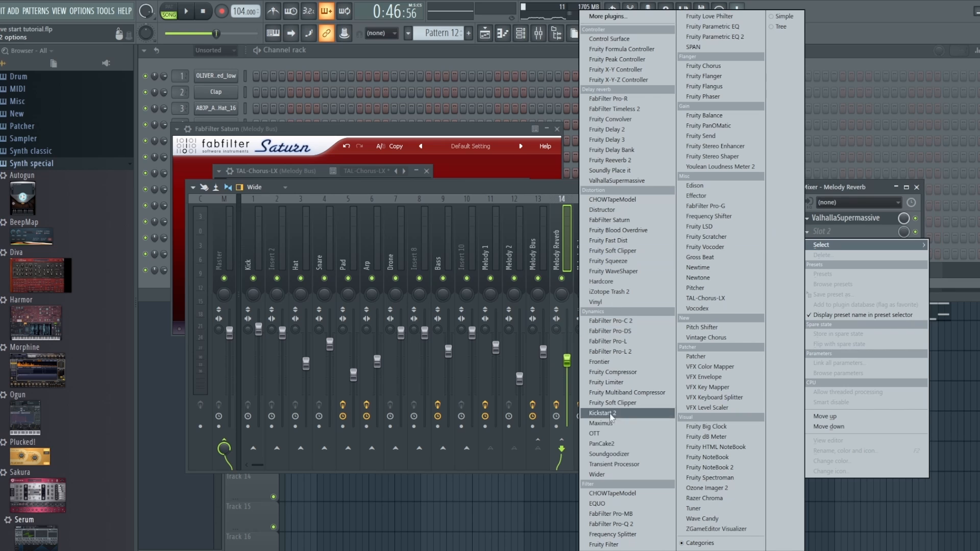
click(715, 36)
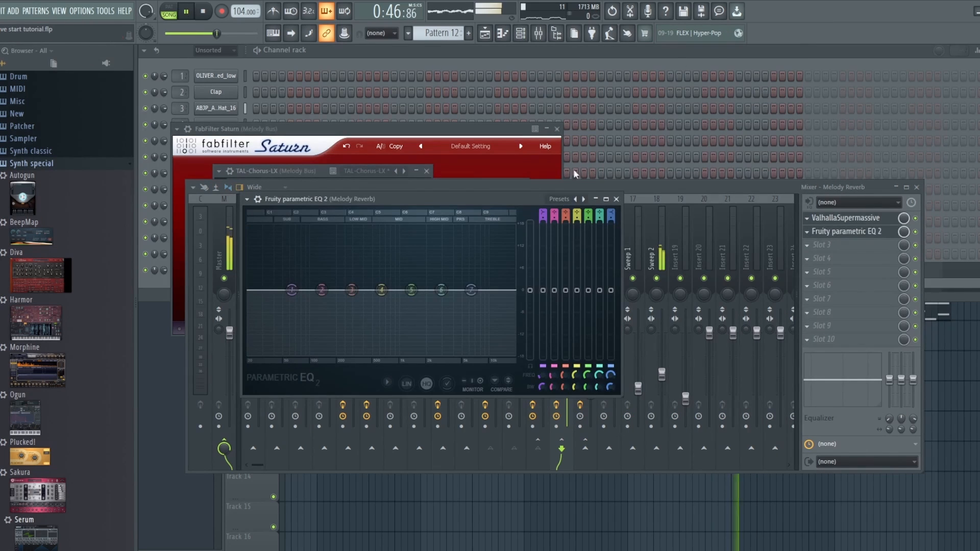
scroll(540, 212, down, 2)
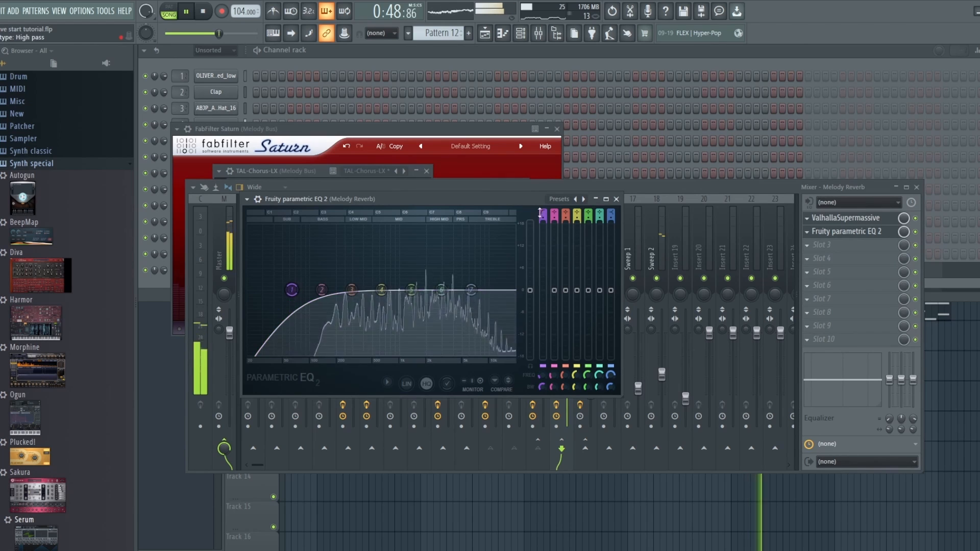
drag(291, 290, 381, 290)
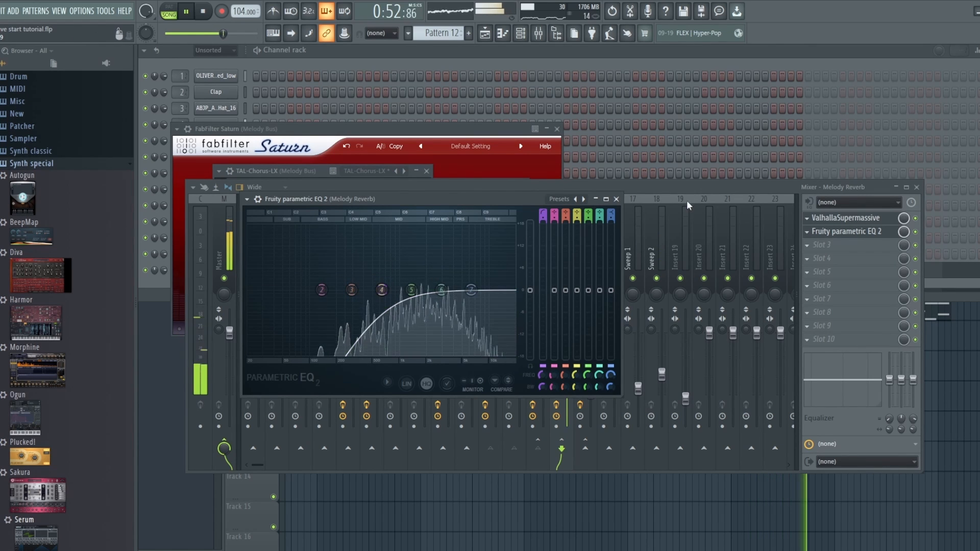
Step: Return to the mixer and fine-tune the Melody Bus fader to about -4.6 dB during playback
click(696, 189)
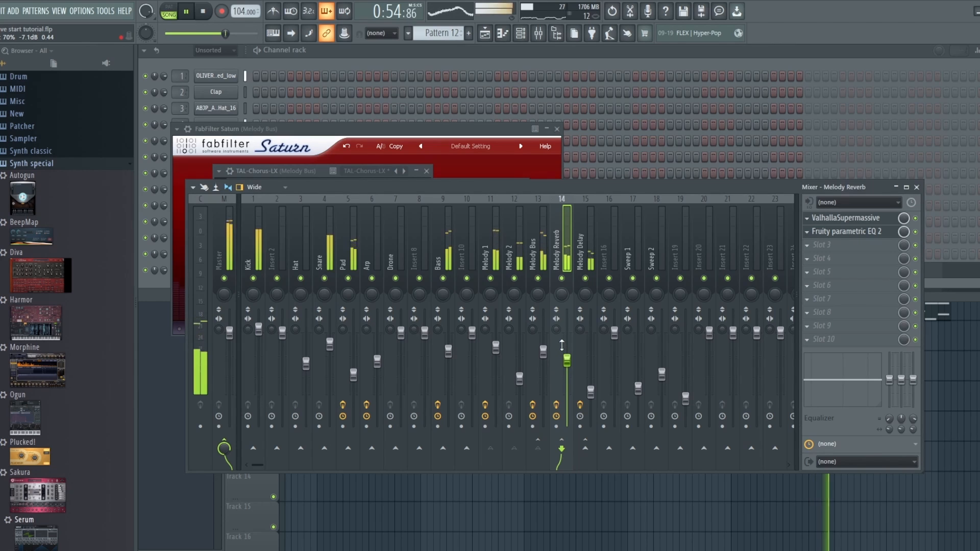
drag(543, 352, 543, 349)
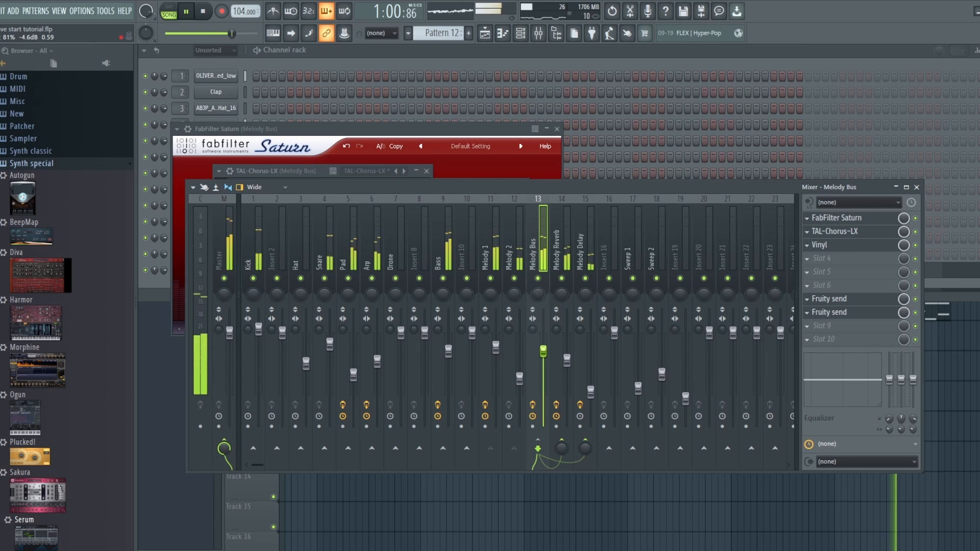
Step: Open the playlist, stop playback, and examine the arrangement from the intro to the closing bass and drone section
click(492, 34)
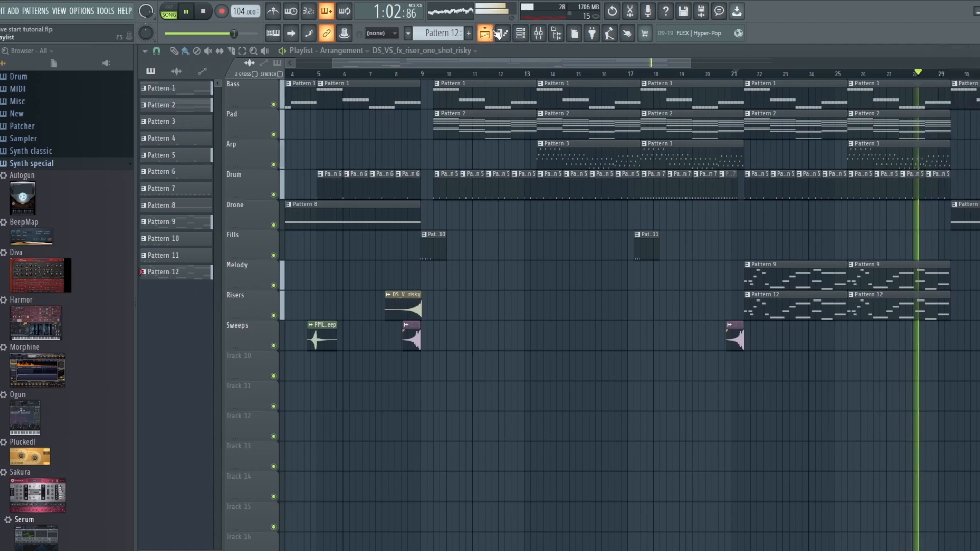
drag(656, 62, 784, 64)
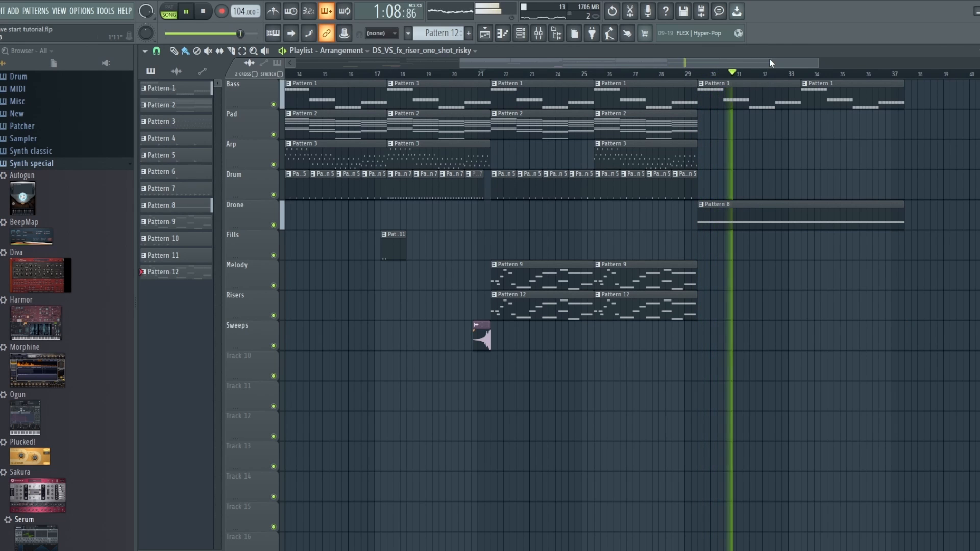
drag(770, 58, 531, 60)
key(space)
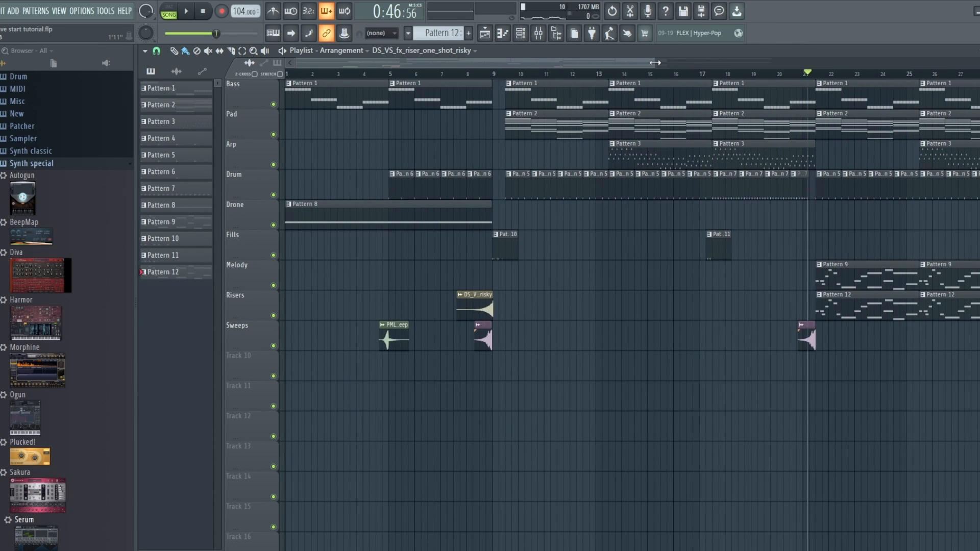
drag(658, 63, 840, 63)
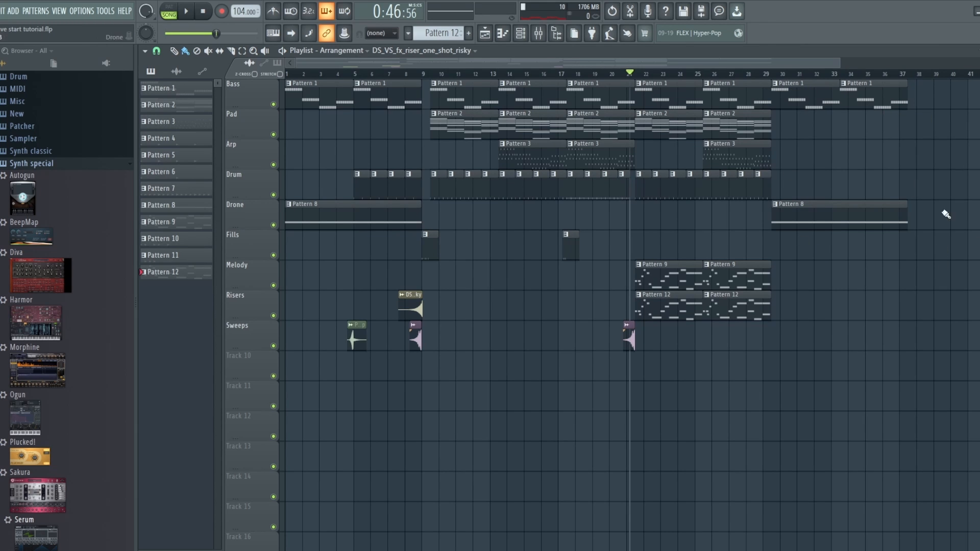
drag(762, 61, 835, 62)
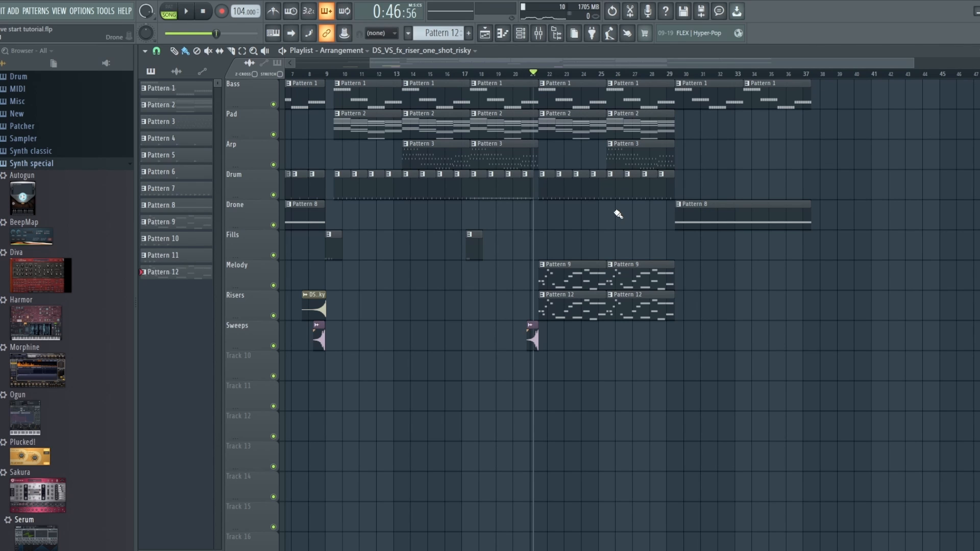
drag(666, 63, 657, 66)
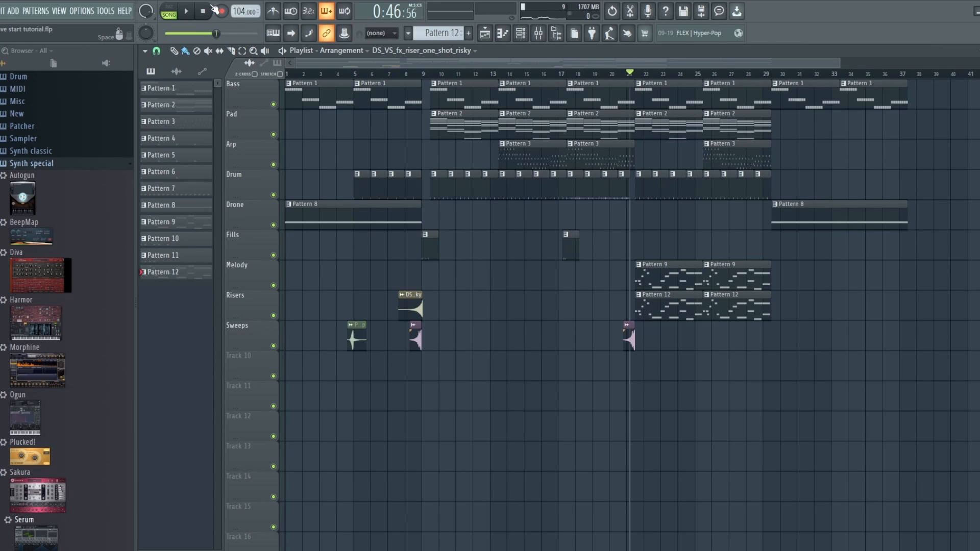
drag(798, 64, 860, 65)
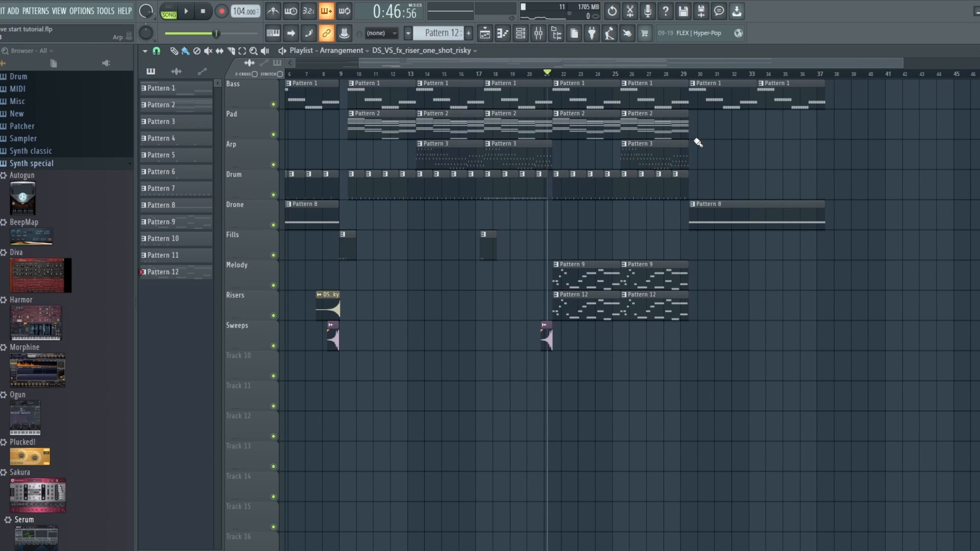
drag(643, 62, 580, 61)
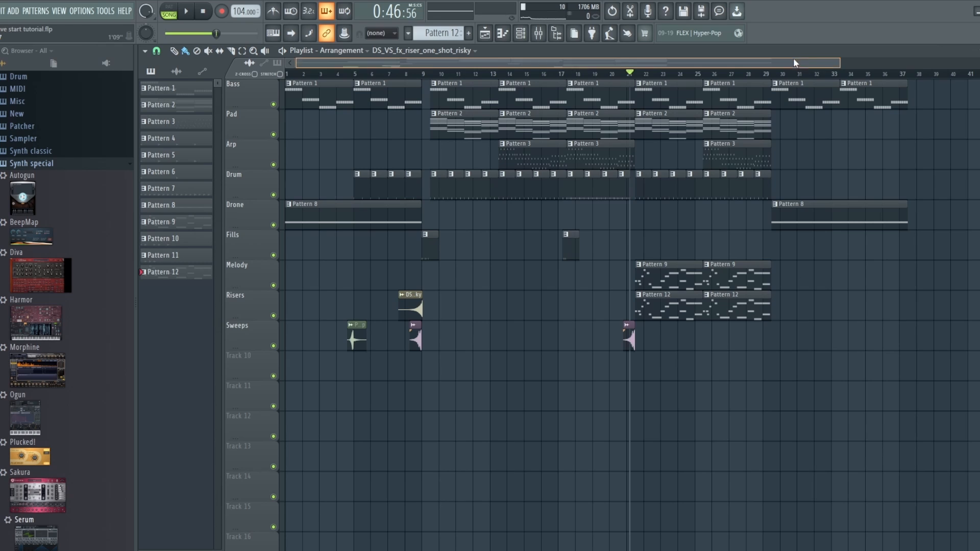
drag(795, 61, 856, 59)
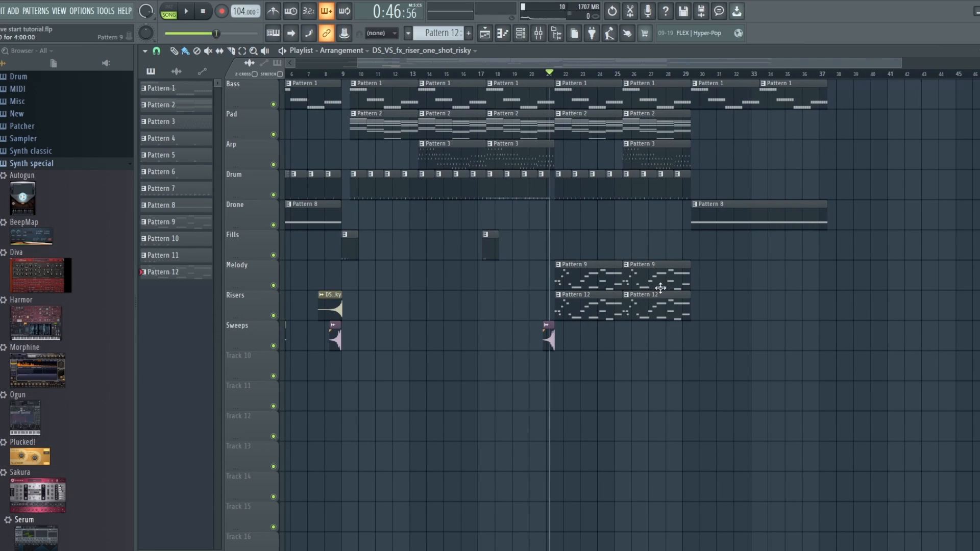
Step: Copy the Pattern 9 and Pattern 12 melody clips over the last bass clip at bar 33 and select that section for looping
drag(702, 380, 792, 275)
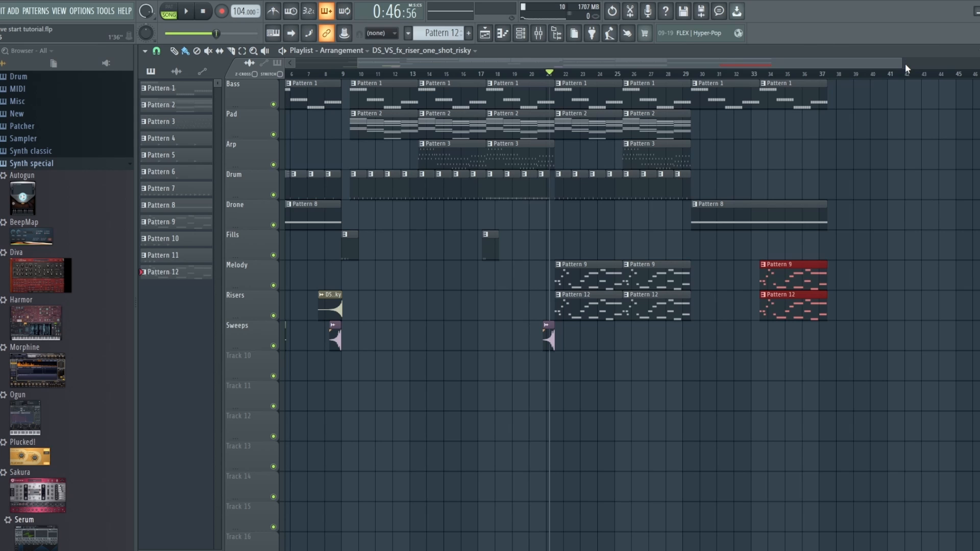
drag(902, 63, 796, 61)
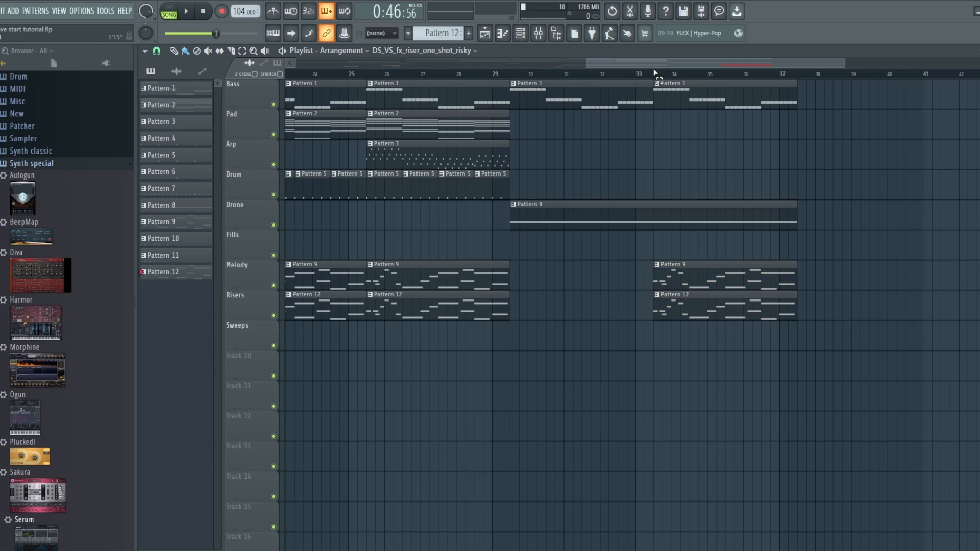
drag(657, 74, 802, 75)
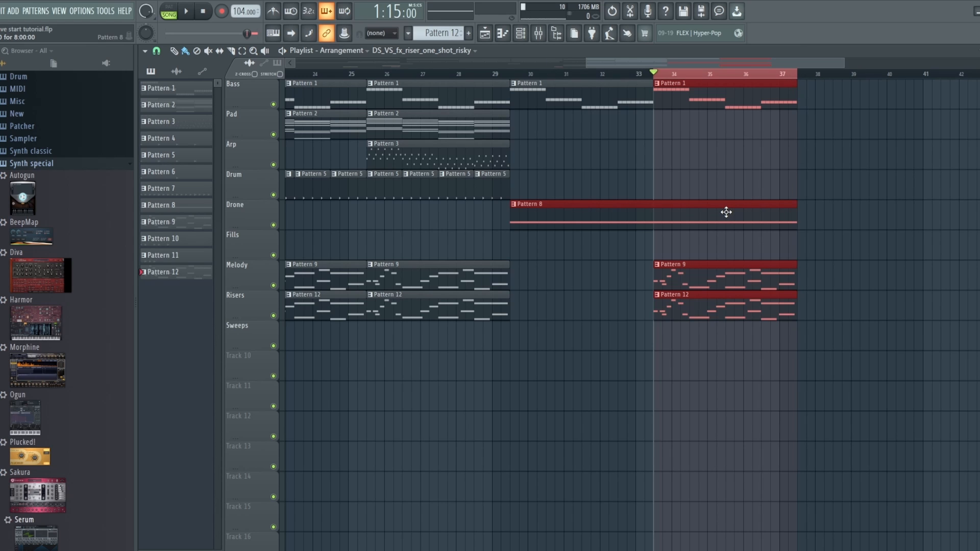
Step: Duplicate the closing Pattern 8 drone clip directly after itself and shorten the copy to about half a bar
ctrl+click(679, 214)
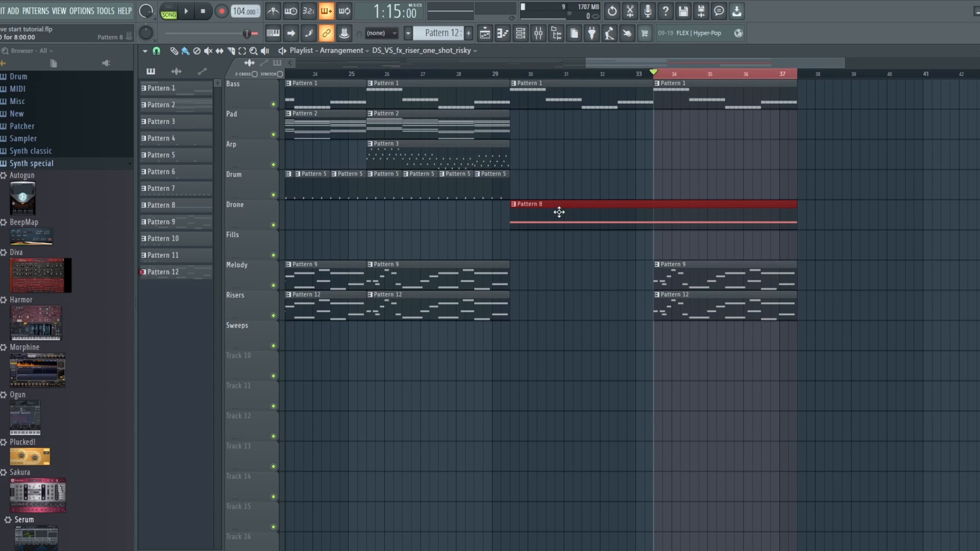
drag(558, 213, 848, 213)
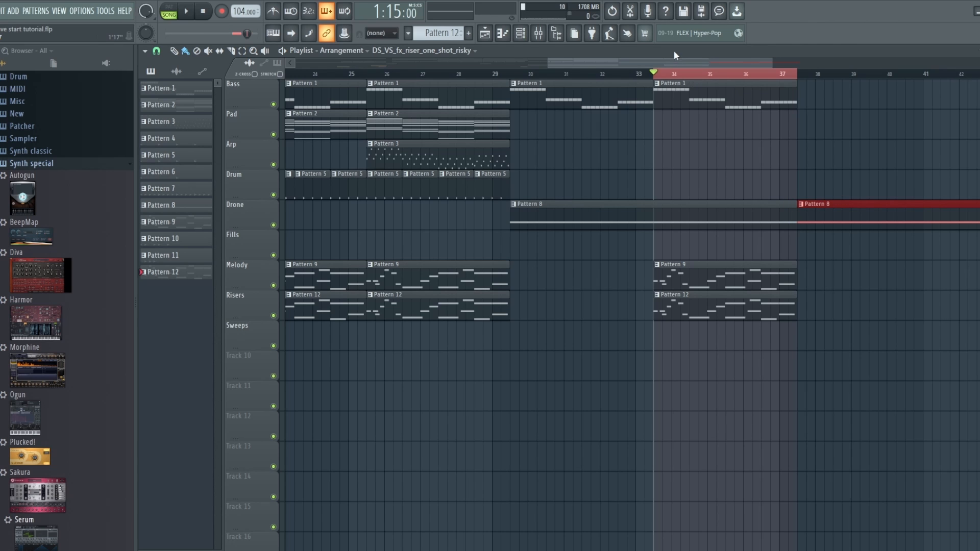
drag(681, 65, 805, 61)
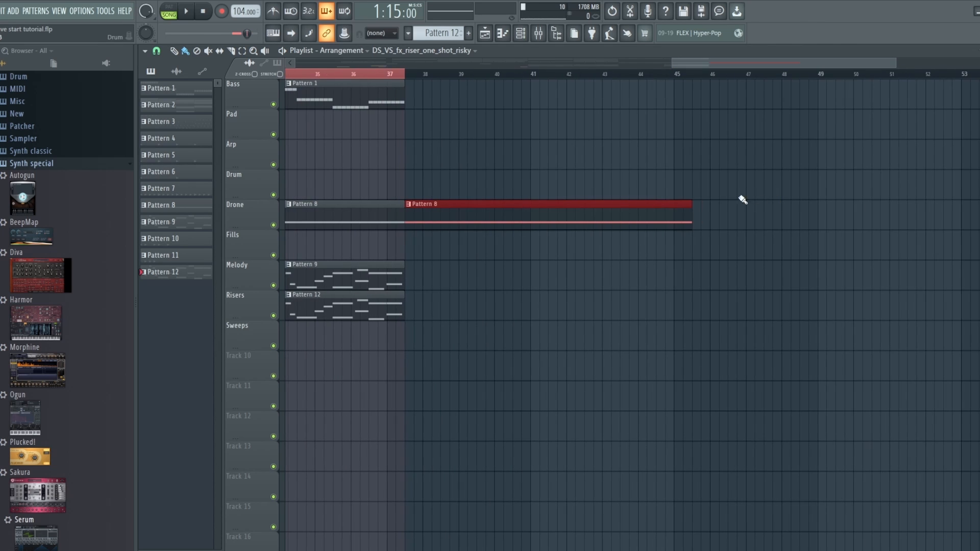
drag(688, 211, 422, 211)
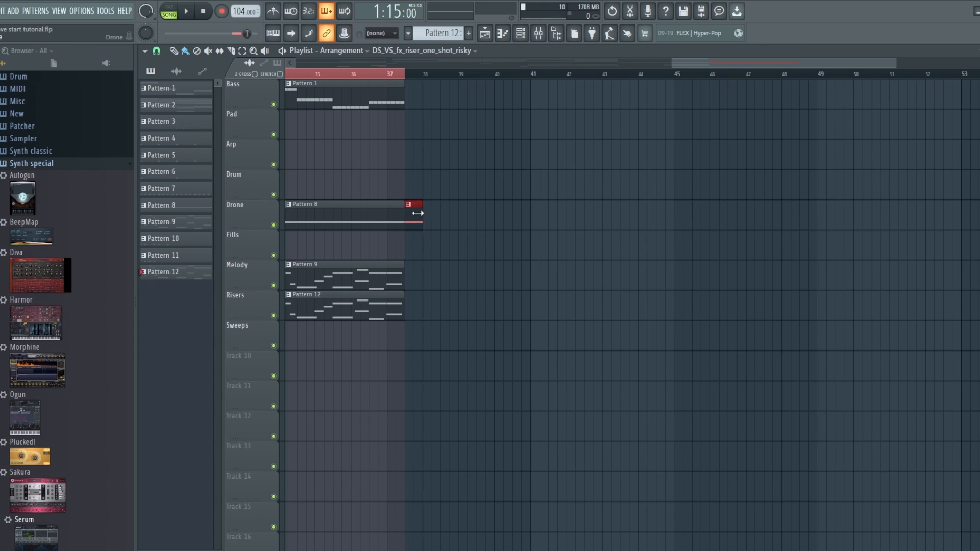
drag(786, 61, 648, 67)
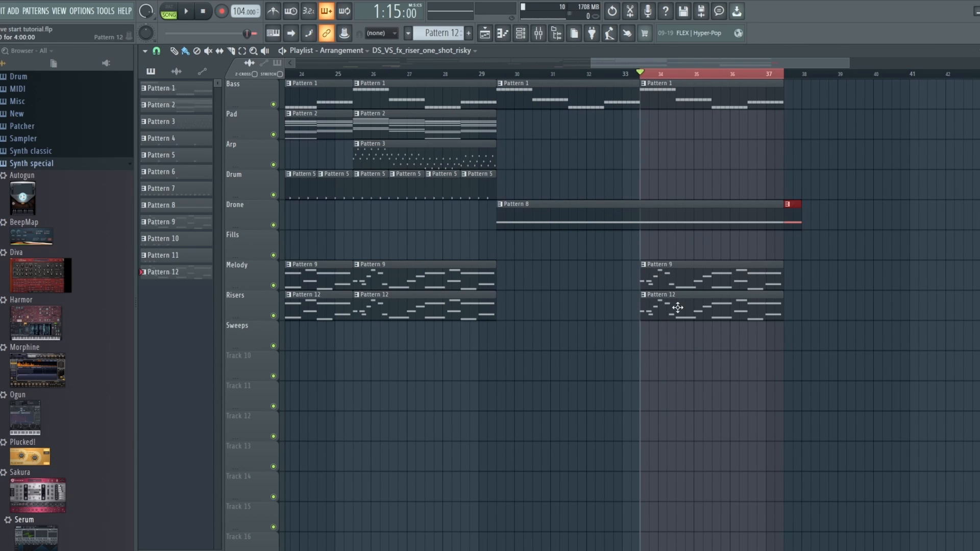
Step: Load Fruity Parametric EQ 2 in slot 4 of Melody Bus and high-pass it with band 1 moved up into the low mids during playback
click(538, 34)
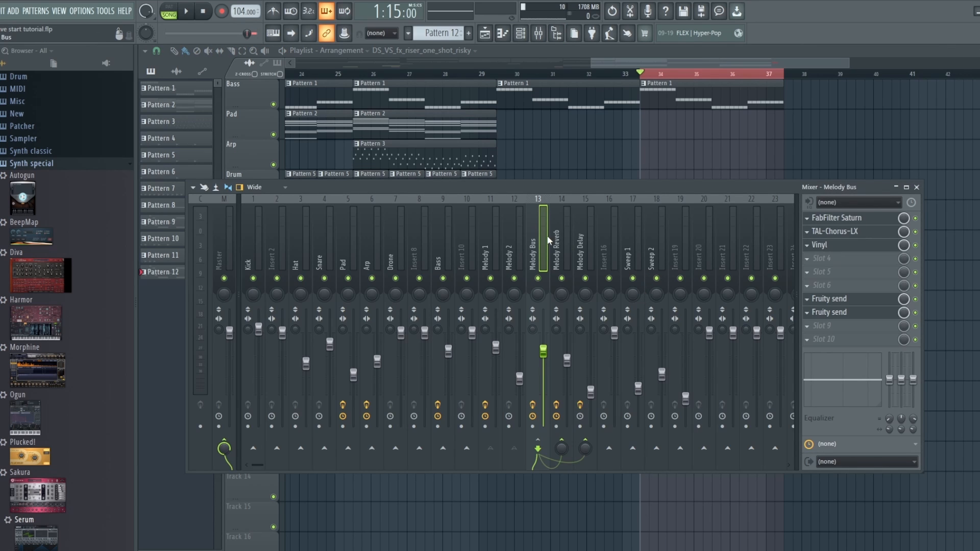
click(810, 262)
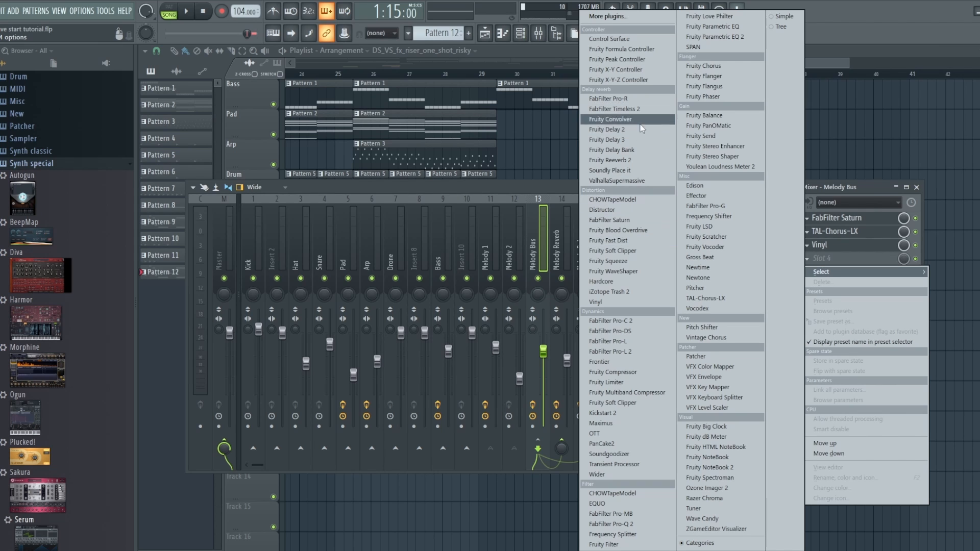
click(704, 36)
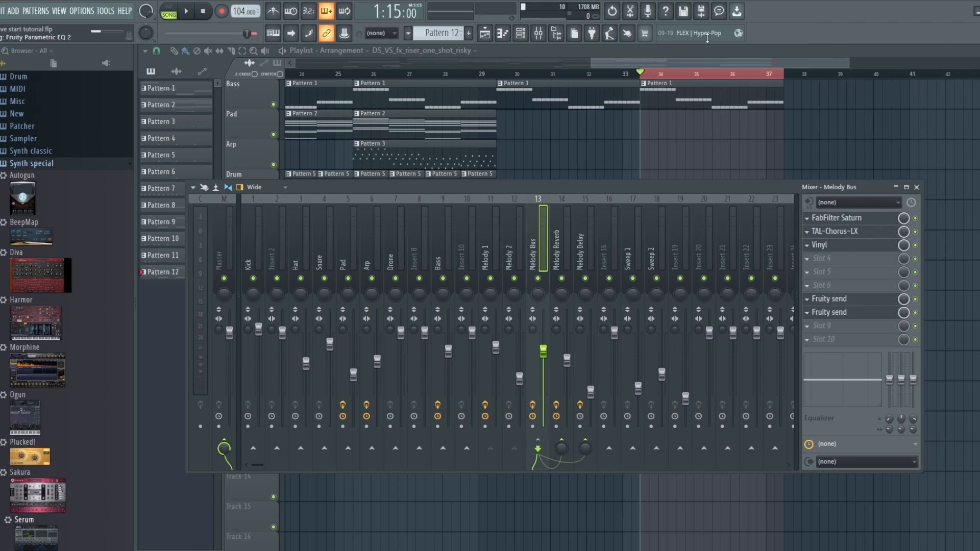
drag(543, 212, 544, 231)
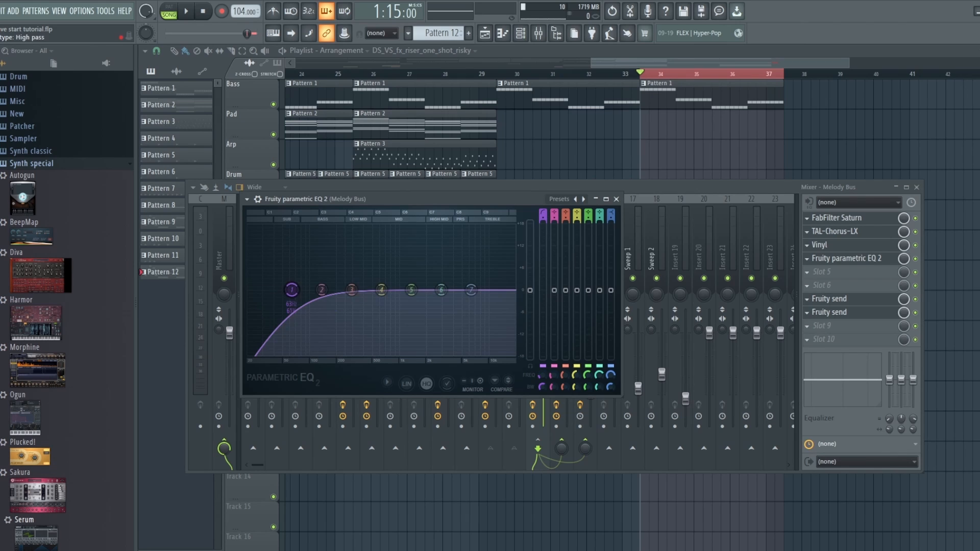
key(space)
drag(292, 290, 352, 290)
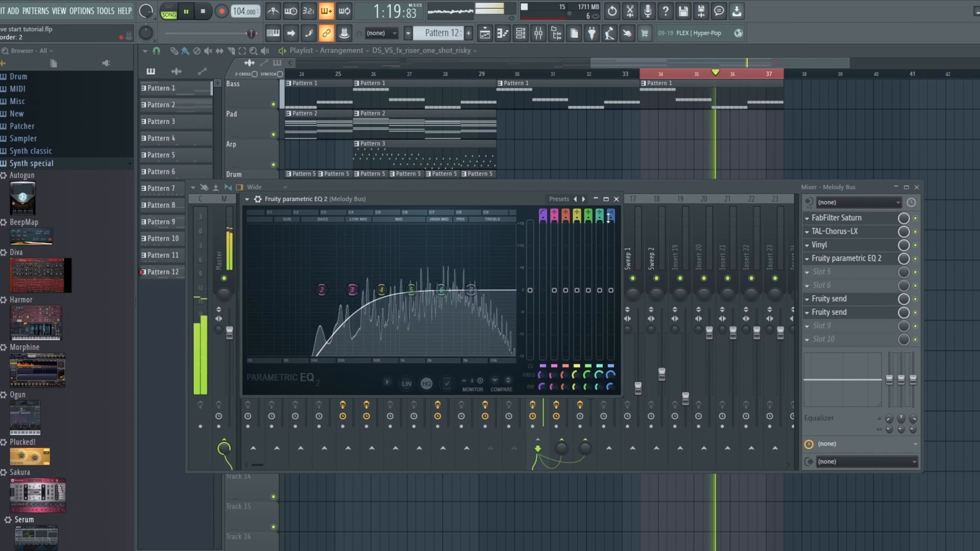
key(space)
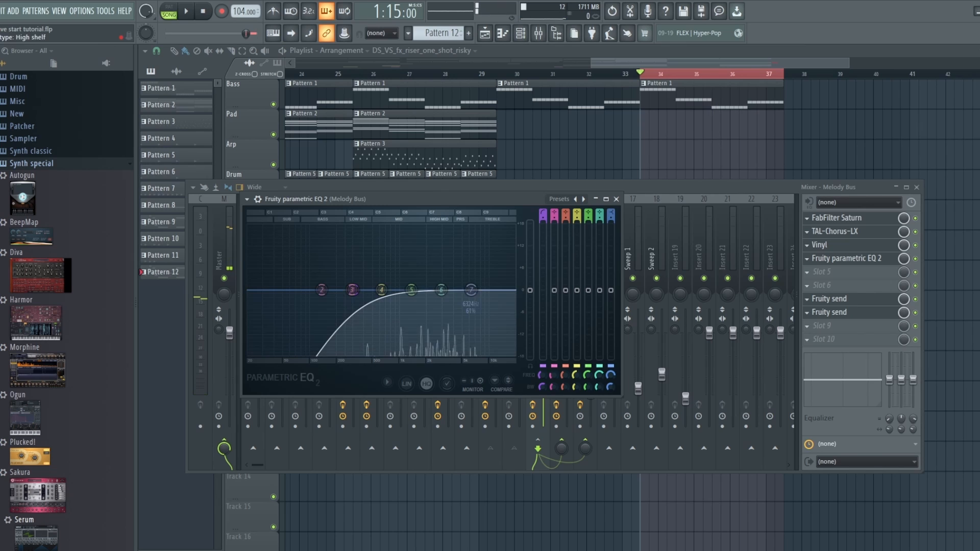
Step: Set band 7 of the Melody Bus EQ to a low pass at 20000 Hz and audition the section
drag(473, 292, 512, 291)
key(space)
key(space)
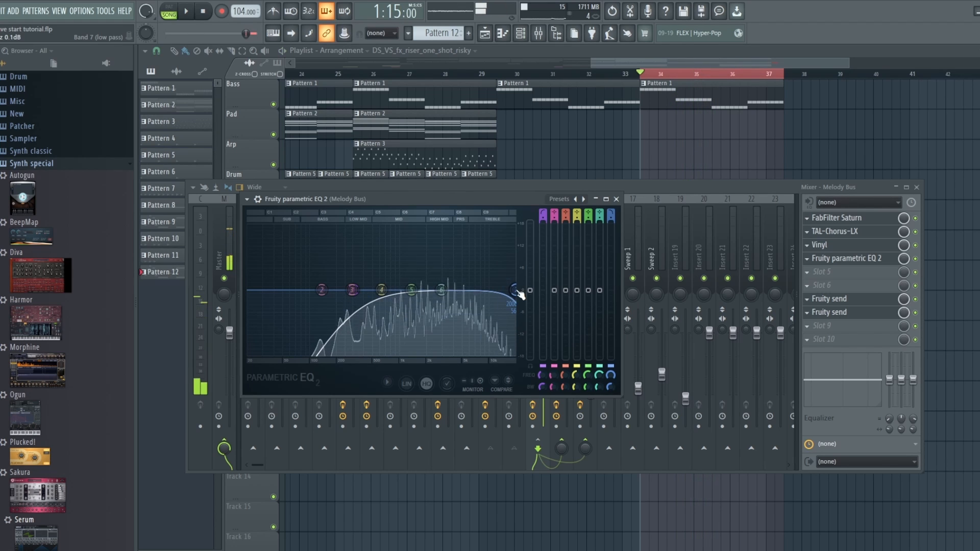
Step: Create an automation clip for the EQ's band 7 frequency over the closing melody section and lower its end point to 55%
right_click(611, 379)
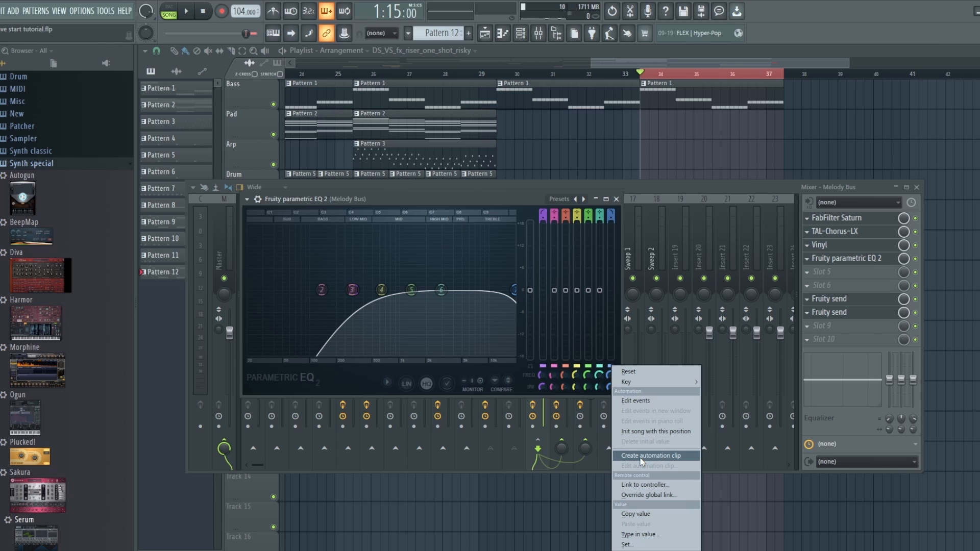
click(608, 379)
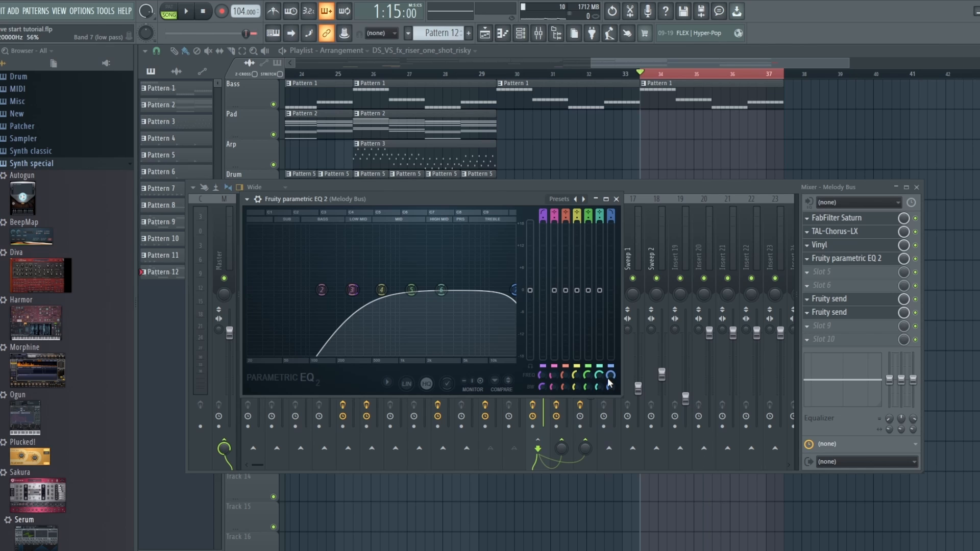
drag(608, 379, 608, 379)
click(608, 380)
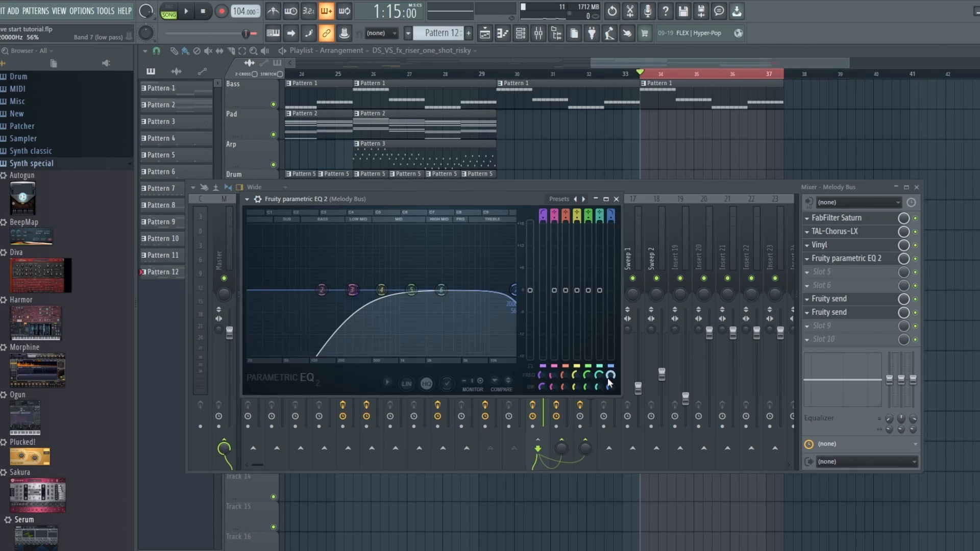
right_click(609, 382)
click(659, 461)
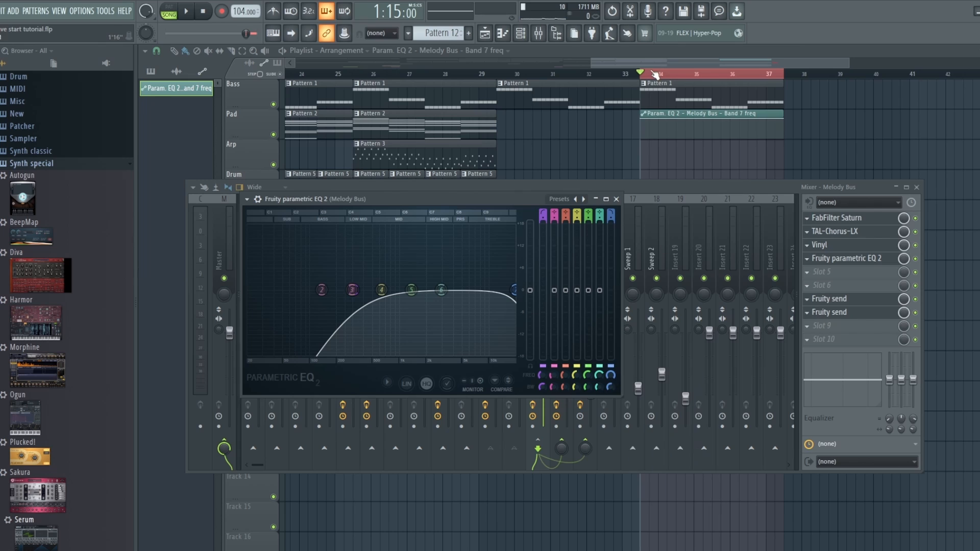
click(657, 57)
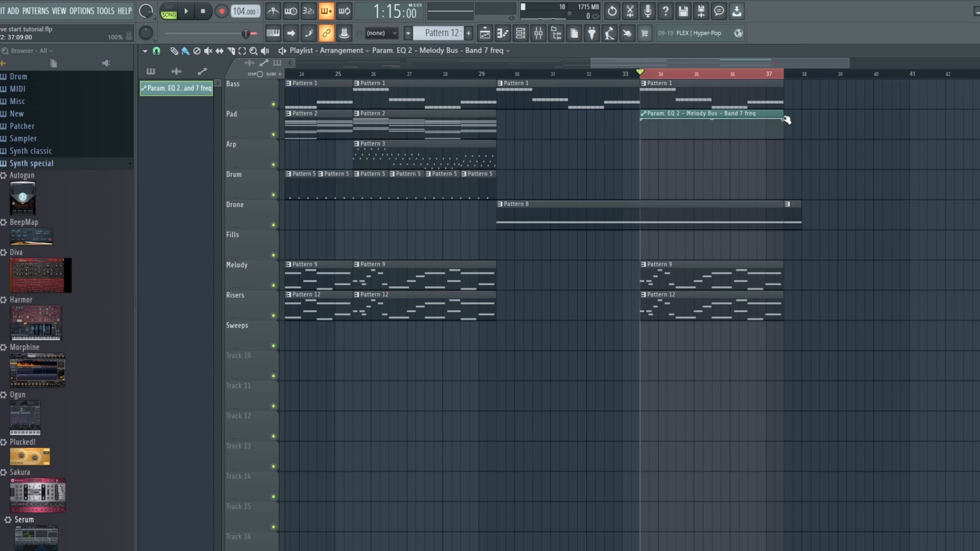
drag(784, 119, 786, 128)
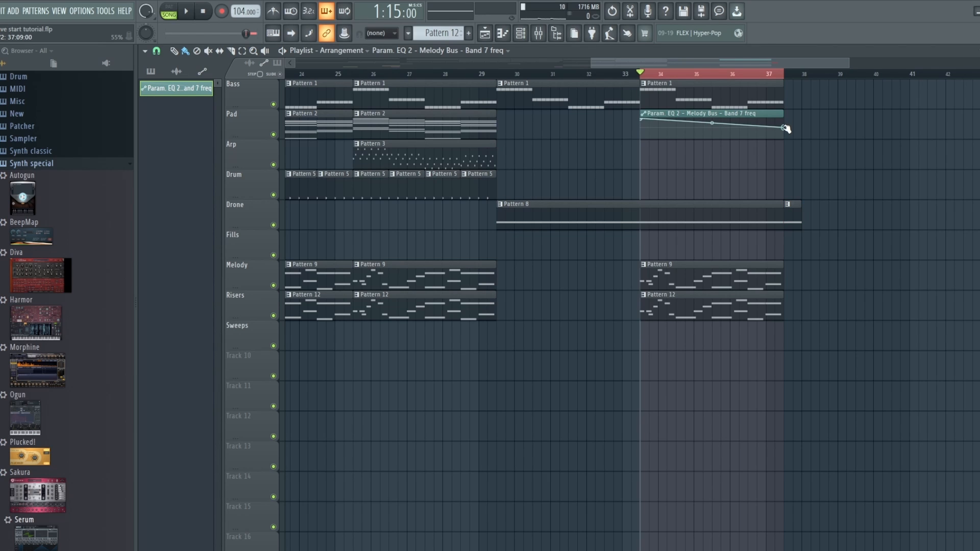
Step: Play the outro from the start of the closing drone section near bar 29 to check the filtered melody ending
click(498, 73)
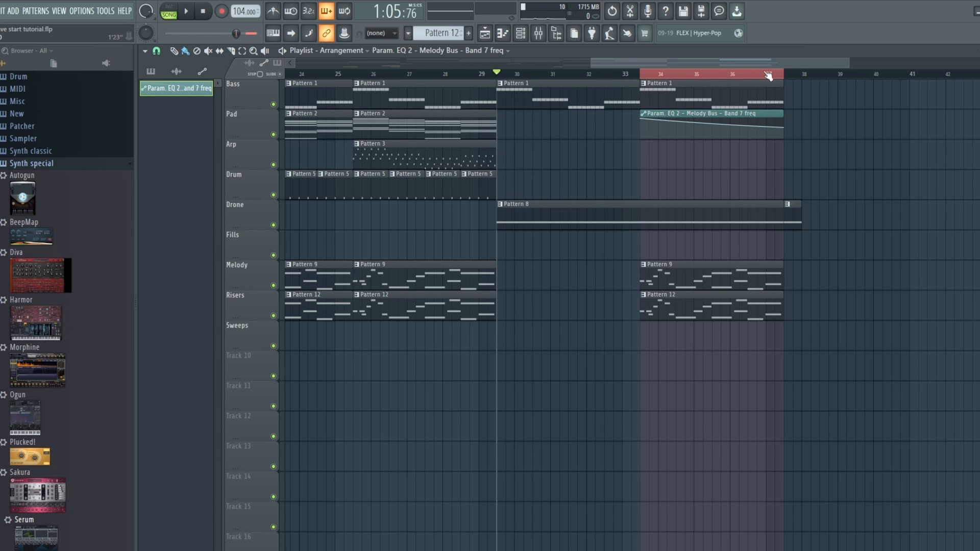
key(space)
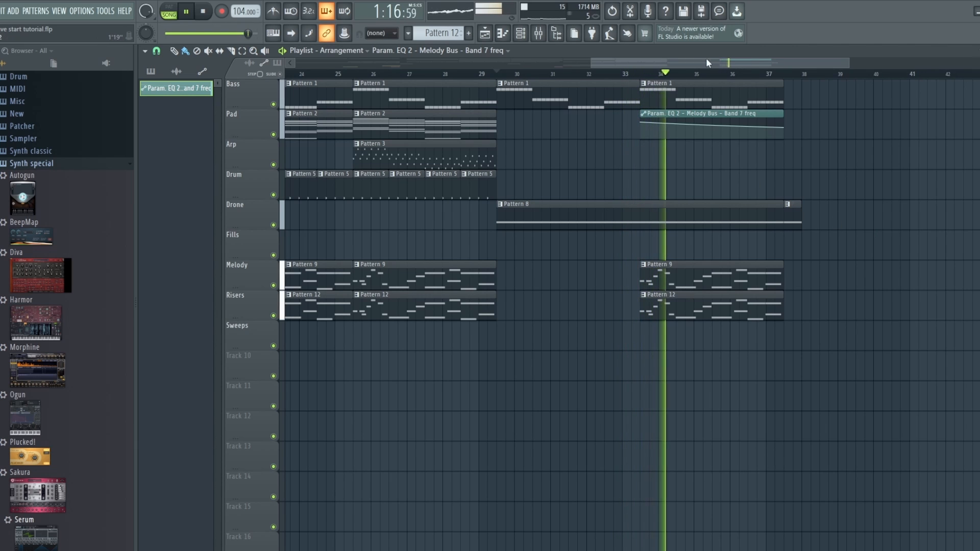
drag(724, 61, 736, 61)
mouse_move(749, 129)
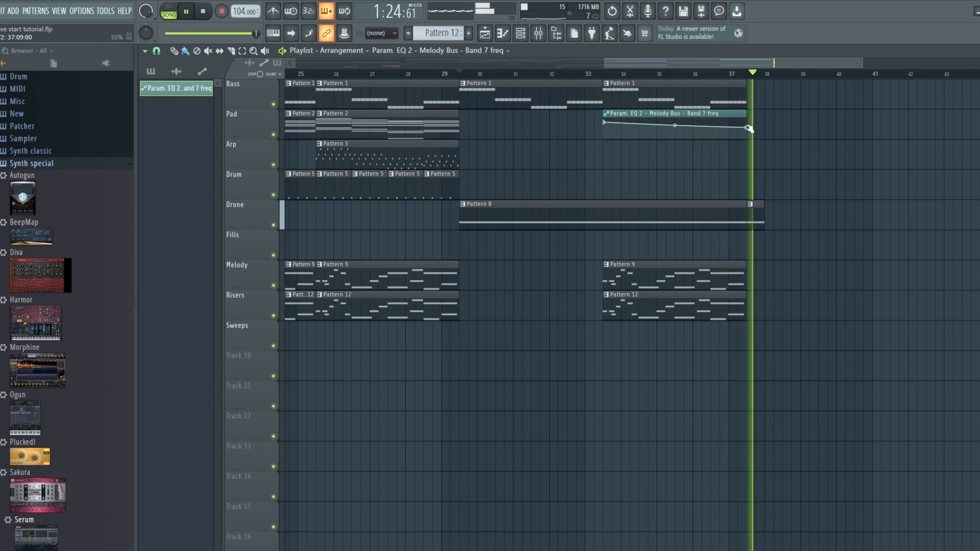
key(space)
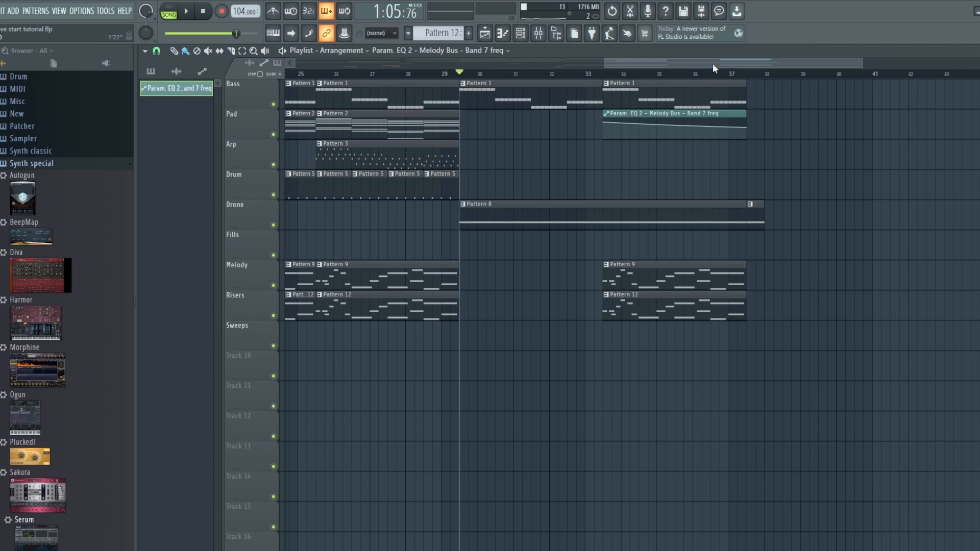
Step: Fit the whole arrangement in the playlist view and play the song from the beginning
drag(713, 63, 420, 58)
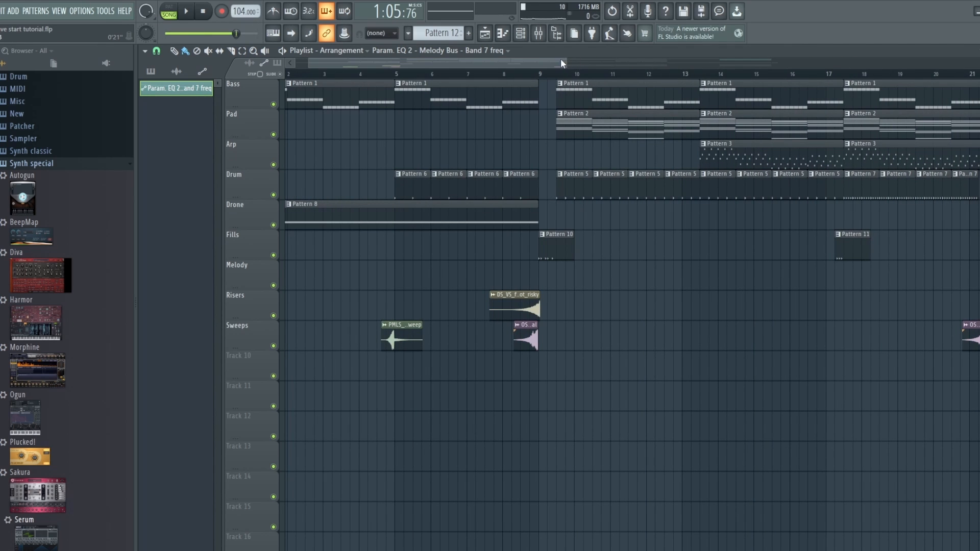
drag(560, 63, 803, 65)
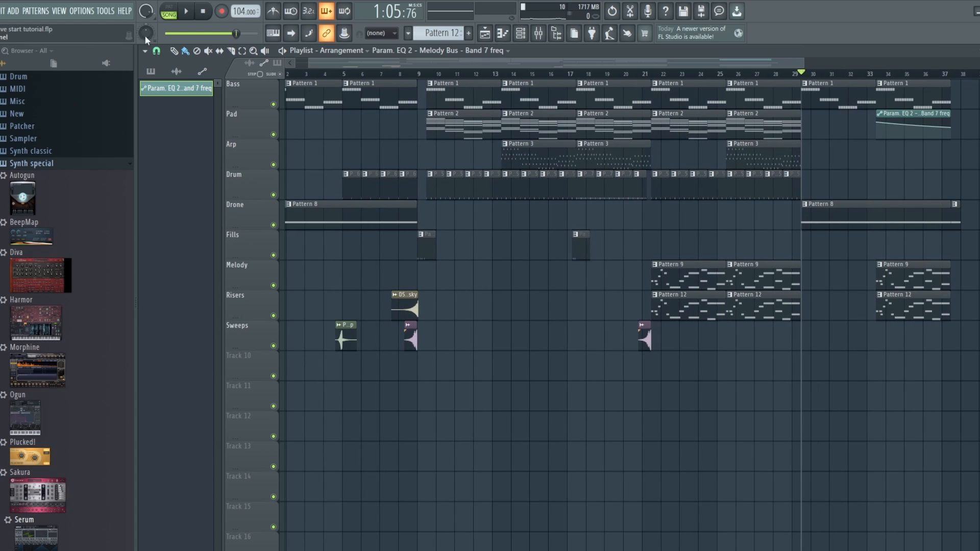
click(203, 13)
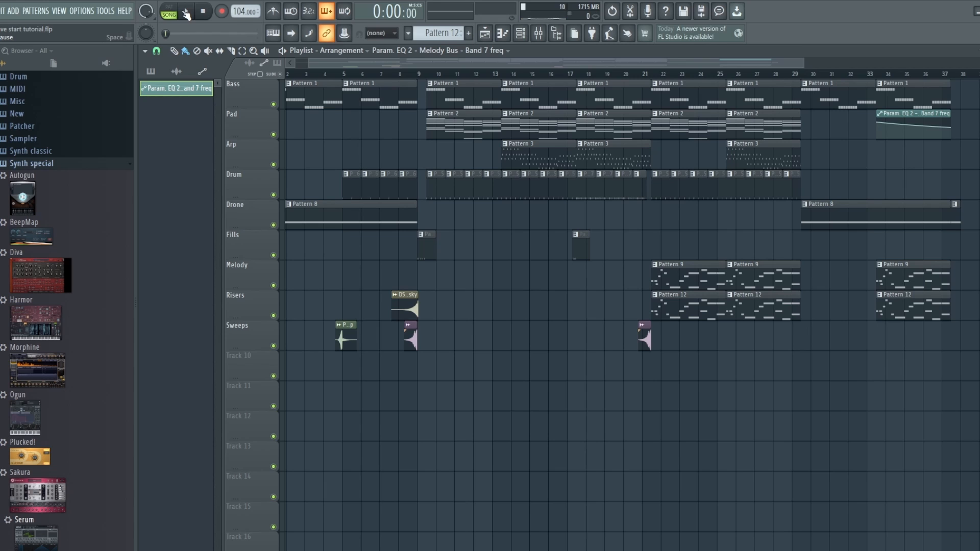
click(186, 12)
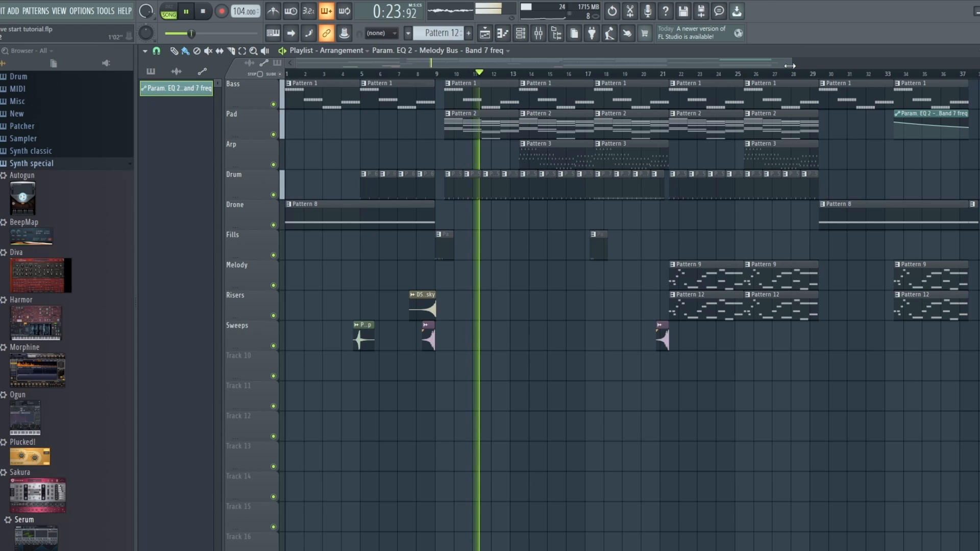
Step: Raise the Pad fader slightly in the mixer during playback
click(539, 34)
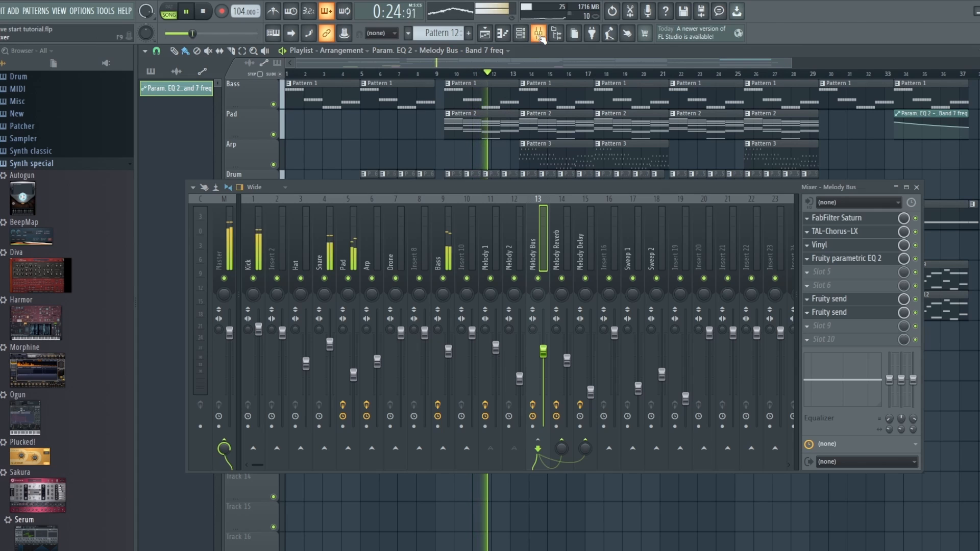
click(353, 373)
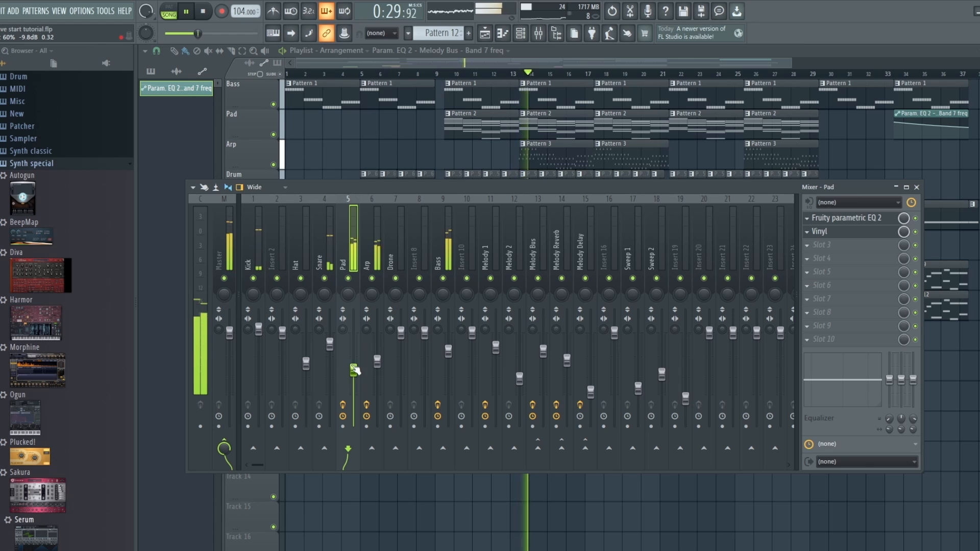
scroll(353, 367, up, 2)
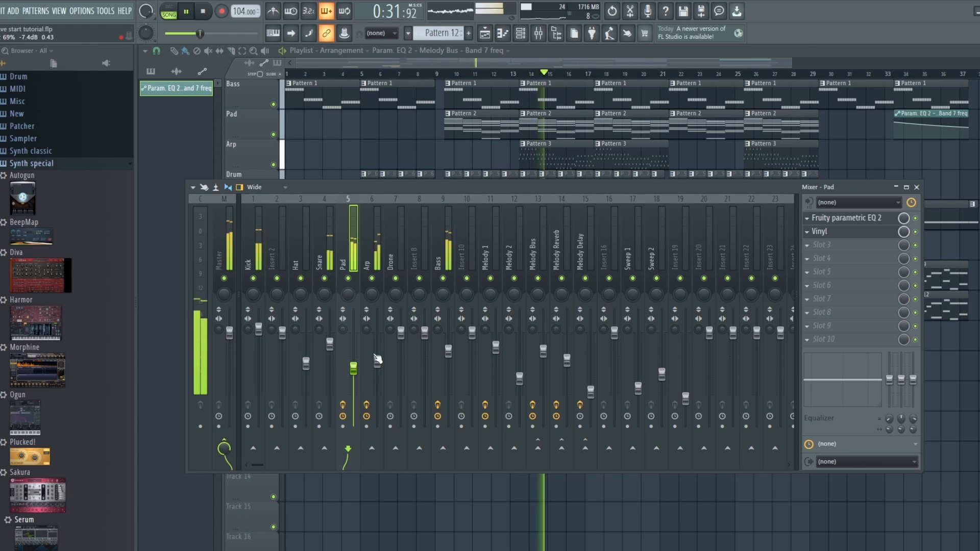
Step: Return to the playlist and follow the playback through the arp section into the melody section
key(F9)
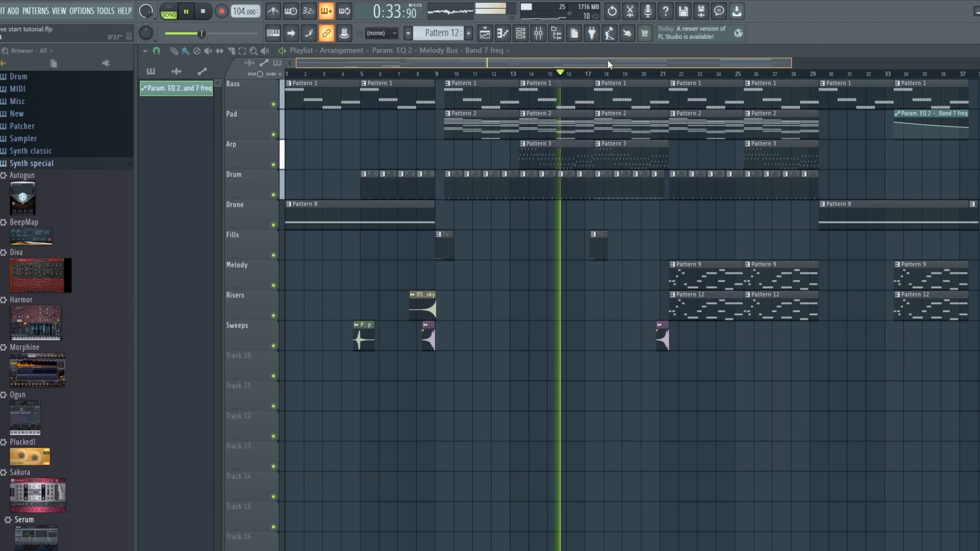
drag(618, 60, 669, 60)
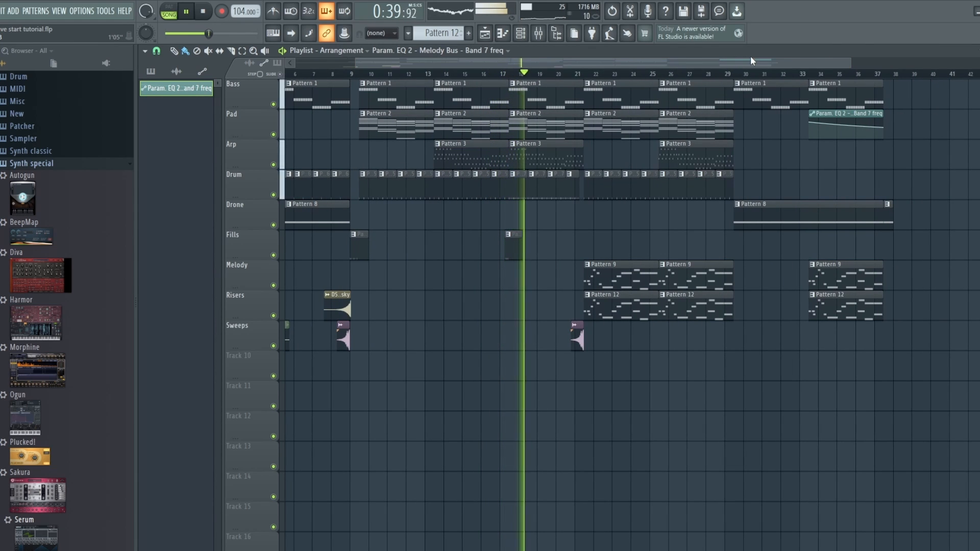
drag(761, 59, 791, 59)
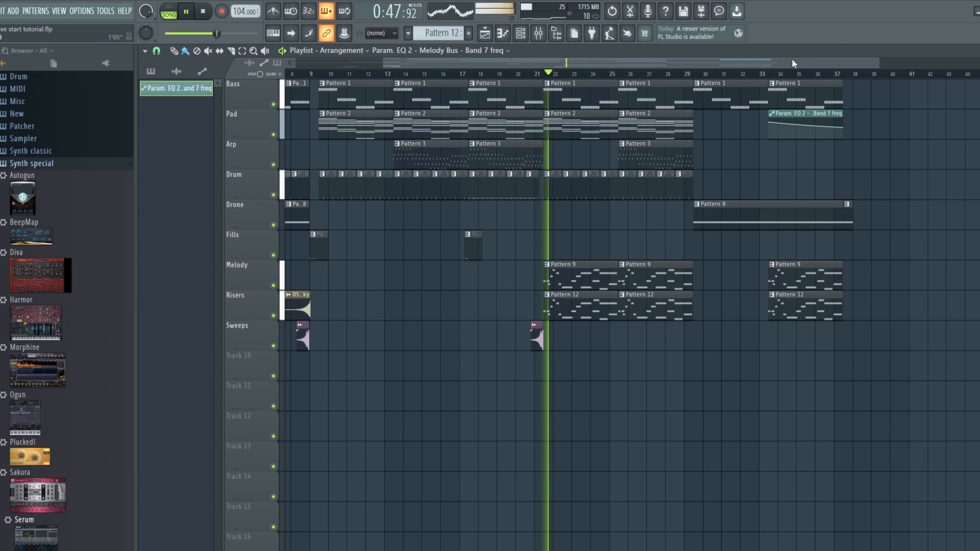
Step: Lower the Melody Bus fader in the mixer to about 75% (-6.0 dB) during playback and return to the playlist
click(538, 33)
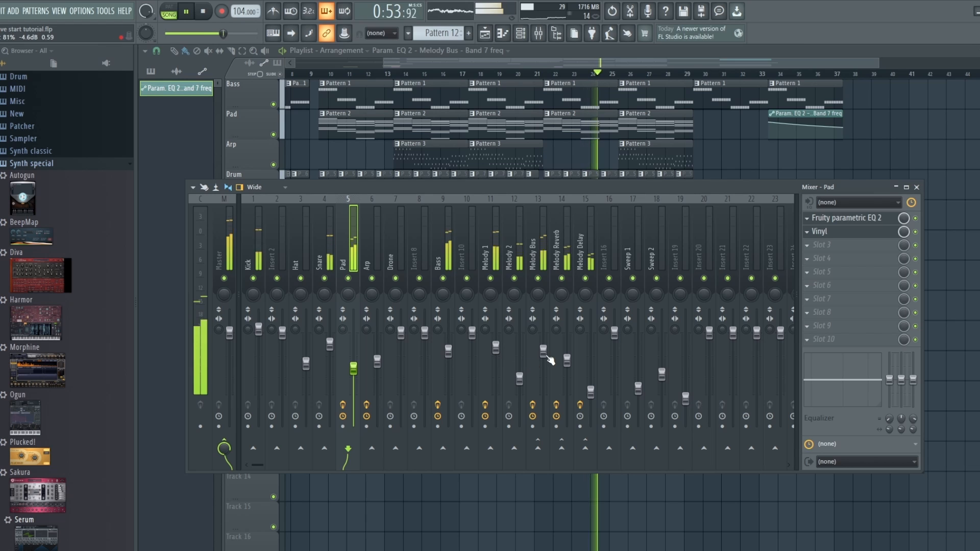
click(529, 361)
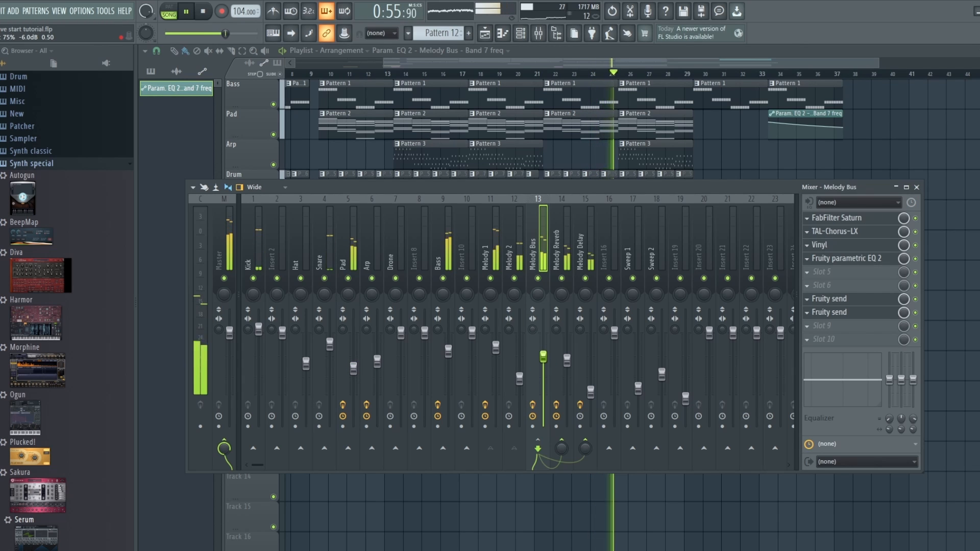
key(F9)
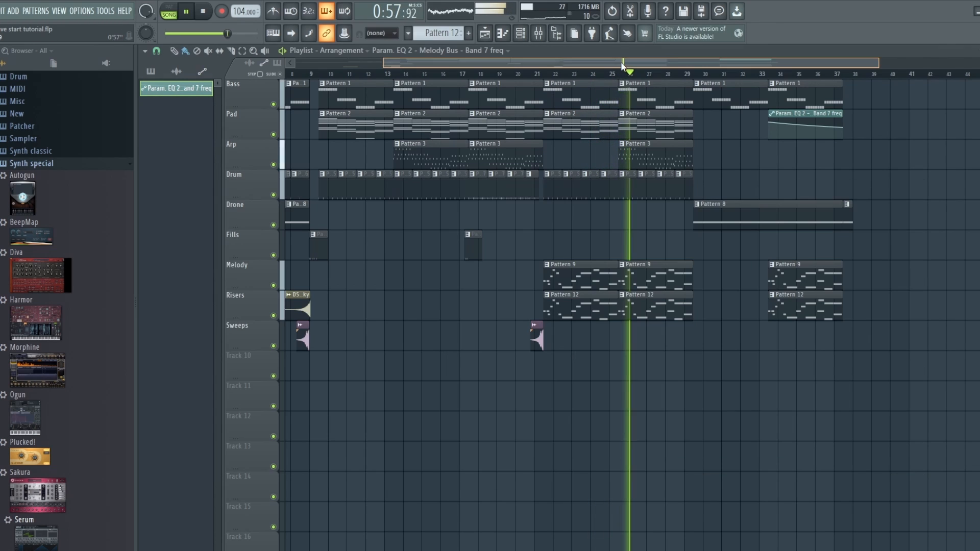
Step: Recheck the mixer levels, and follow the playback in the playlist through the closing drone and filtered melody before stopping the song
click(537, 36)
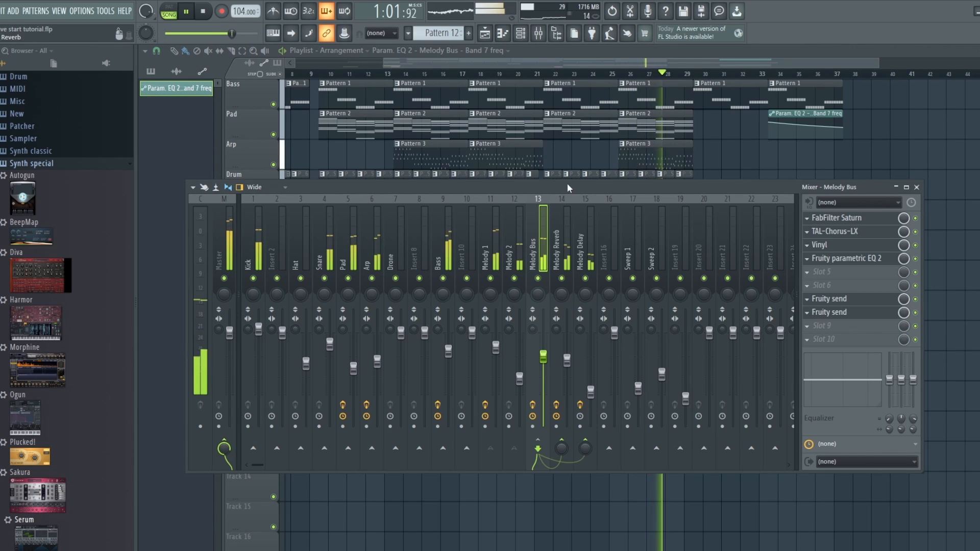
click(630, 60)
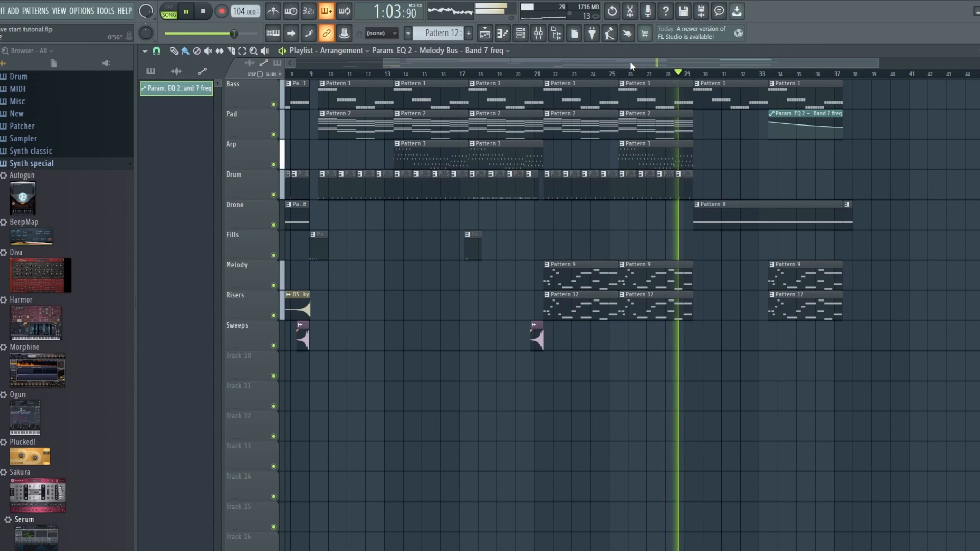
drag(630, 61, 654, 65)
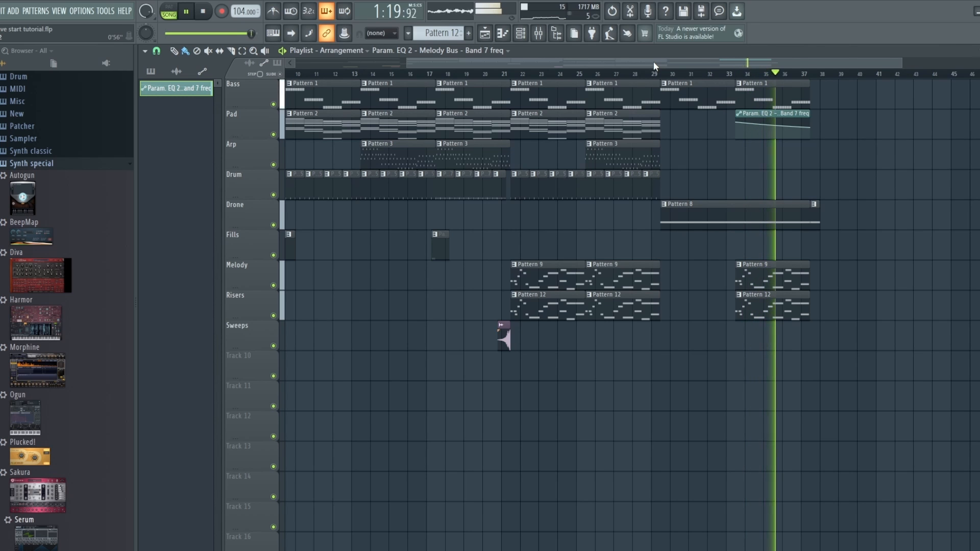
drag(653, 62, 721, 63)
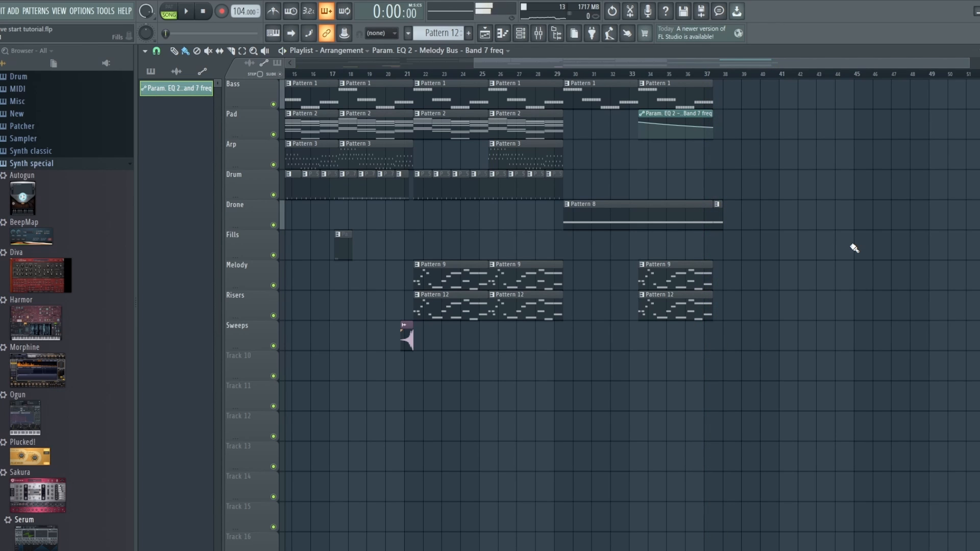
key(space)
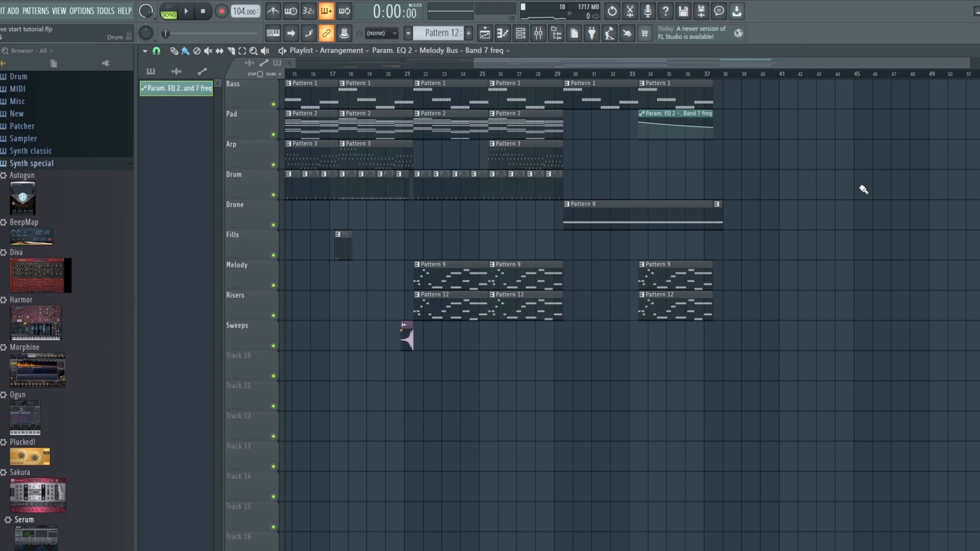